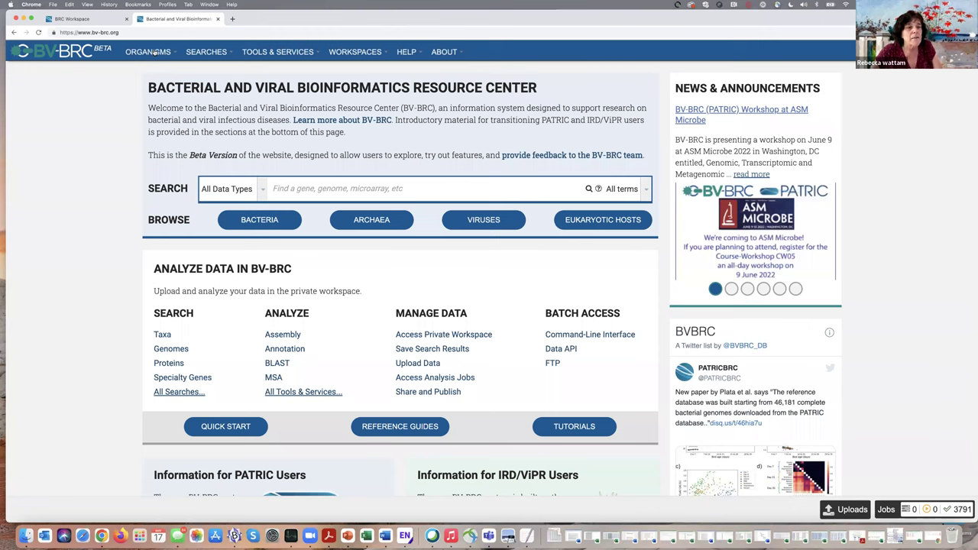
- Open the Borreliella taxon's genome list and show its metadata filters
click(147, 52)
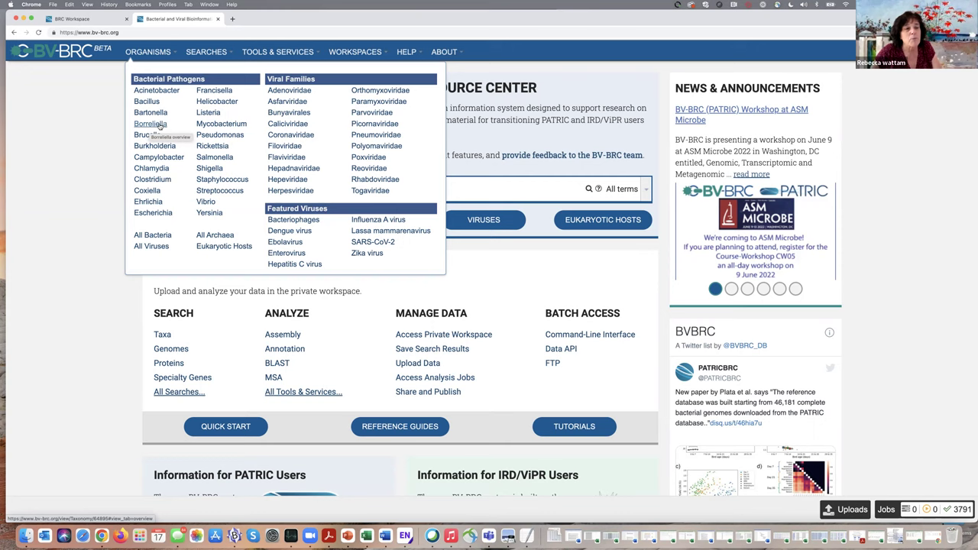
click(158, 124)
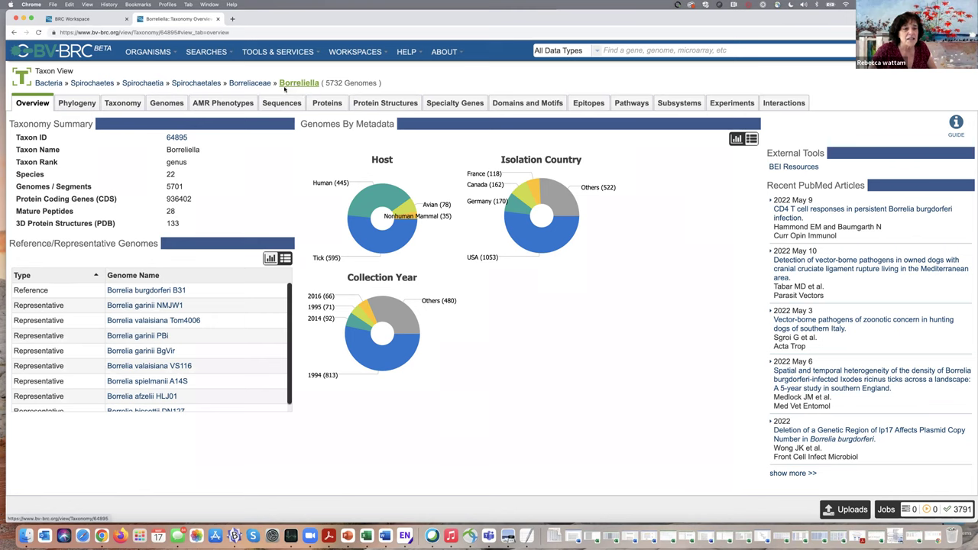
click(167, 104)
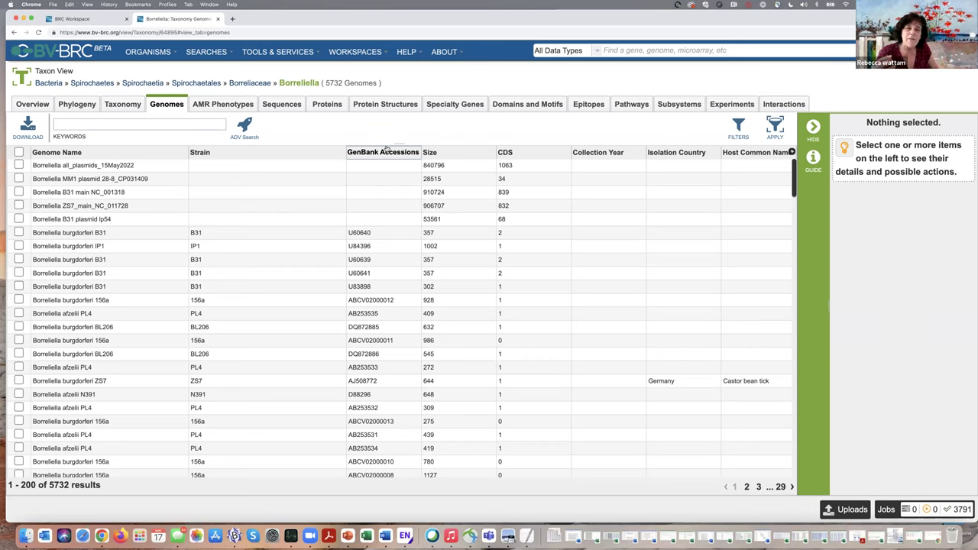
click(739, 129)
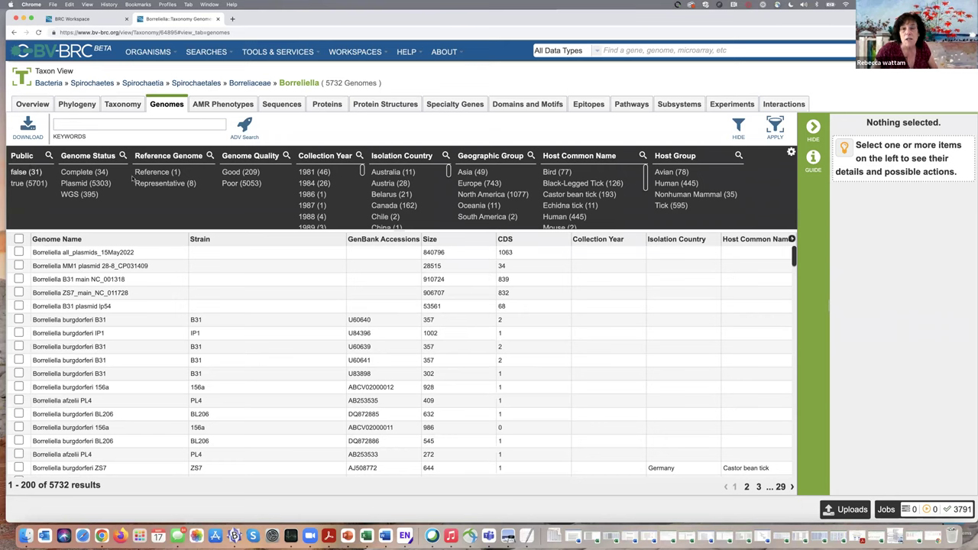
- Filter the Borreliella genomes by the keyword MM1 and the genome status Complete
click(141, 122)
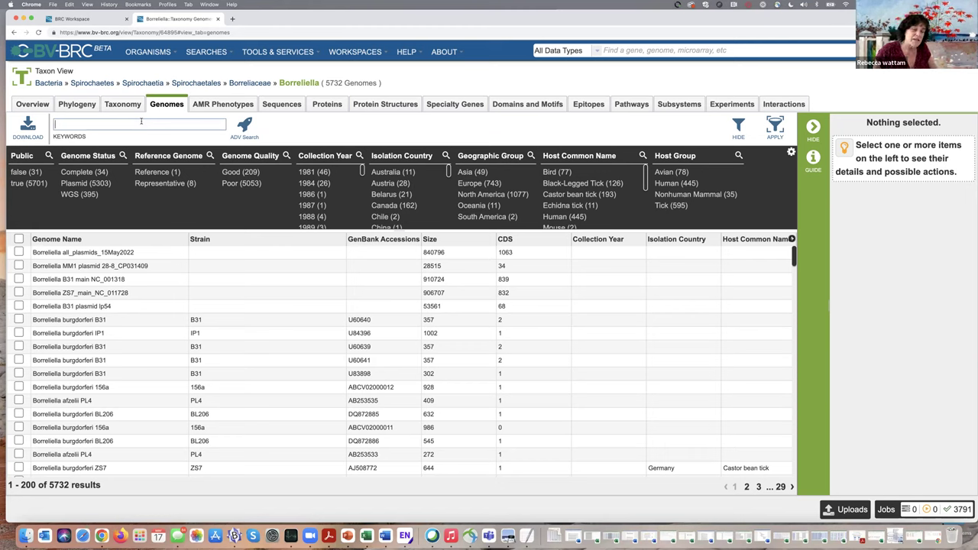
text(MM)
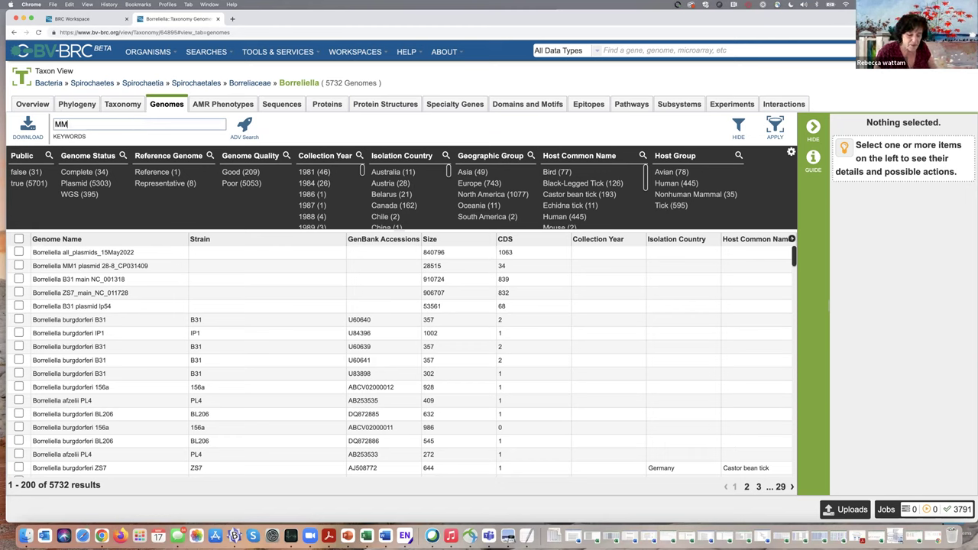
text(1)
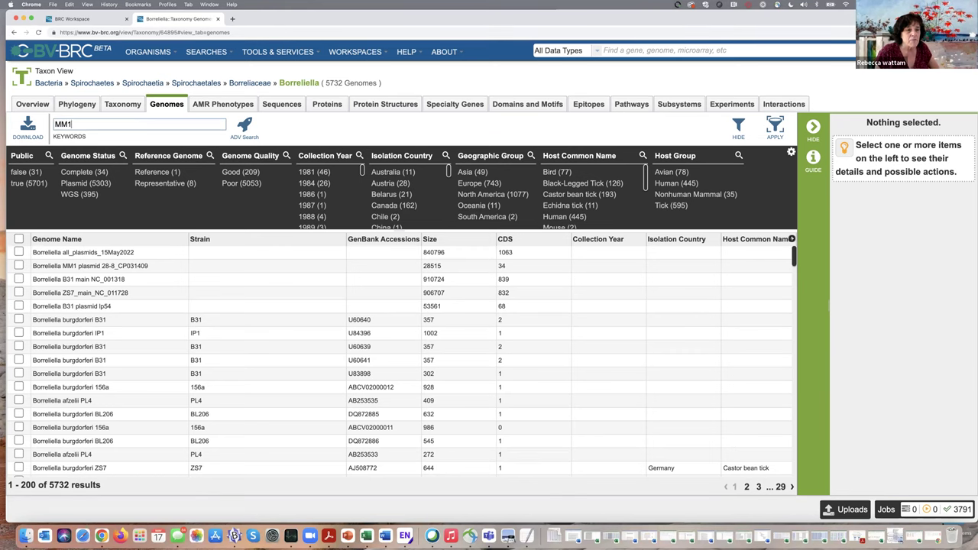
key(Return)
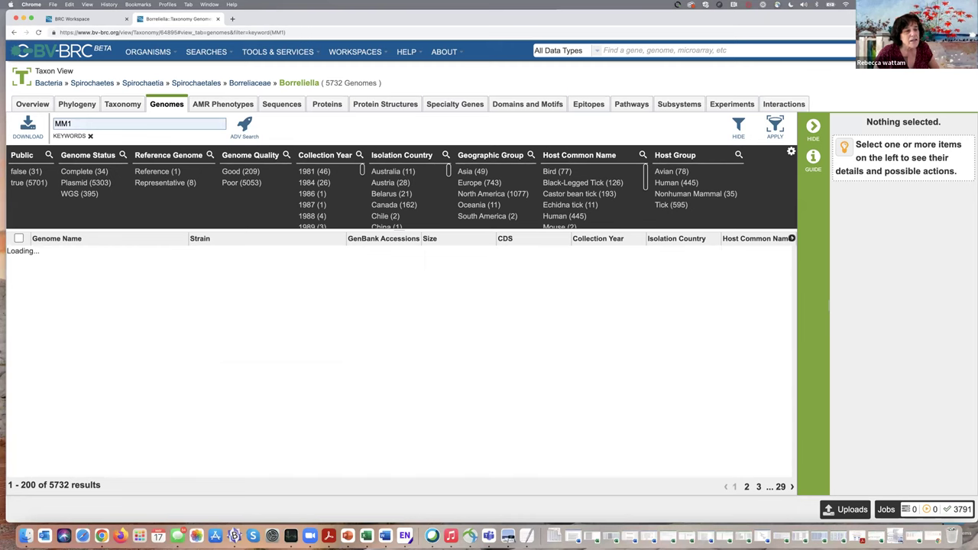
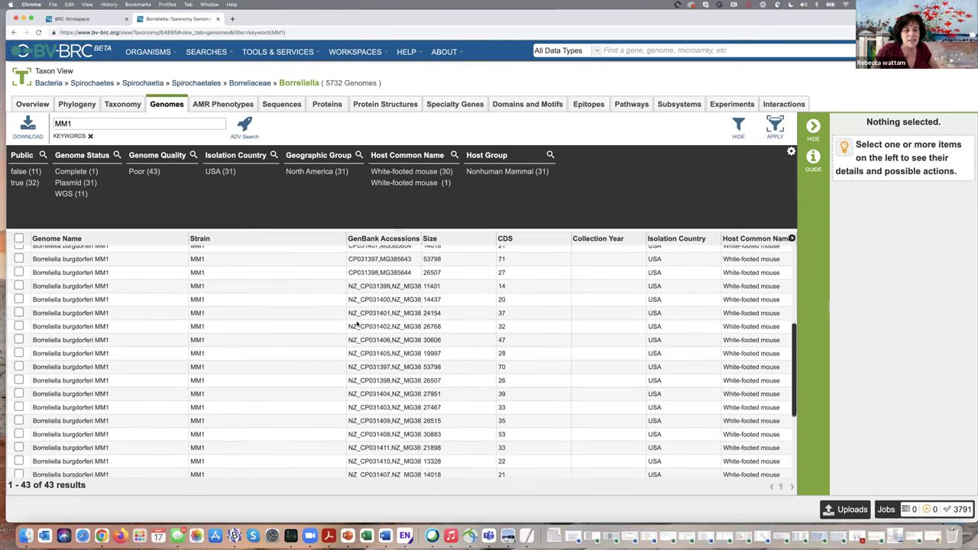
scroll(357, 323, up, 10)
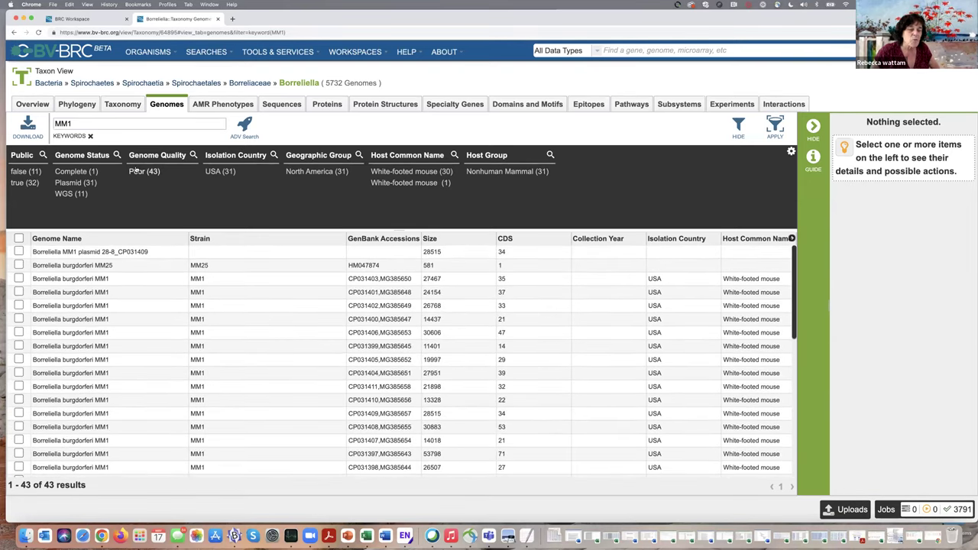
click(77, 172)
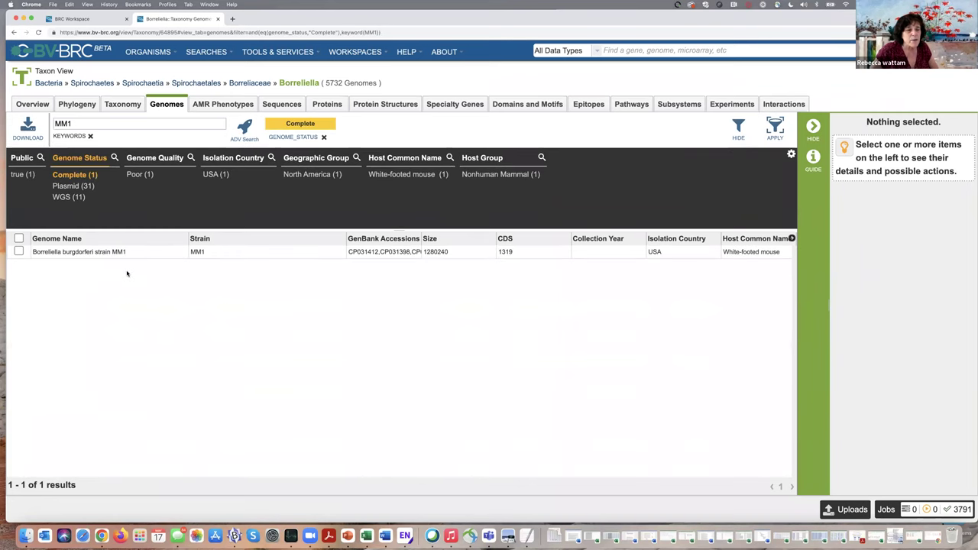
- Select the Borreliella burgdorferi strain MM1 genome and review its cross-reference, sequencing and genome statistics details
click(19, 252)
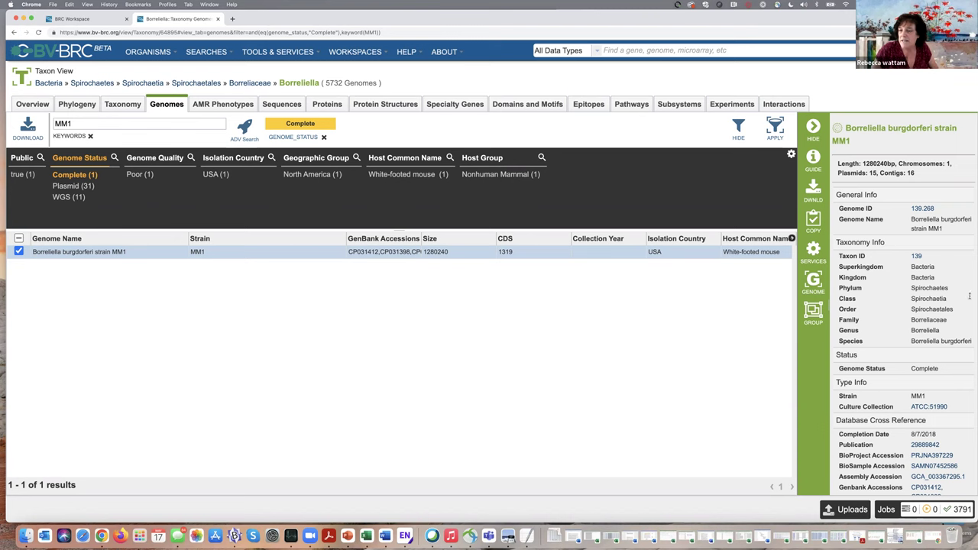
scroll(940, 302, down, 4)
scroll(920, 310, down, 7)
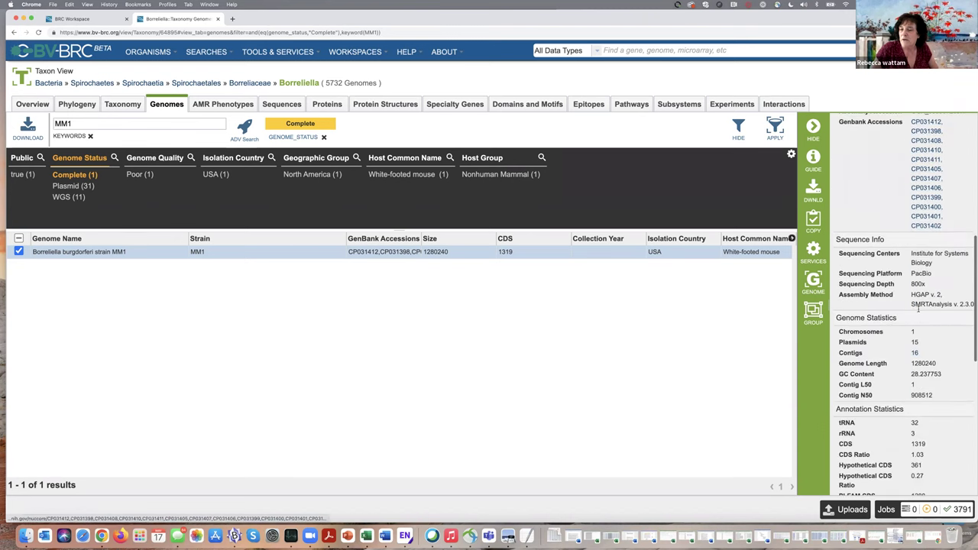
scroll(919, 309, down, 2)
scroll(923, 302, up, 4)
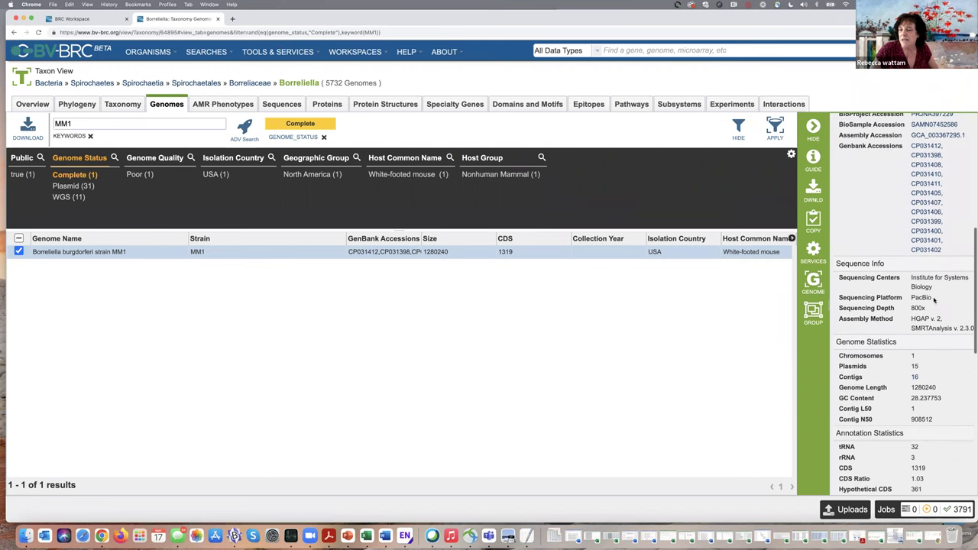
scroll(963, 314, down, 3)
scroll(964, 315, up, 6)
scroll(964, 315, up, 1)
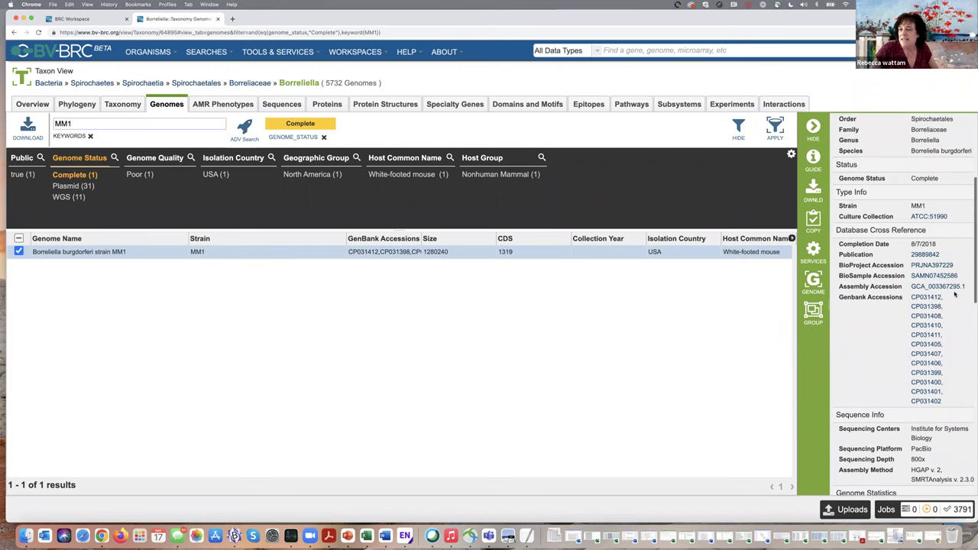
- View the MM1 genome's linked PubMed publication and its GenBank accession records, returning to the genome list after each
click(920, 256)
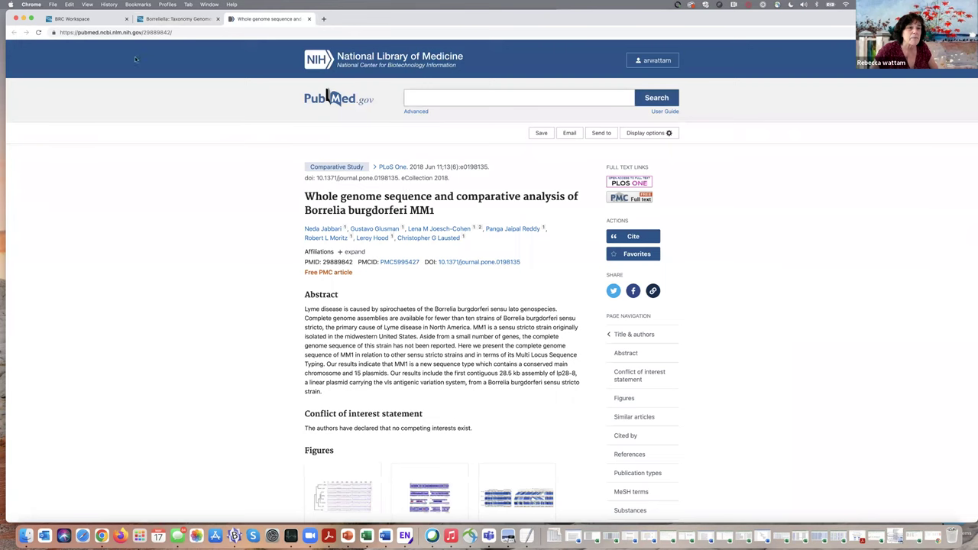
click(94, 20)
click(169, 20)
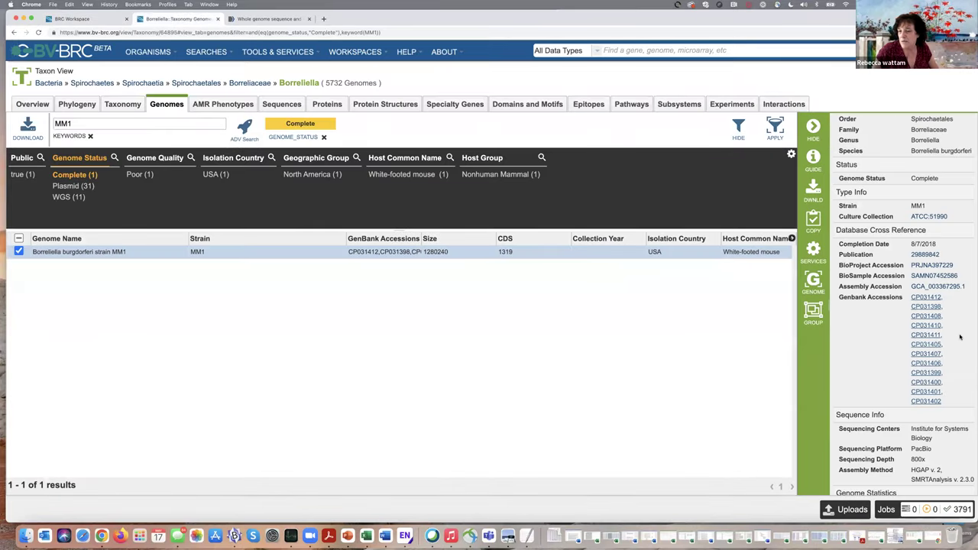
click(925, 300)
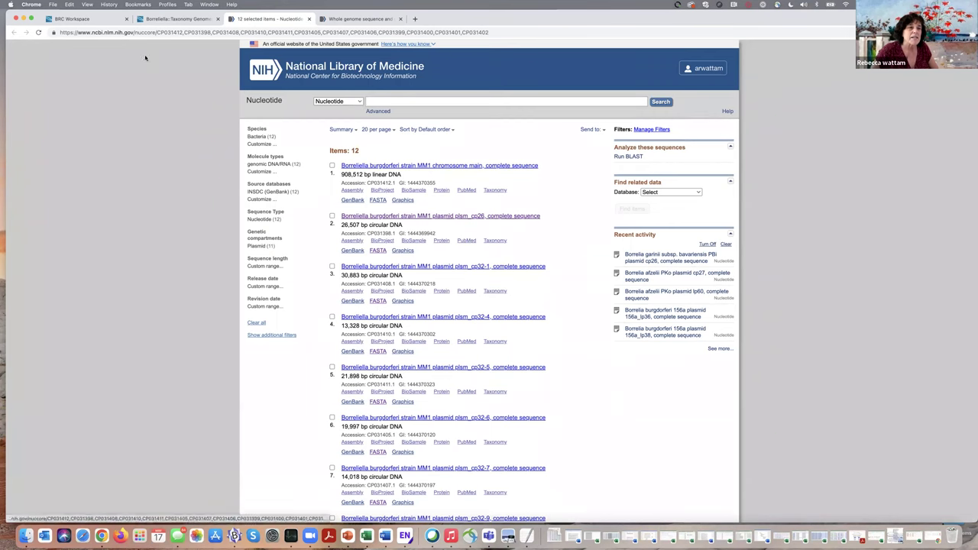
click(175, 17)
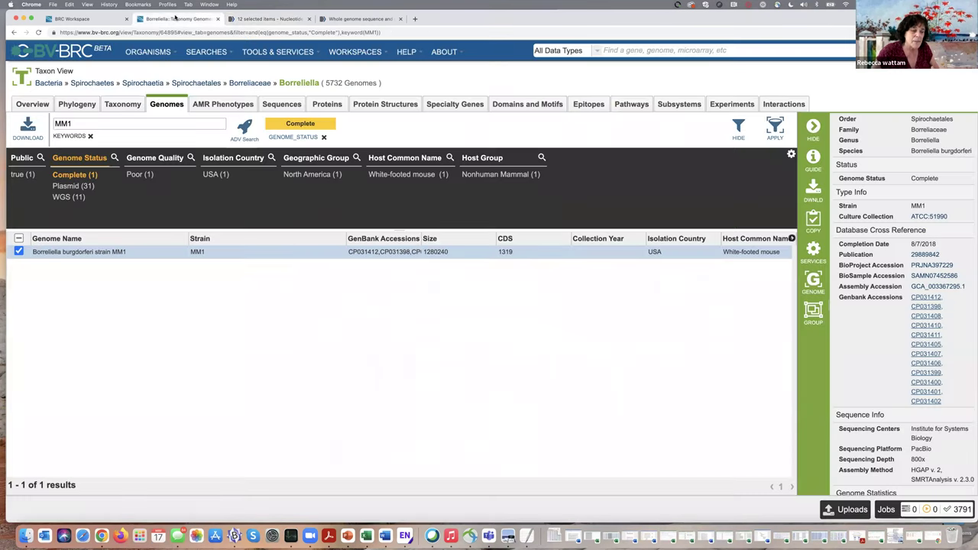
- Add the selected MM1 genome to a new group named "Borrelia example 17May2022" in the Genome Groups folder
click(815, 317)
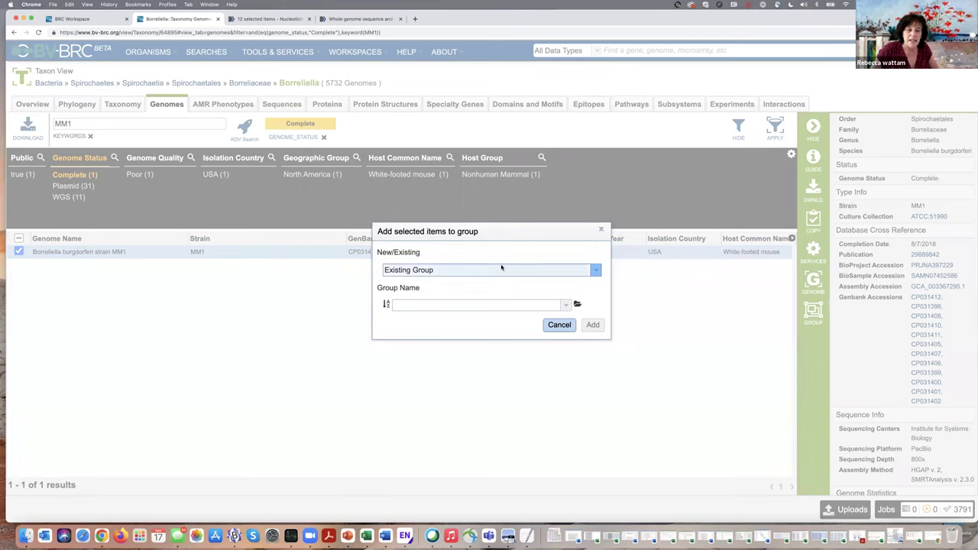
click(595, 271)
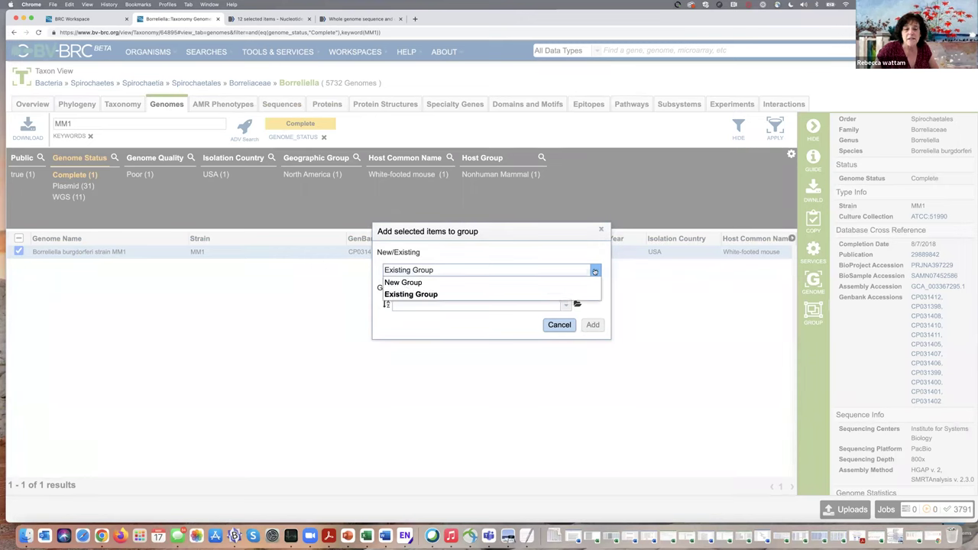
click(431, 283)
click(403, 338)
text(Bo)
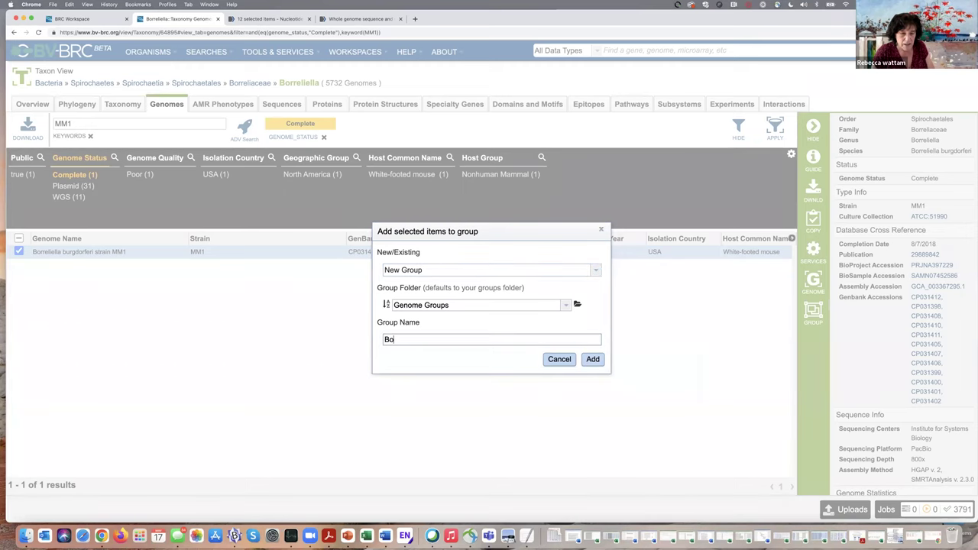
text(rrelia exam)
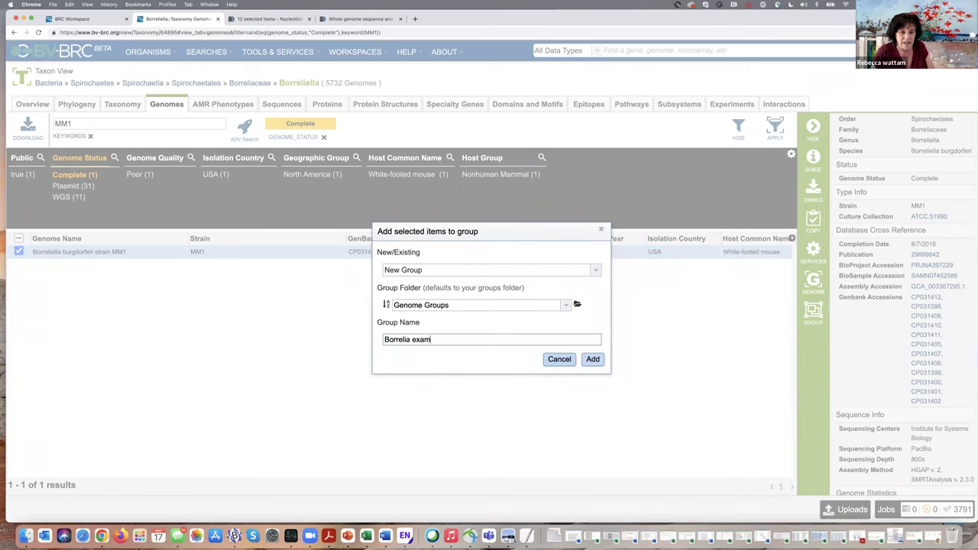
text(ple 1)
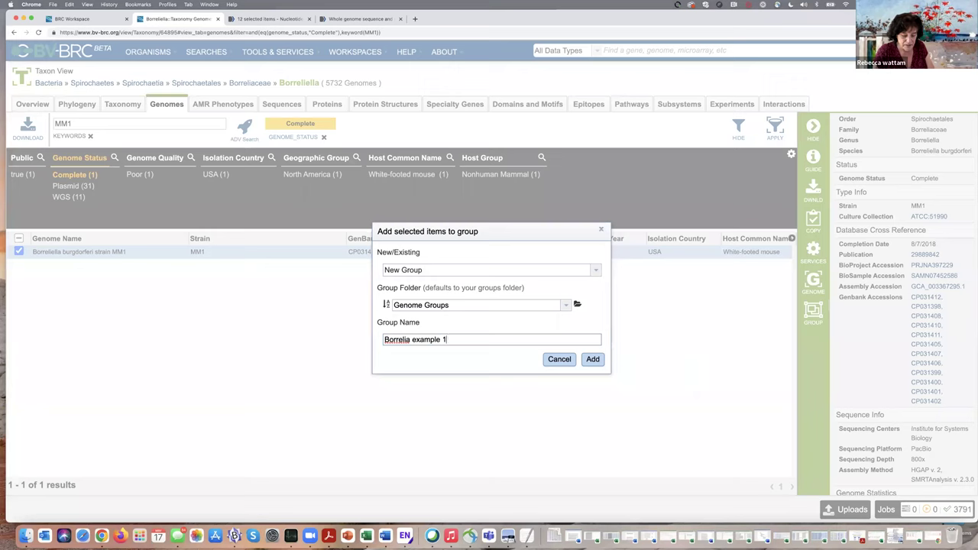
text(7May)
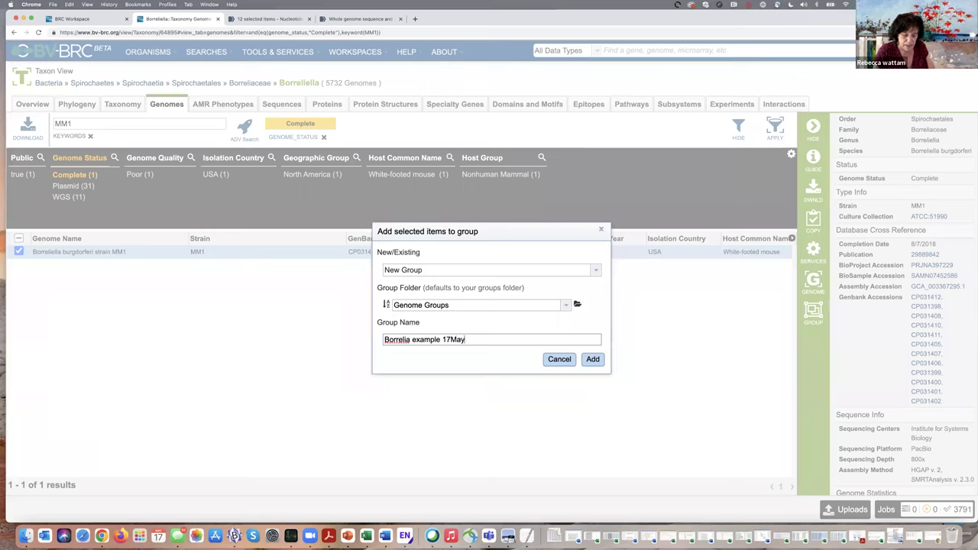
text(2022)
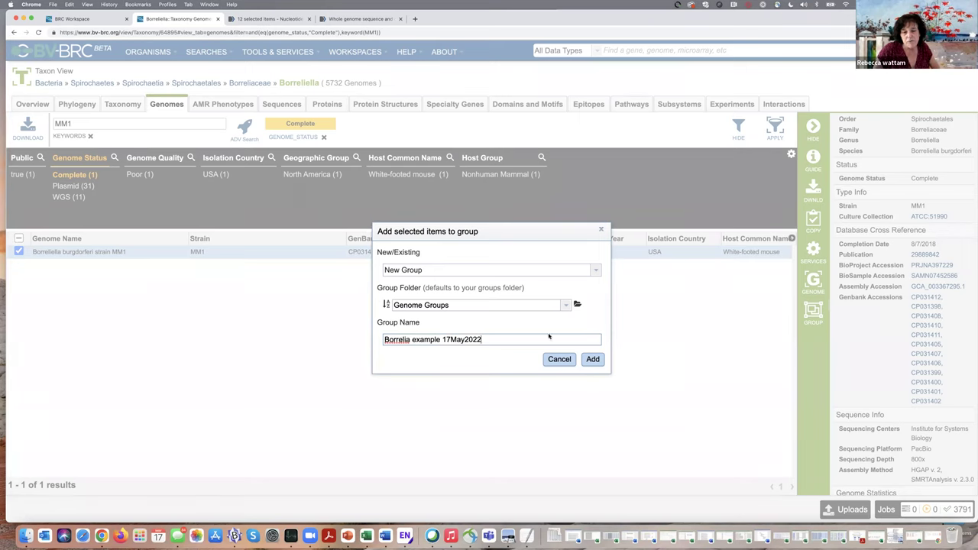
click(597, 360)
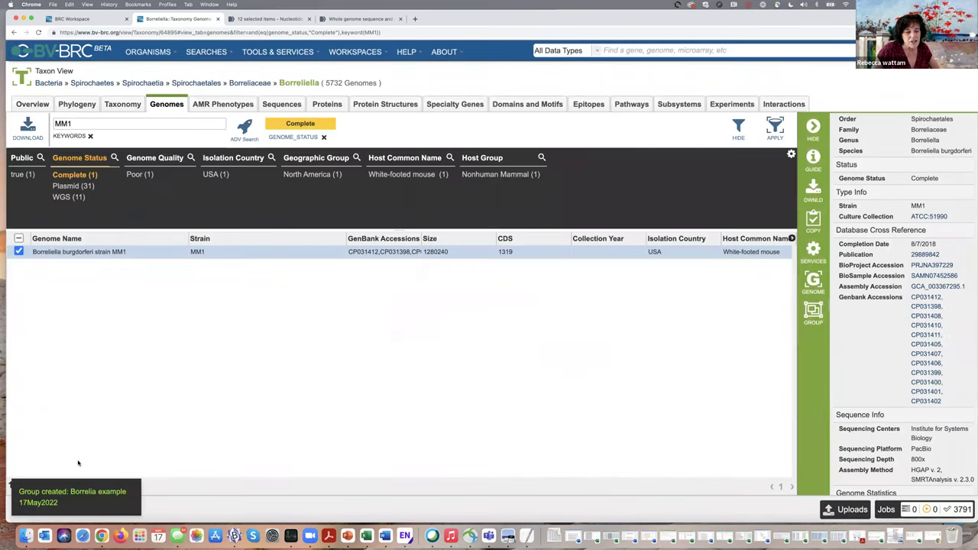
- Replace the genome list's keyword filter with B31, keeping the Complete status filter
drag(77, 124, 51, 124)
text(B31)
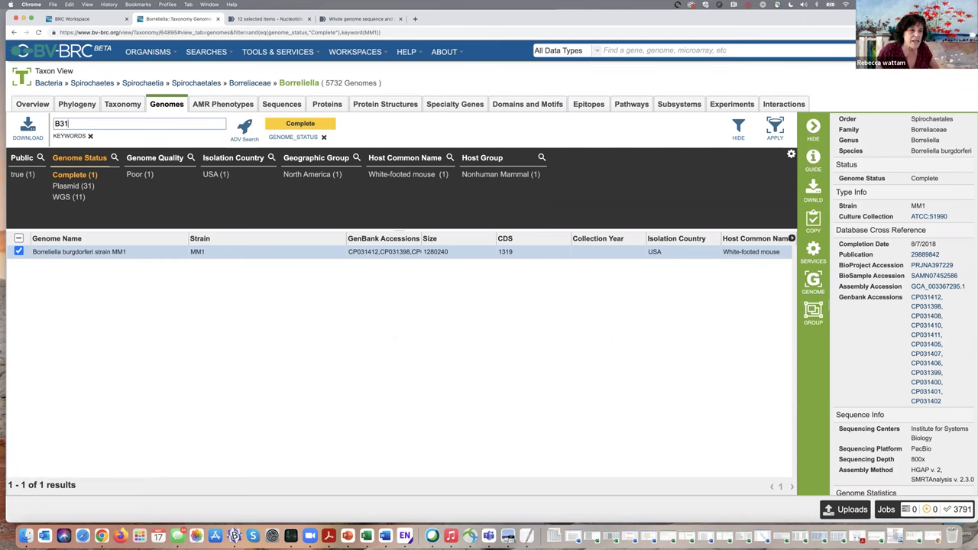
key(Return)
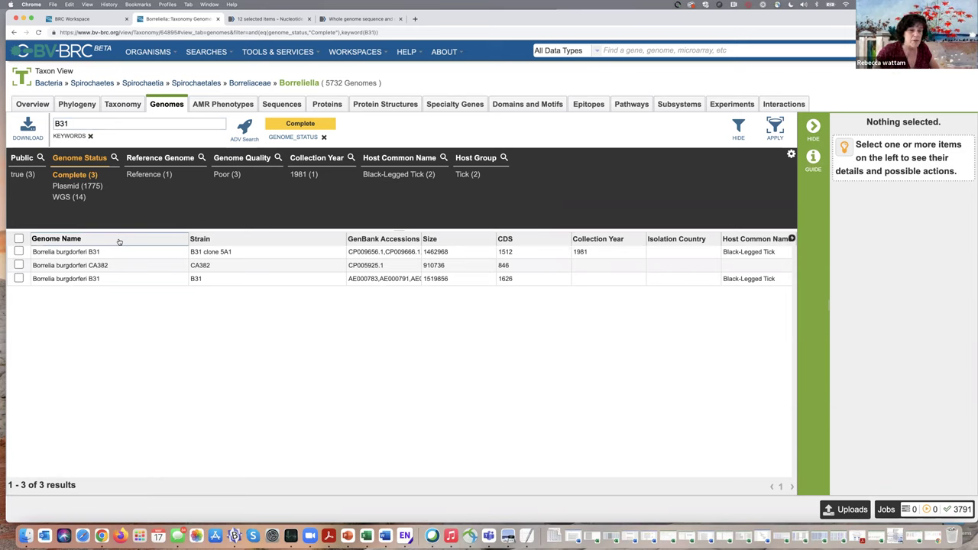
- Add the Borrelia burgdorferi B31 genome with strain name B31 to the existing group "Borrelia example 17May2022"
click(18, 279)
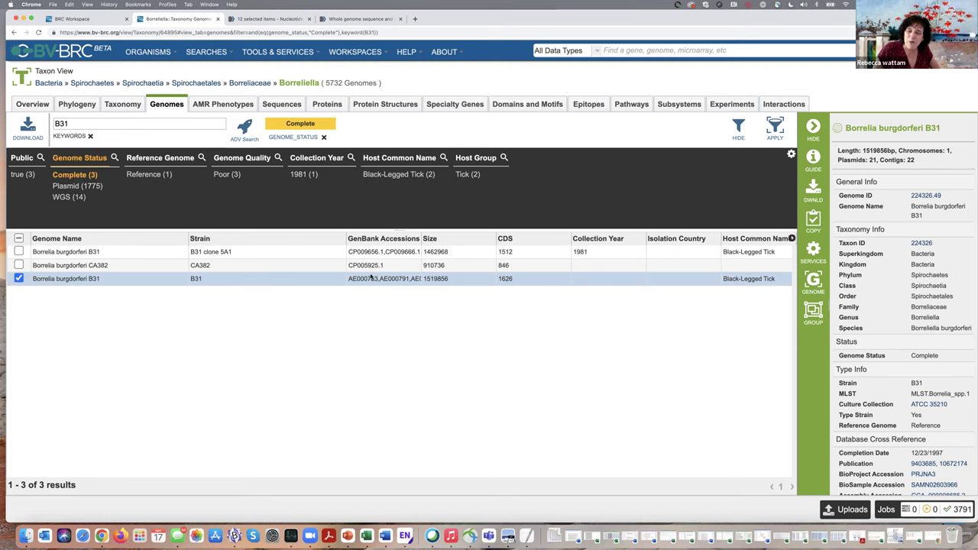
click(815, 310)
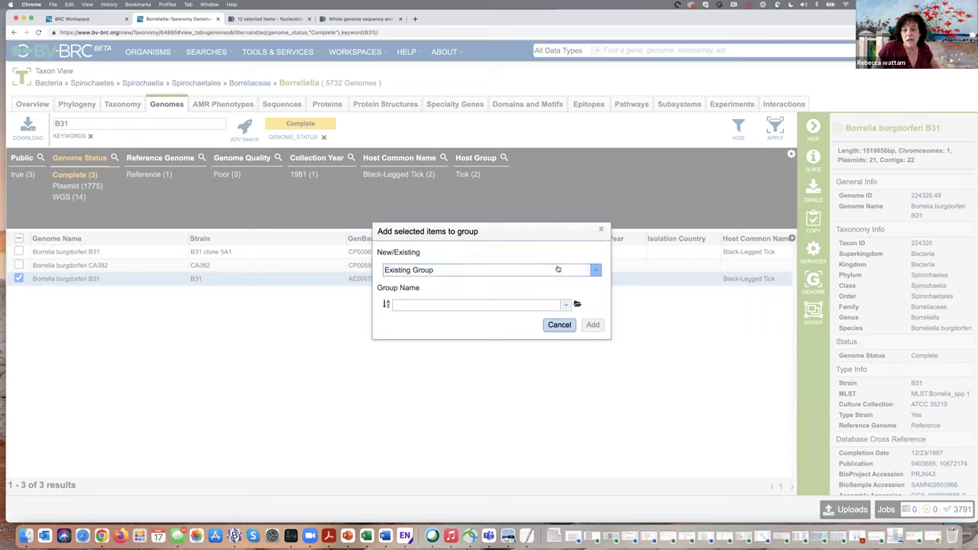
click(566, 306)
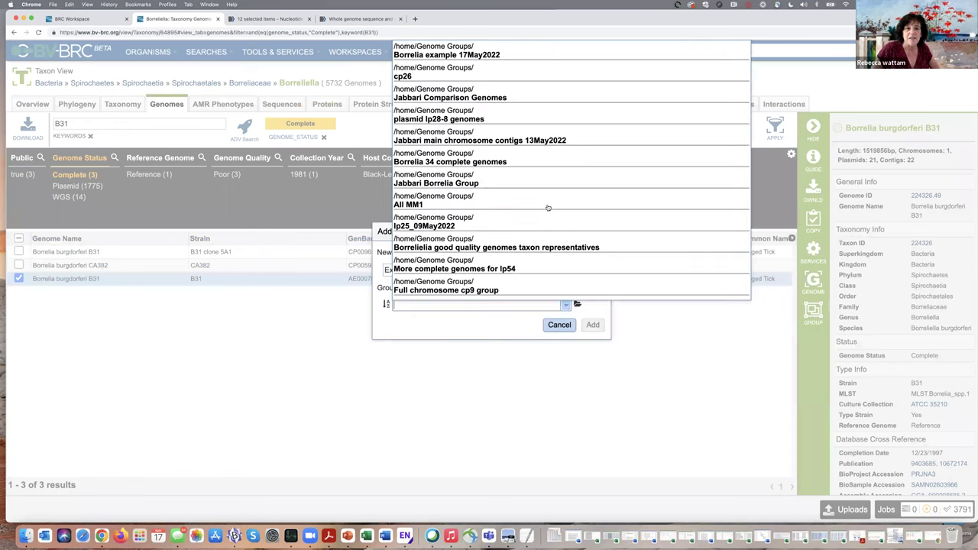
click(500, 55)
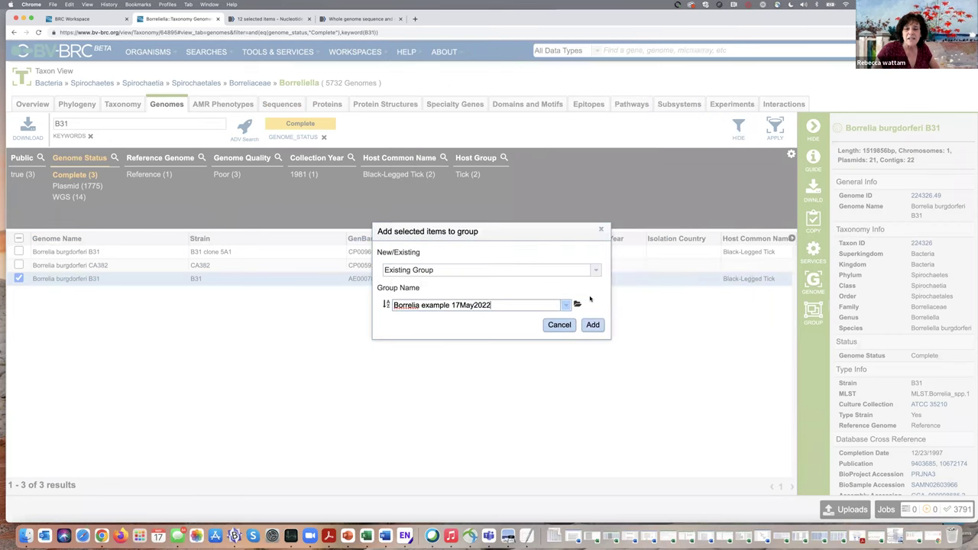
click(593, 327)
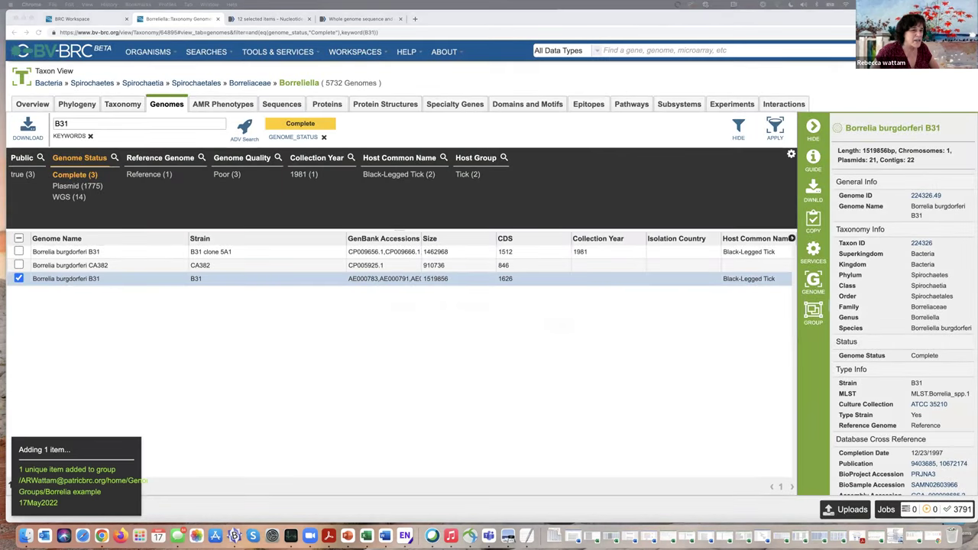
- Switch to Preview to view the main chromosome tree figure of the comparison strains
key(super+Tab)
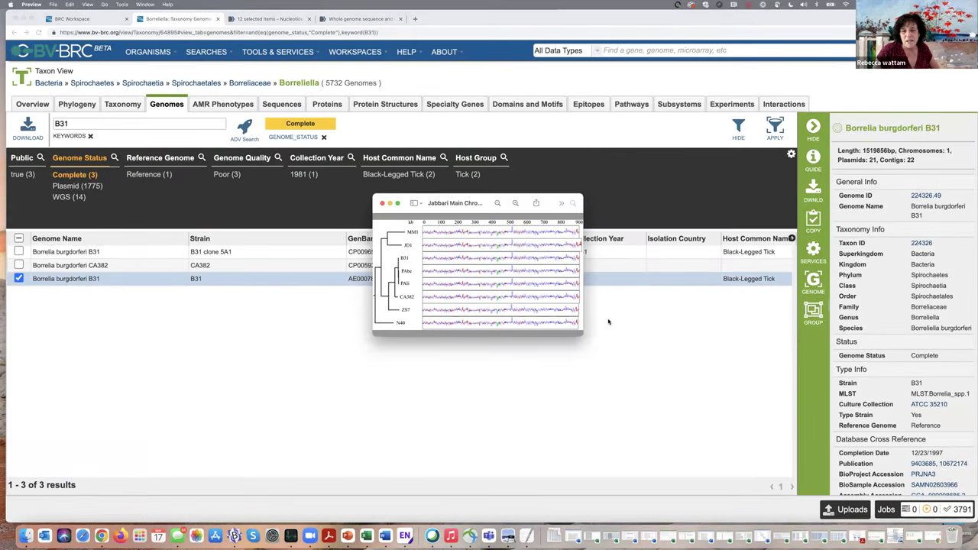
- Enlarge the main chromosome tree figure to read its strain labels, and clear it from over the genome list
drag(578, 336, 799, 457)
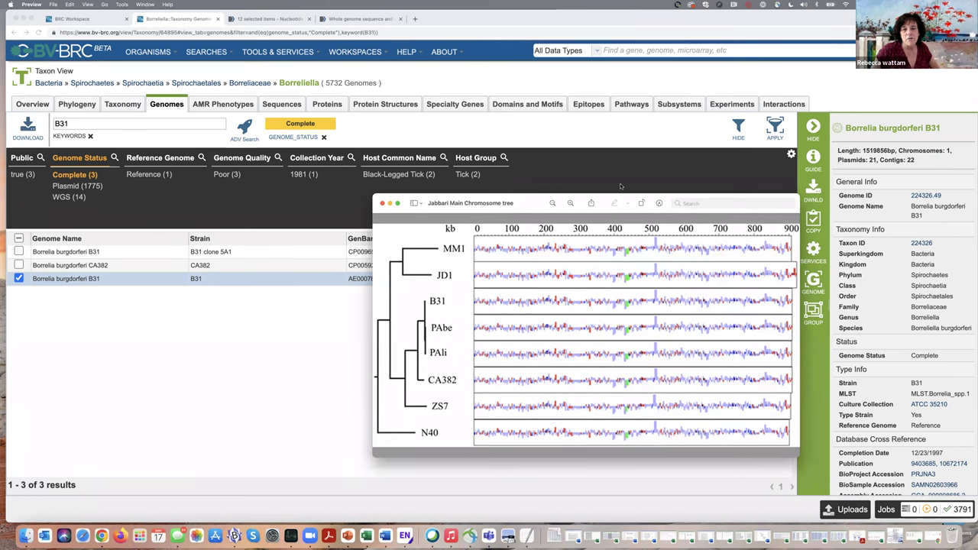
drag(523, 204, 27, 204)
key(super+h)
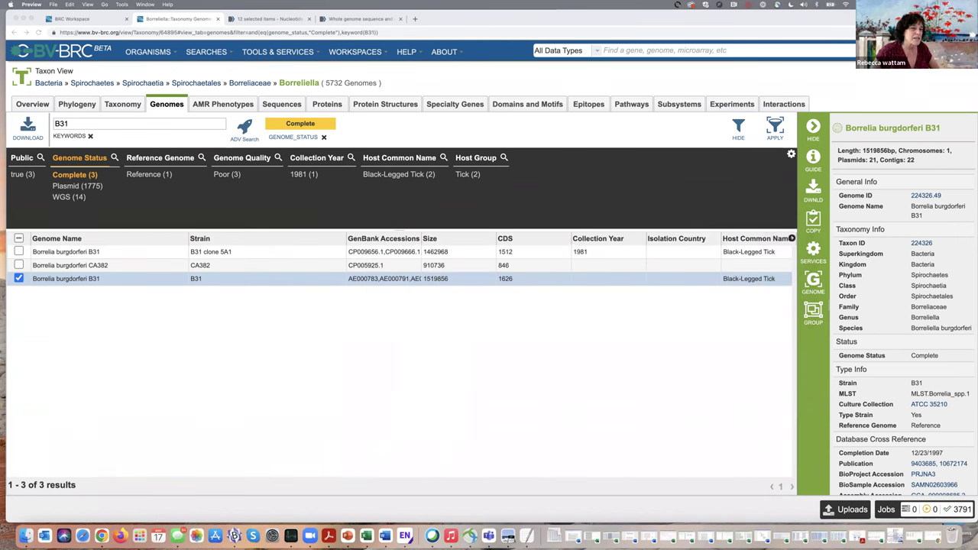
- Filter the complete genomes by the keyword JD1 and add Borrelia burgdorferi JD1 to the existing group "Borrelia example 17May2022"
double_click(65, 124)
text(JD1)
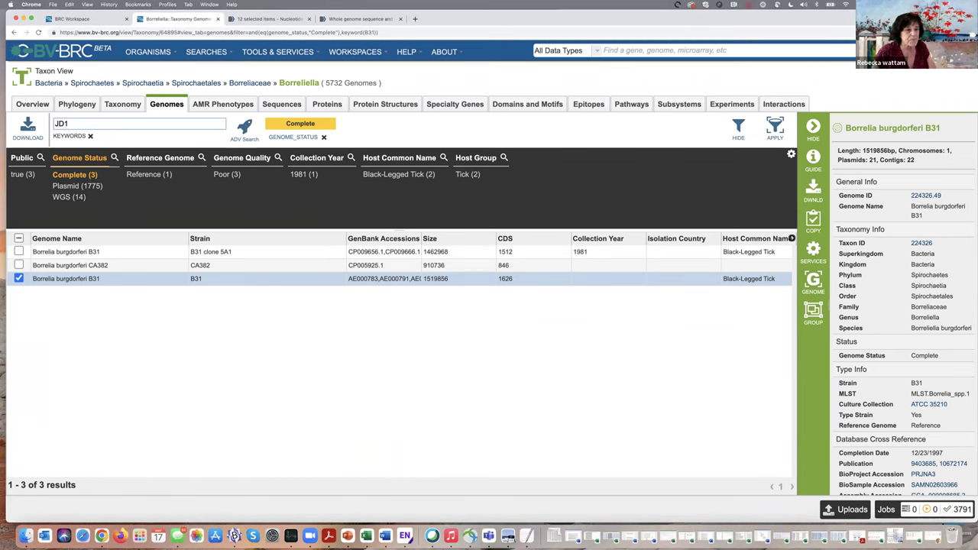
key(Return)
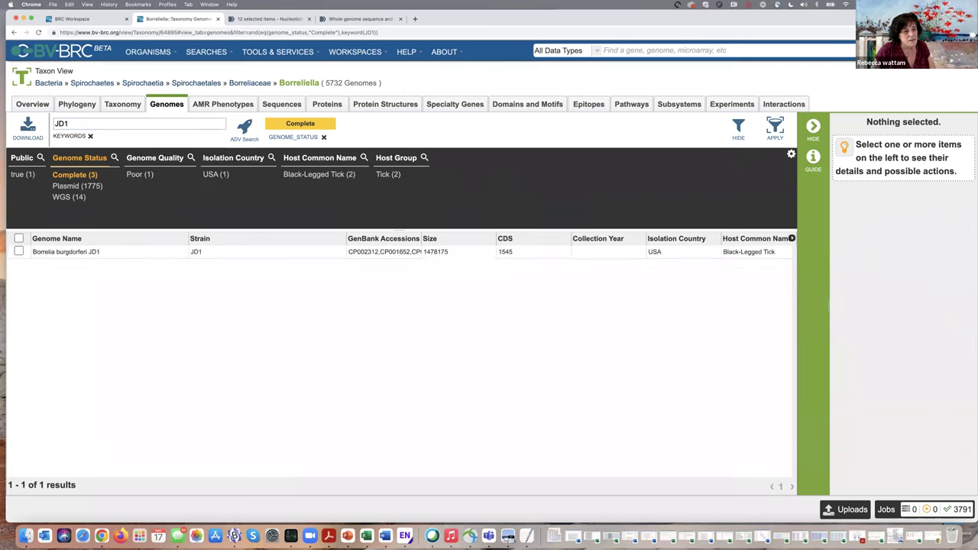
click(260, 253)
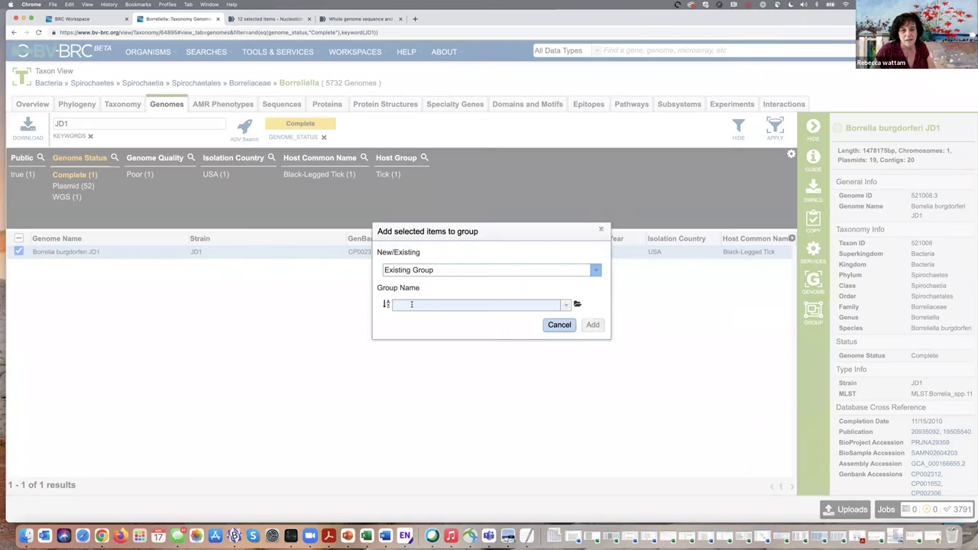
click(411, 304)
text(Borrelia example 17May2022)
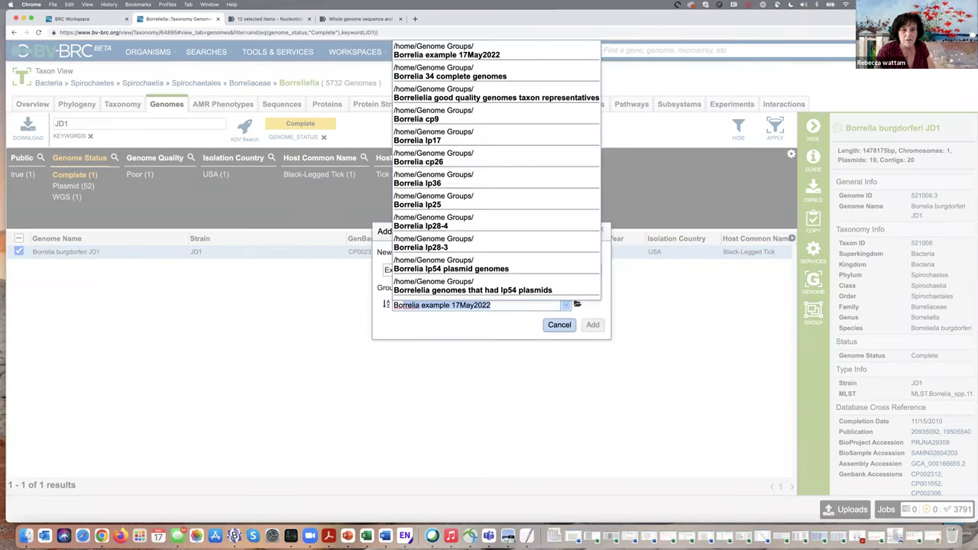
click(446, 55)
click(593, 326)
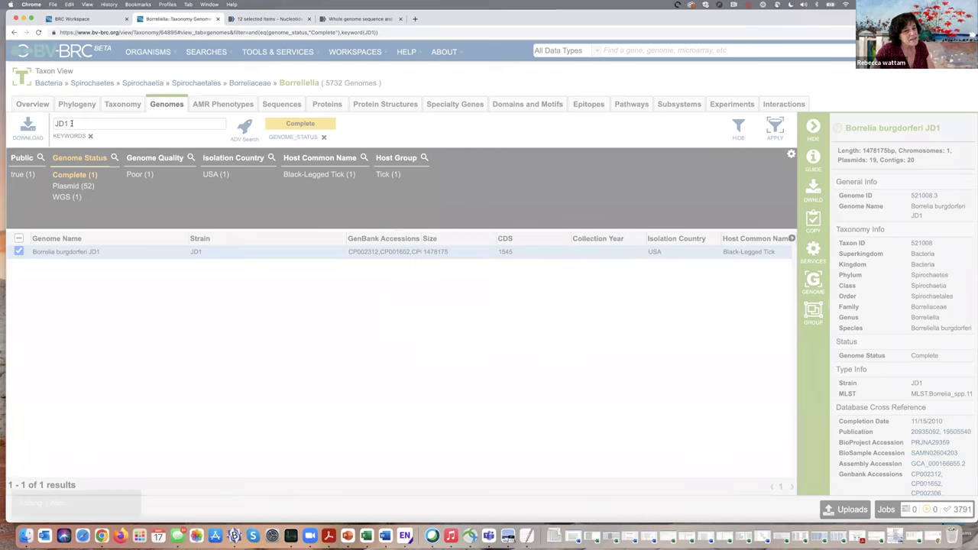
- Filter the complete genomes by the keyword PAbe and add the strain PAbe genome to the existing group "Borrelia example 17May2022"
drag(67, 123, 48, 123)
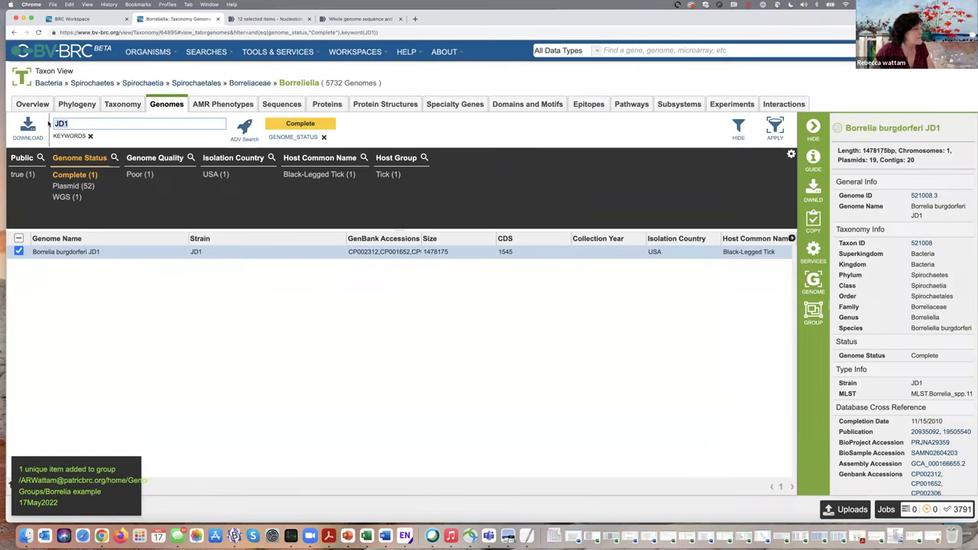
text(PAbe)
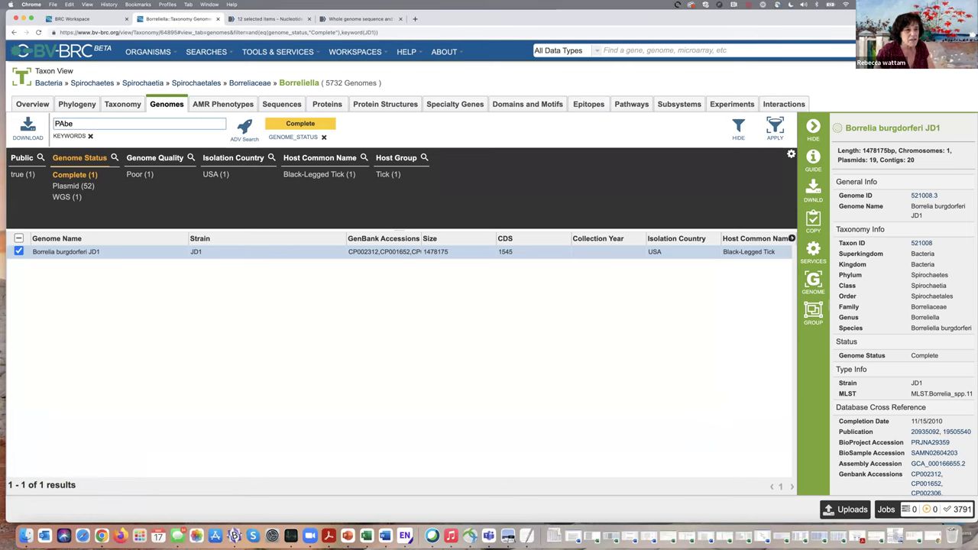
key(Return)
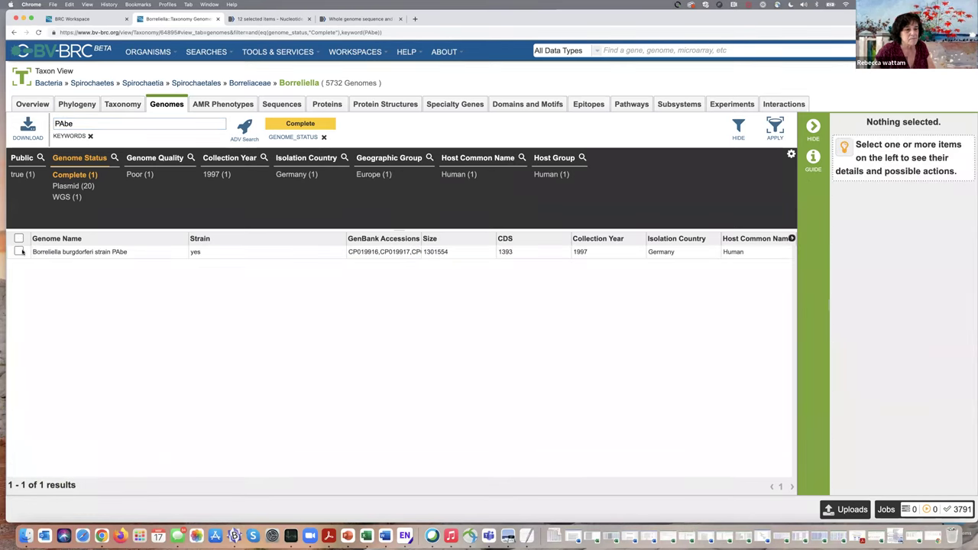
click(19, 251)
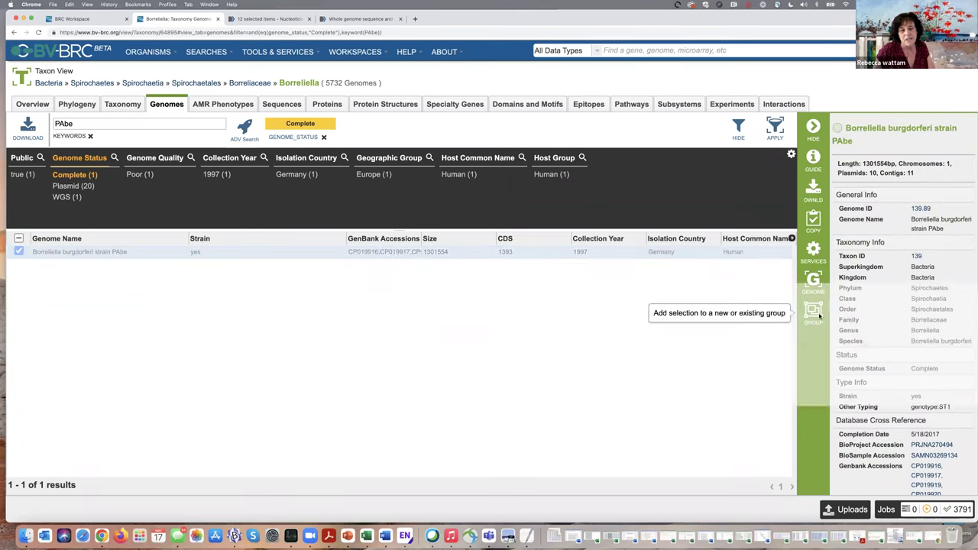
click(819, 315)
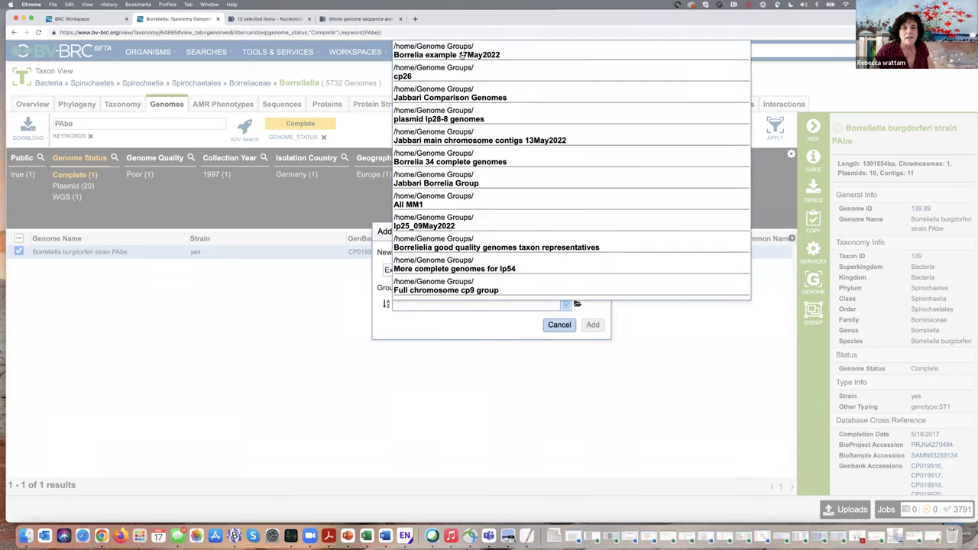
click(461, 54)
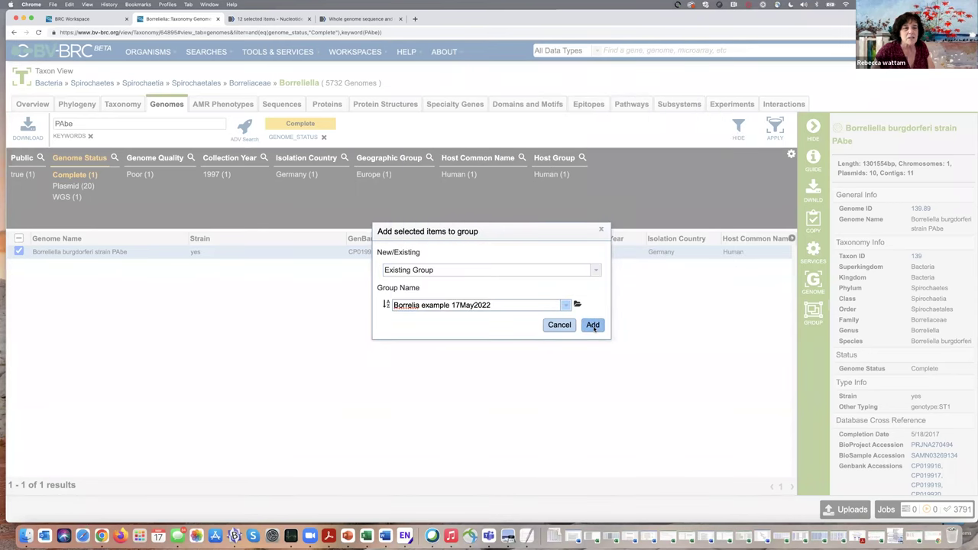
click(593, 325)
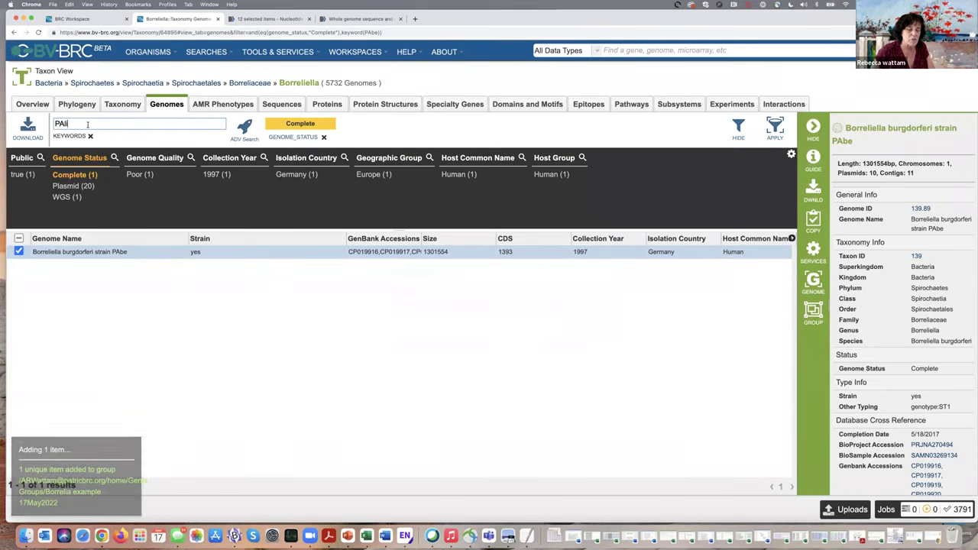
- Filter the complete genomes by the keyword PAli and add the strain PAli genome to the existing group "Borrelia example 17May2022"
key(Return)
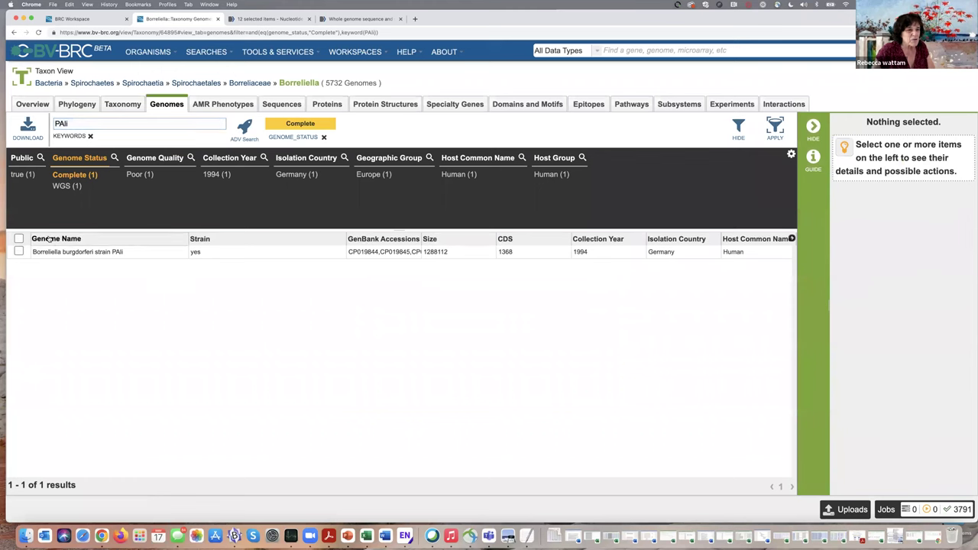
click(114, 252)
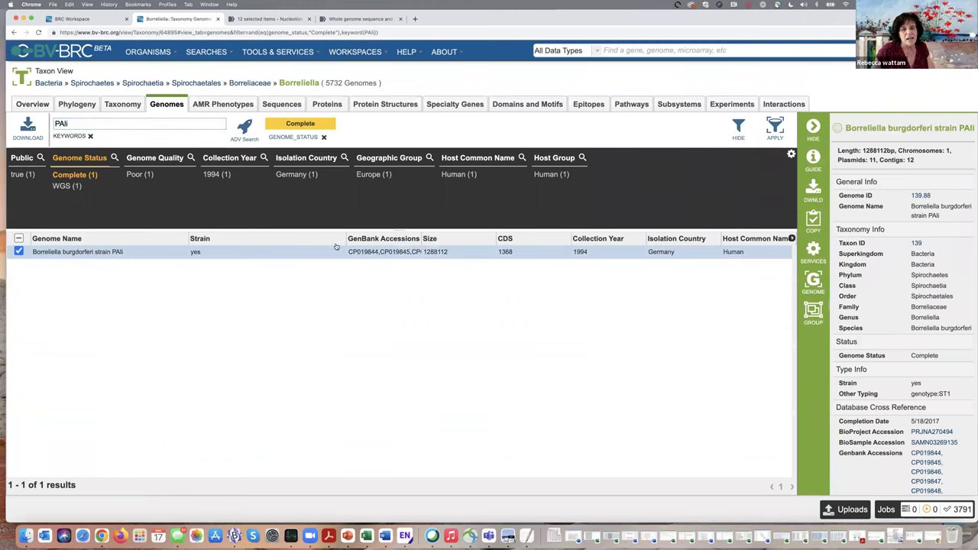
click(814, 309)
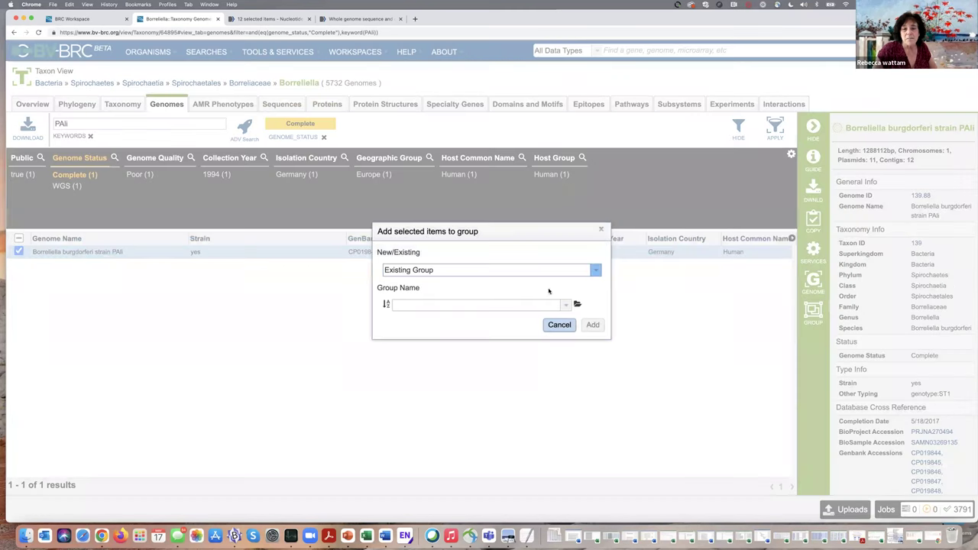
click(564, 307)
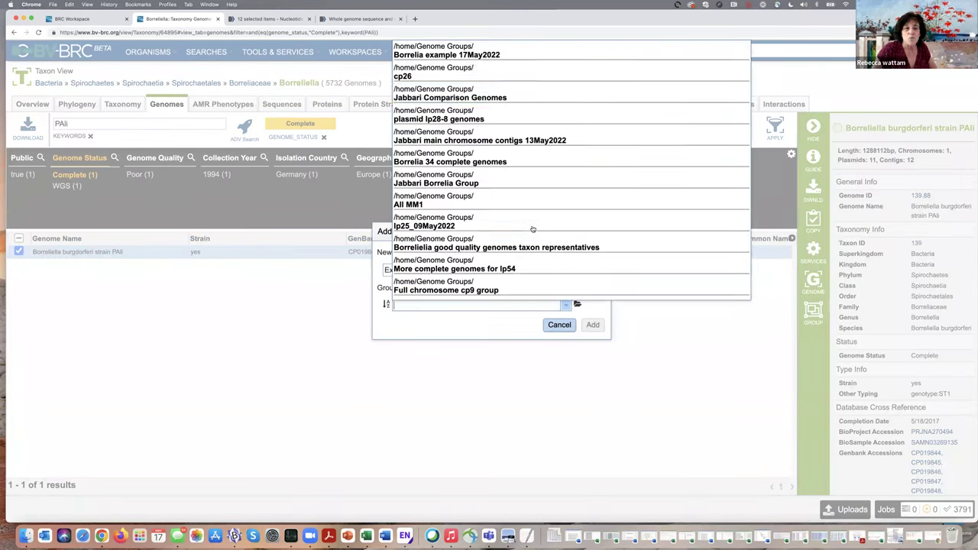
click(474, 54)
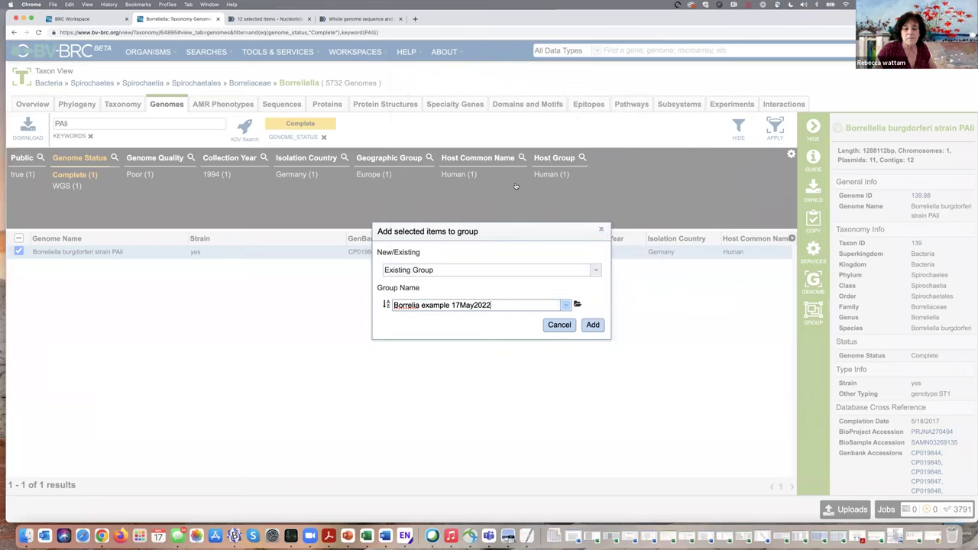
click(590, 324)
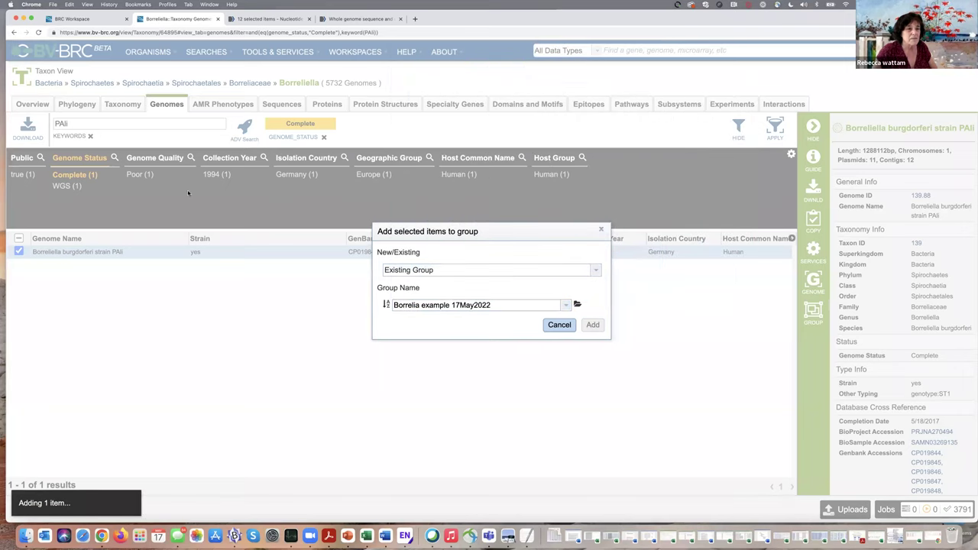
- Filter the complete genomes by the keyword CA382 and add Borrelia burgdorferi CA382 to the existing group "Borrelia example 17May2022"
double_click(61, 124)
text(CA)
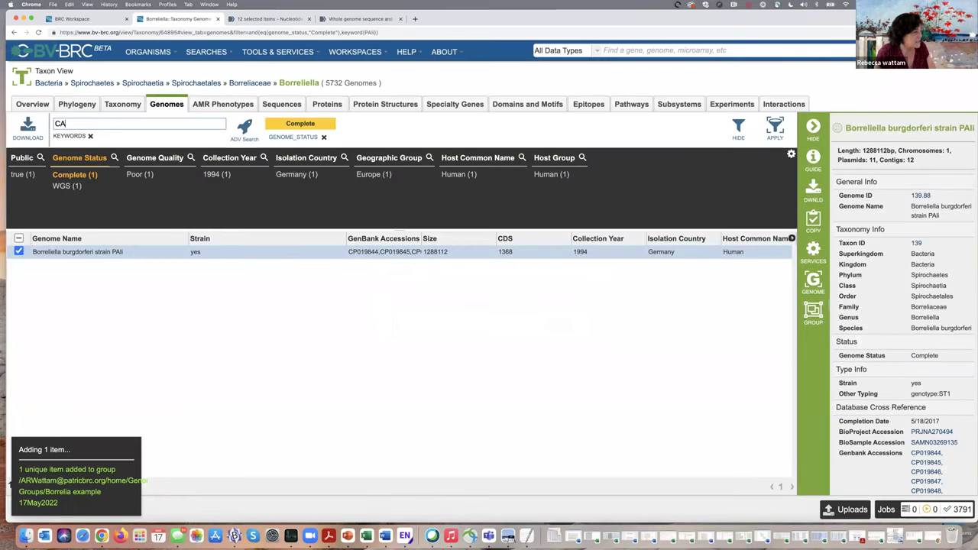
text(382)
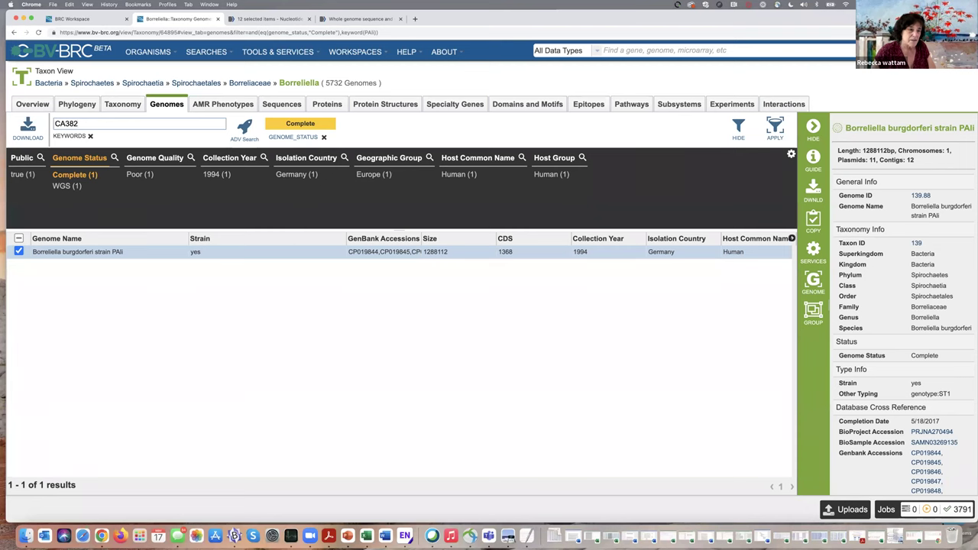
key(Return)
click(18, 251)
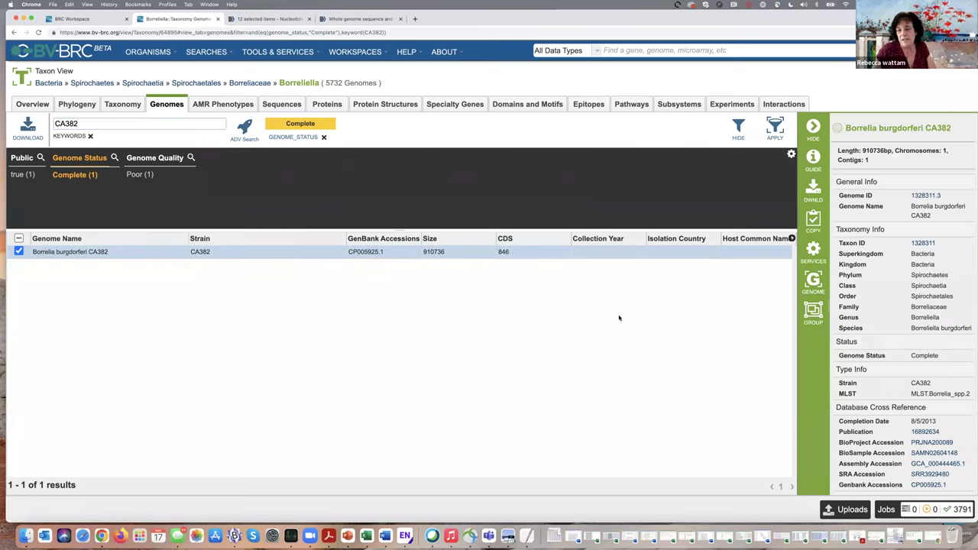
click(813, 313)
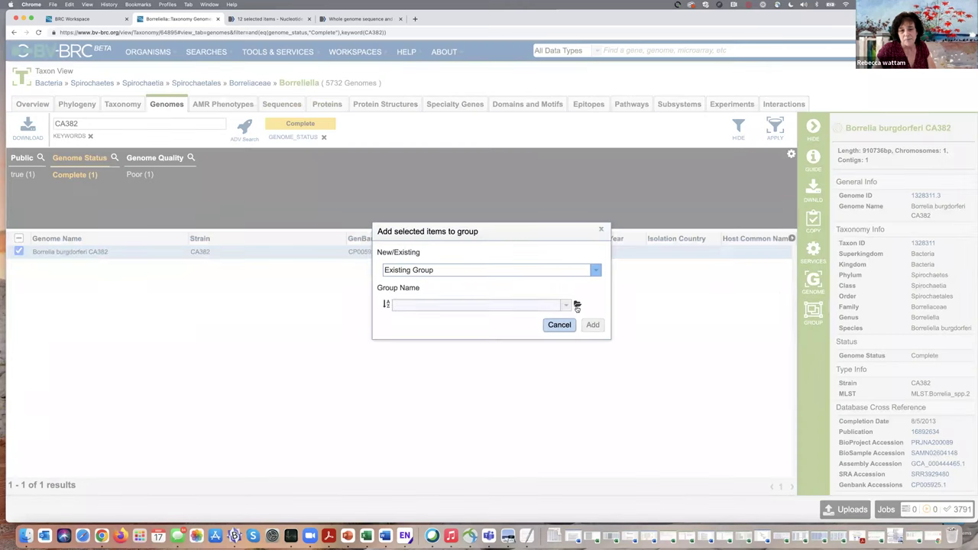
click(565, 305)
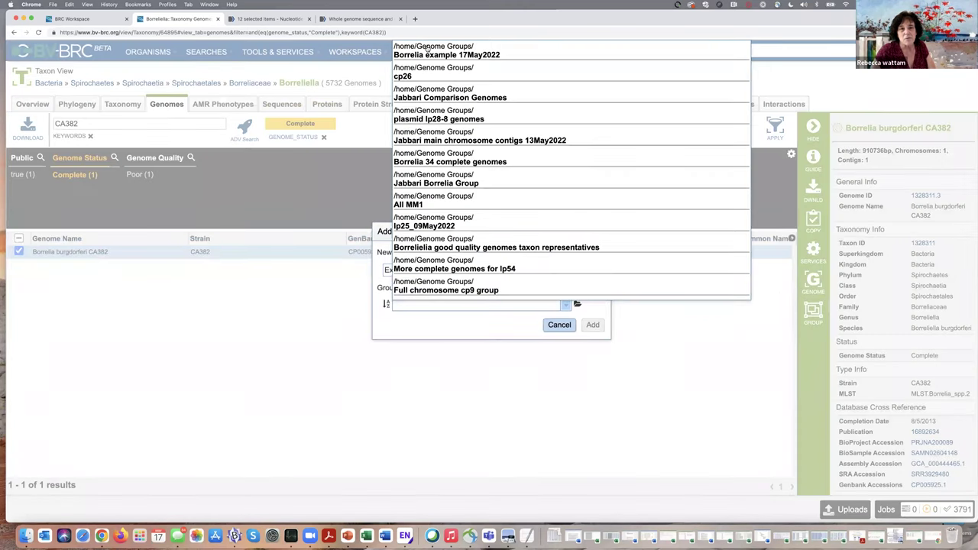
click(596, 325)
click(593, 325)
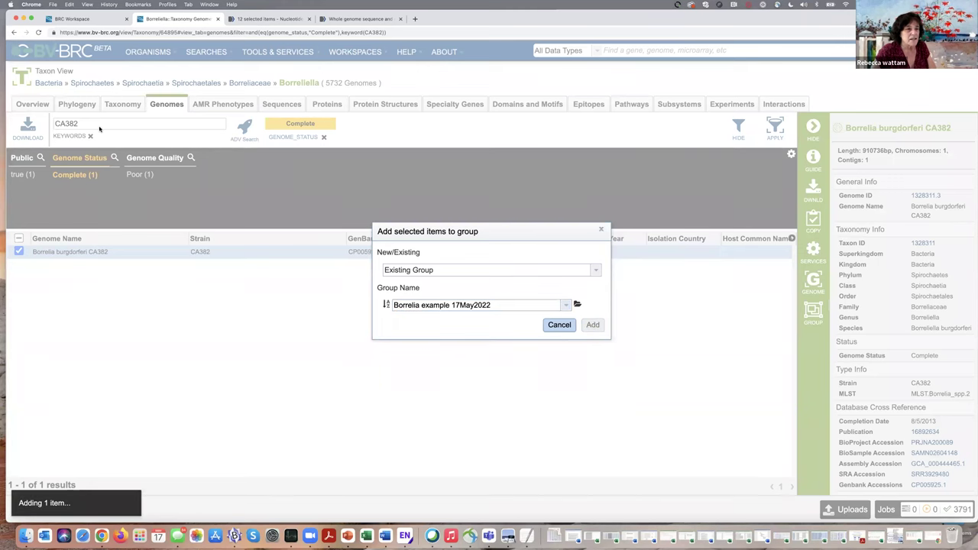
- Filter the complete genomes by the keyword ZS7 and add Borrelia burgdorferi ZS7 to the existing group "Borrelia example 17May2022"
text(ZS7)
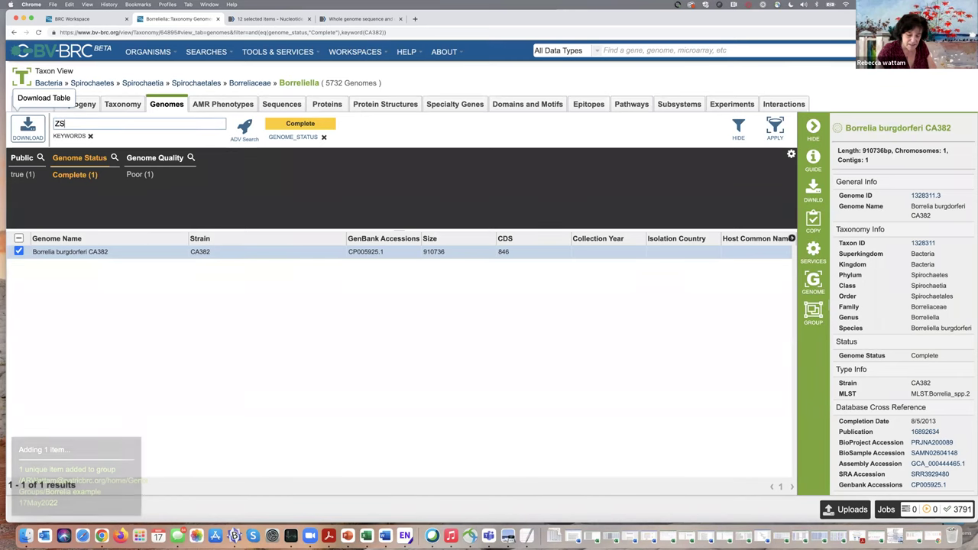
key(Return)
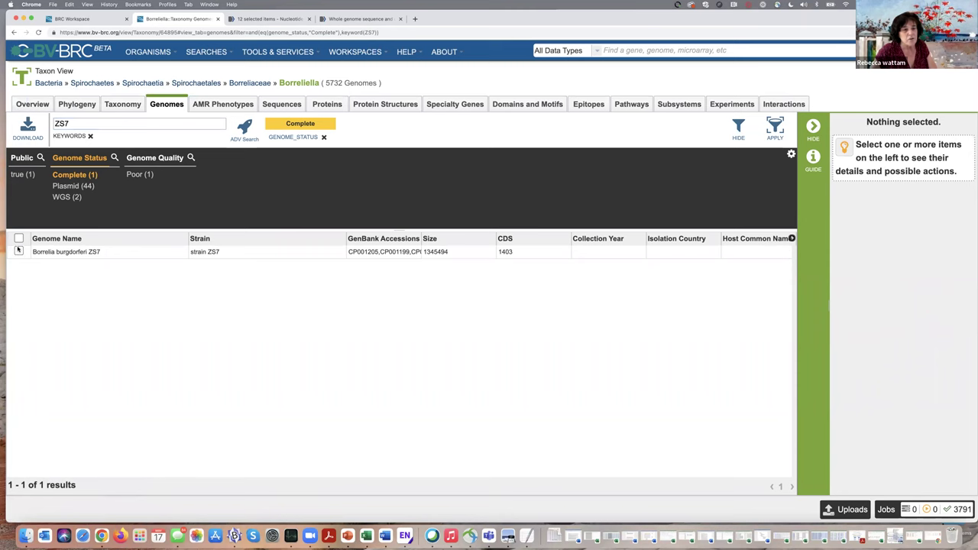
click(19, 251)
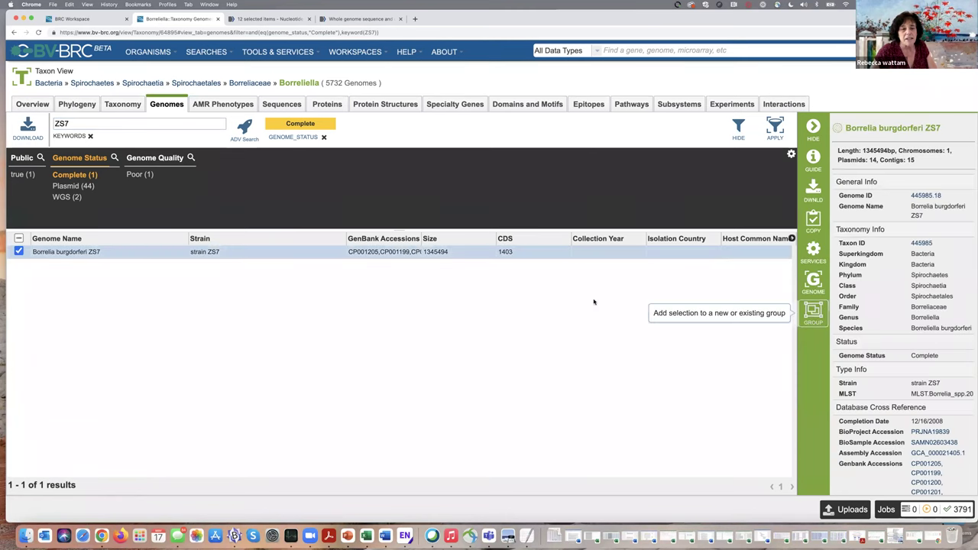
click(564, 306)
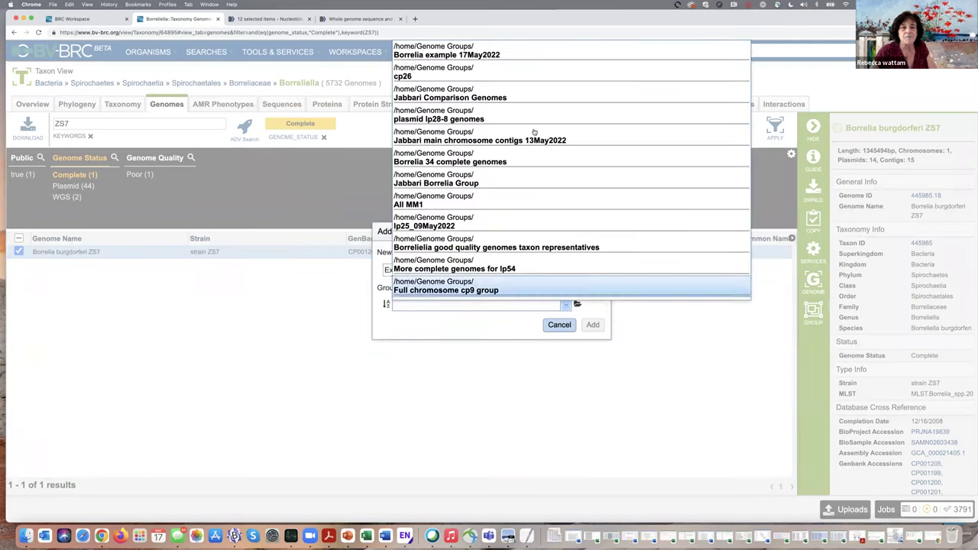
click(502, 55)
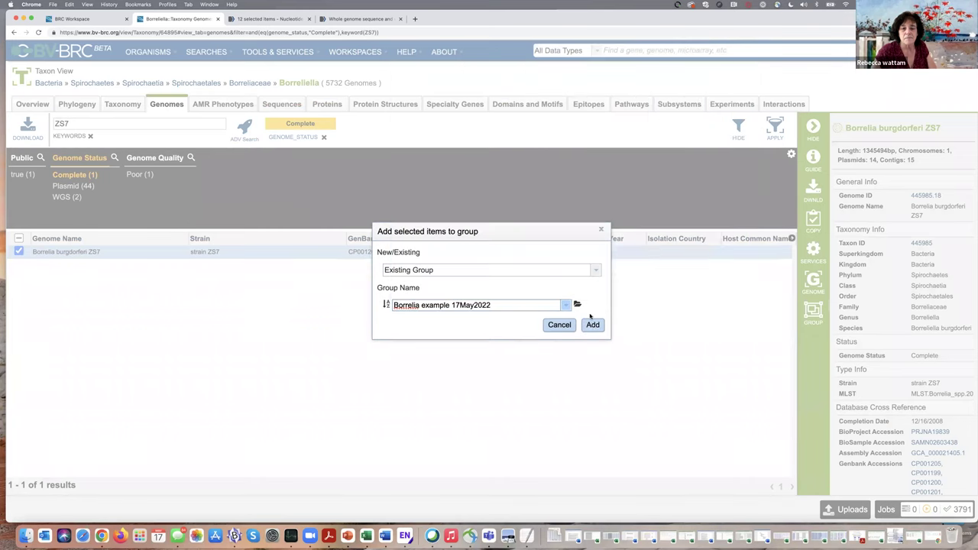
click(592, 325)
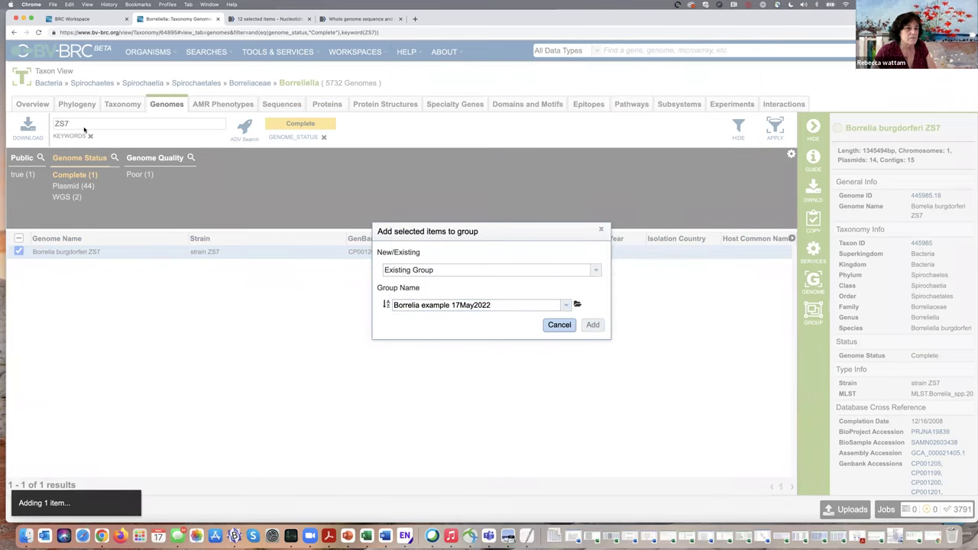
- Replace the genome list's keyword filter with N40, keeping the Complete status filter
double_click(84, 126)
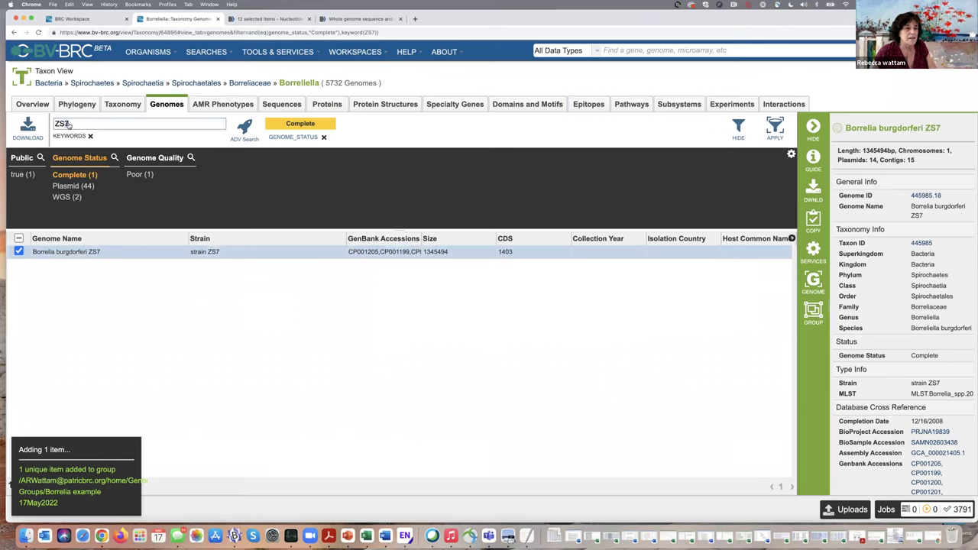
text(N)
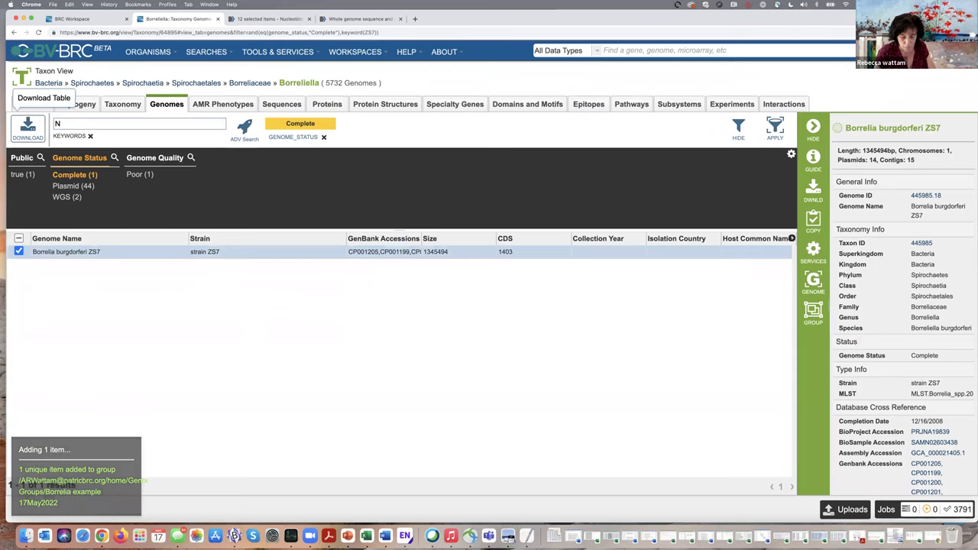
text(40)
key(Return)
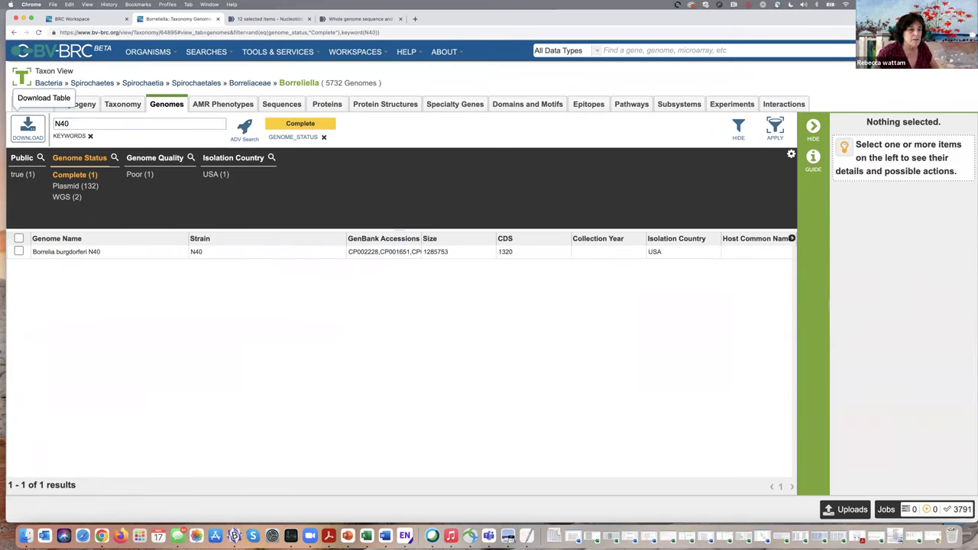
- Add the complete genome Borrelia burgdorferi N40 to the existing group "Borrelia example 17May2022"
click(19, 253)
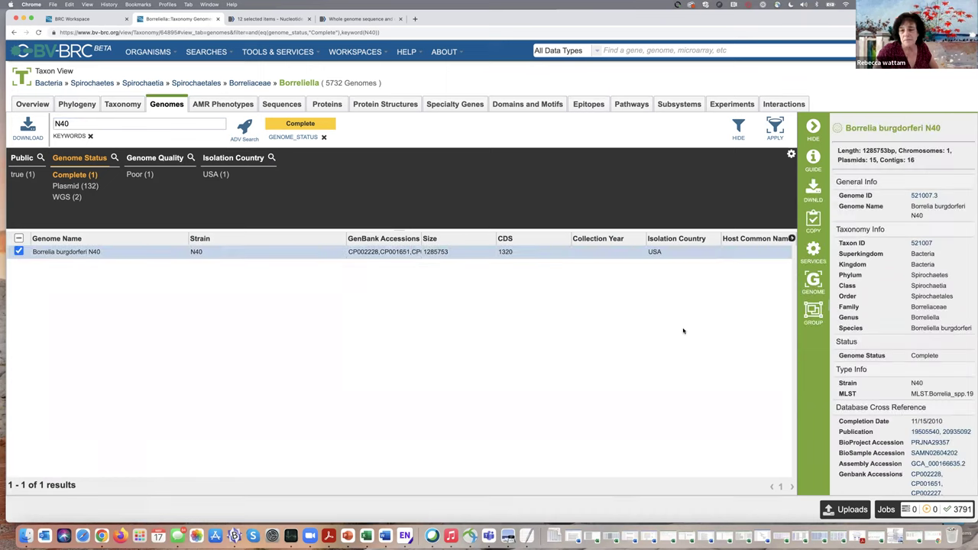
click(813, 312)
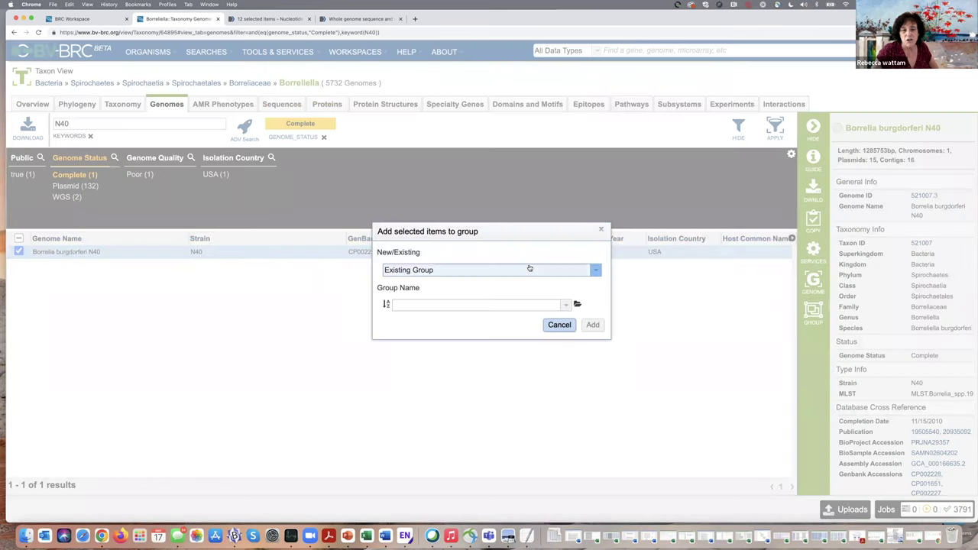
click(548, 302)
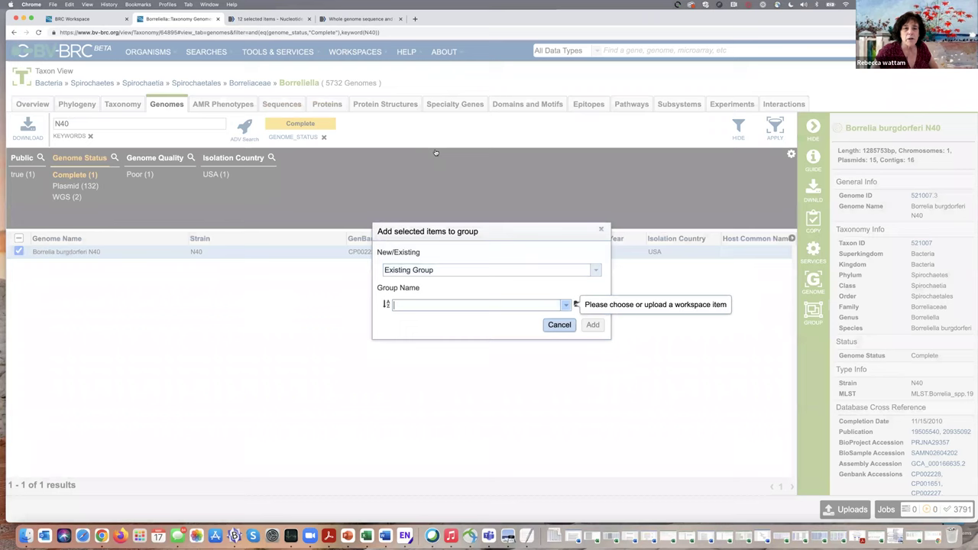
key(Down)
key(Return)
click(592, 326)
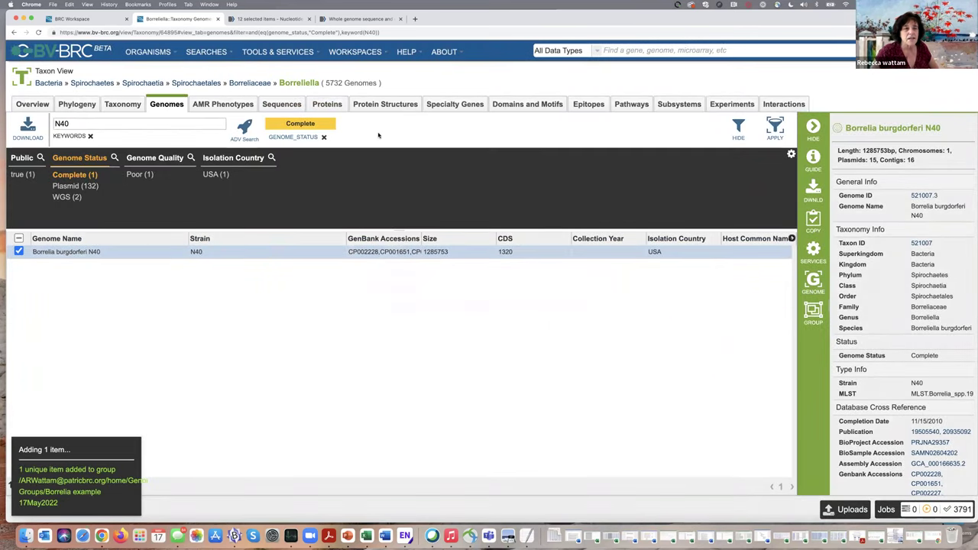
- Sort the workspace's genome groups by creation date, newest first, and select "Borrelia example 17May2022" to check its details
click(350, 52)
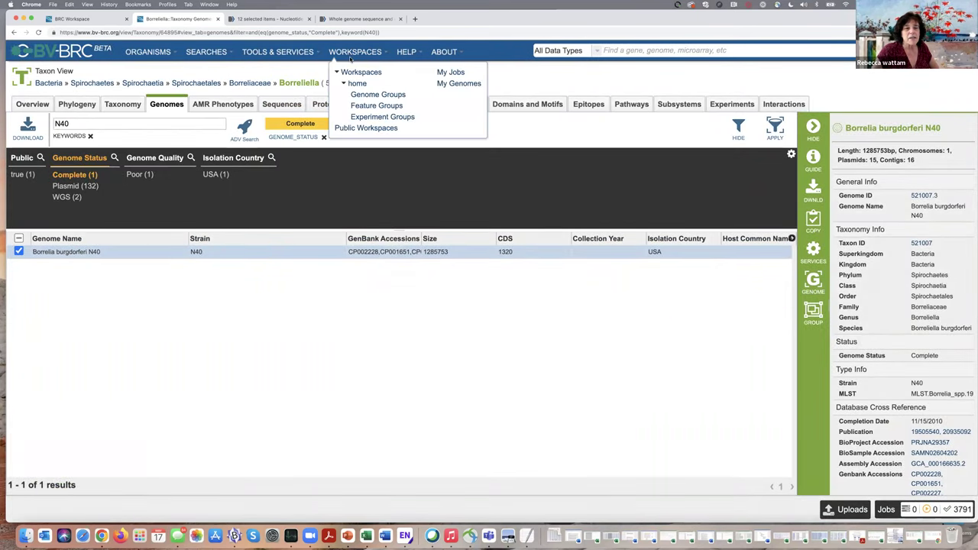
click(372, 96)
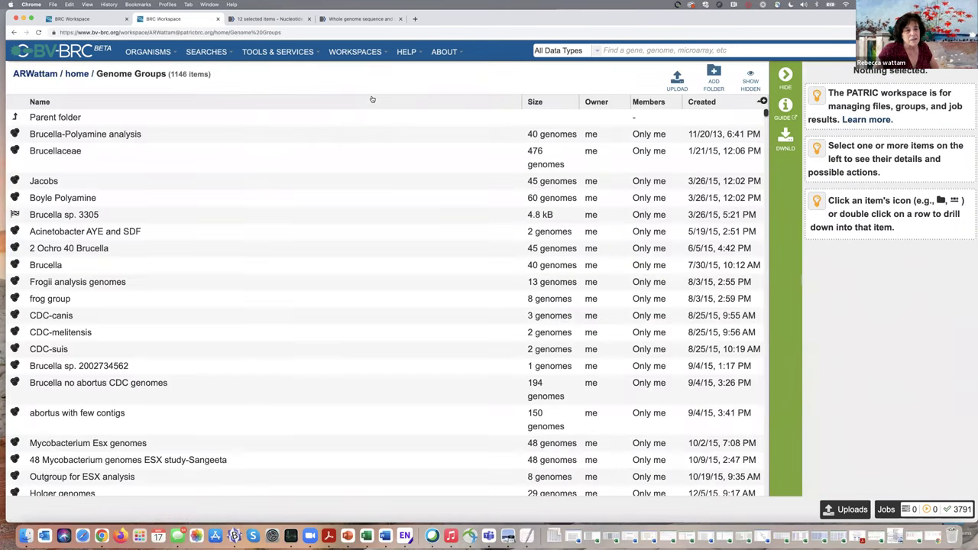
click(702, 102)
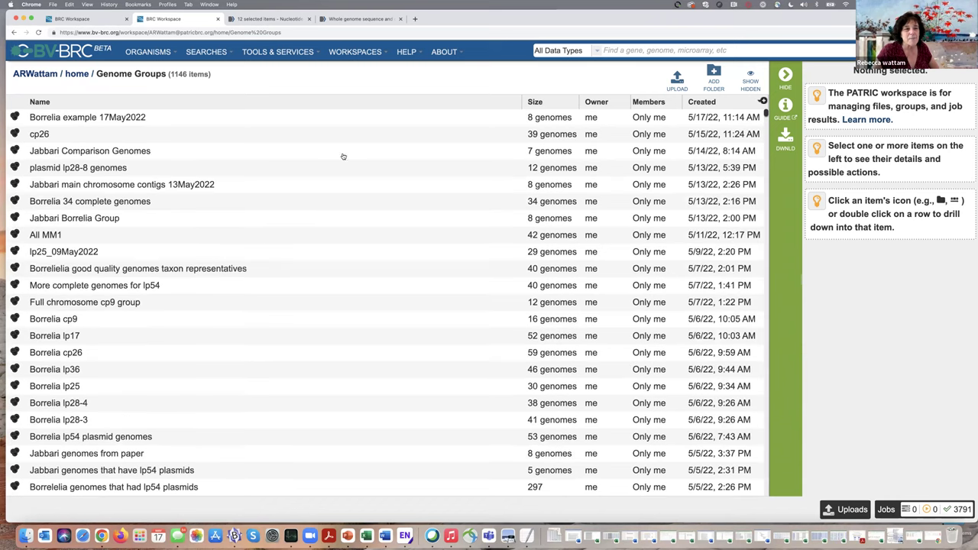
click(14, 116)
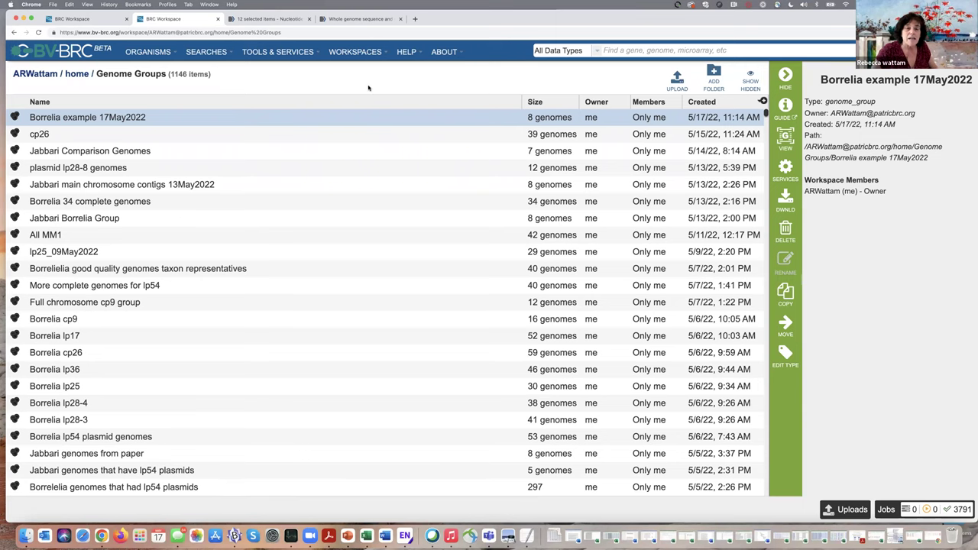
- Start a Phylogenetic Tree Building job and add the genome group "Borrelia example 17May2022" to its input genomes
click(299, 52)
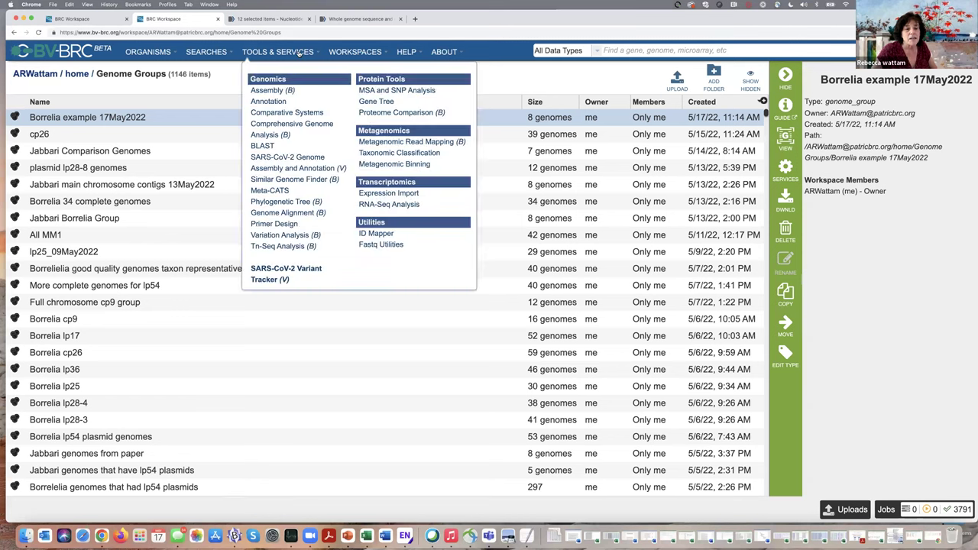
click(289, 203)
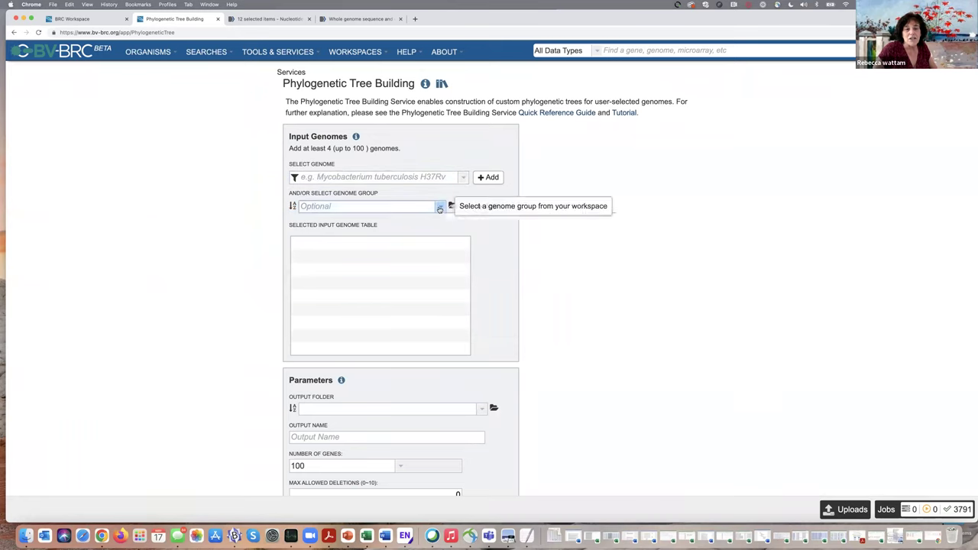
click(440, 208)
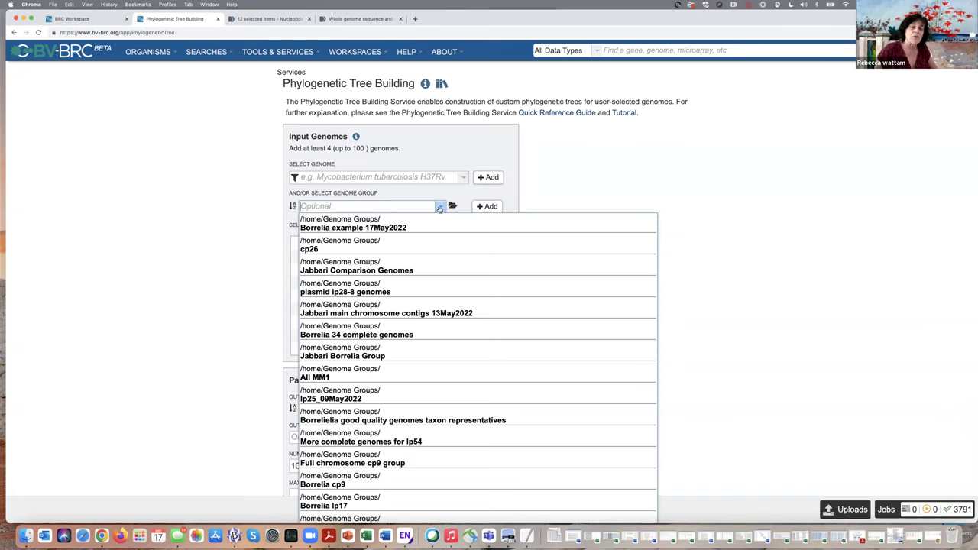
click(351, 228)
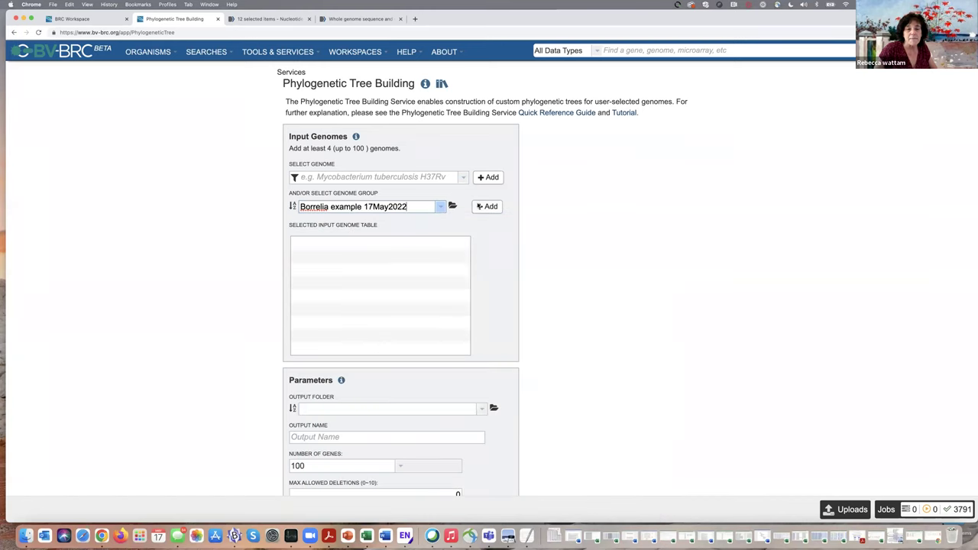
click(490, 207)
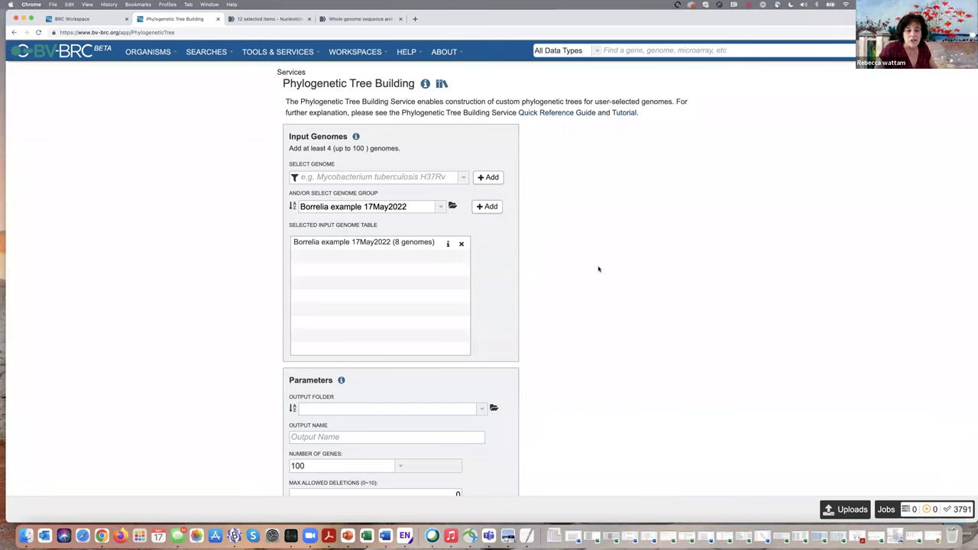
- Create a folder named "Borrelia Jabbari example" in the home workspace while choosing the tree job's output folder
scroll(599, 269, down, 2)
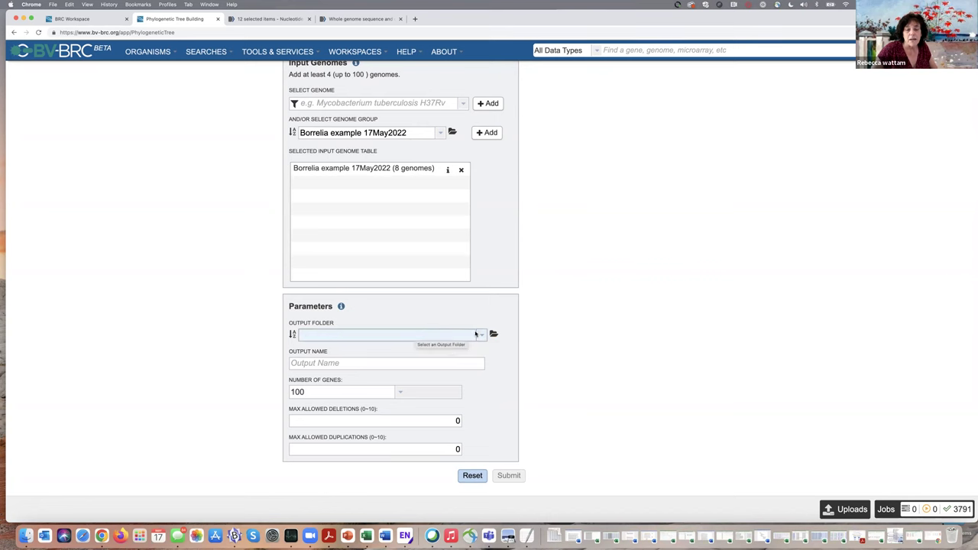
click(492, 334)
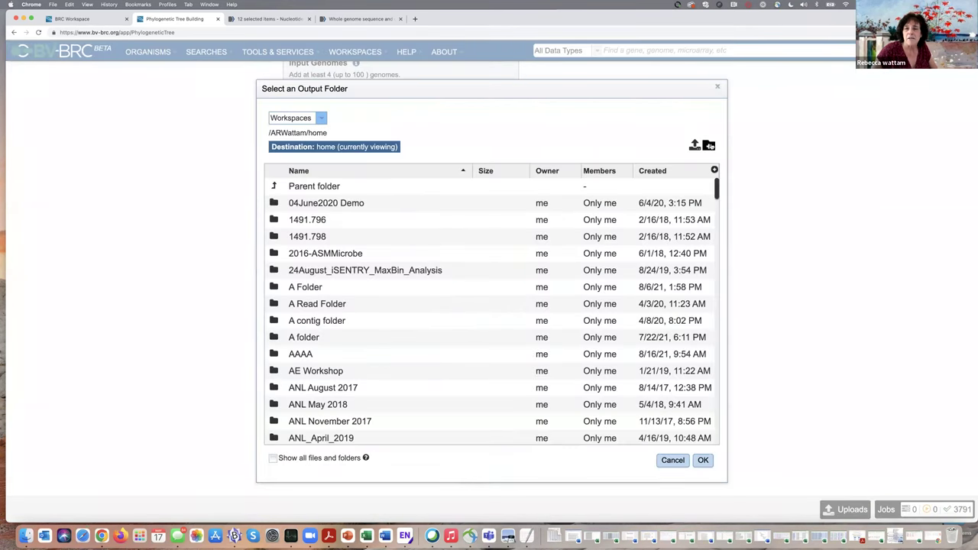
click(710, 145)
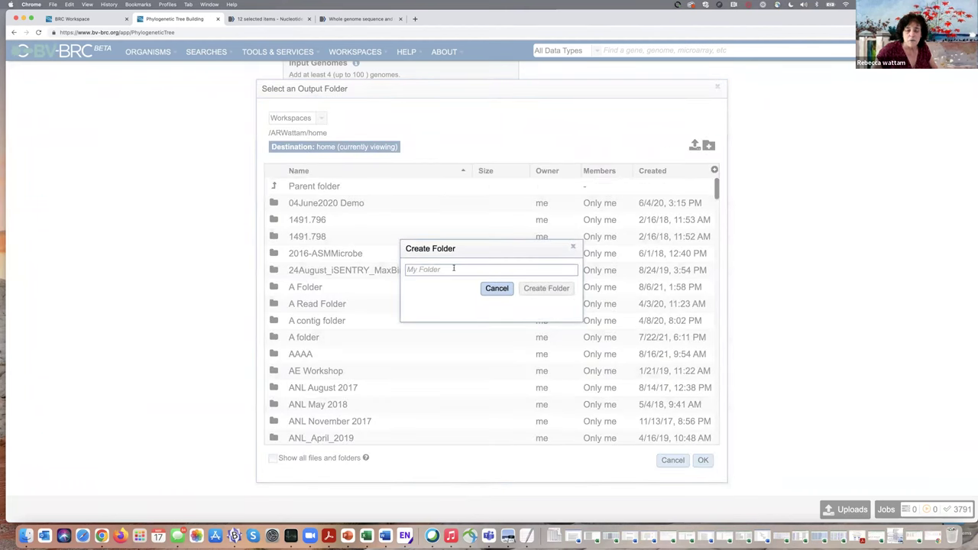
text(Borrelia )
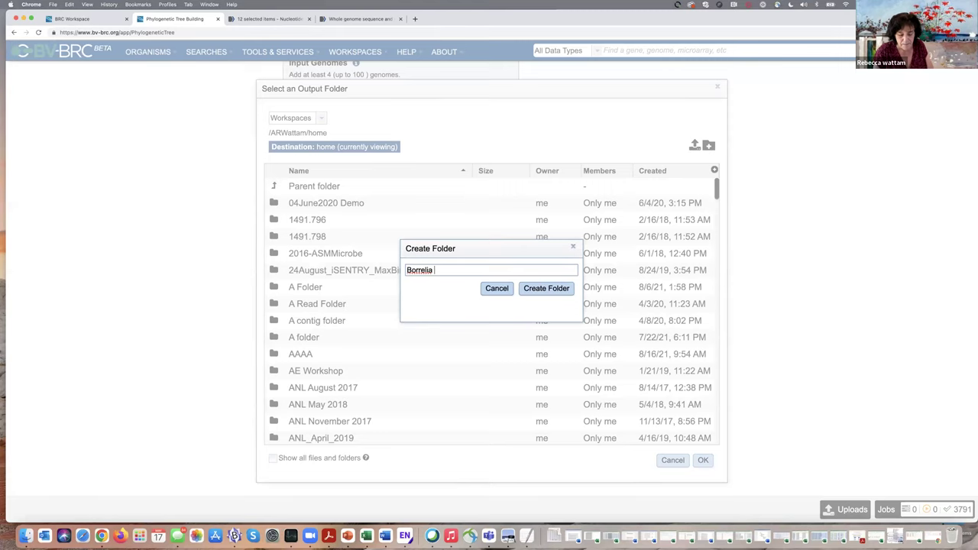
text(Jabba)
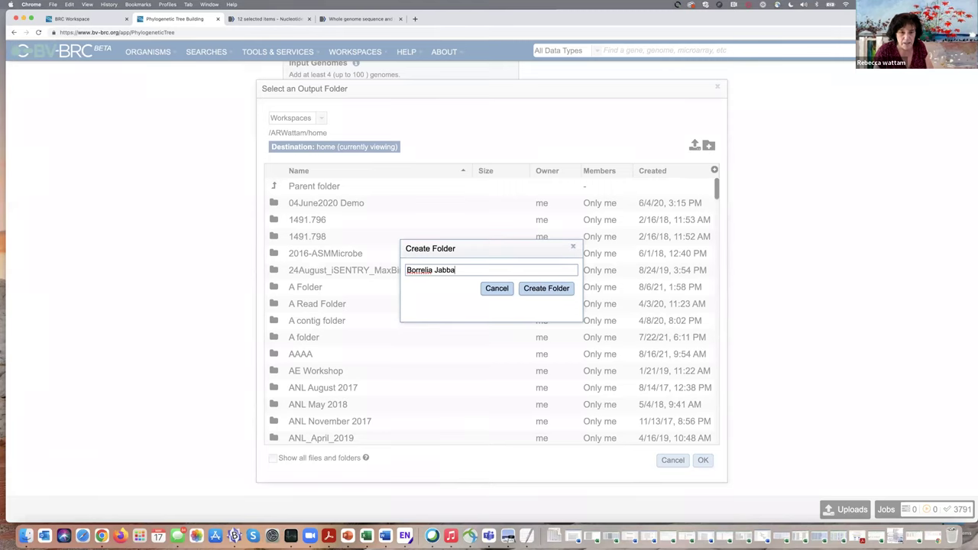
text(ri example)
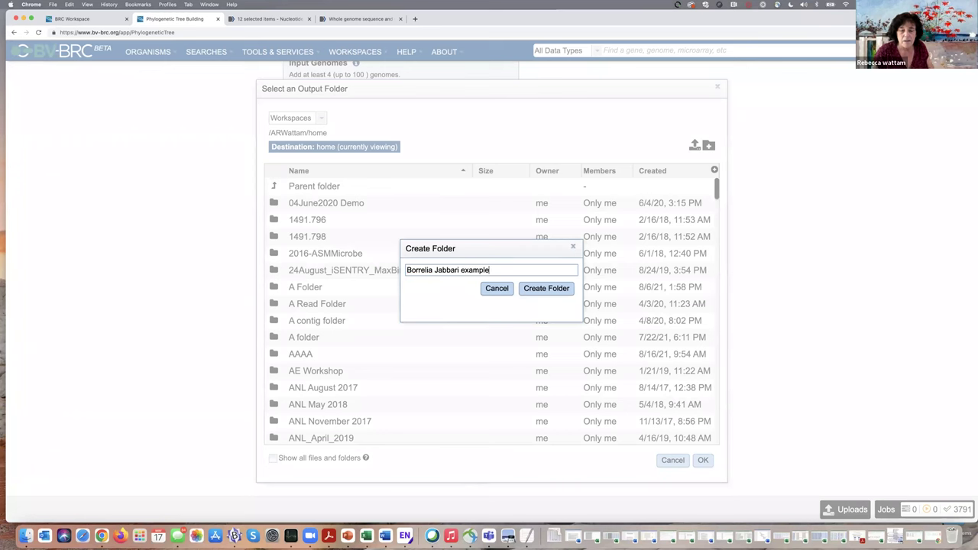
click(550, 288)
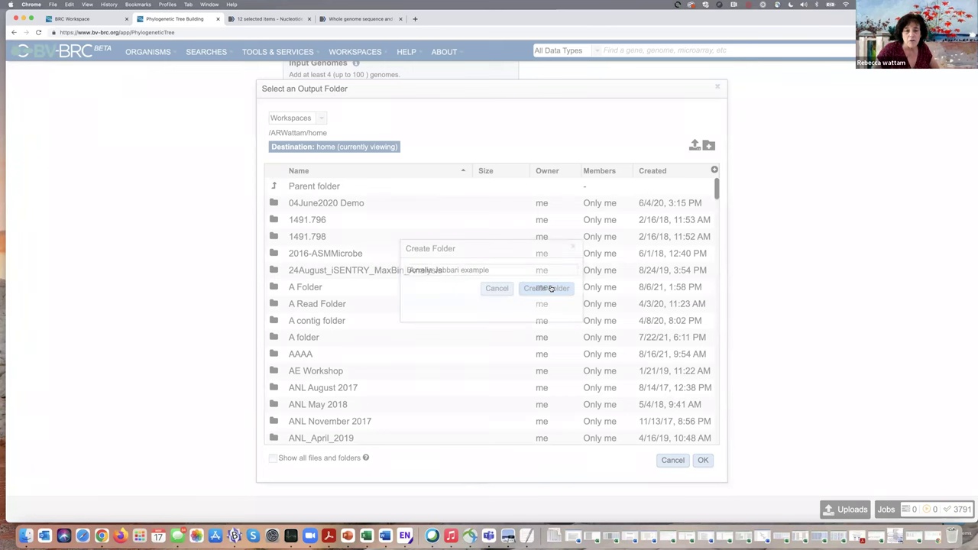
- Set the new "Borrelia Jabbari example" folder as the tree job's output folder
scroll(401, 333, down, 10)
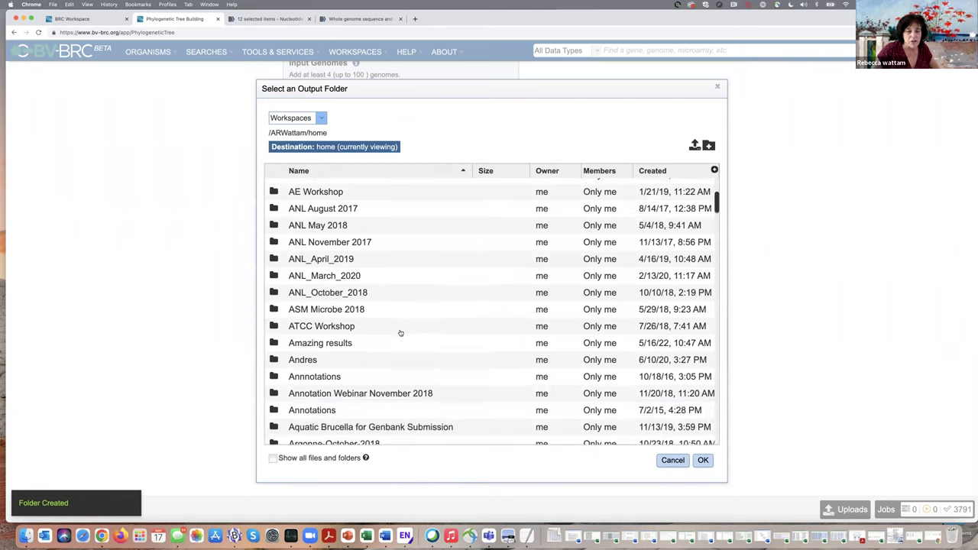
scroll(400, 333, down, 3)
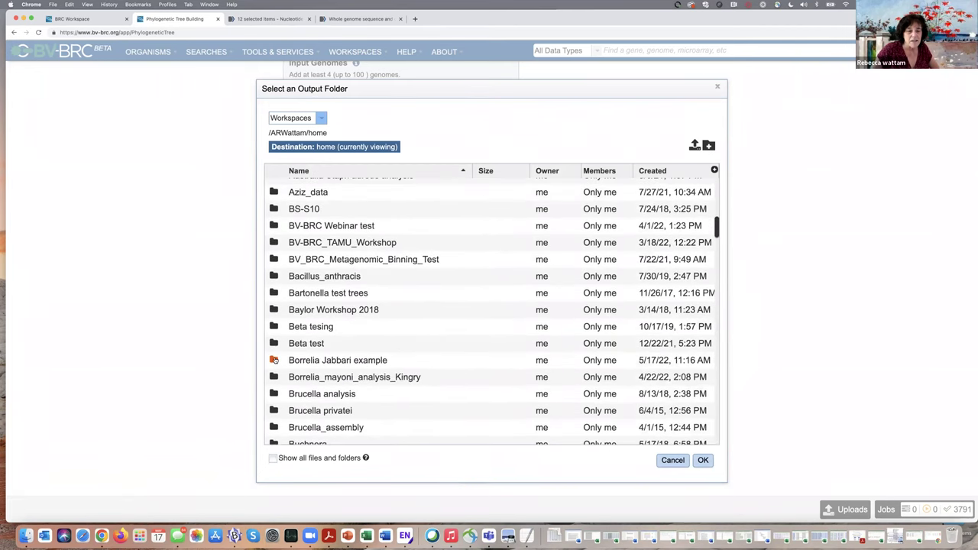
double_click(275, 360)
click(703, 460)
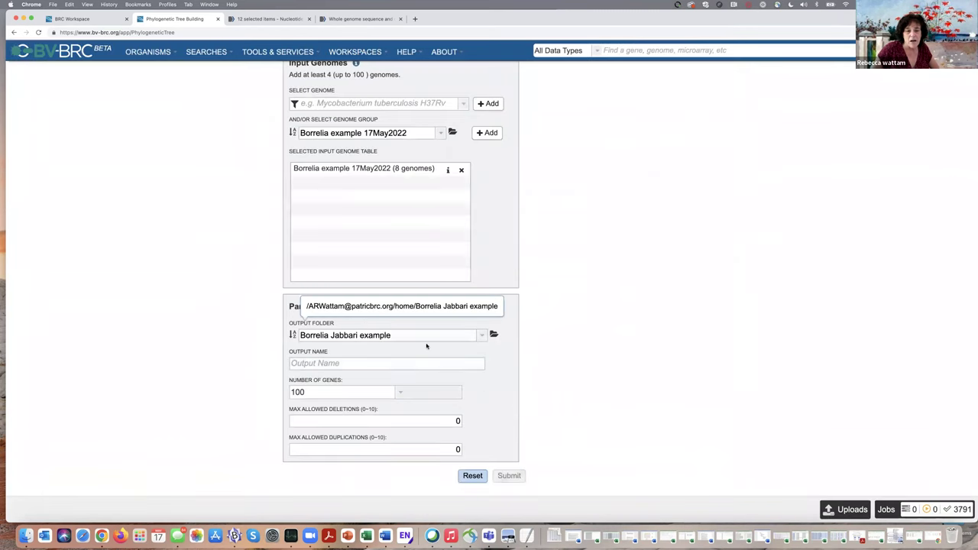
- Name the tree job's output "Borrelia complete genomes 17May2022"
click(293, 363)
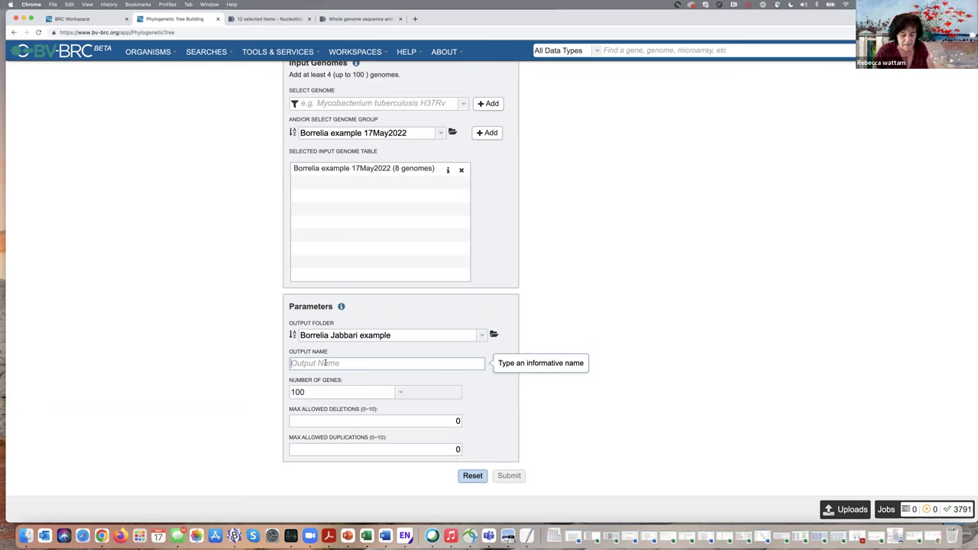
text(Borrelia t)
key(BackSpace)
text(co)
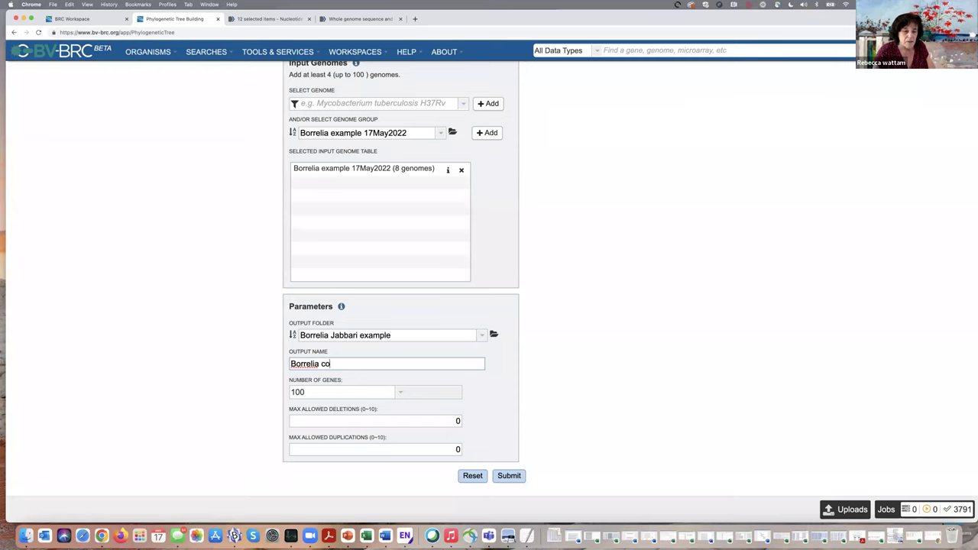
text(mplete genom)
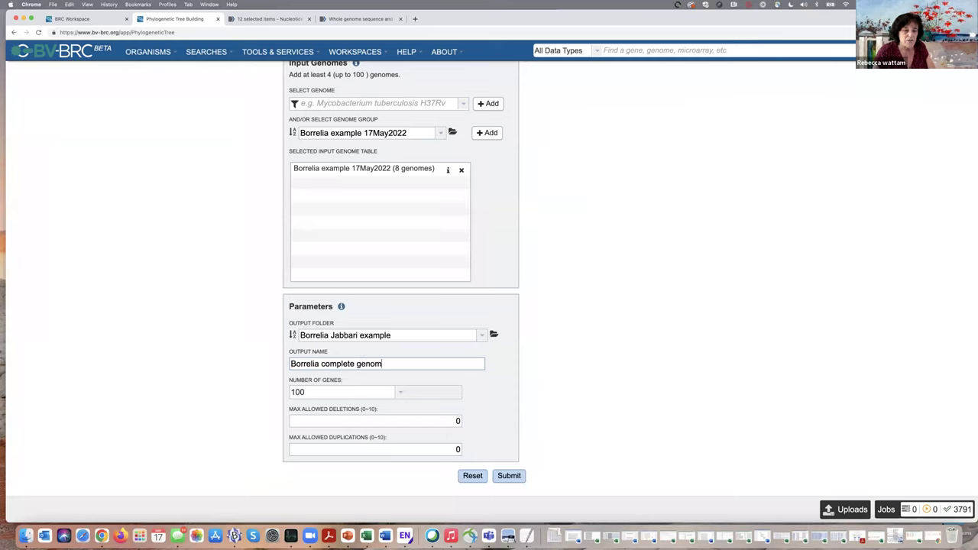
text(es 17 )
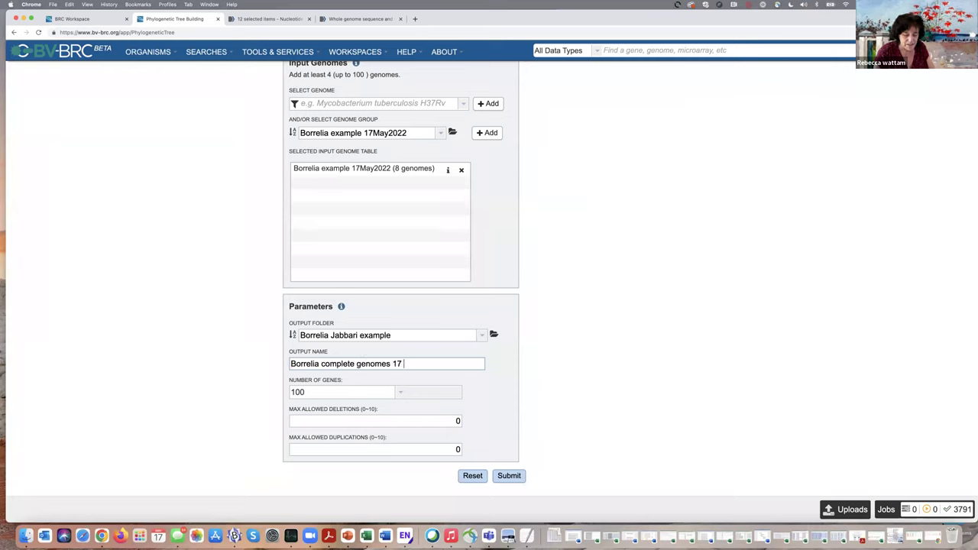
text(May2022)
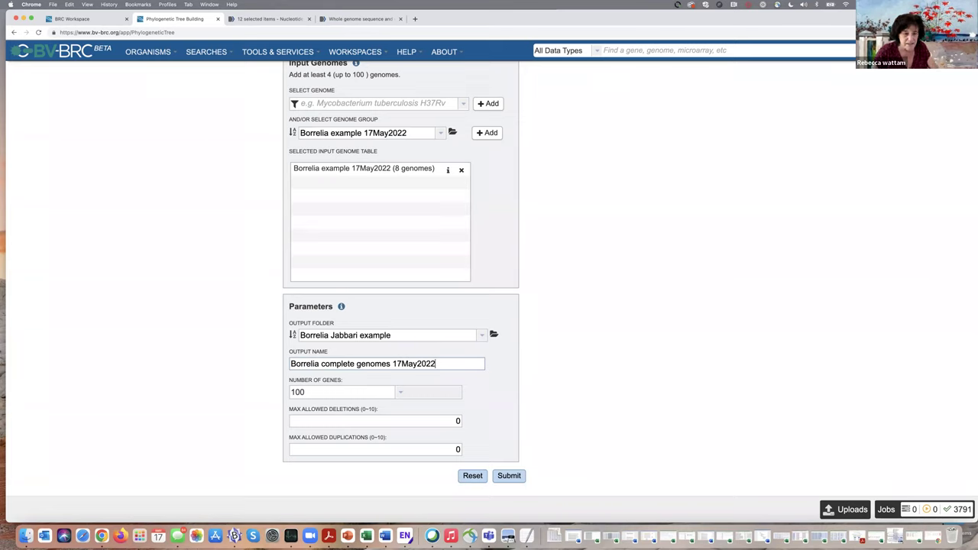
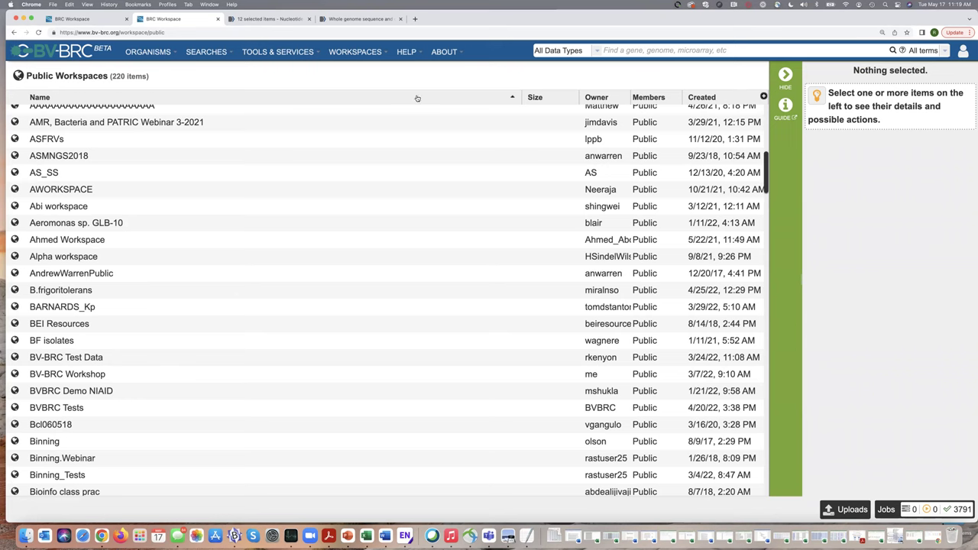
- Open the tree result "Jabbari Borrelia complete genomes 500 13May2022" from BV-BRC Workshop > Tick Webinars > Comparative Genomics Jabbari > Phylogenetic Trees in the public workspaces
click(352, 53)
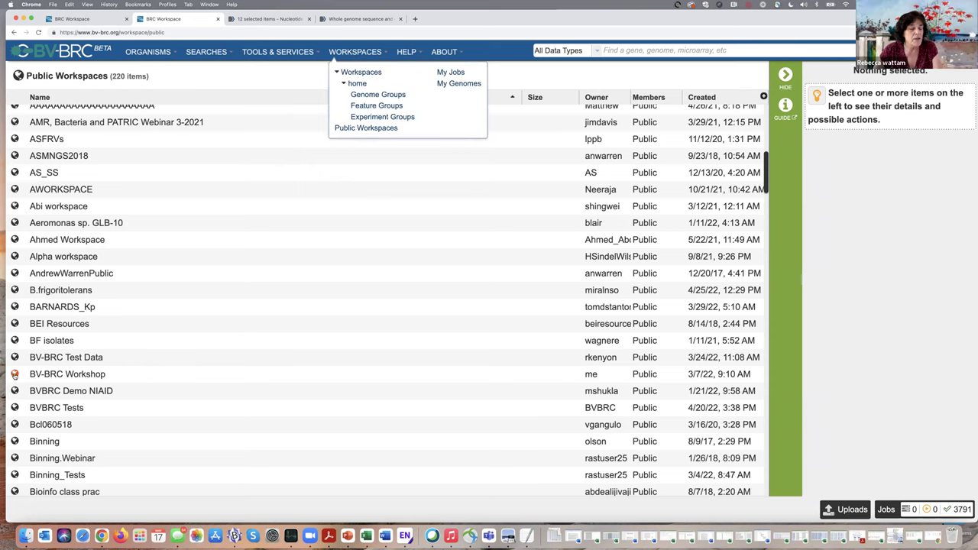
double_click(15, 374)
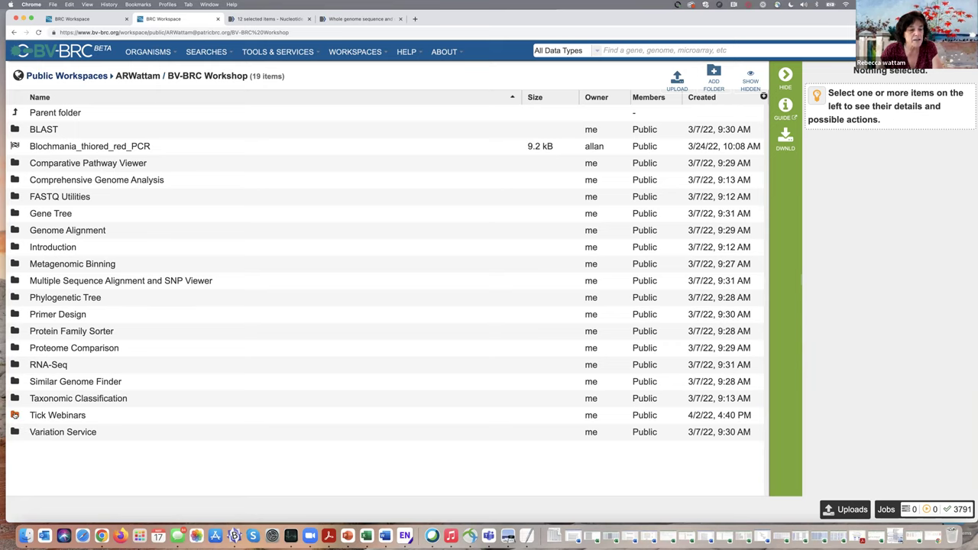
click(14, 415)
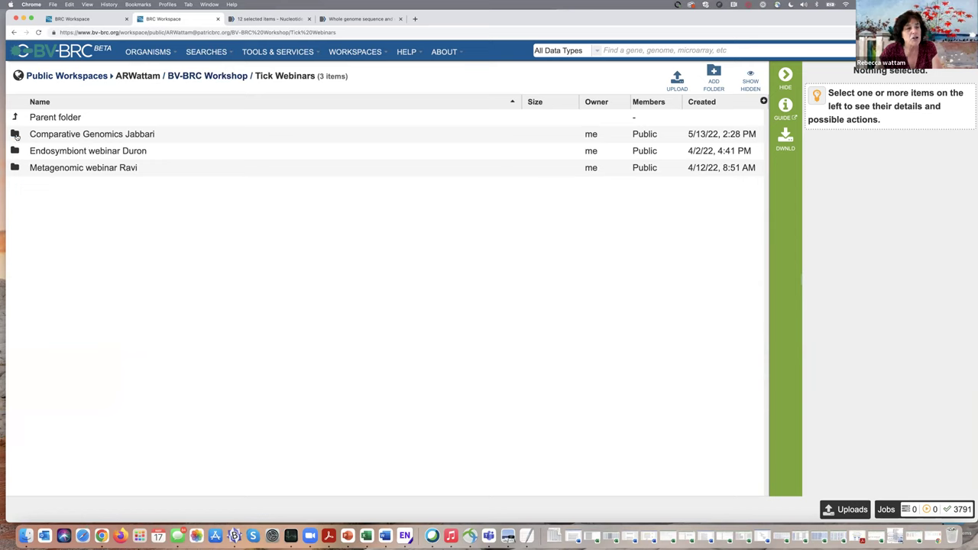
click(15, 134)
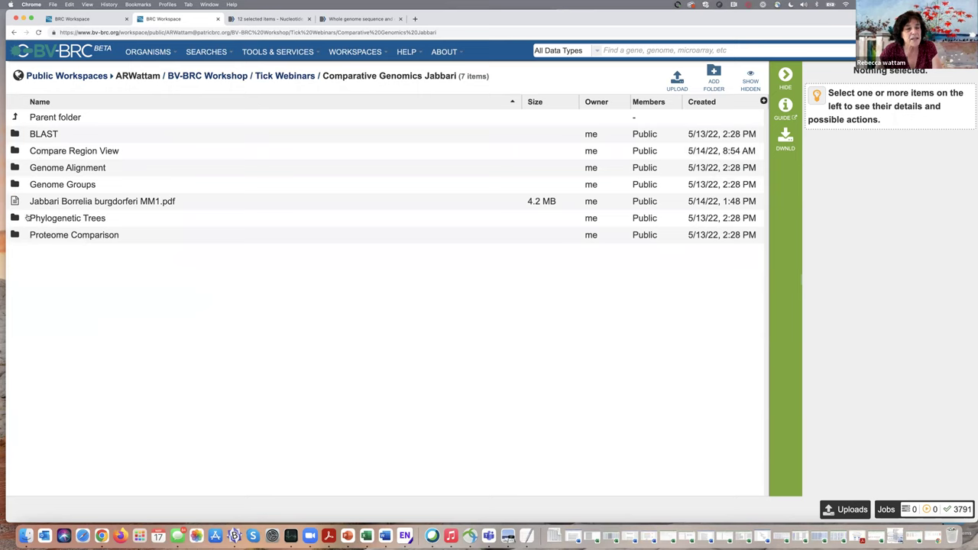
click(16, 218)
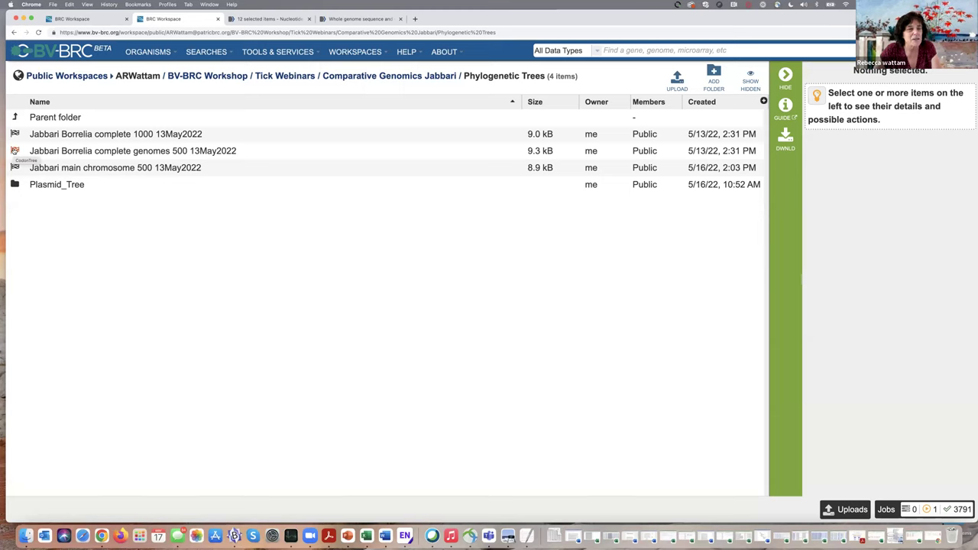
double_click(14, 151)
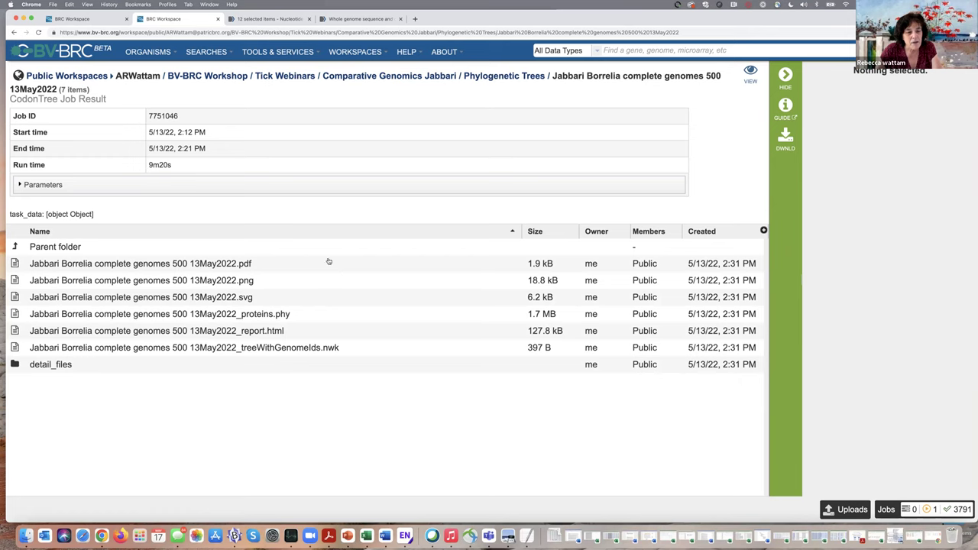
- Open the result's "Jabbari Borrelia complete genomes 500 13May2022_report.html" file and examine its rendered phylogenetic tree
click(319, 335)
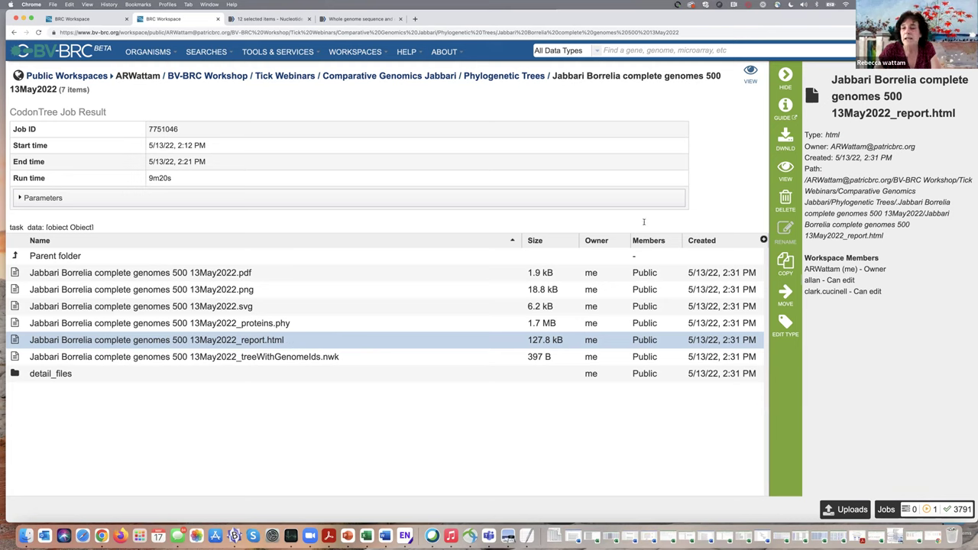
click(793, 170)
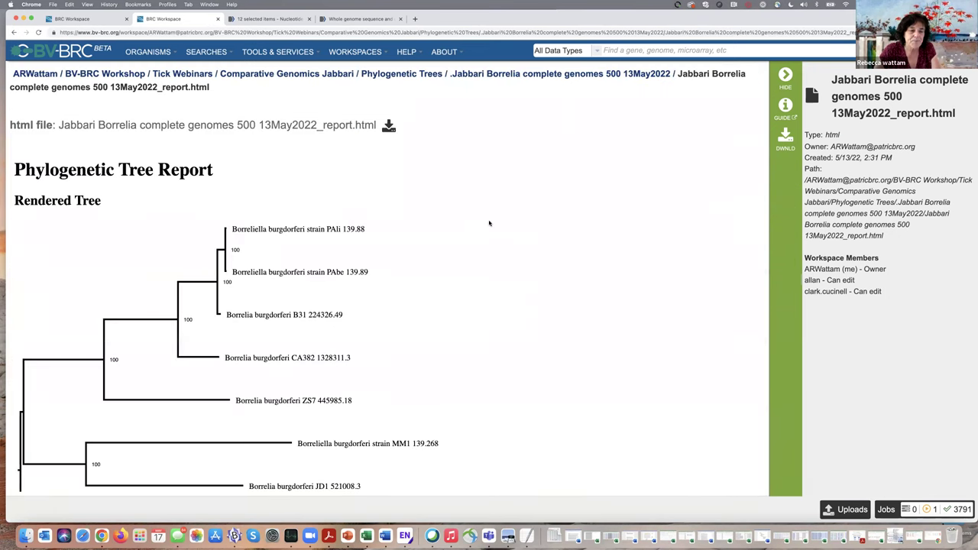
scroll(490, 223, down, 2)
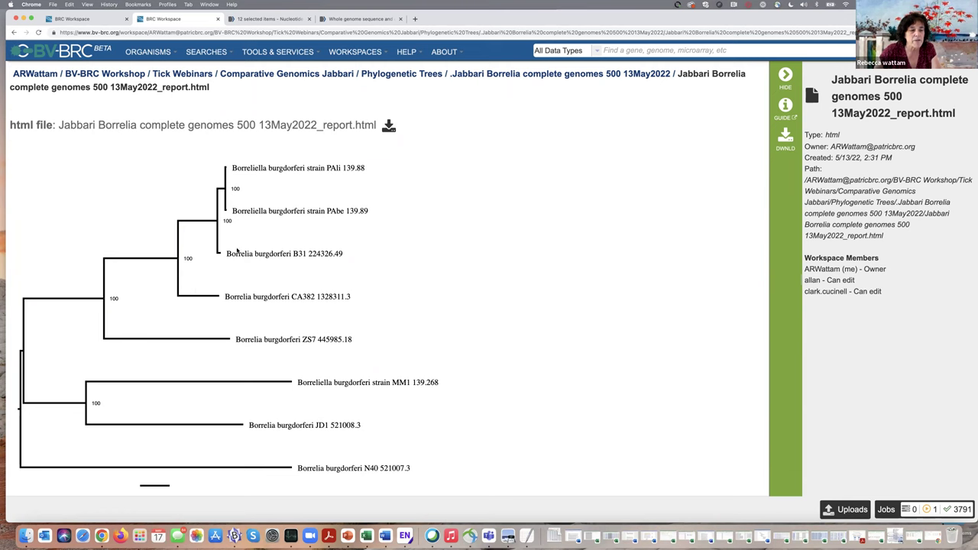
scroll(530, 283, down, 5)
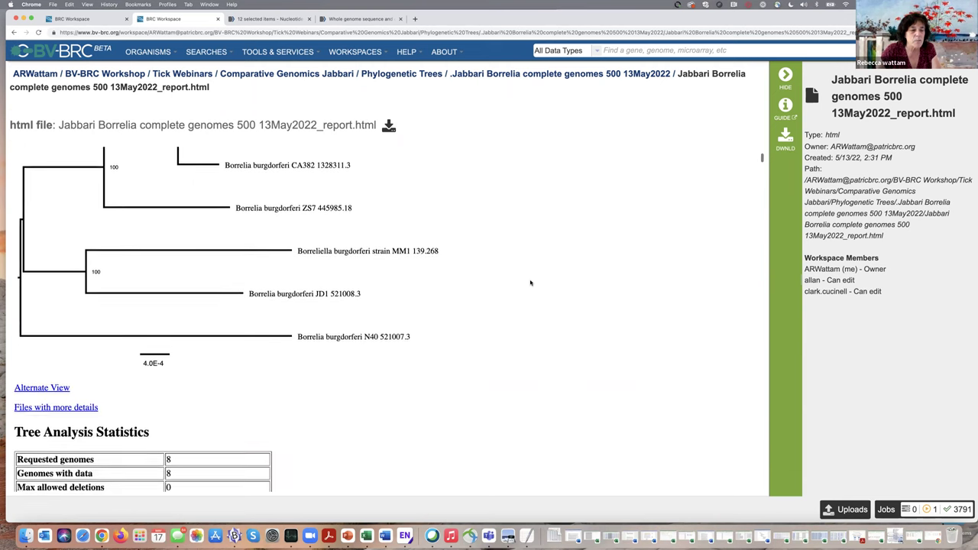
- Examine the Tree Analysis Statistics and the RAxML Command Line section of the phylogenetic tree report
scroll(531, 282, down, 5)
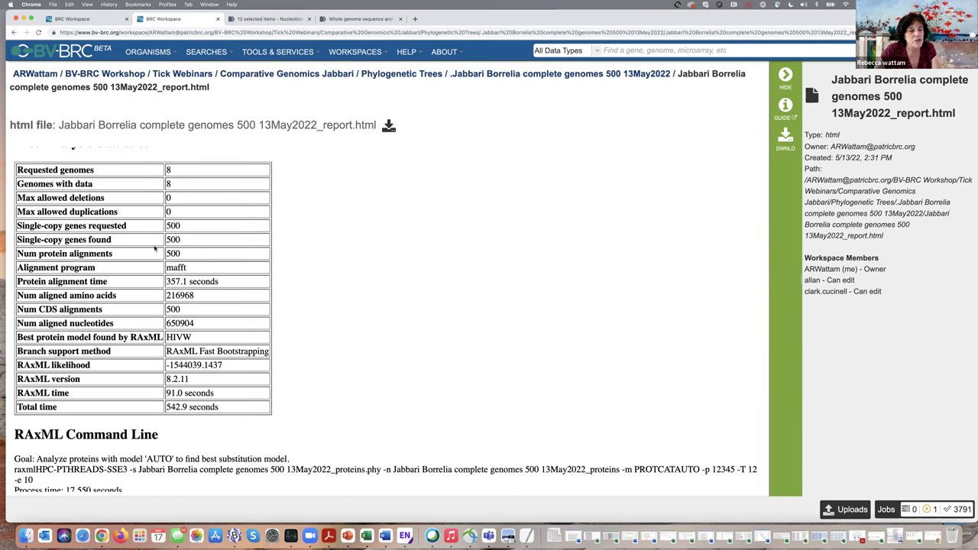
scroll(390, 290, down, 2)
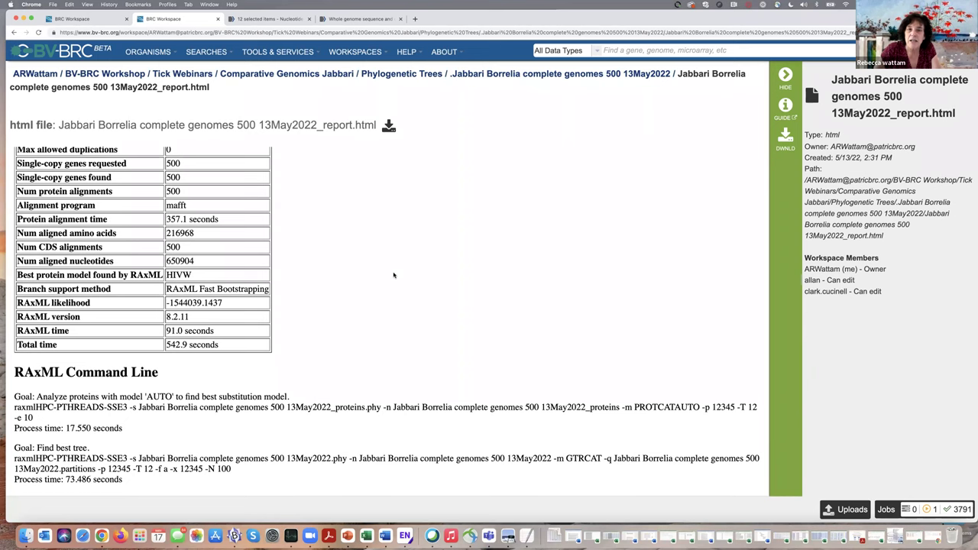
scroll(394, 275, down, 2)
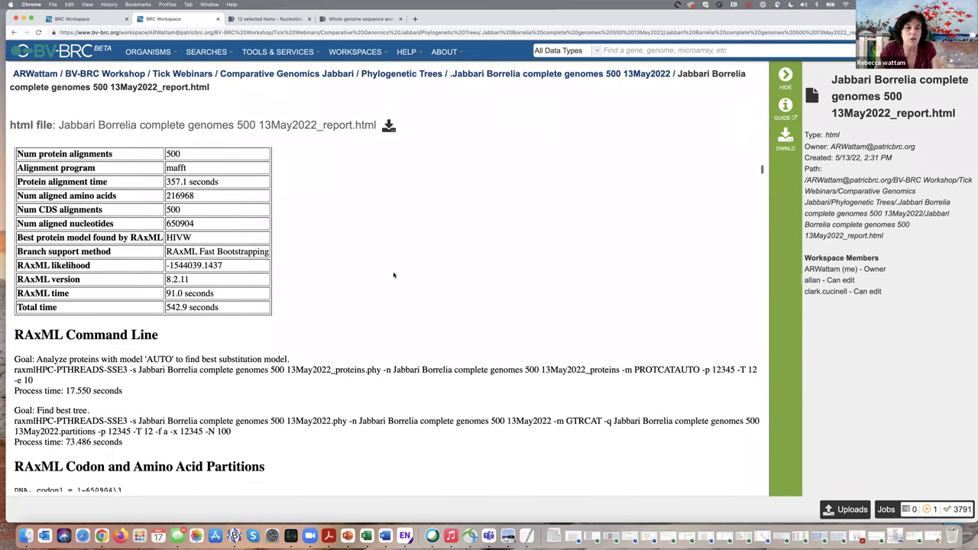
scroll(394, 275, down, 2)
scroll(393, 275, up, 3)
scroll(394, 275, up, 1)
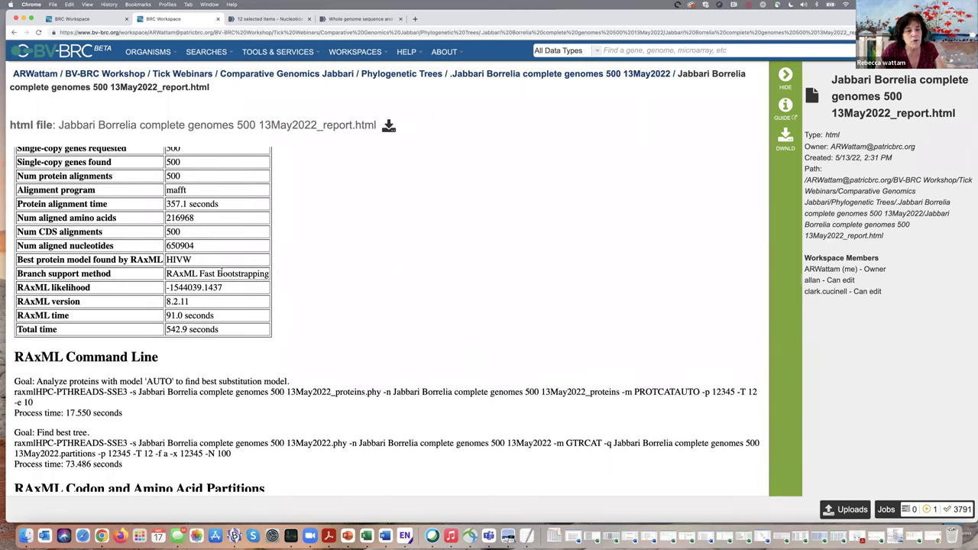
scroll(441, 260, down, 5)
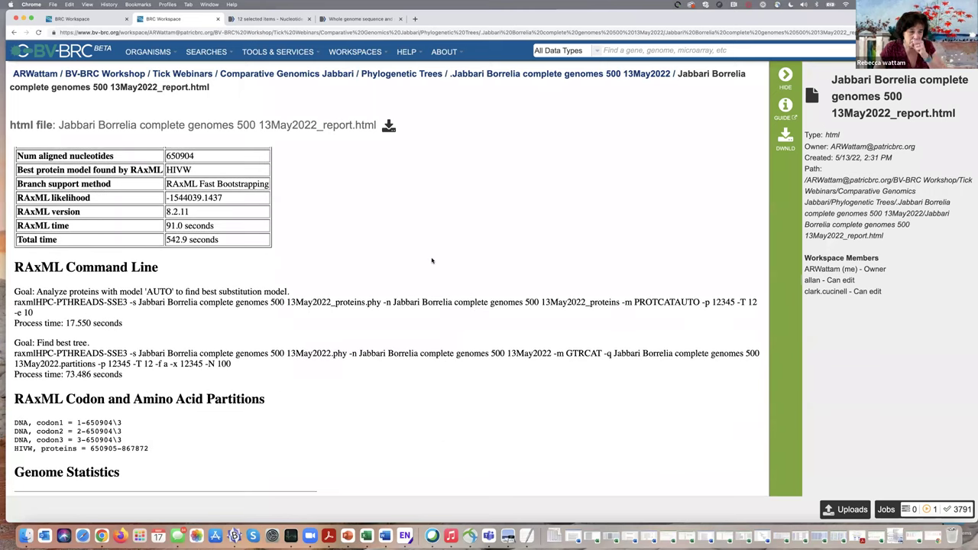
- Examine the report's Genome Statistics table and the ranked gene families in its Gene Family Statistics table
scroll(431, 260, down, 6)
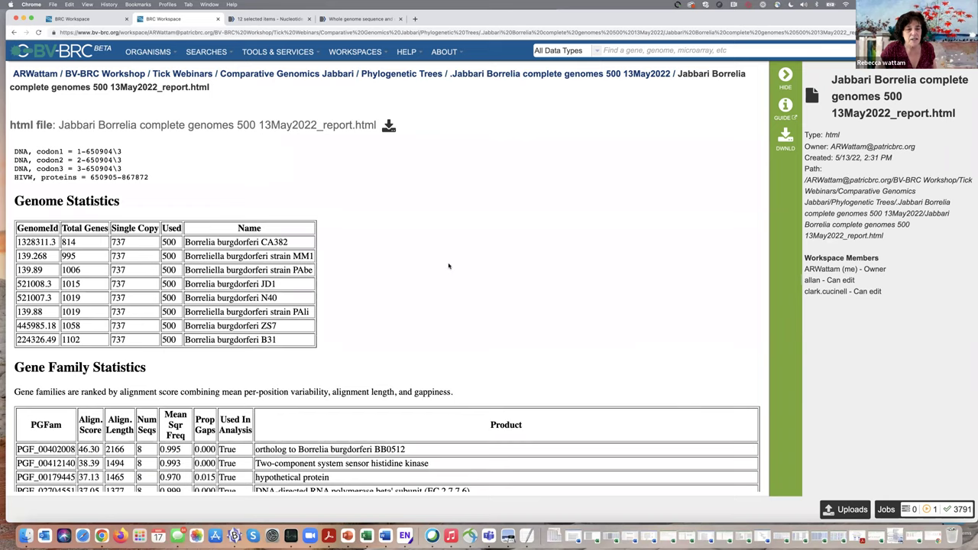
scroll(450, 265, down, 6)
scroll(449, 265, down, 5)
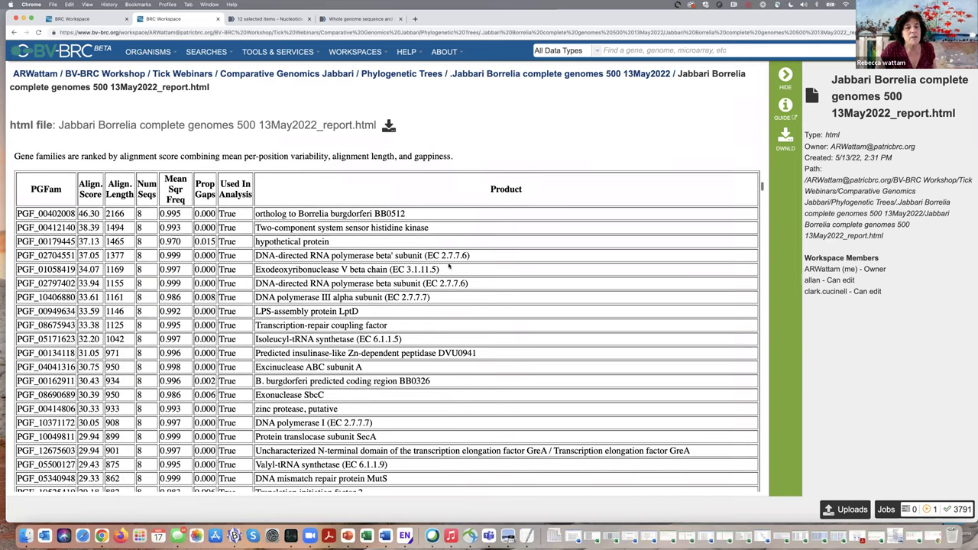
scroll(450, 265, down, 6)
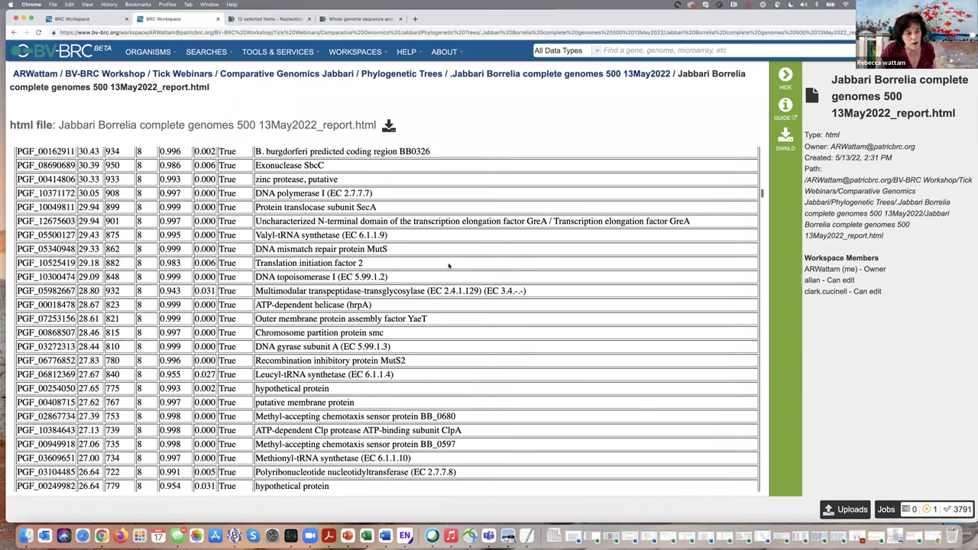
scroll(449, 265, down, 7)
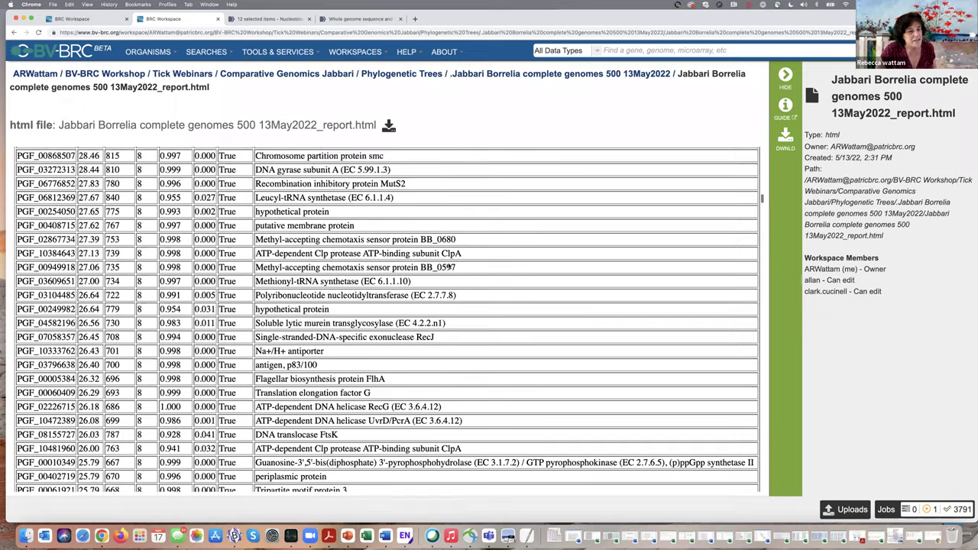
scroll(450, 265, down, 6)
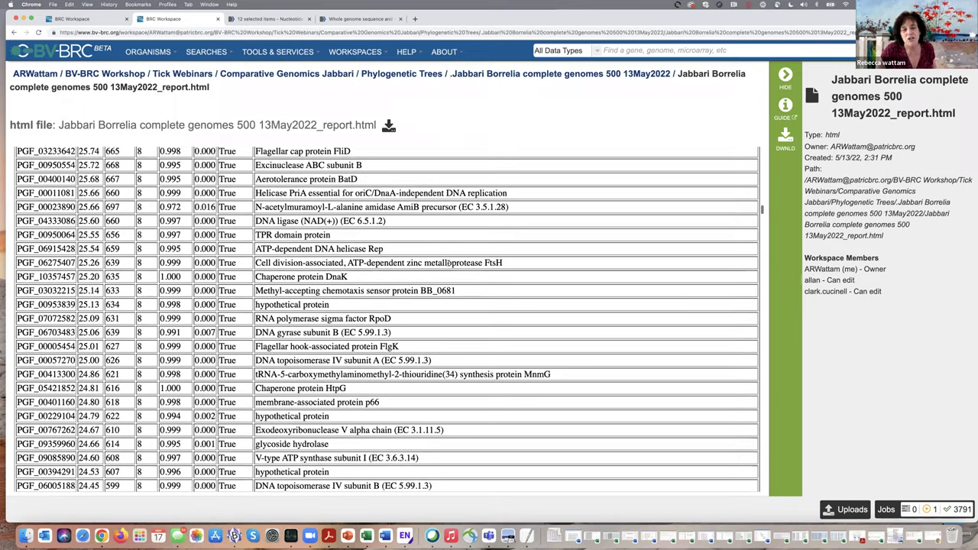
scroll(448, 264, up, 2)
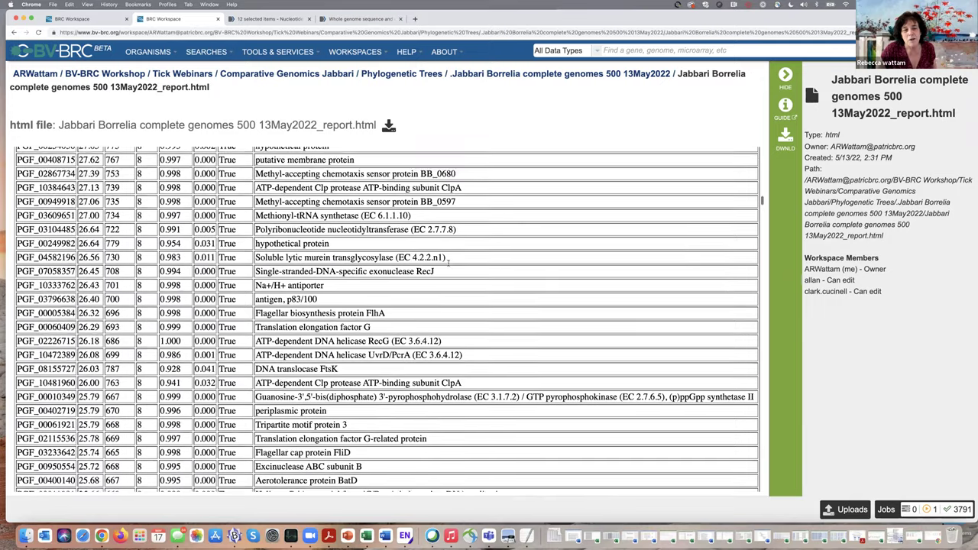
scroll(448, 266, up, 1)
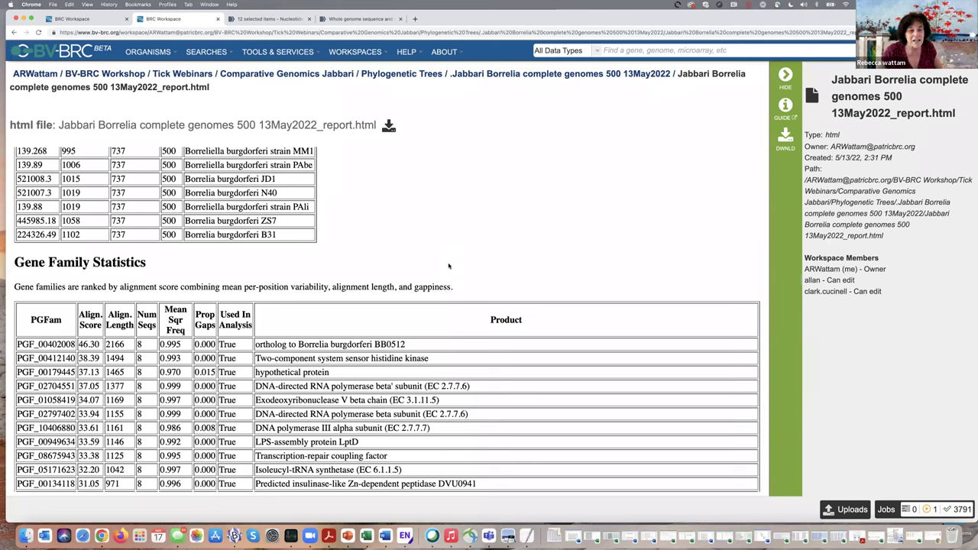
- Compare the report's rendered tree with the "Jabbari Main Chromosome tree" image enlarged beside it in Preview, and return to the report
scroll(451, 263, up, 15)
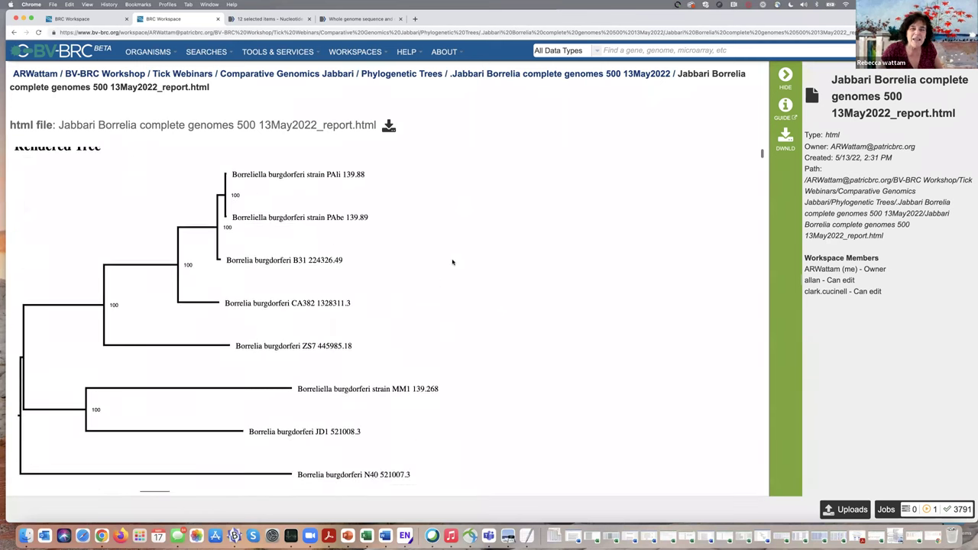
scroll(453, 262, up, 2)
scroll(481, 258, down, 1)
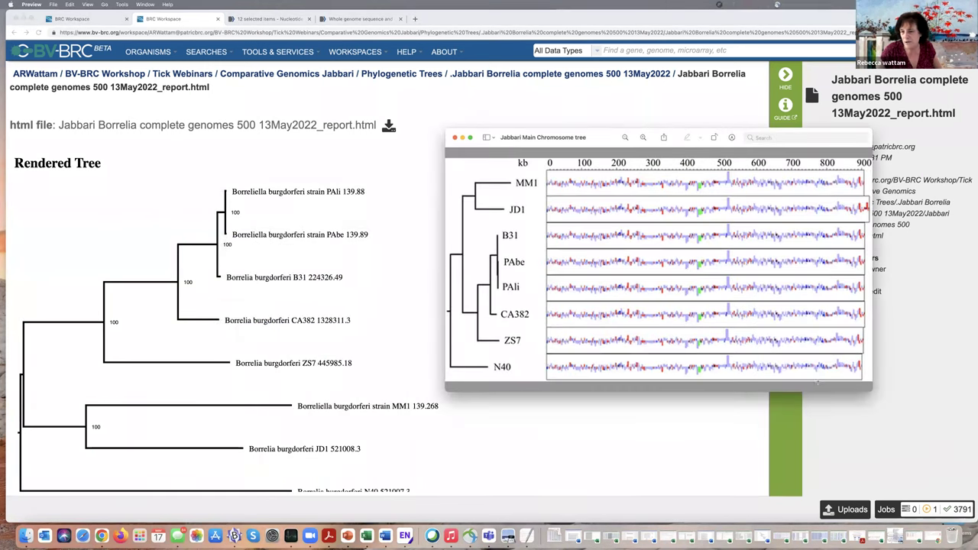
drag(868, 391, 977, 486)
scroll(320, 311, down, 2)
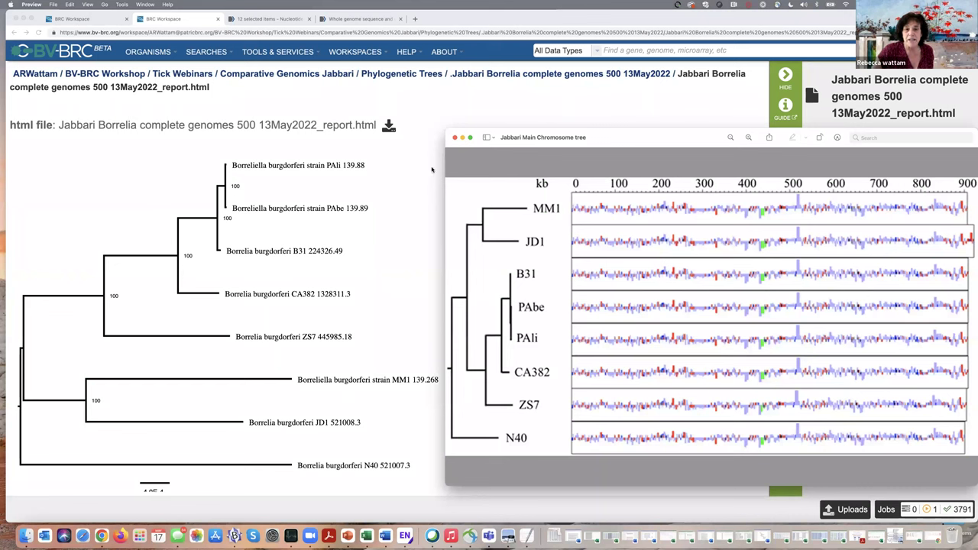
drag(651, 144, 0, 222)
click(384, 267)
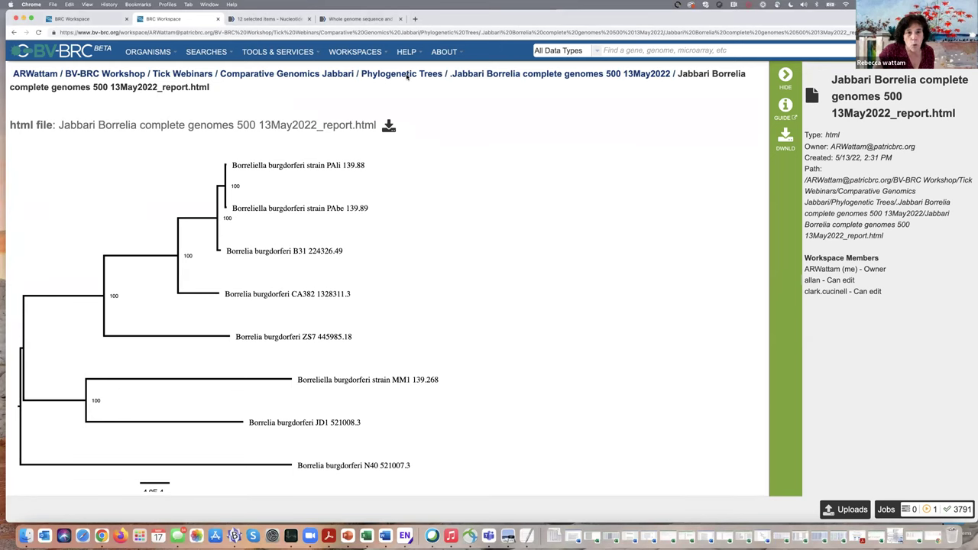
- Open the report of the "Jabbari main chromosome 500 13May2022" result in the Phylogenetic Trees folder and examine its rendered tree
click(408, 74)
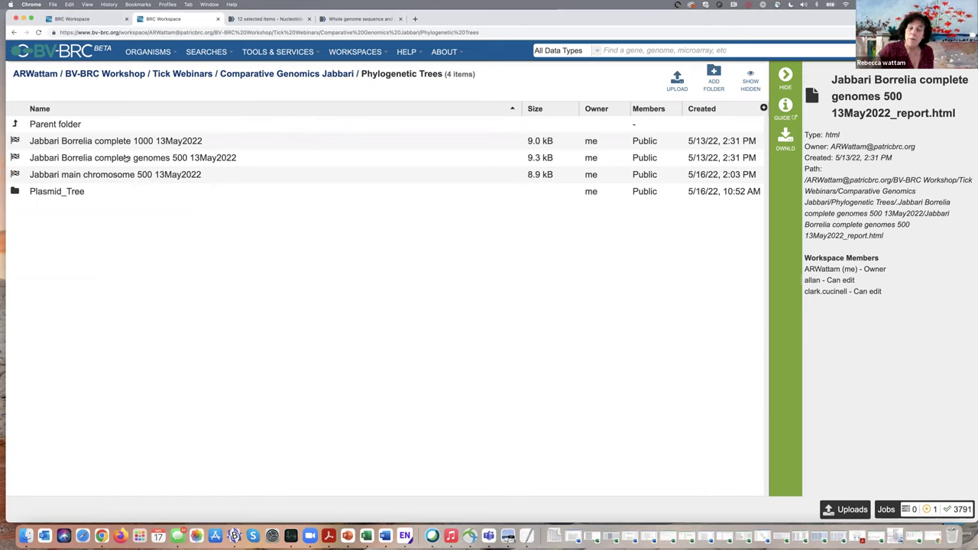
double_click(15, 174)
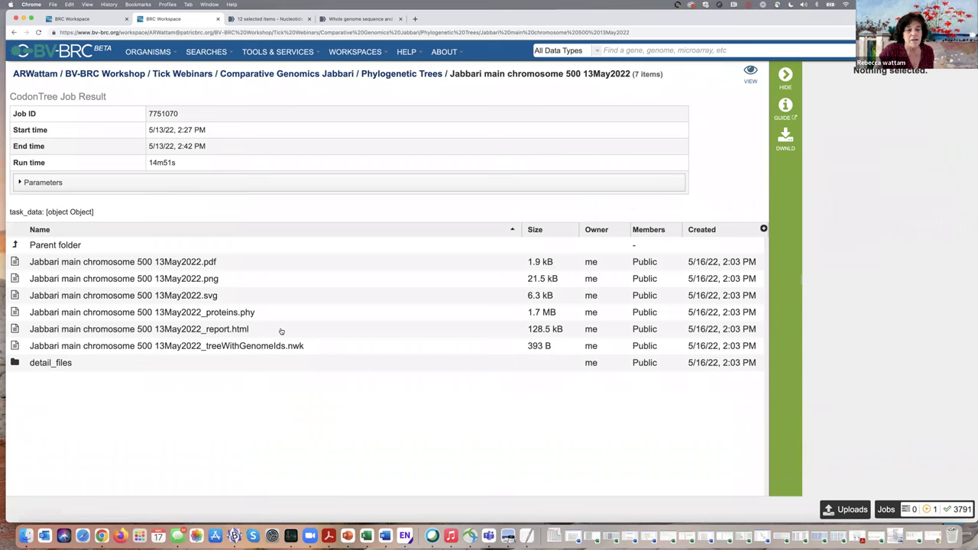
click(281, 330)
click(790, 172)
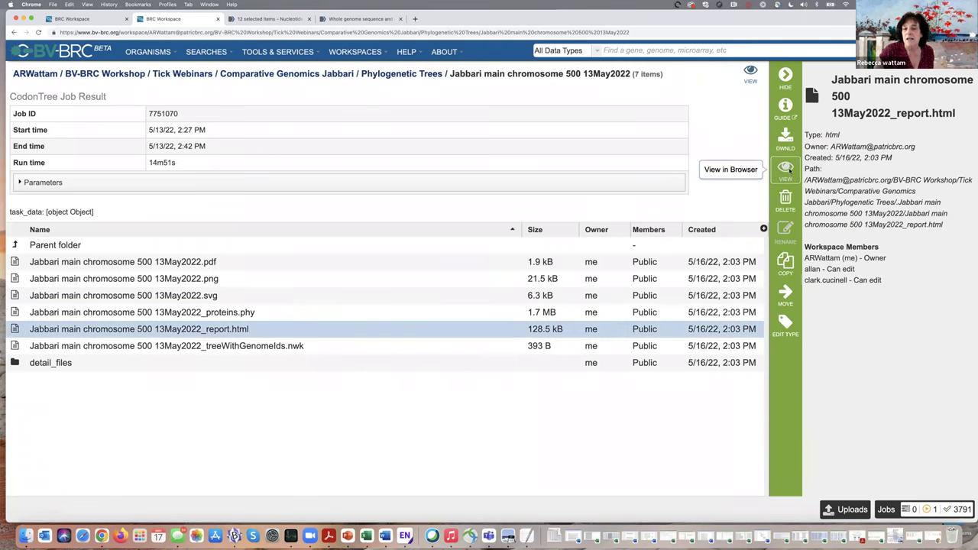
scroll(531, 245, down, 3)
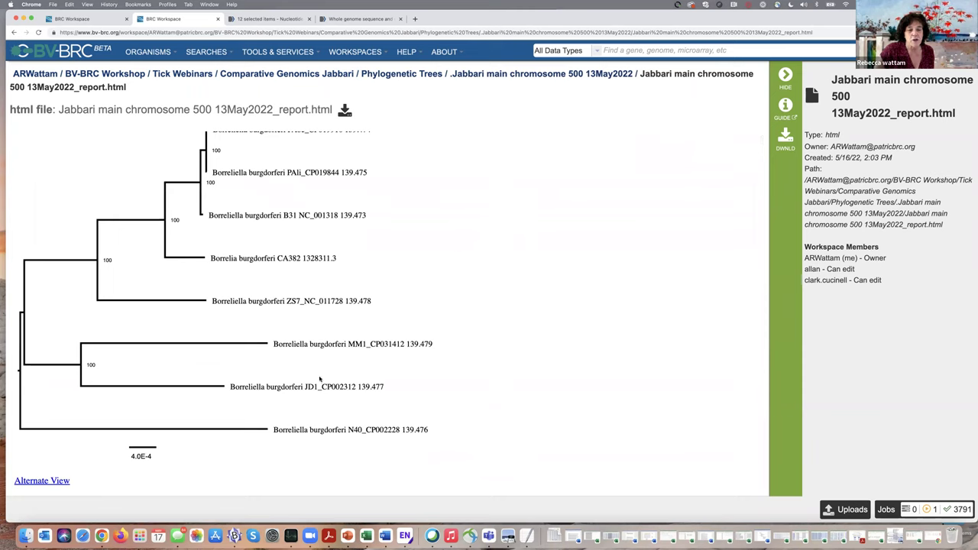
scroll(321, 245, up, 2)
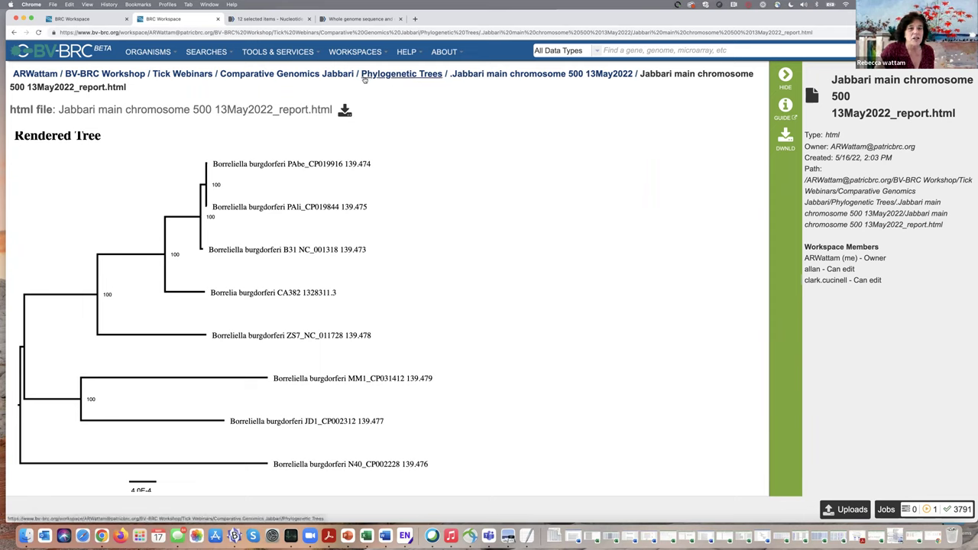
- Load PATRIC's Phylogenetic Tree Building page (patricbrc.org/app/PhylogeneticTree) in the browser tab that holds the Staphylococcus genome report
click(86, 18)
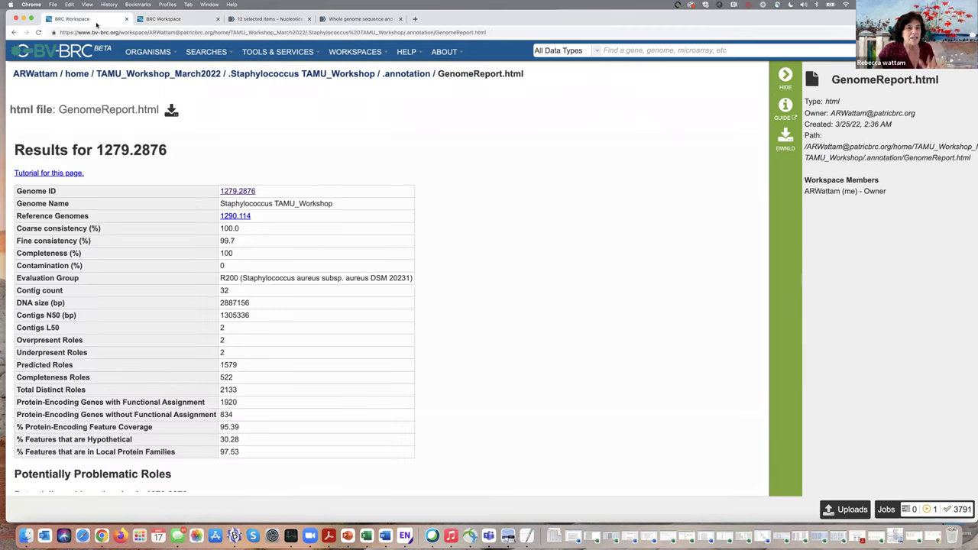
click(159, 32)
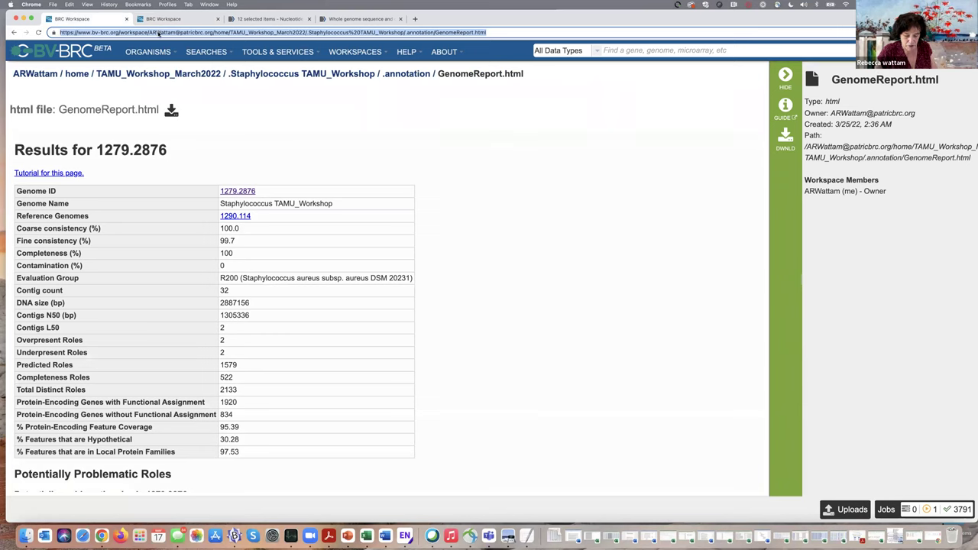
text(patricbrc.org)
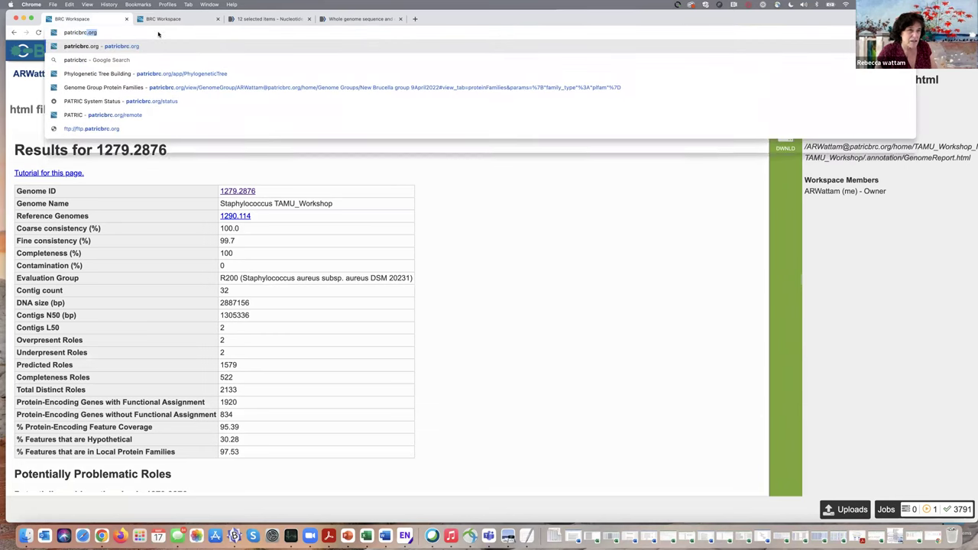
key(Down)
key(Down)
key(Return)
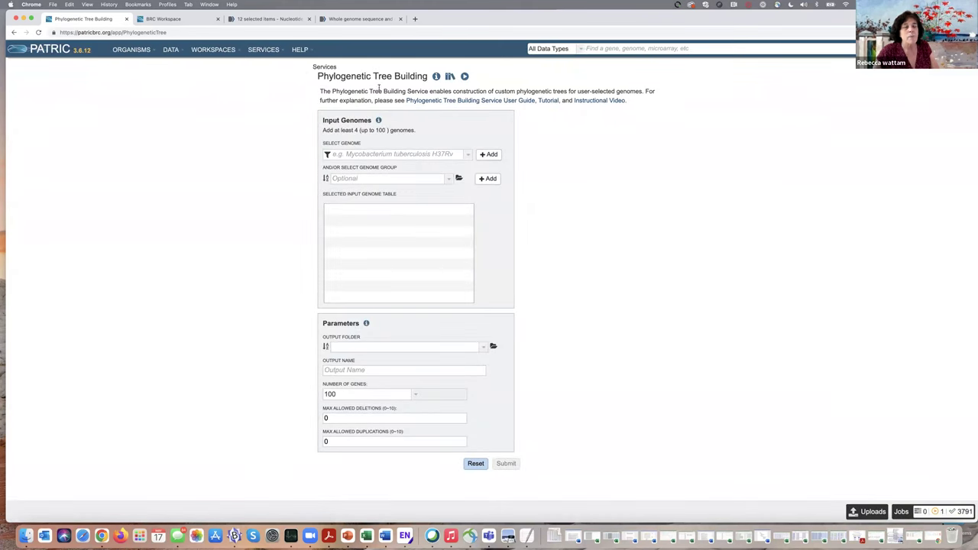
- Open the Protein Family Sorter service on the PATRIC site
click(216, 50)
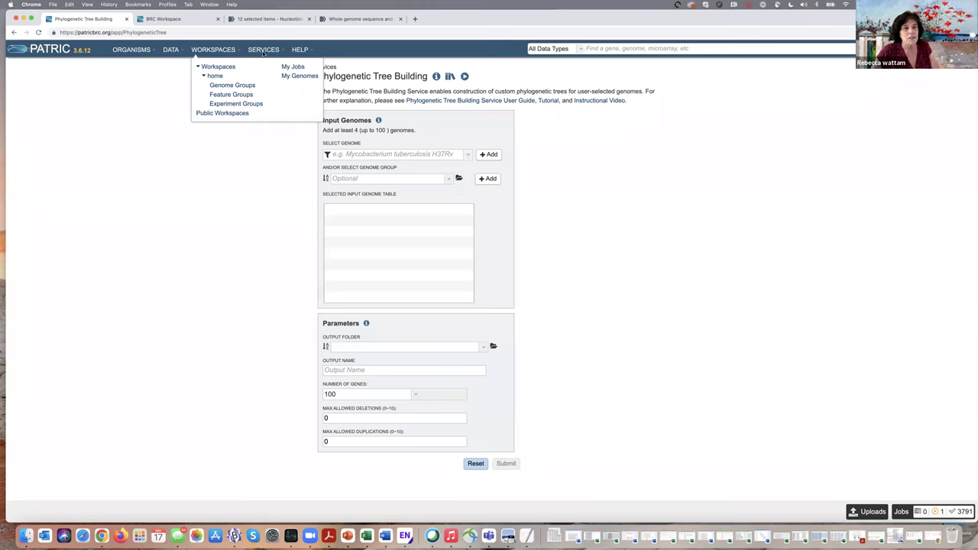
click(264, 51)
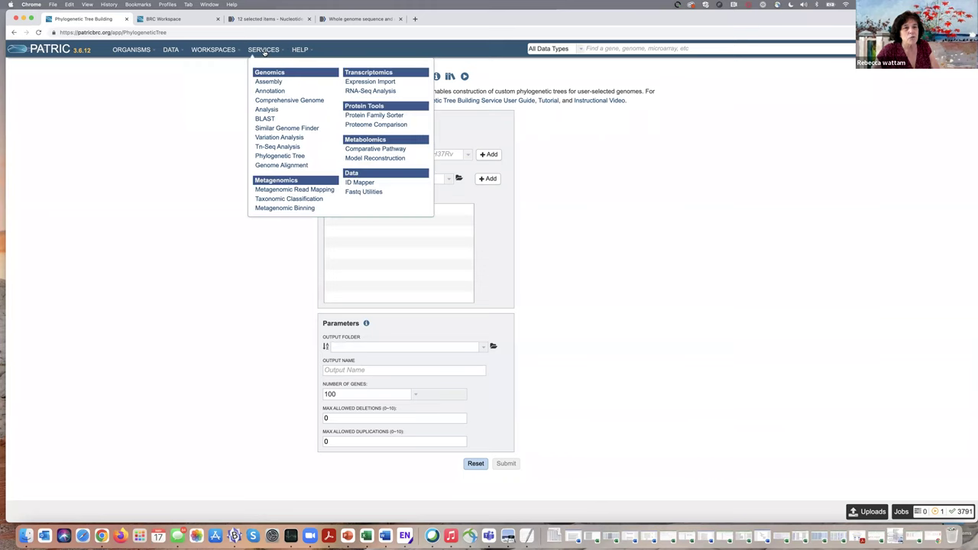
click(384, 115)
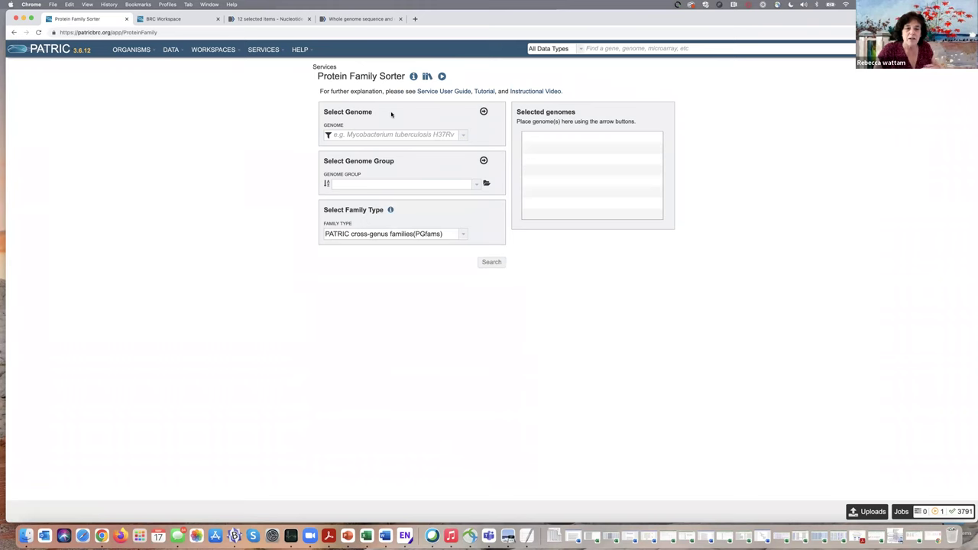
- Search cross-genus protein families (PGfams) for the genome group "Borrelia example 17May2022" in the Protein Family Sorter
click(476, 184)
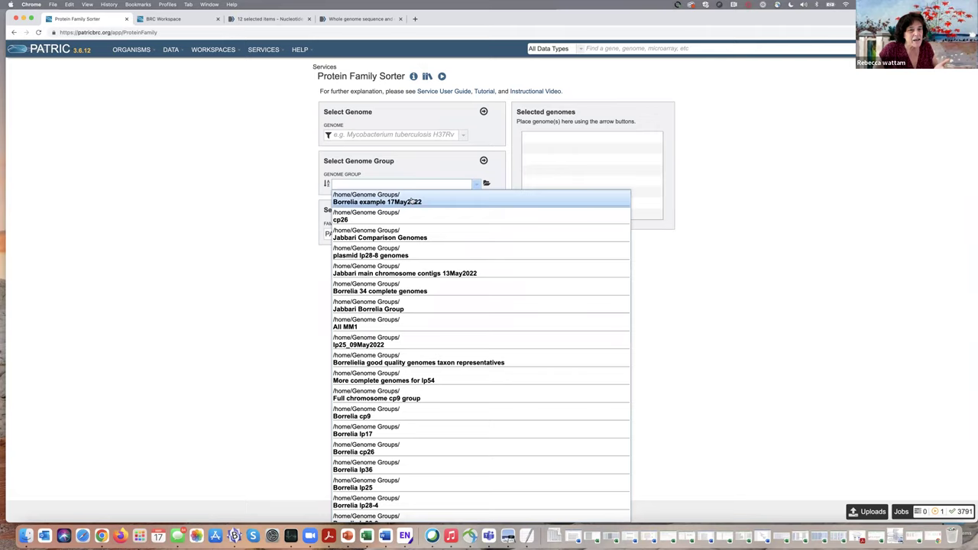
click(411, 201)
click(484, 161)
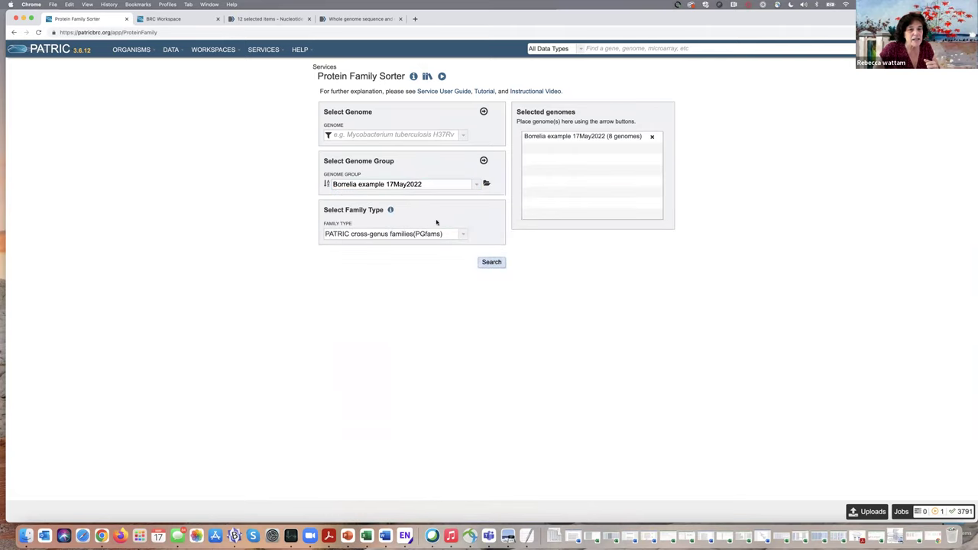
click(463, 235)
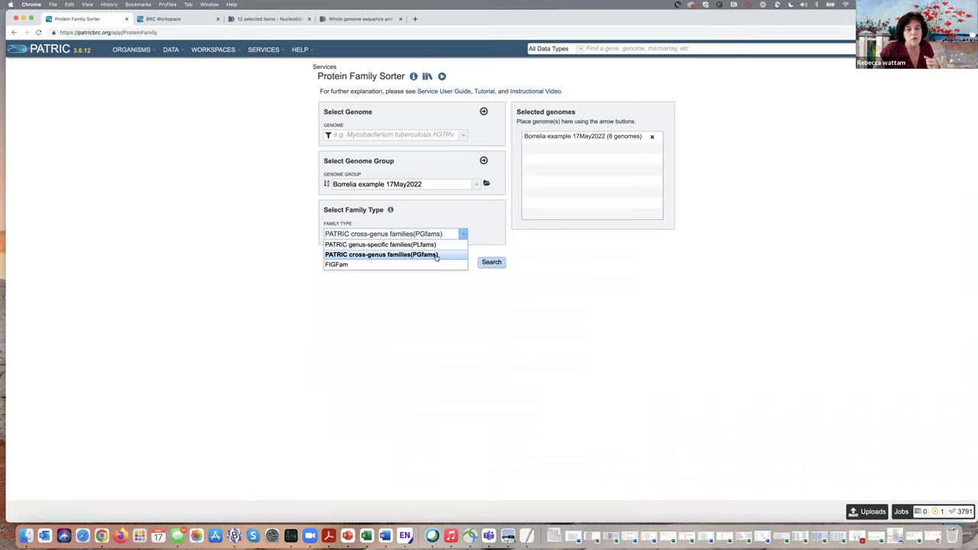
click(434, 256)
click(497, 263)
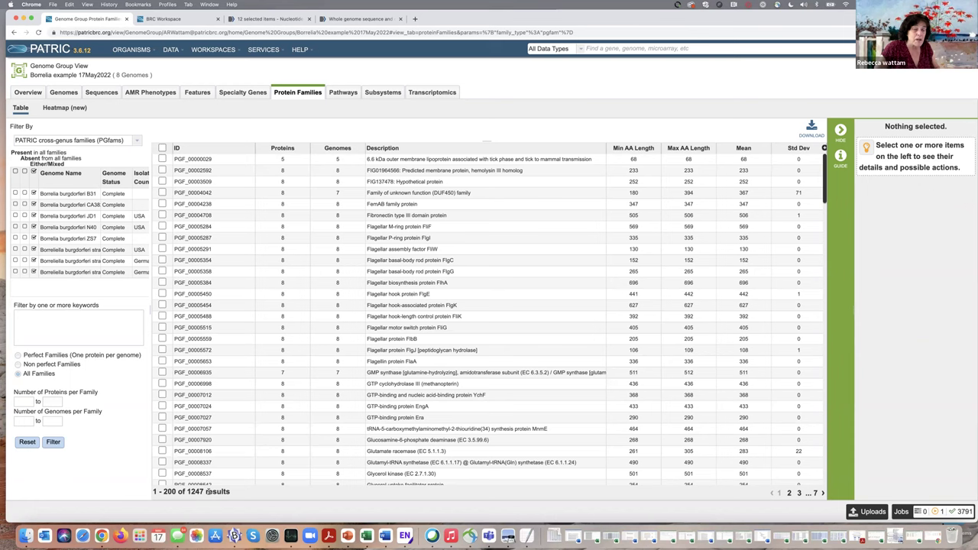
- Filter the table to perfect families present in all genomes, view their heatmap, and return to the table
click(15, 172)
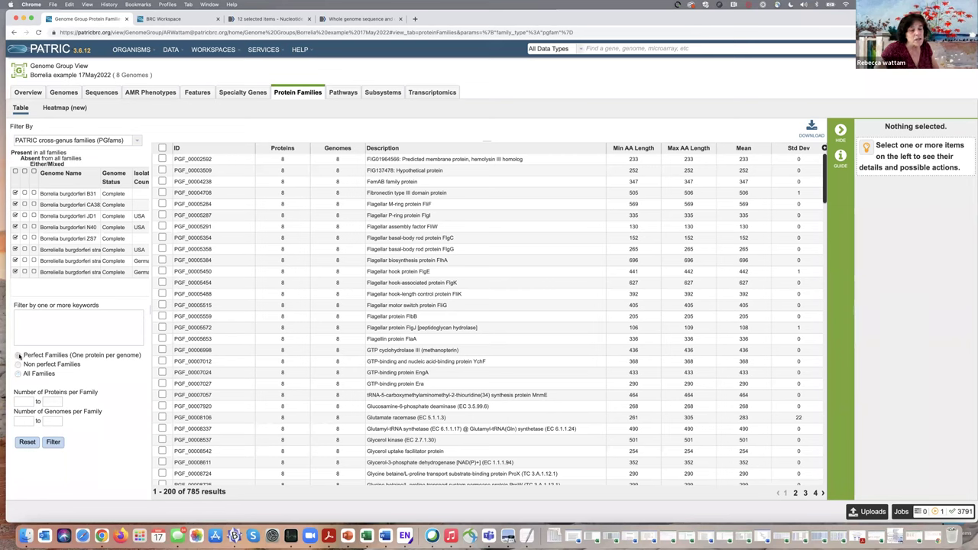
click(53, 442)
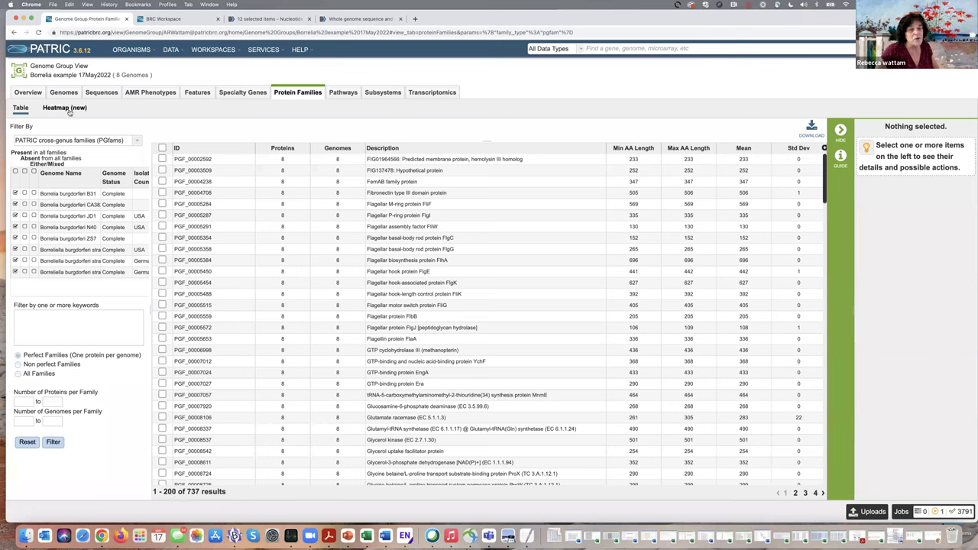
click(70, 109)
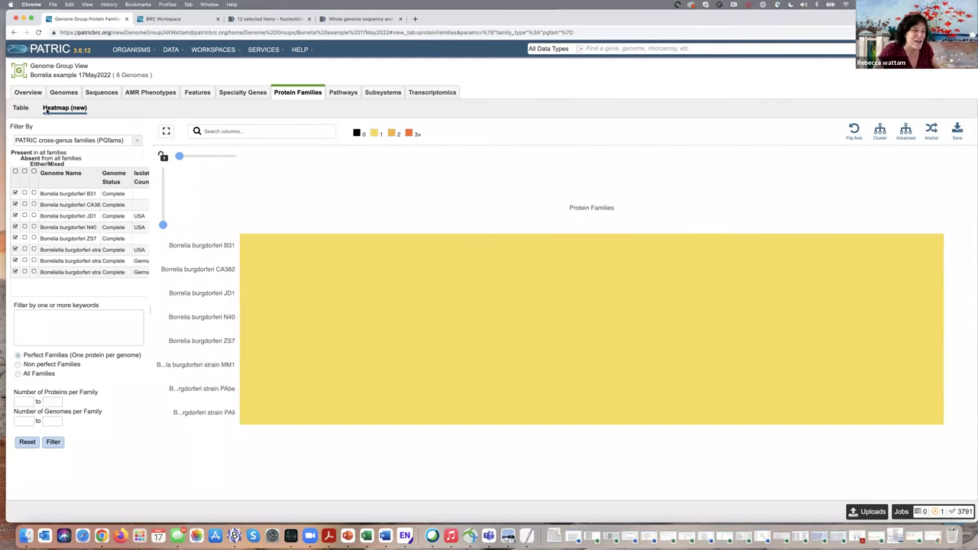
click(21, 108)
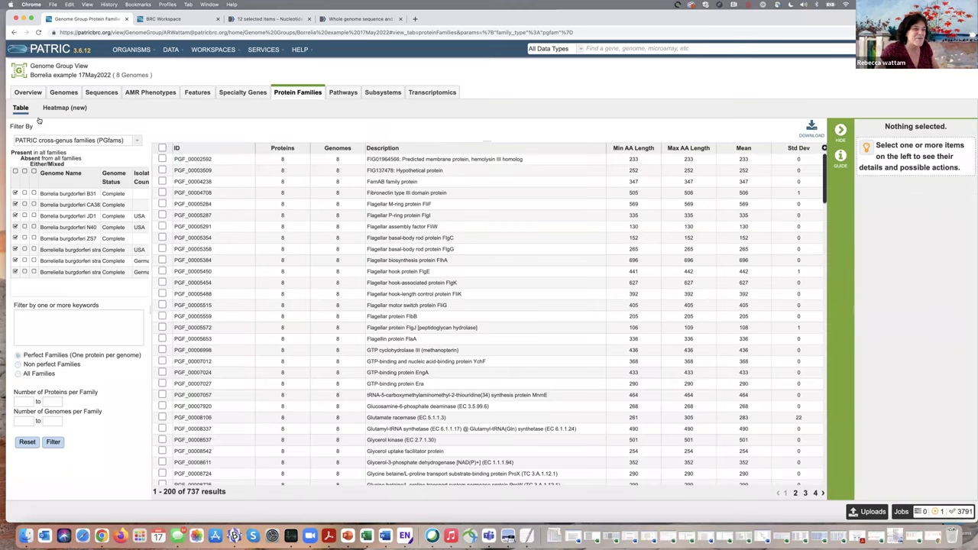
- Set every genome to Either/Mixed, and cluster the resulting protein family heatmap
click(33, 172)
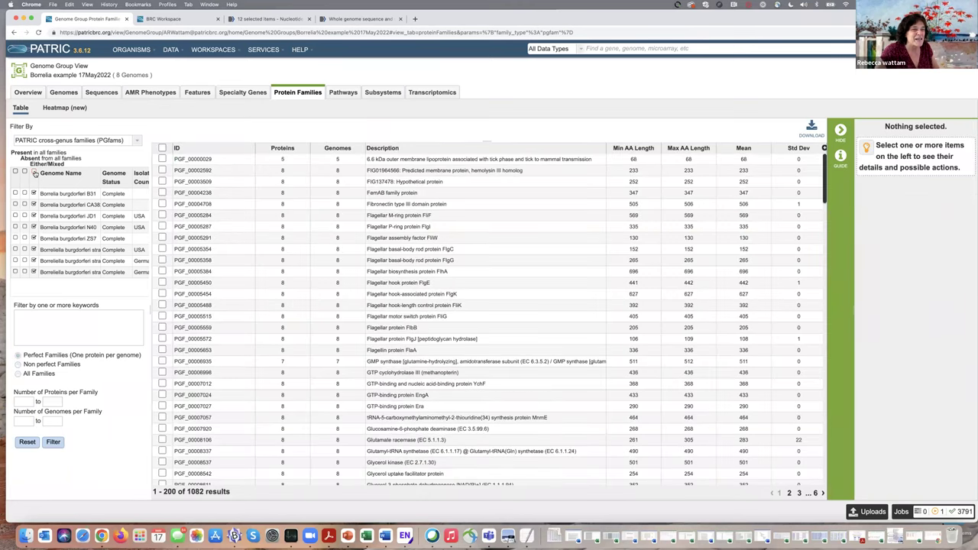
click(63, 108)
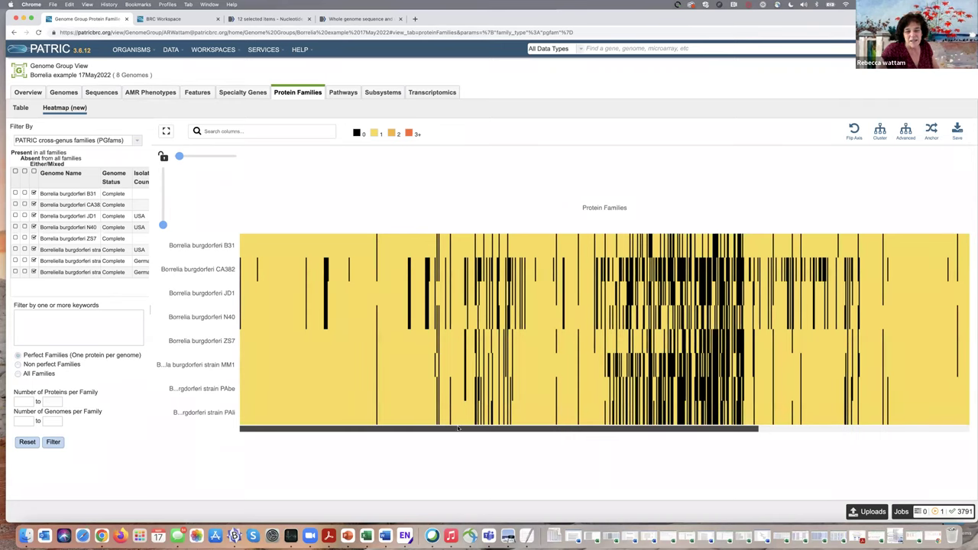
drag(539, 430, 422, 435)
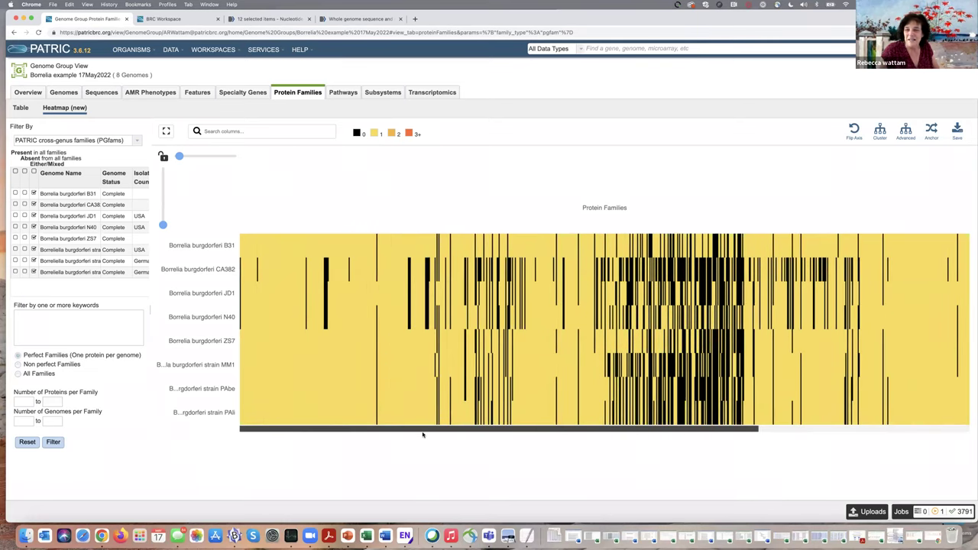
click(881, 131)
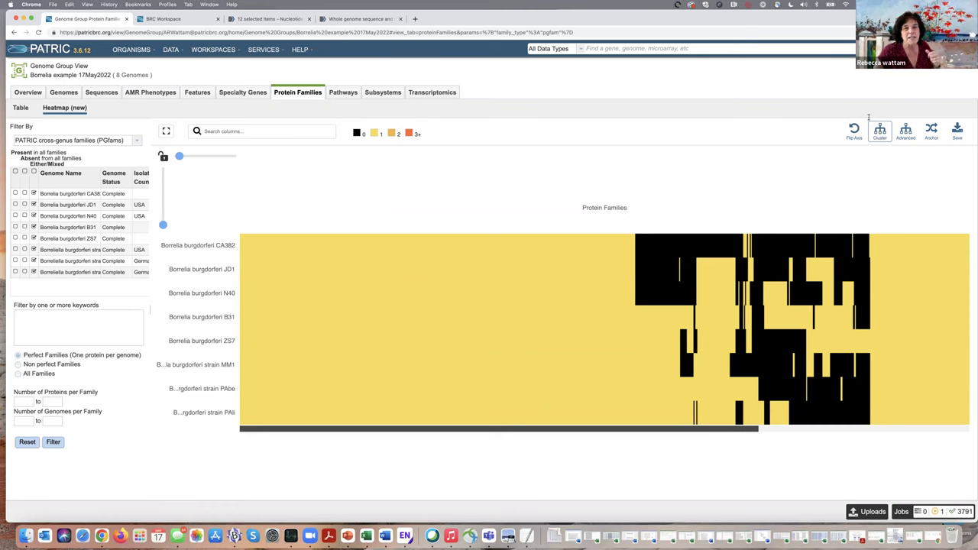
- In BV-BRC's Genome Alignment form, set the output folder to "Borrelia Jabbari example" and the output name to "Borrelia MAUVE analysis"
click(175, 19)
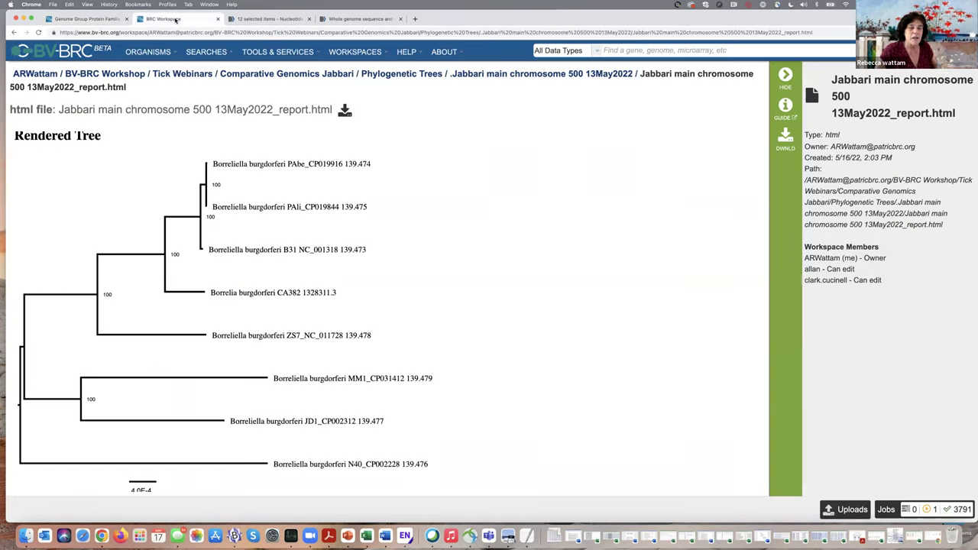
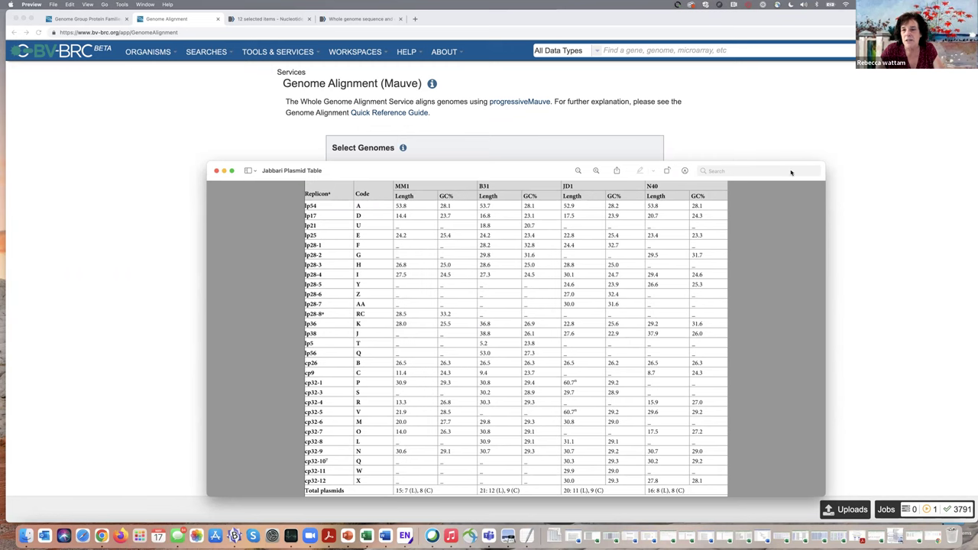
key(super+h)
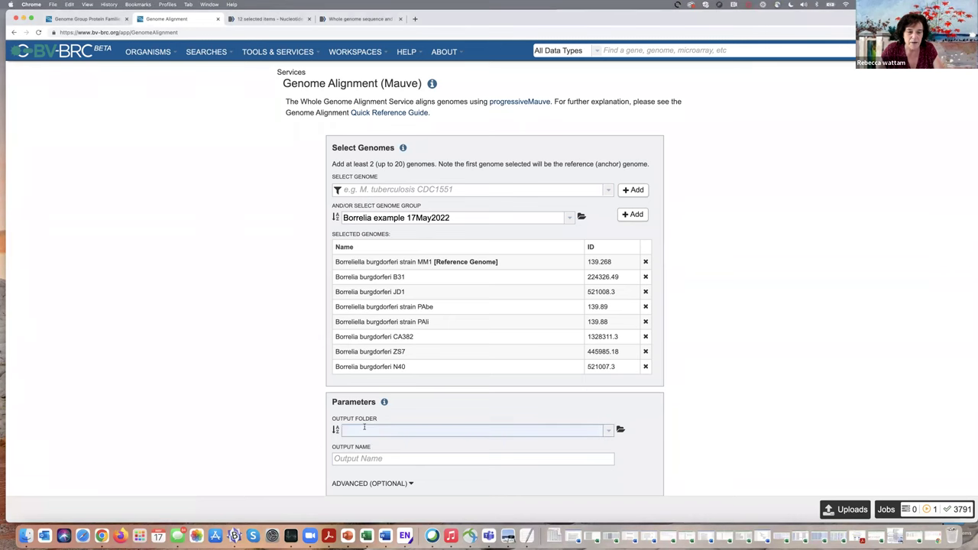
click(605, 431)
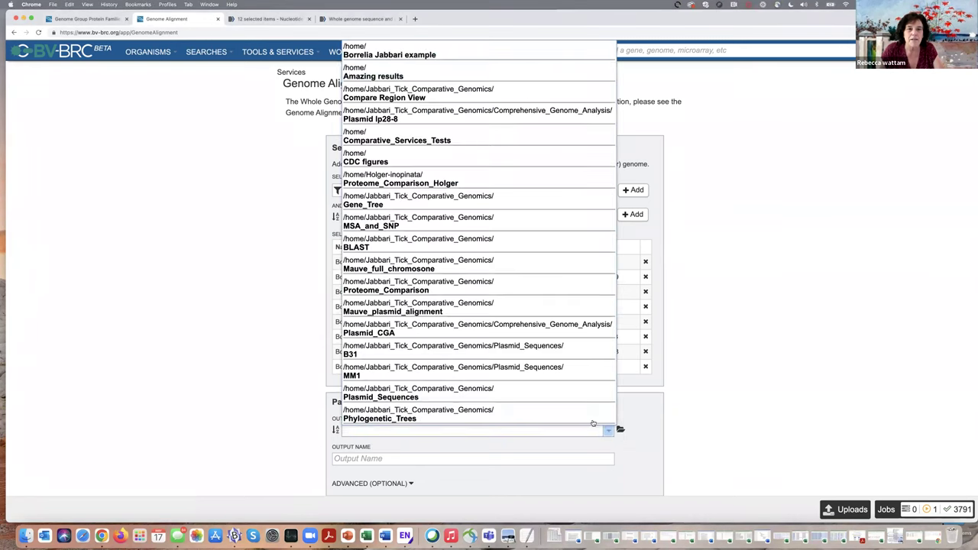
click(420, 53)
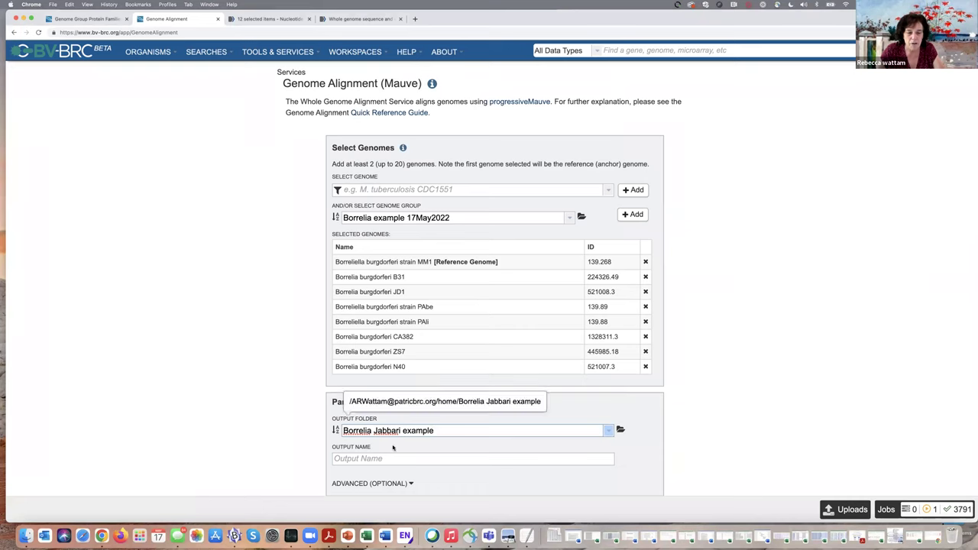
click(358, 459)
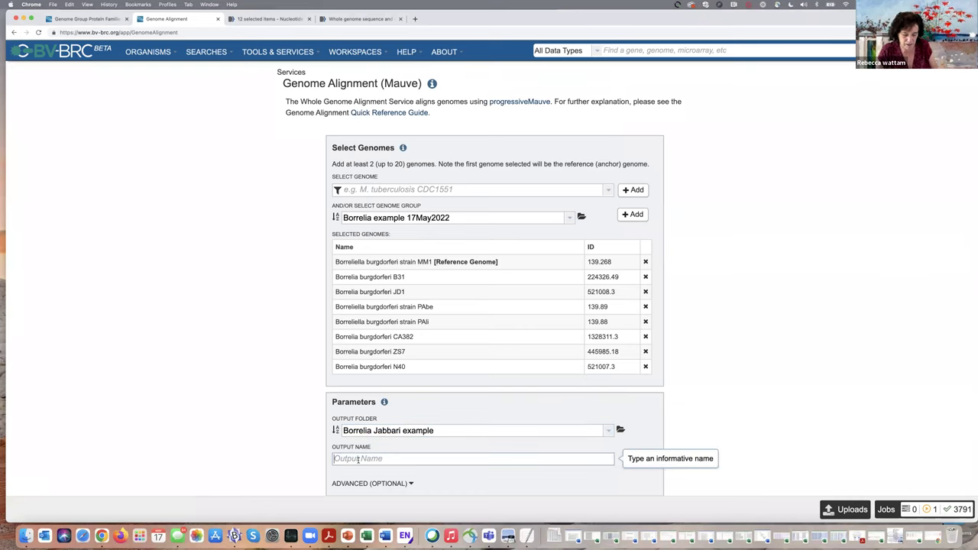
text(Borrelia MAUVE )
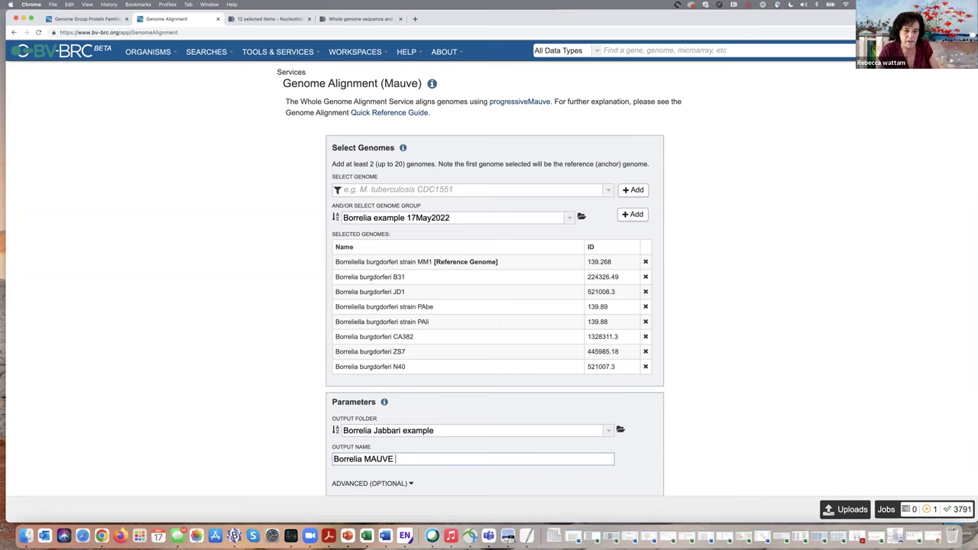
text(analysis)
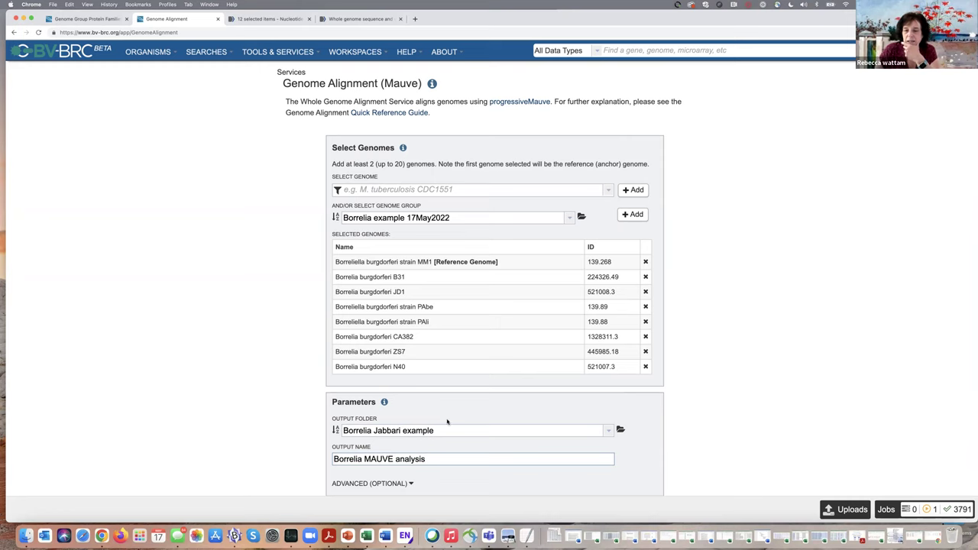
- Expand the advanced alignment parameters, leave them at their defaults, and submit the Genome Alignment job
scroll(694, 286, down, 2)
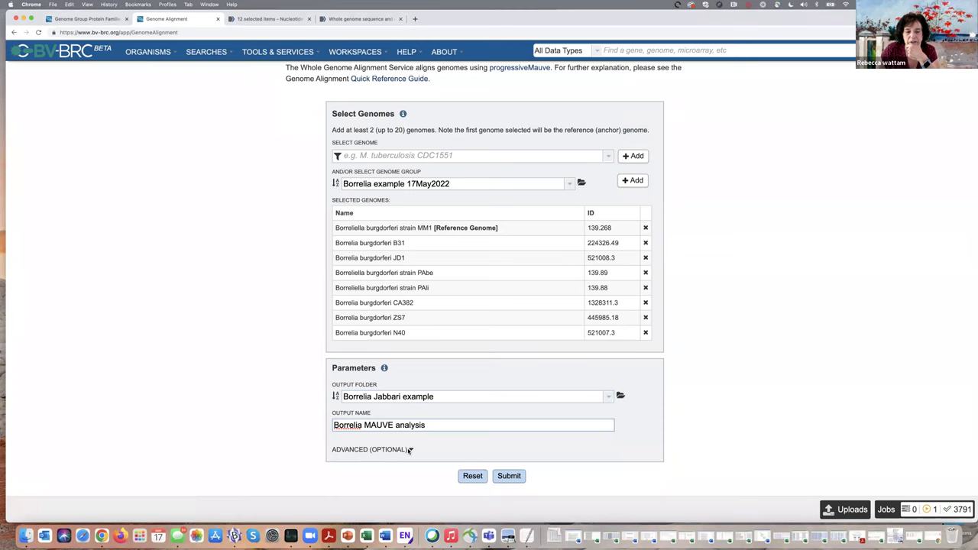
click(409, 450)
scroll(243, 434, down, 2)
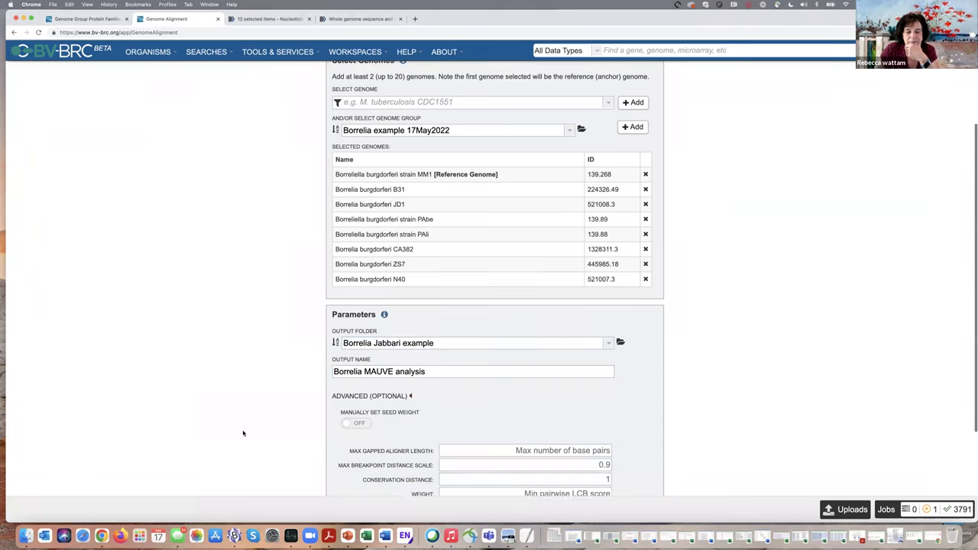
scroll(244, 434, down, 3)
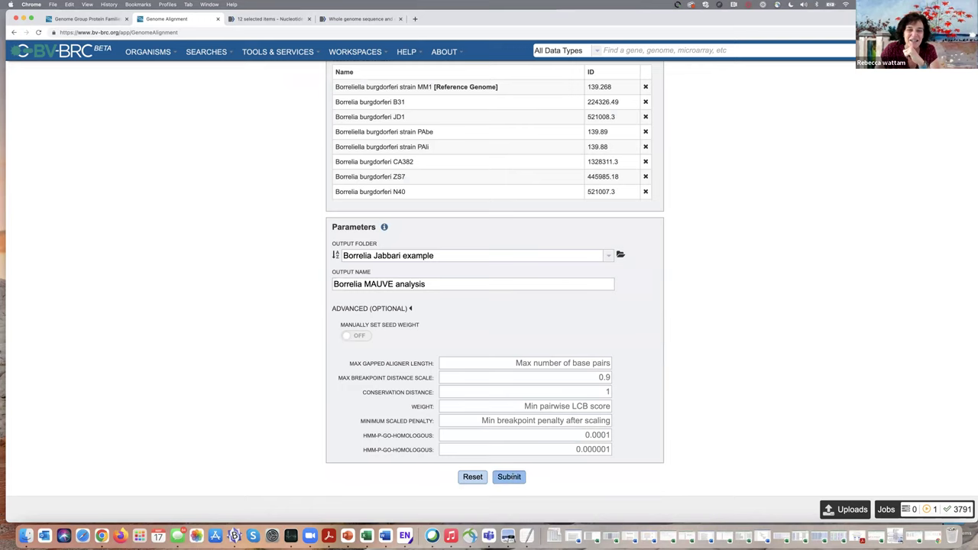
click(509, 476)
scroll(776, 237, up, 4)
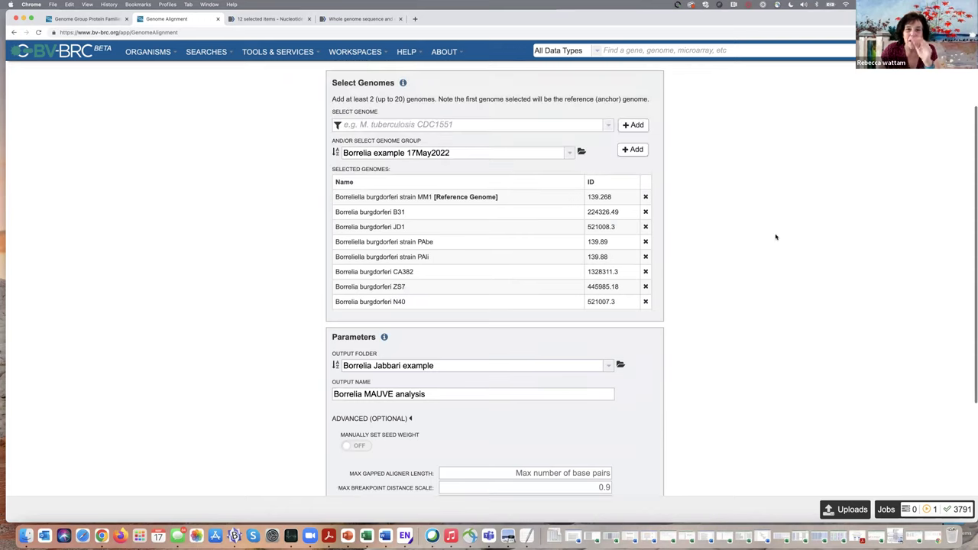
scroll(775, 237, up, 2)
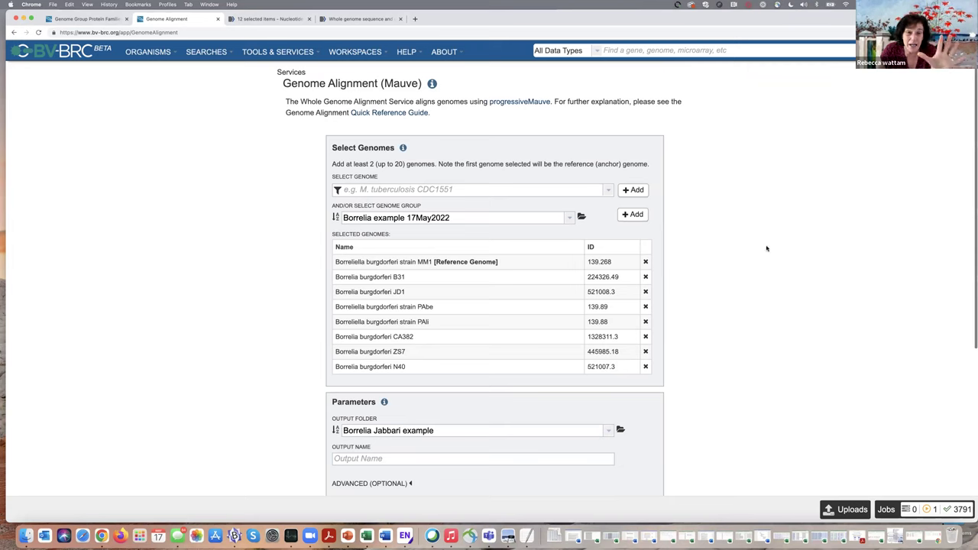
- Open the "Whole genomes Jabbari" job result in the public BV-BRC Workshop folder Tick Webinars/Comparative Genomics Jabbari/Genome Alignment
click(269, 52)
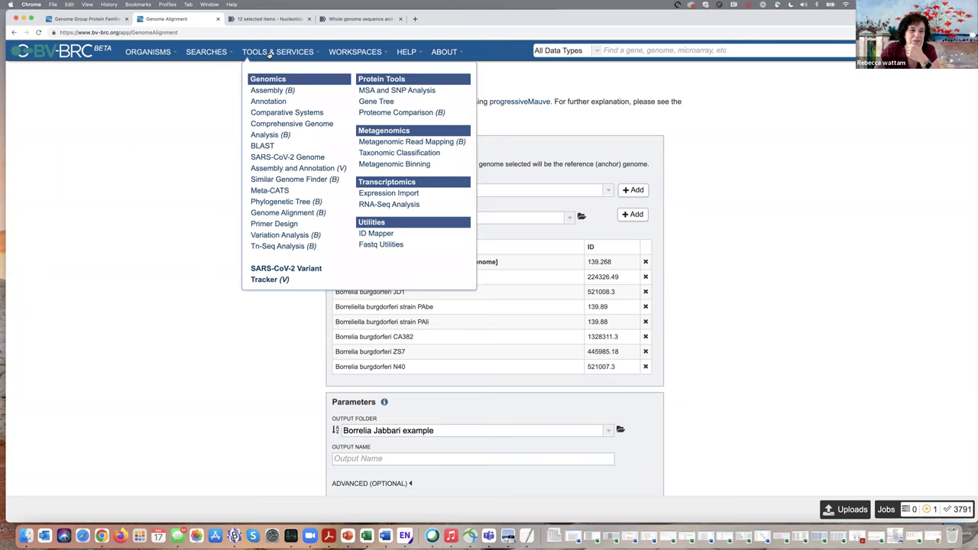
click(348, 52)
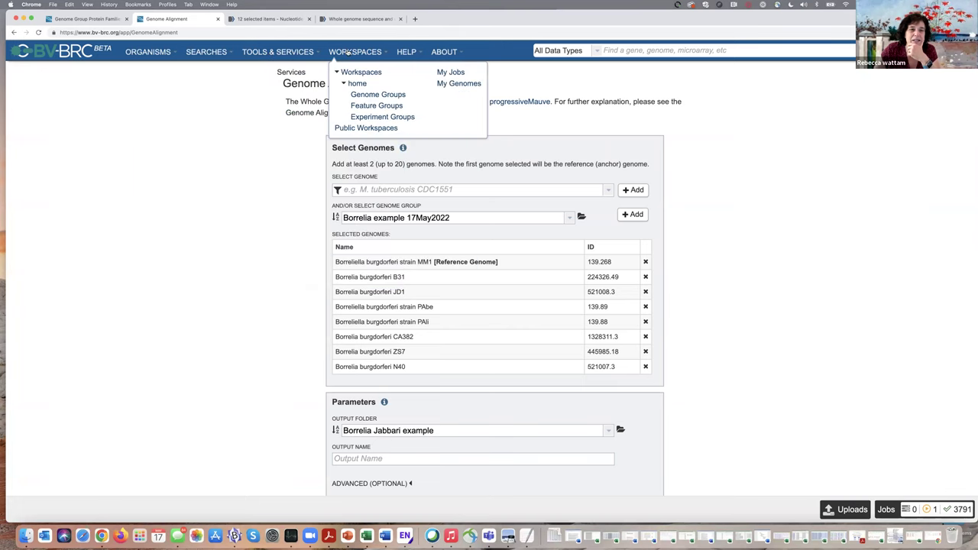
click(372, 129)
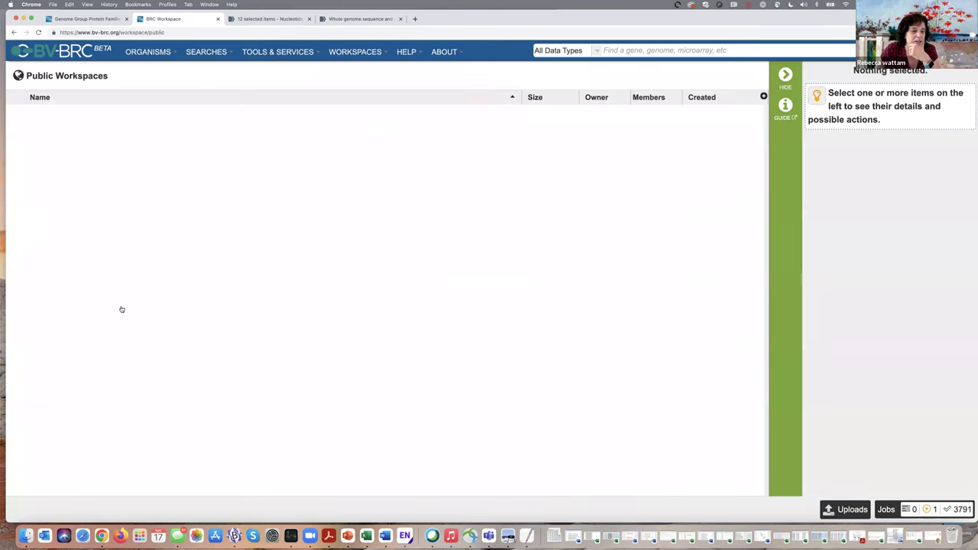
scroll(146, 327, down, 5)
scroll(146, 327, down, 2)
double_click(16, 343)
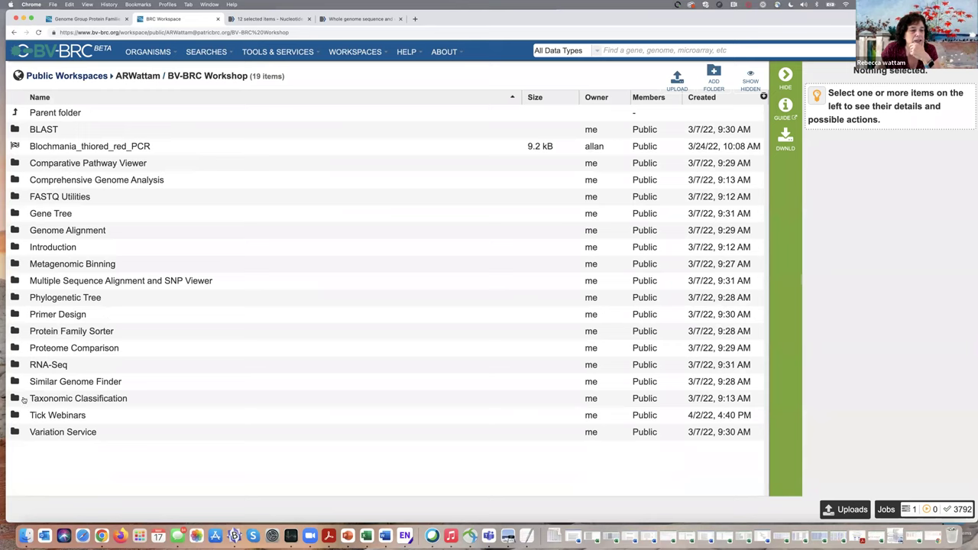
double_click(17, 416)
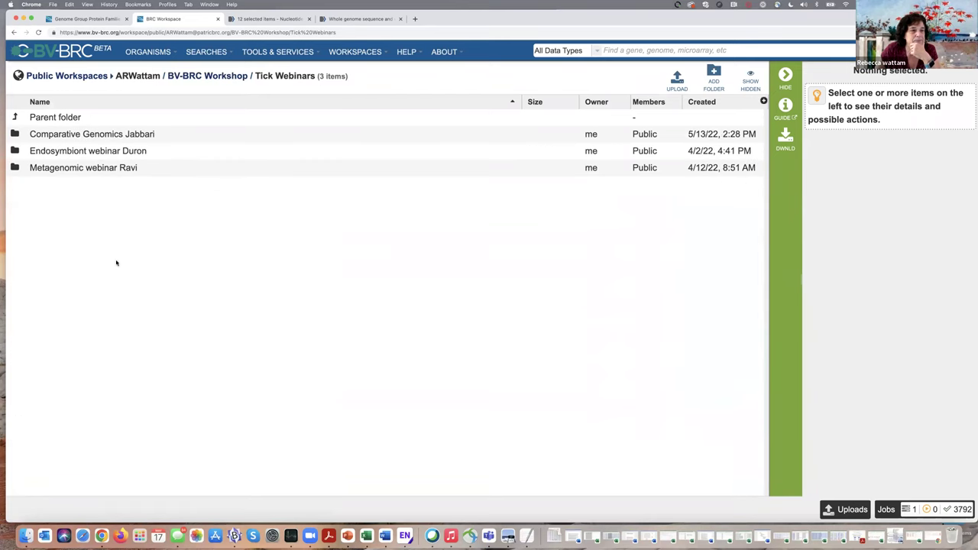
double_click(14, 133)
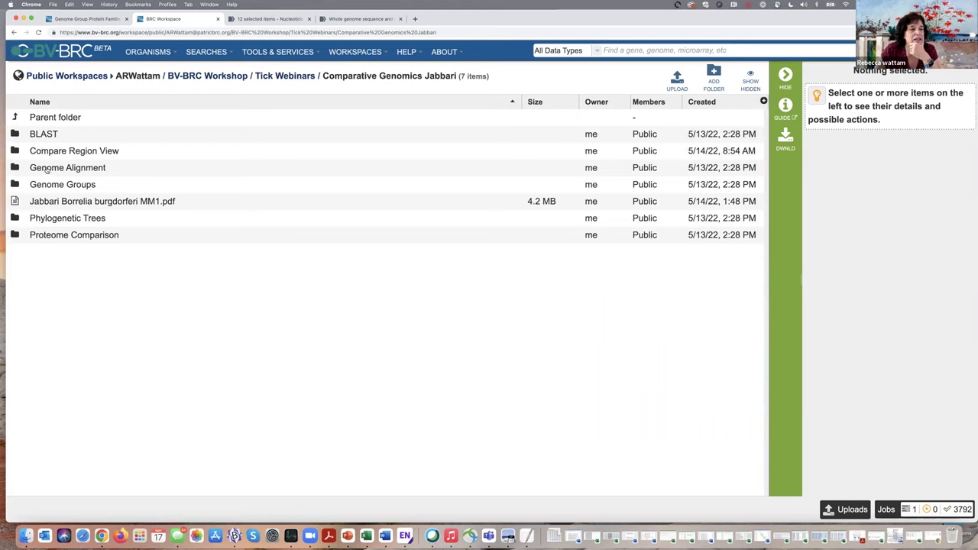
double_click(15, 167)
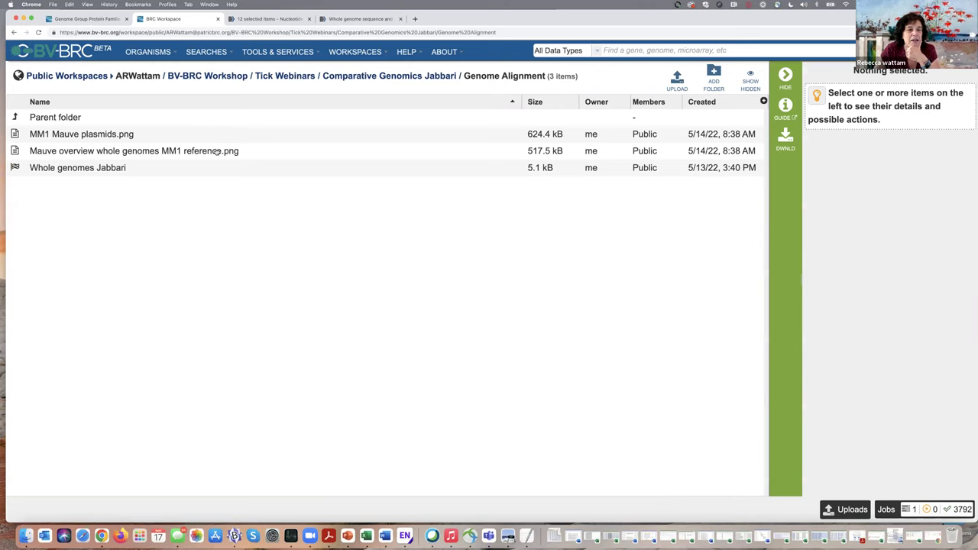
double_click(14, 169)
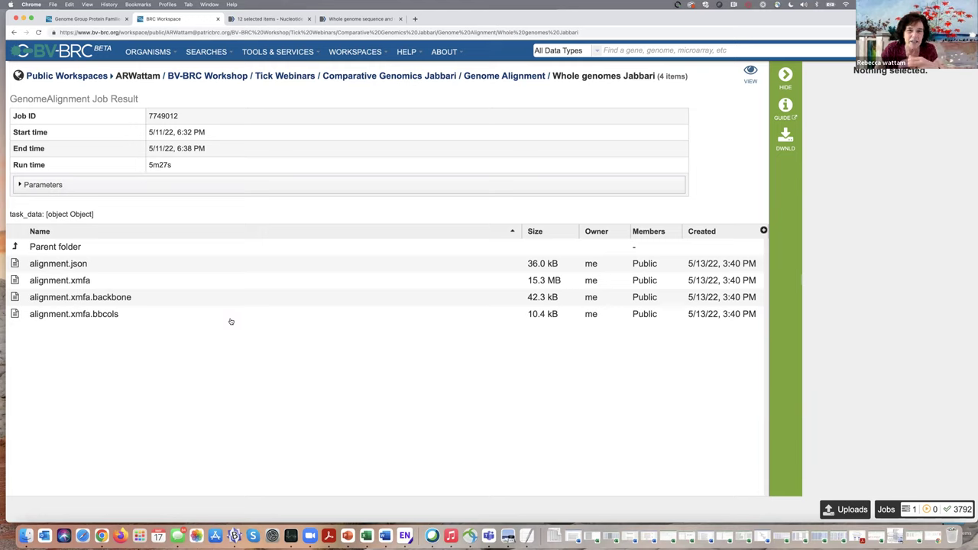
- Display the whole-genome alignment in the Mauve viewer and examine the aligned blocks across all genomes
click(750, 75)
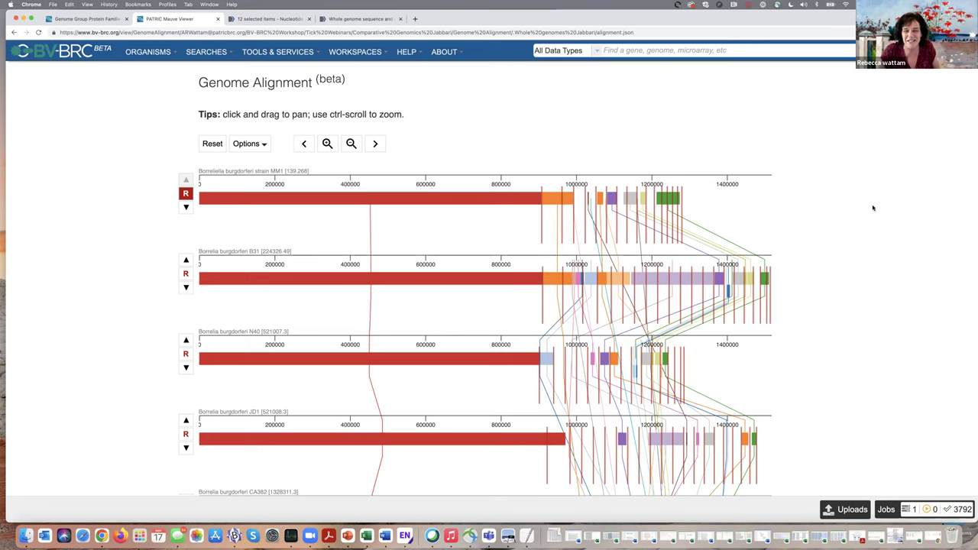
scroll(873, 207, down, 5)
scroll(873, 208, down, 2)
scroll(871, 208, up, 6)
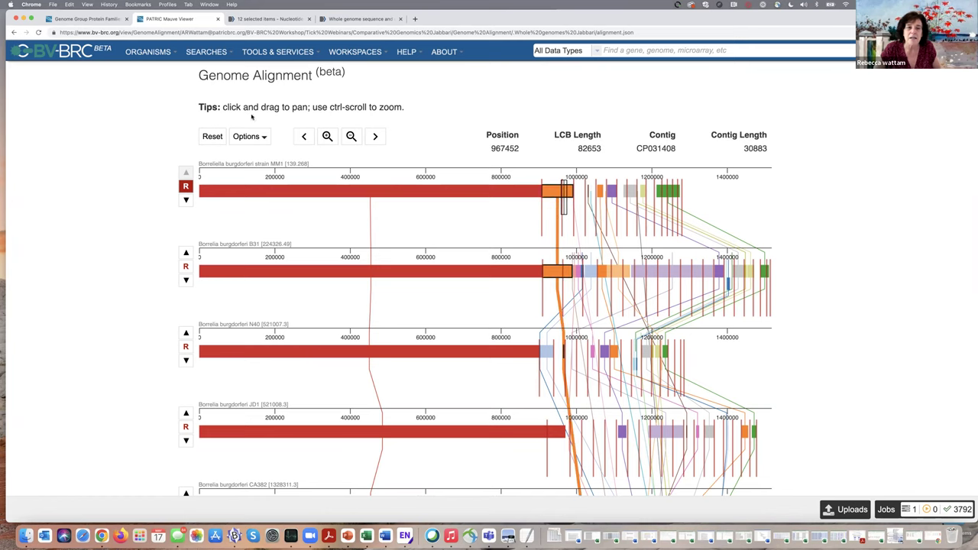
- Magnify the Mauve alignment and examine the plasmid region beyond the large red chromosome block
click(327, 136)
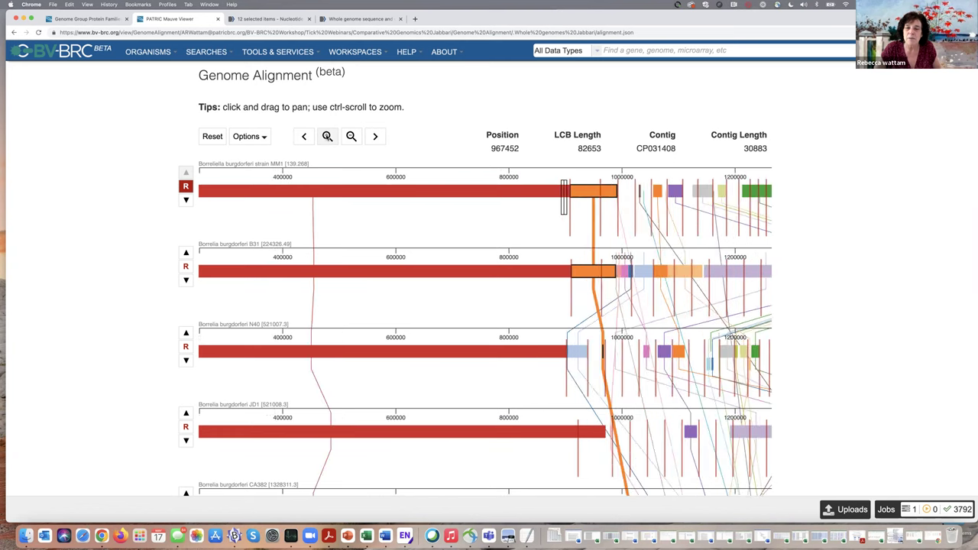
click(327, 136)
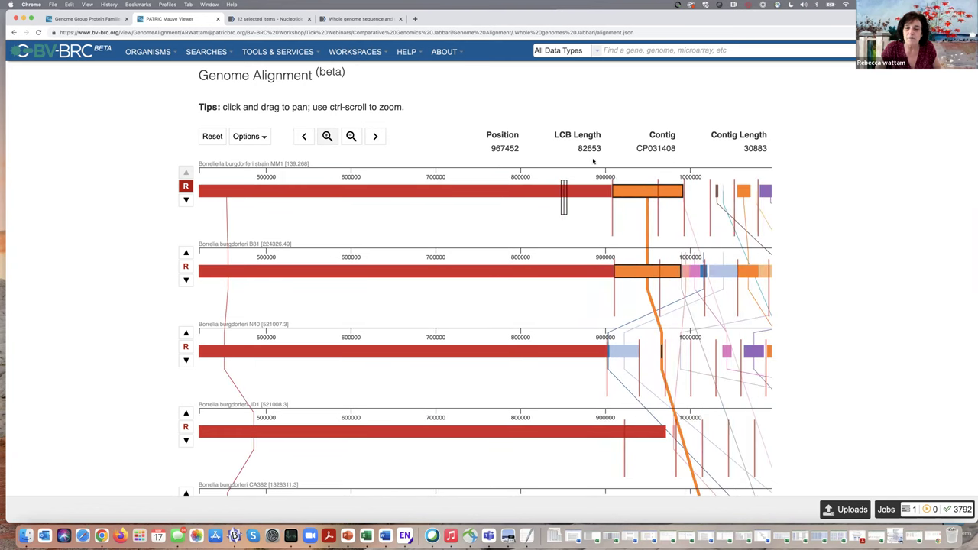
click(375, 136)
click(375, 136)
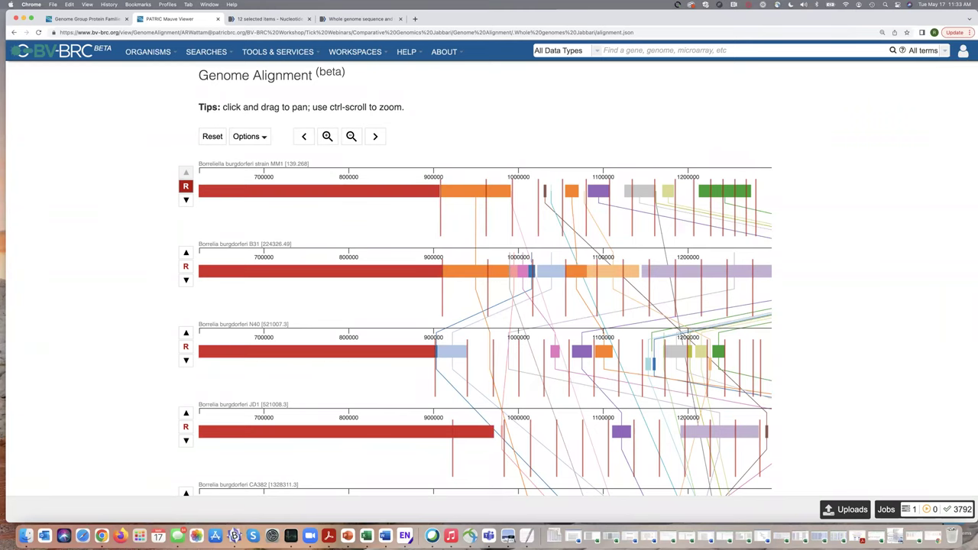
- Switch to Preview and examine the plasmid labels in the annotated alignment image MM1 Mauve plasmids.png
drag(4, 351, 329, 53)
drag(471, 174, 752, 418)
drag(852, 478, 881, 505)
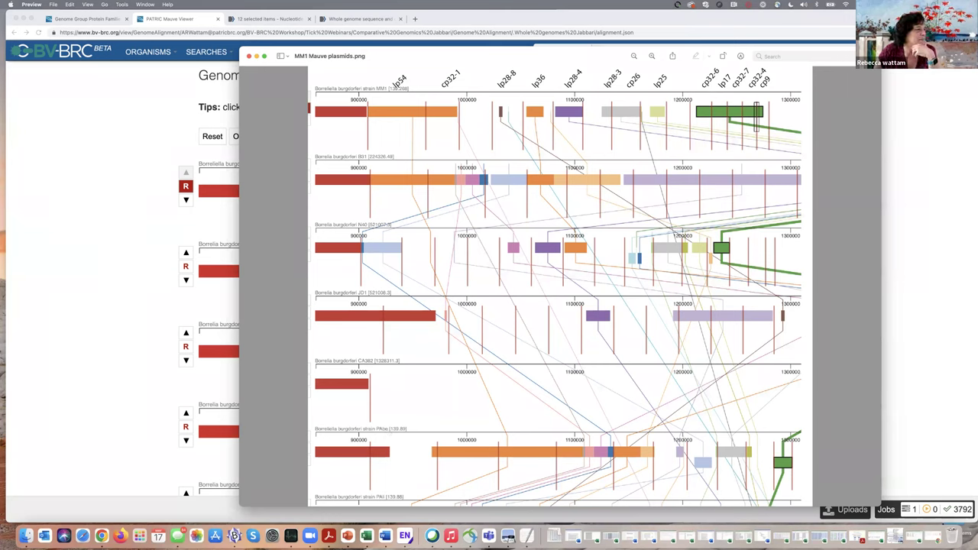
- Read the plasmid lengths for MM1, B31, JD1 and N40 in the Jabbari Plasmid Table, then return to the Mauve viewer
key(super+grave)
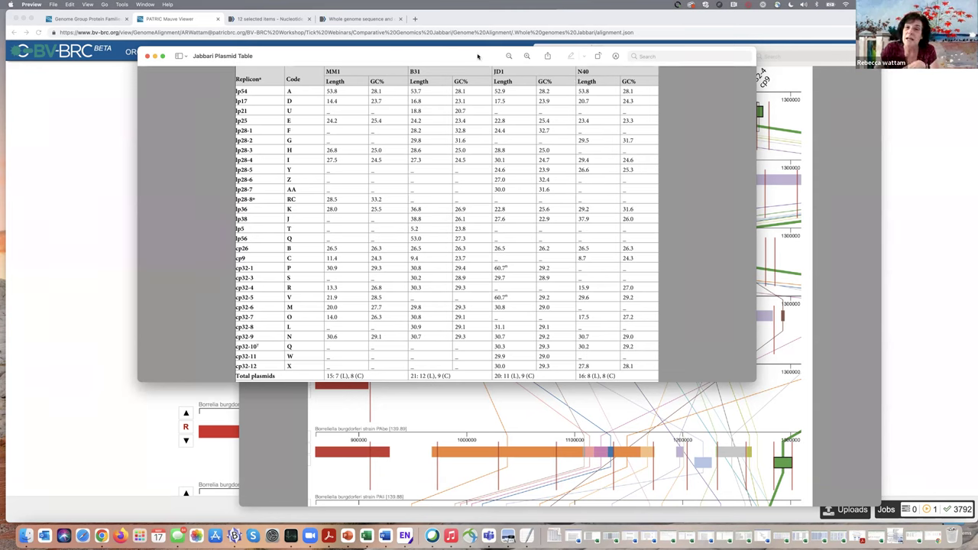
drag(481, 57, 477, 76)
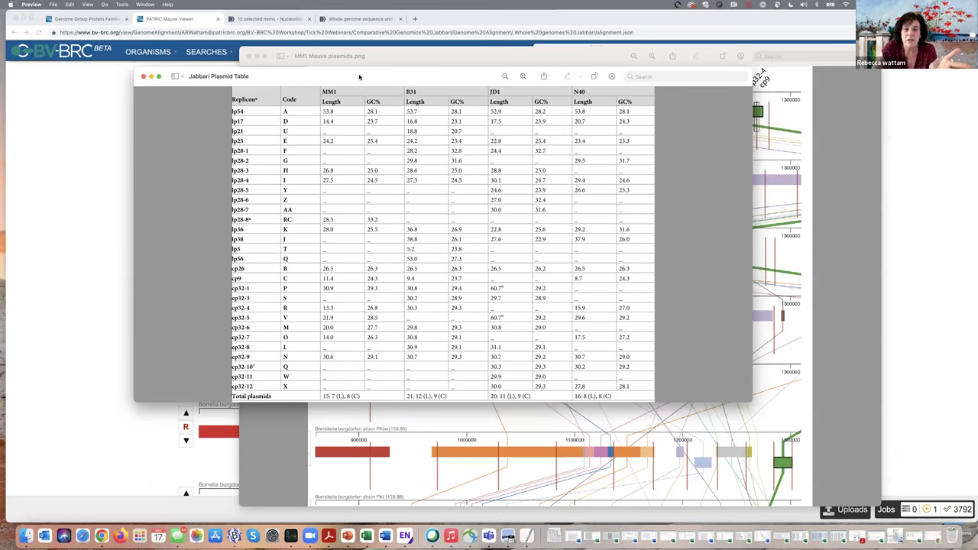
drag(362, 75, 0, 67)
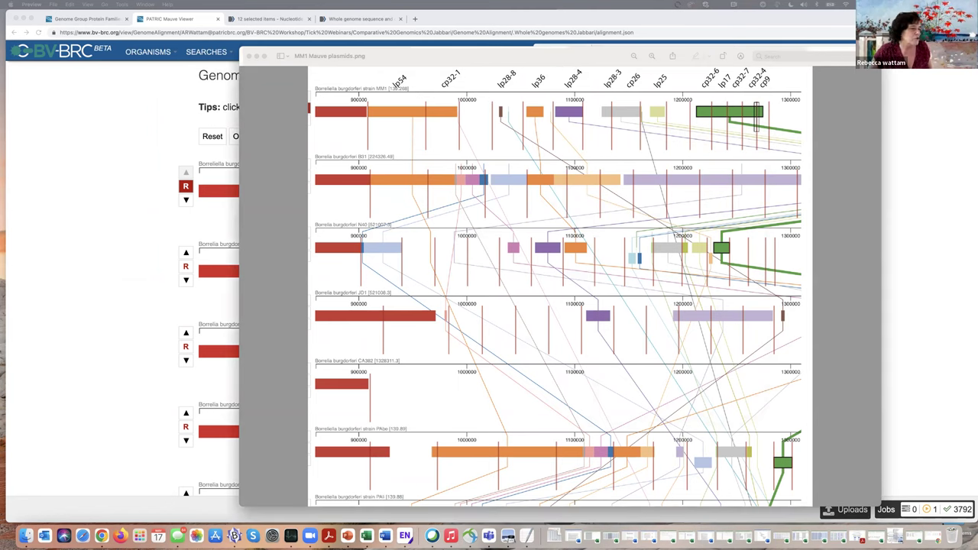
key(super+w)
click(476, 242)
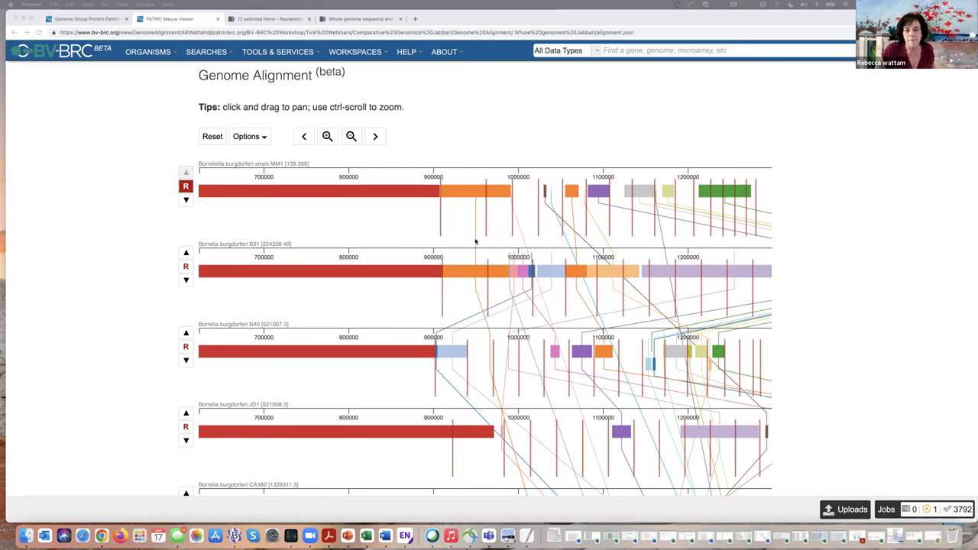
- Inspect the contig of MM1's first orange block and review the MM1 chromosome and plasmid records in the NCBI Nucleotide list
mouse_move(473, 192)
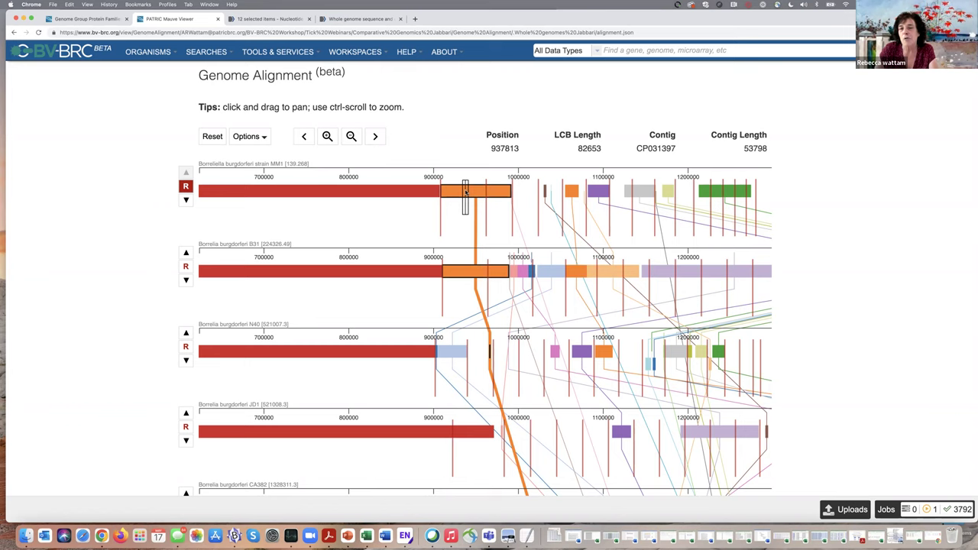
click(260, 19)
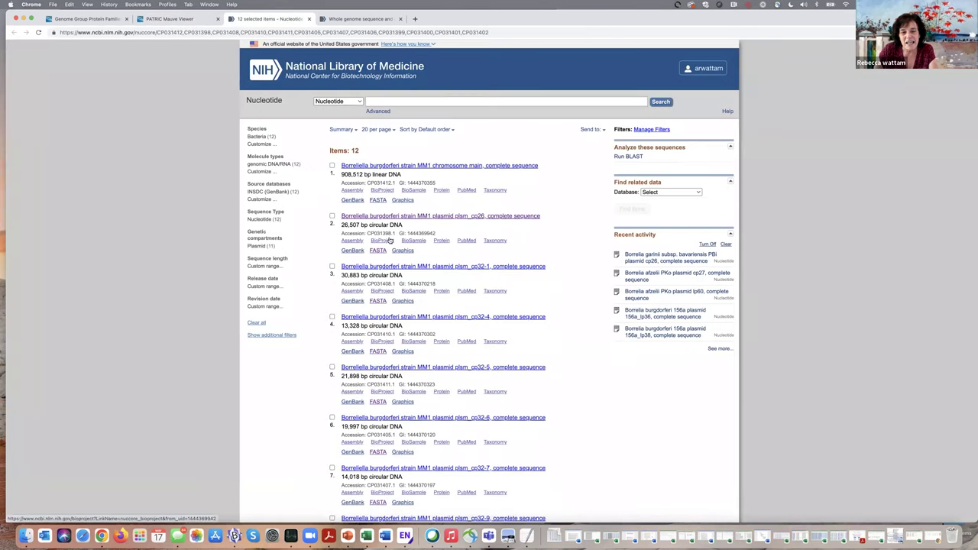
scroll(526, 356, down, 3)
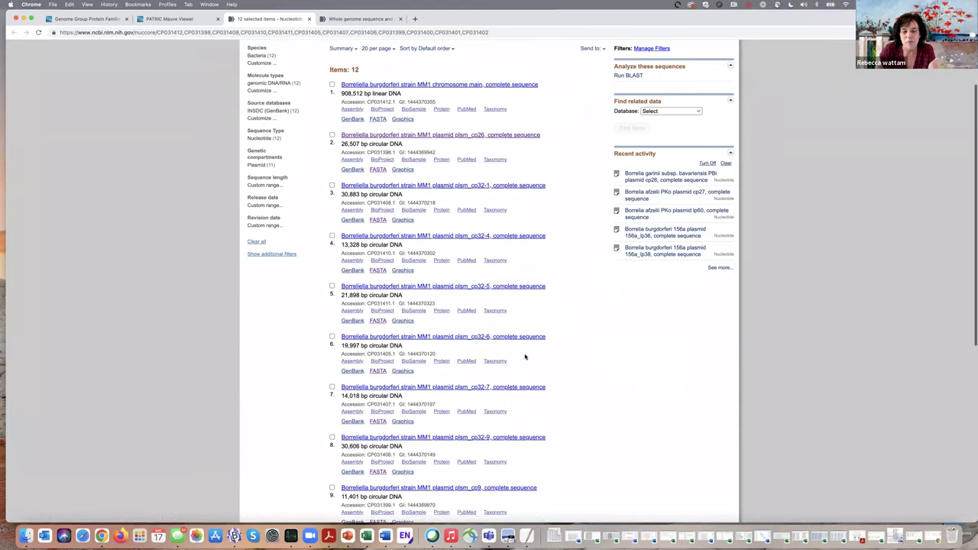
scroll(525, 356, down, 6)
scroll(525, 356, up, 5)
scroll(525, 356, up, 4)
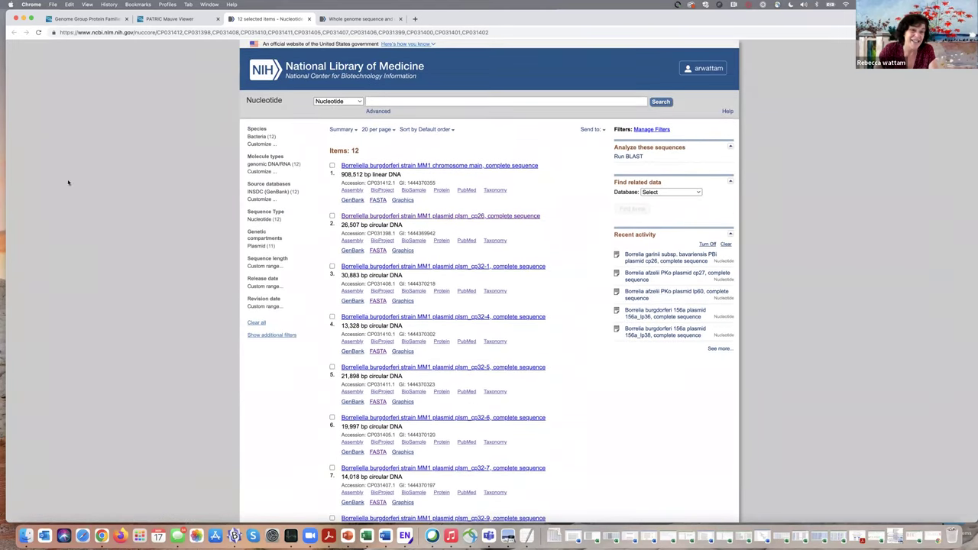
- Return to the Mauve viewer, magnify the orange block to gene level, and inspect the gene details on strain MM1
click(170, 19)
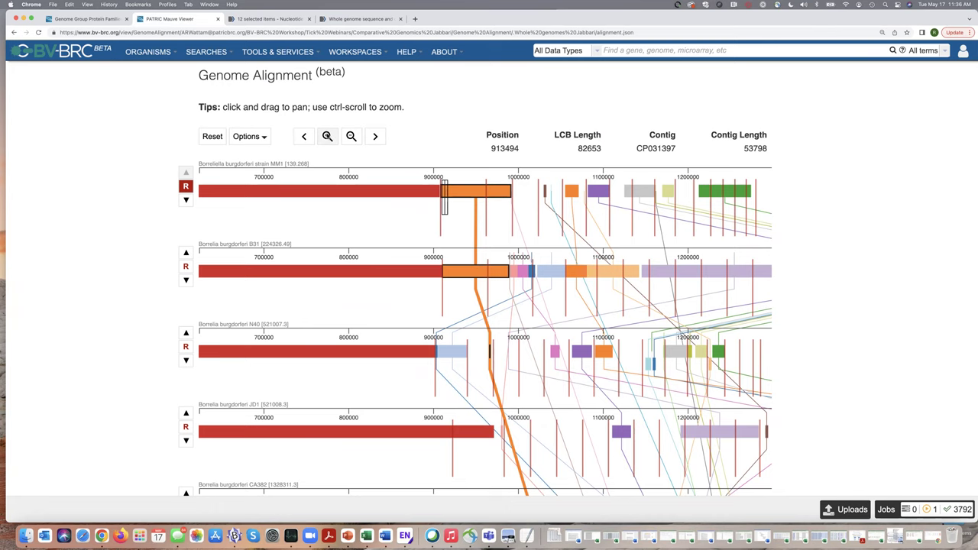
click(327, 136)
click(327, 136)
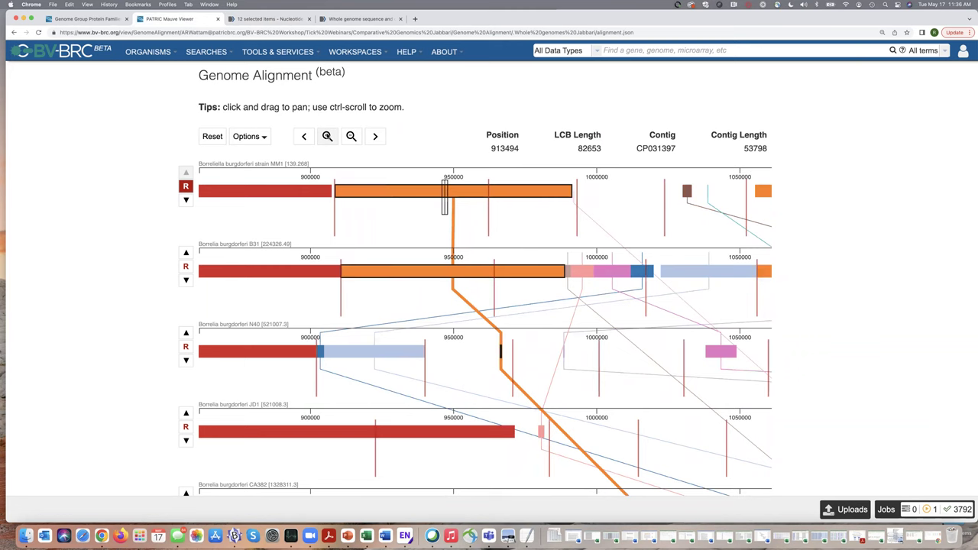
click(327, 136)
click(327, 136)
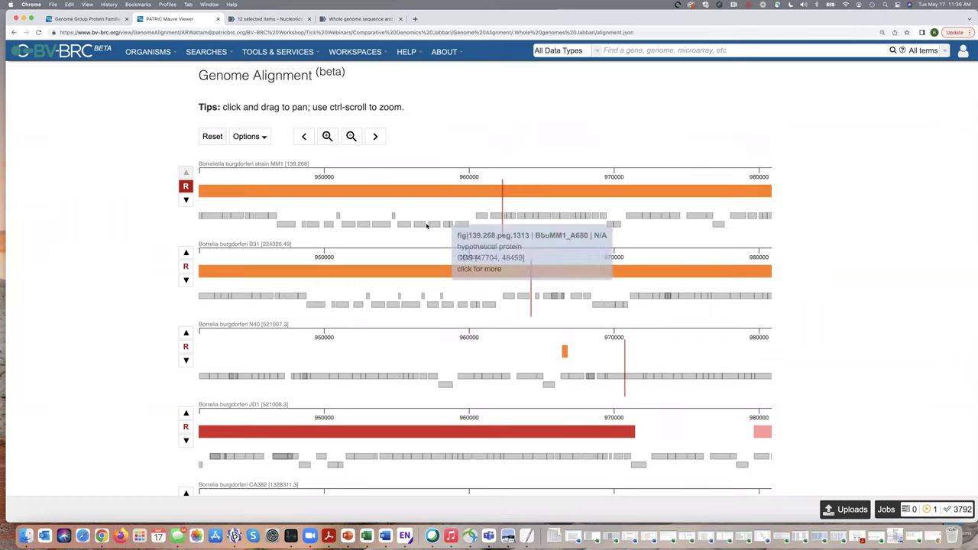
mouse_move(461, 224)
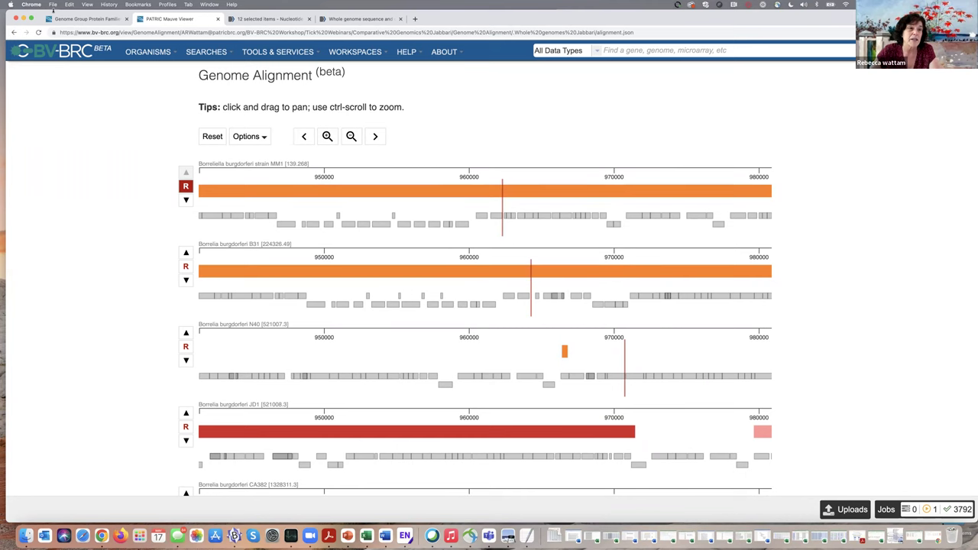
- Go back to the Whole genomes Jabbari job result, view the BV-BRC help options, and consult the Jabbari Plasmid Table again
click(13, 32)
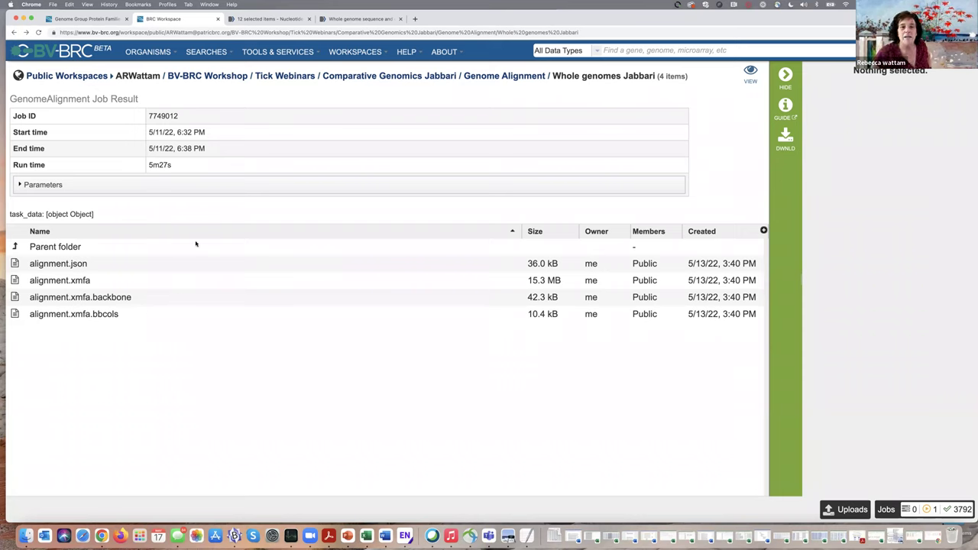
click(407, 52)
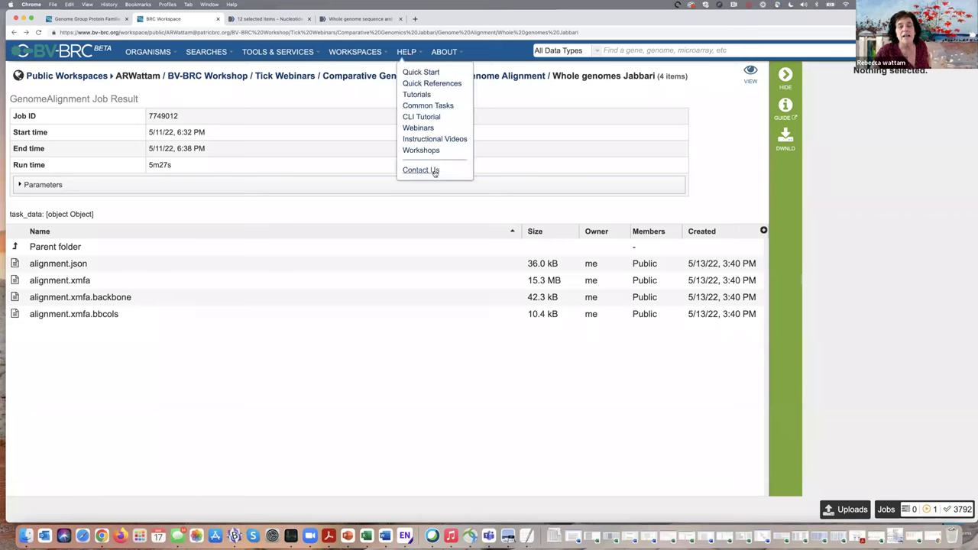
click(739, 166)
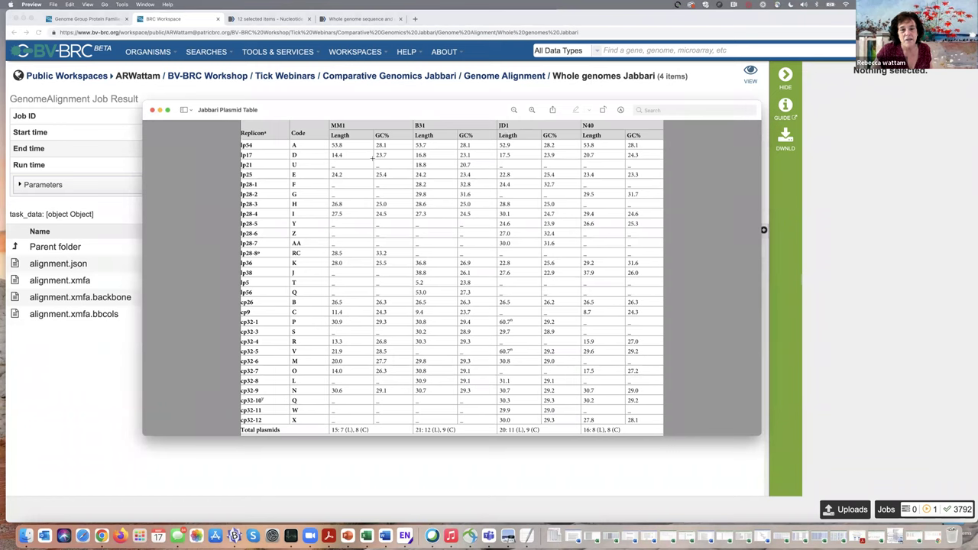
key(super+w)
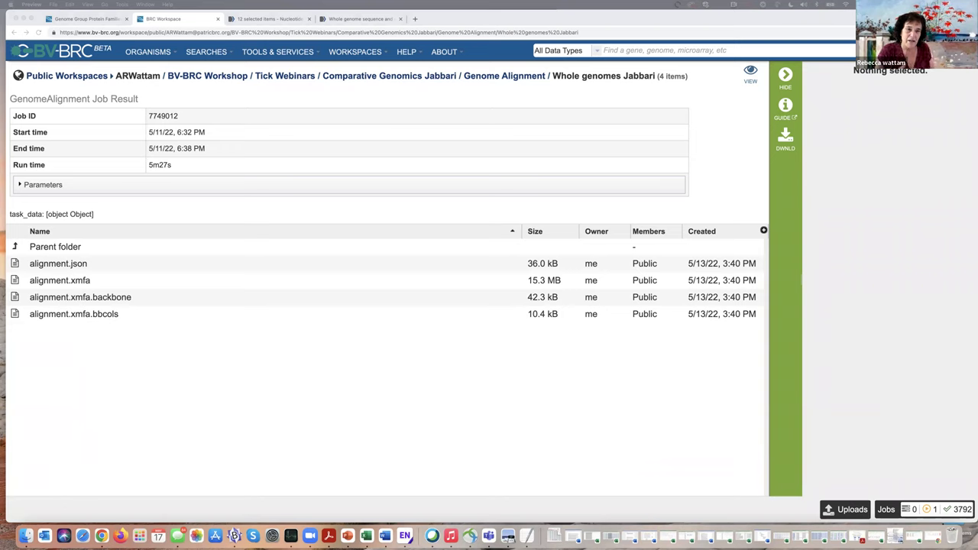
- Open the Proteome Comparison service and set the output folder to "Borrelia Jabbari example" and the output name to "Borrelia complete genomes"
click(291, 52)
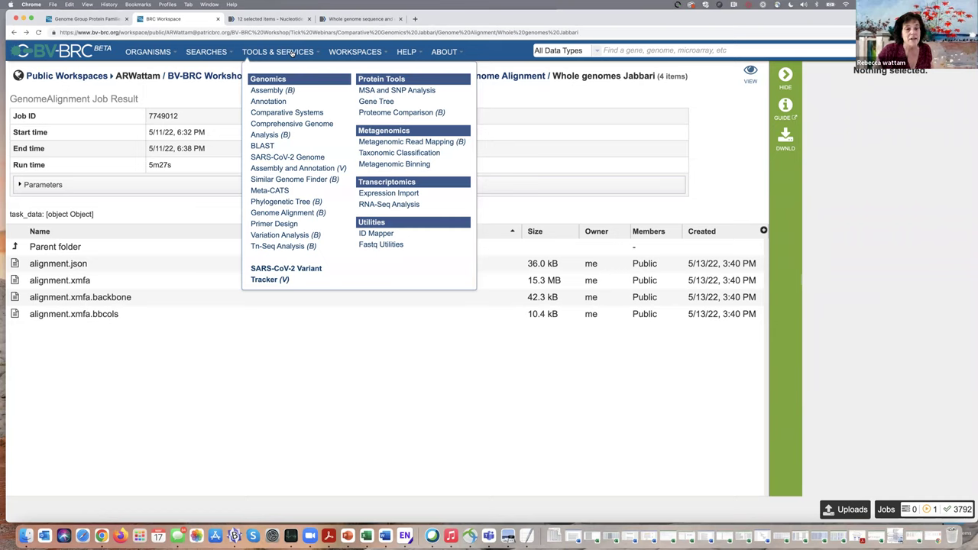
click(401, 113)
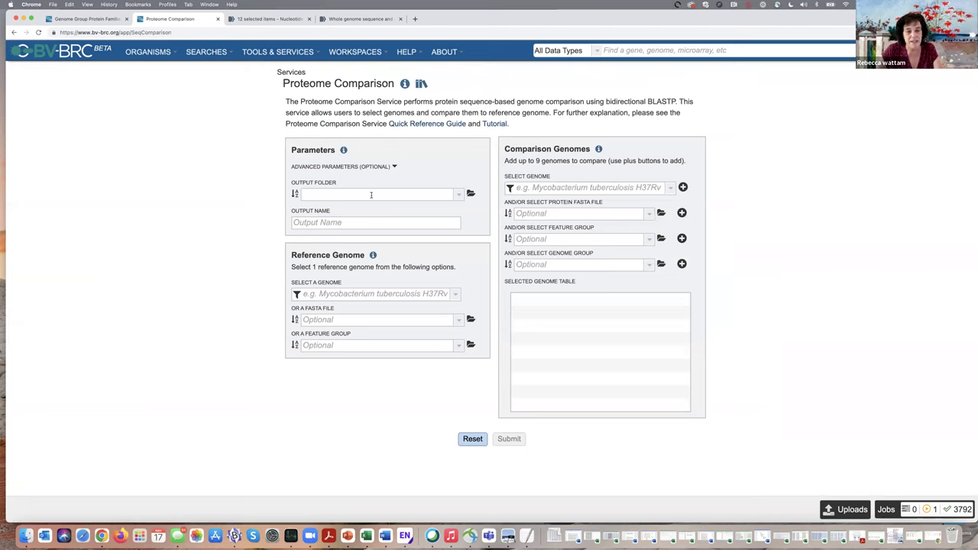
click(439, 194)
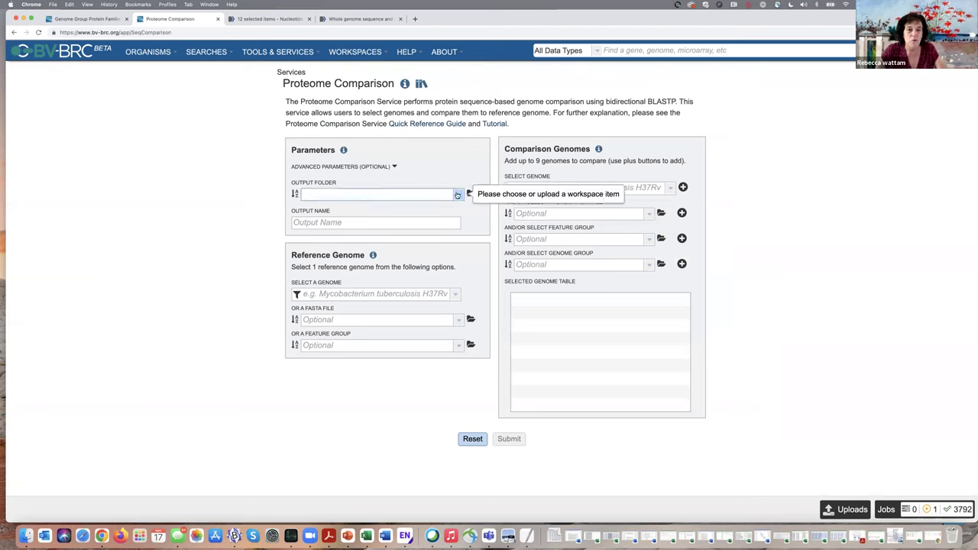
click(458, 194)
click(397, 211)
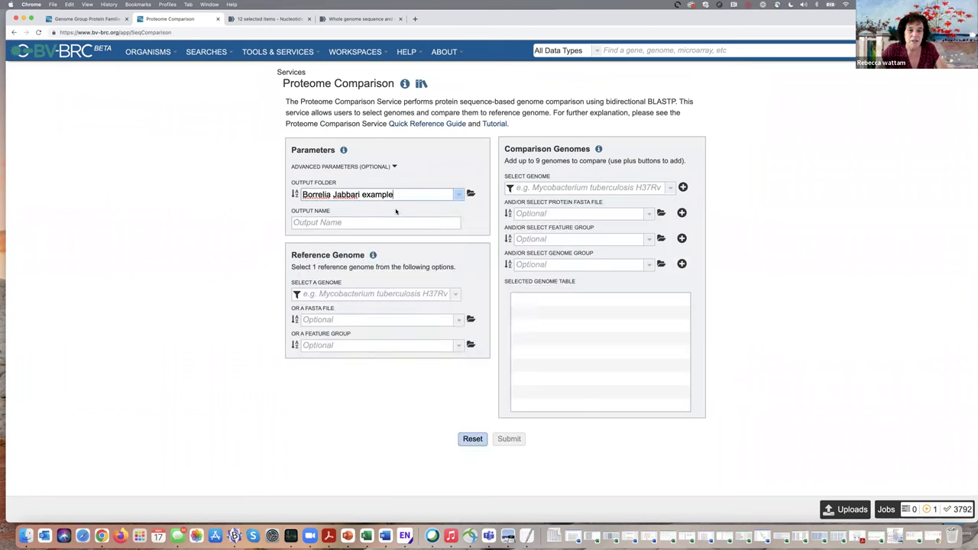
click(313, 222)
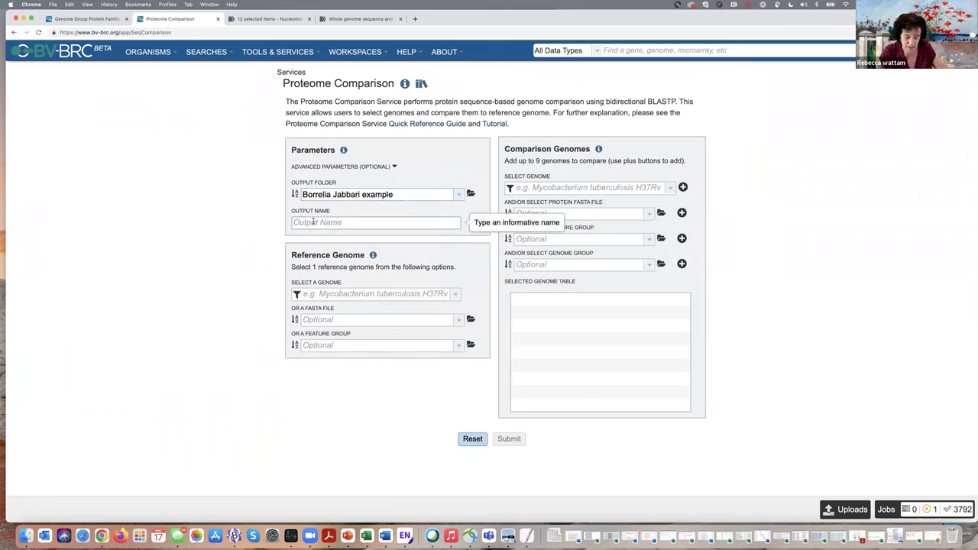
text(Borreli)
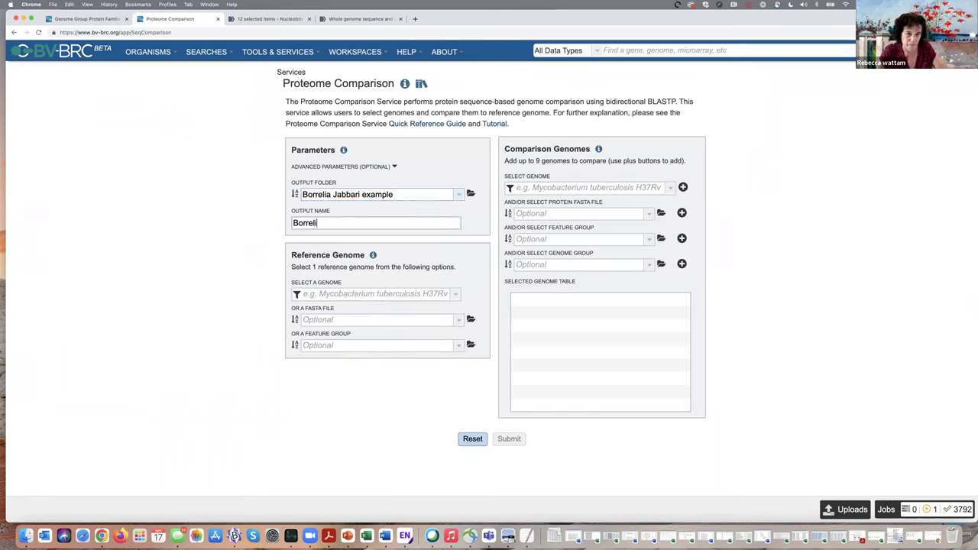
text(a complet)
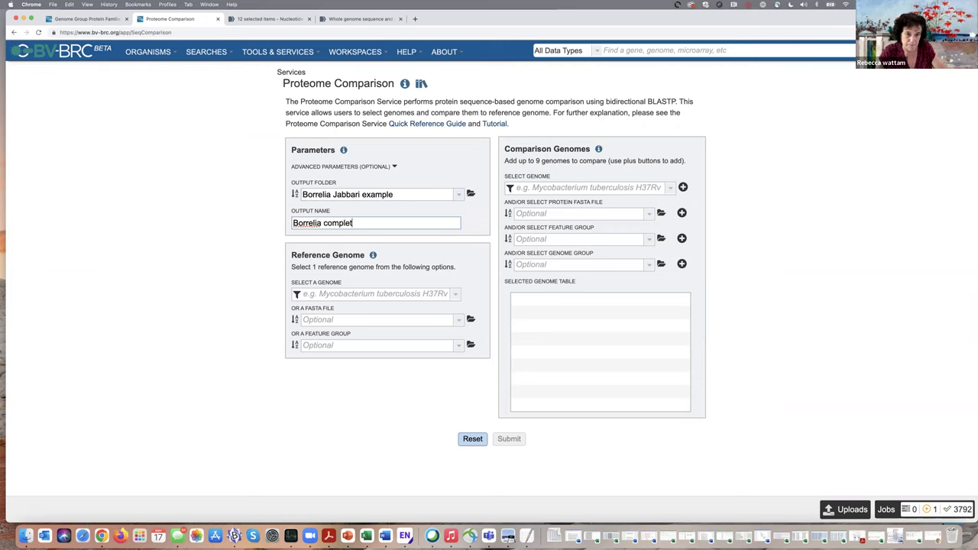
text(e genomes)
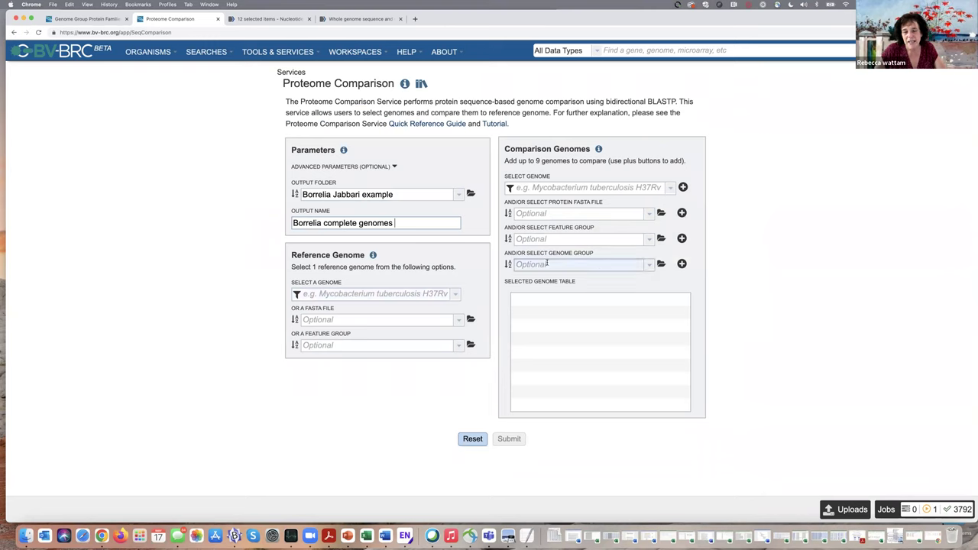
- Add the genome group "Borrelia example 17May2022" to the comparison genomes
click(650, 266)
click(607, 284)
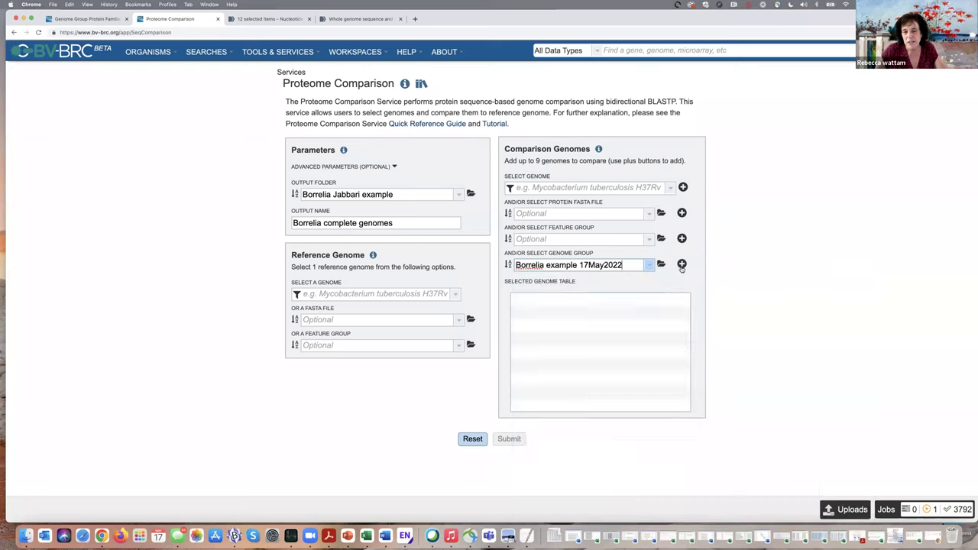
click(682, 263)
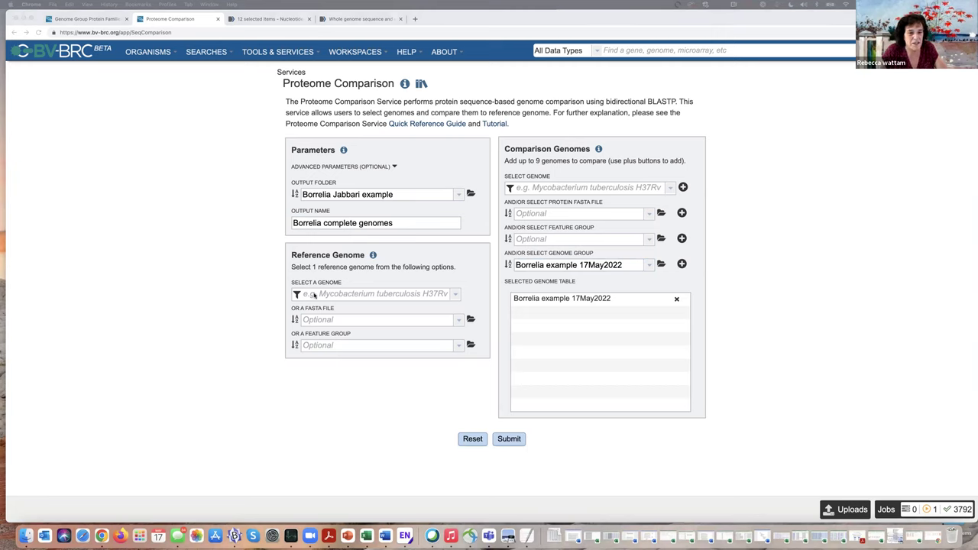
- Find genome ID 139.268 and choose Borreliella burgdorferi strain MM1 as the reference genome
click(314, 295)
text(1)
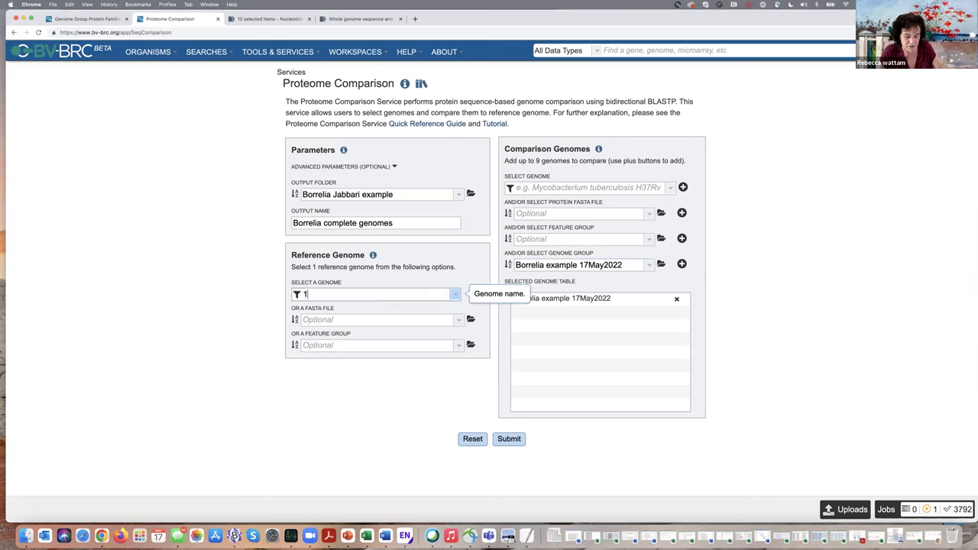
text(39)
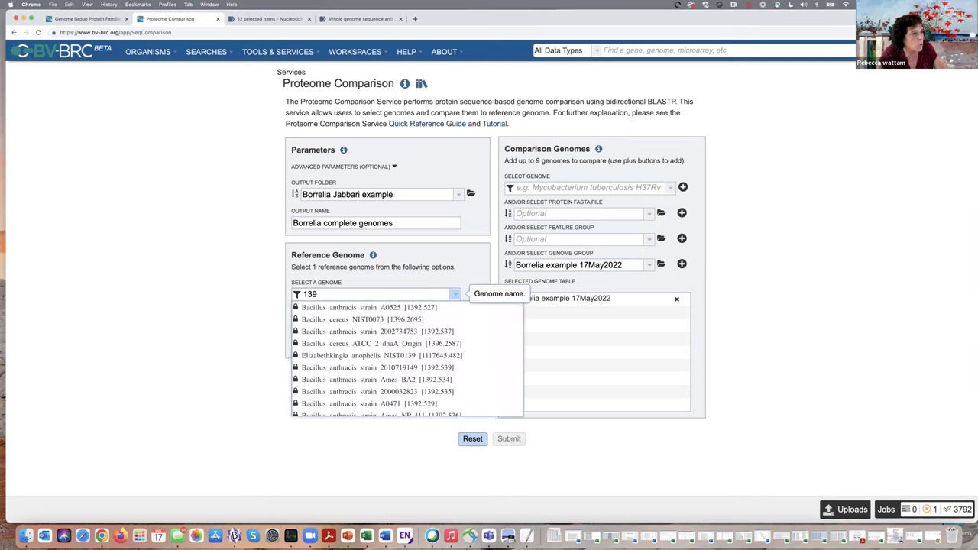
text(.2)
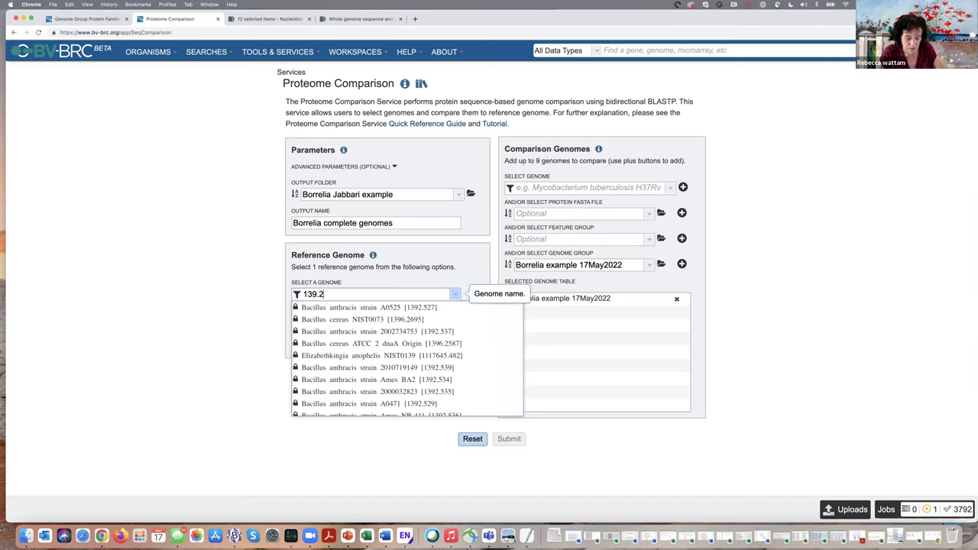
text(68)
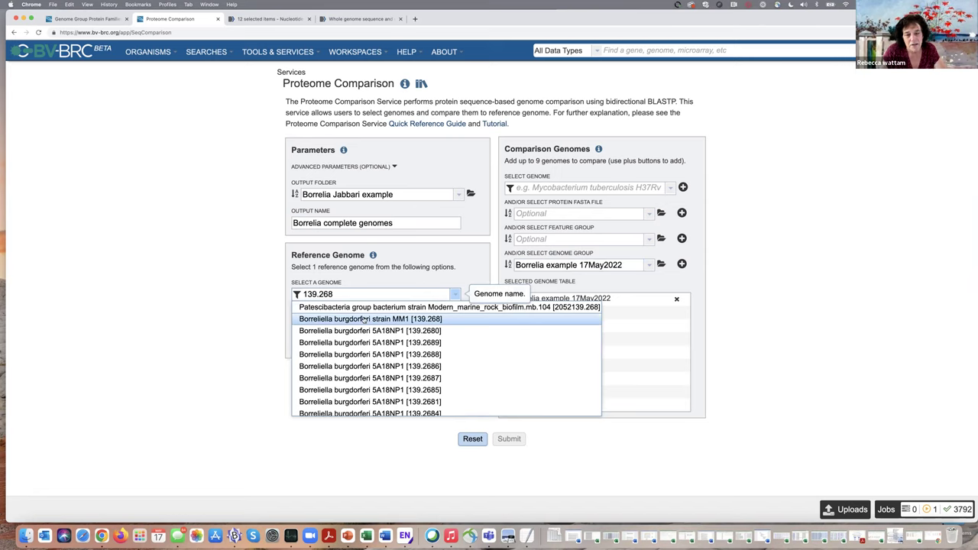
click(364, 319)
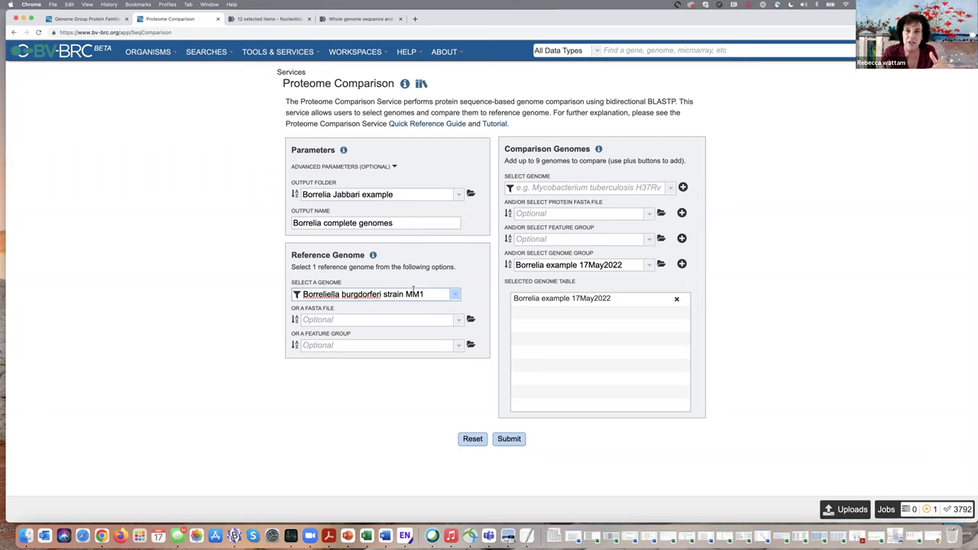
- Submit the Proteome Comparison job and open the "BV-BRC Workshop" folder in the public workspaces
click(511, 439)
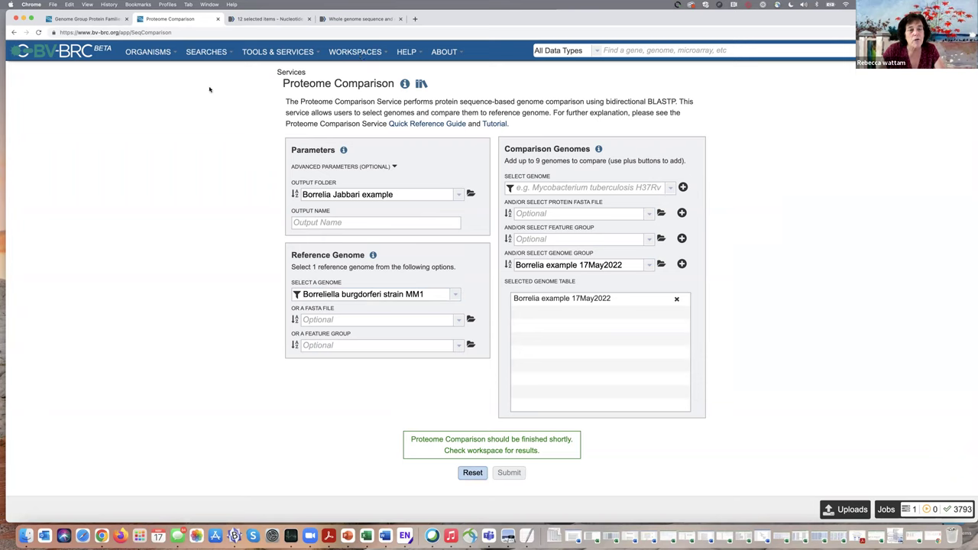
click(362, 51)
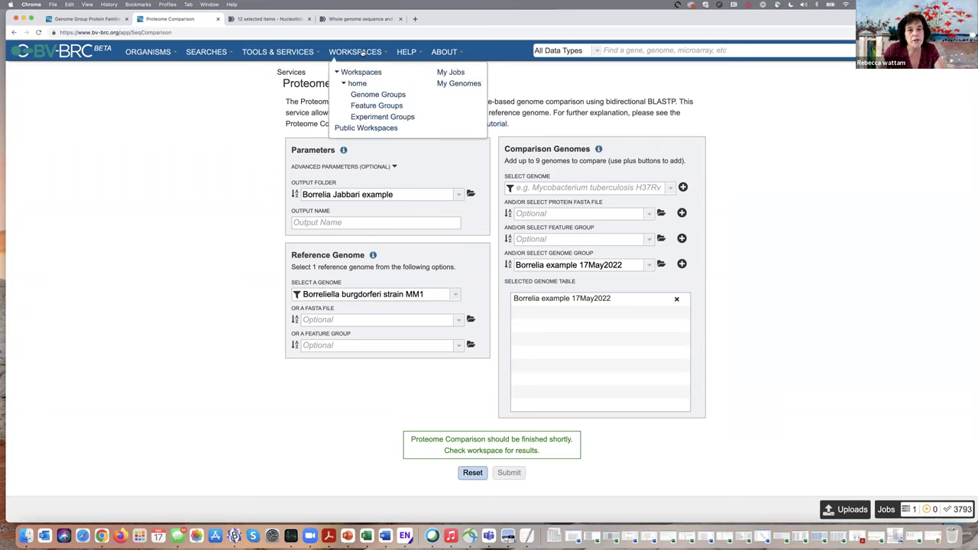
click(368, 129)
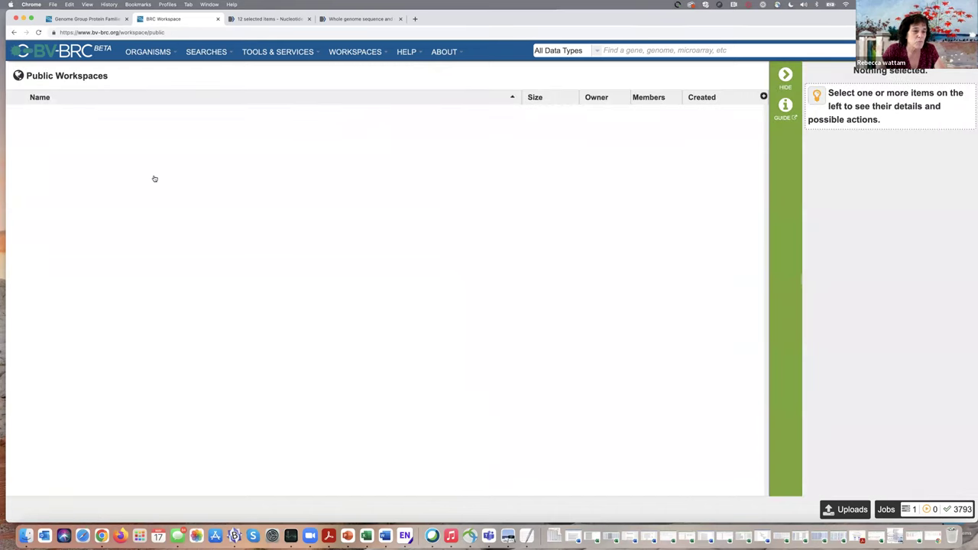
scroll(183, 237, down, 5)
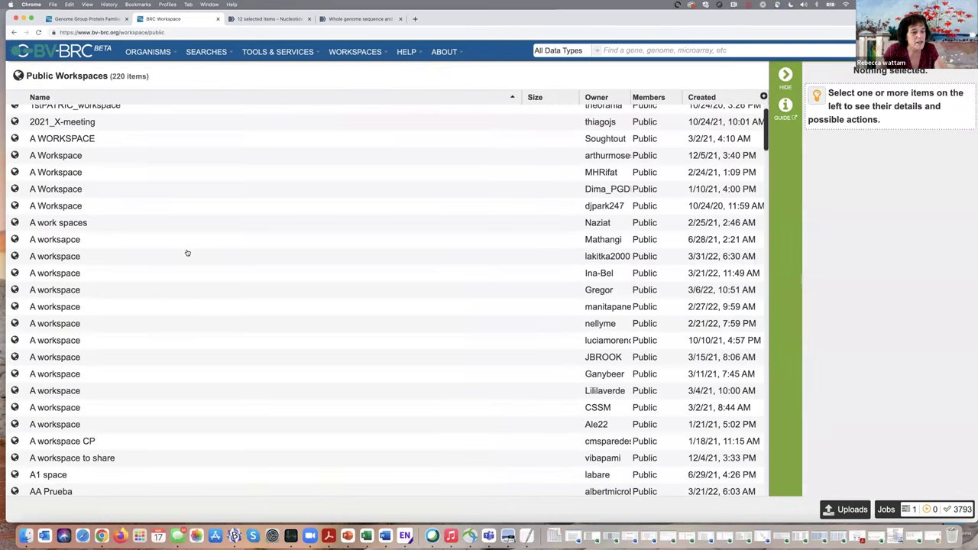
scroll(188, 253, down, 8)
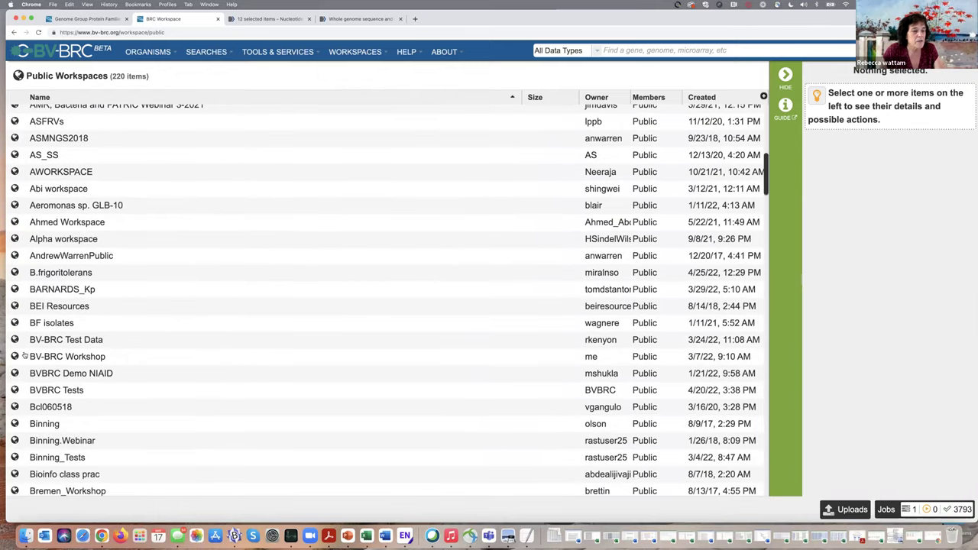
double_click(16, 356)
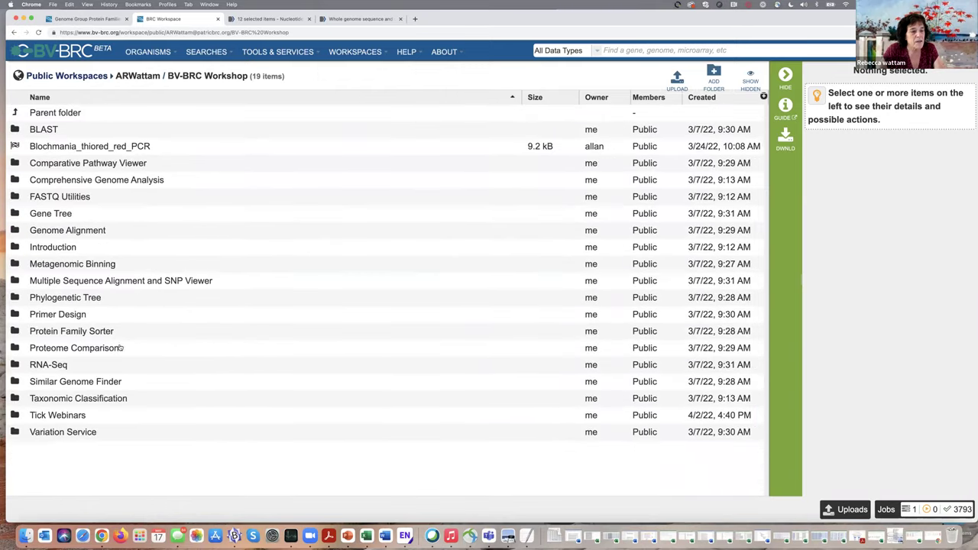
- Open the "Proteome Comparison" folder inside "Comparative Genomics Jabbari" under "Tick Webinars"
click(12, 416)
click(13, 417)
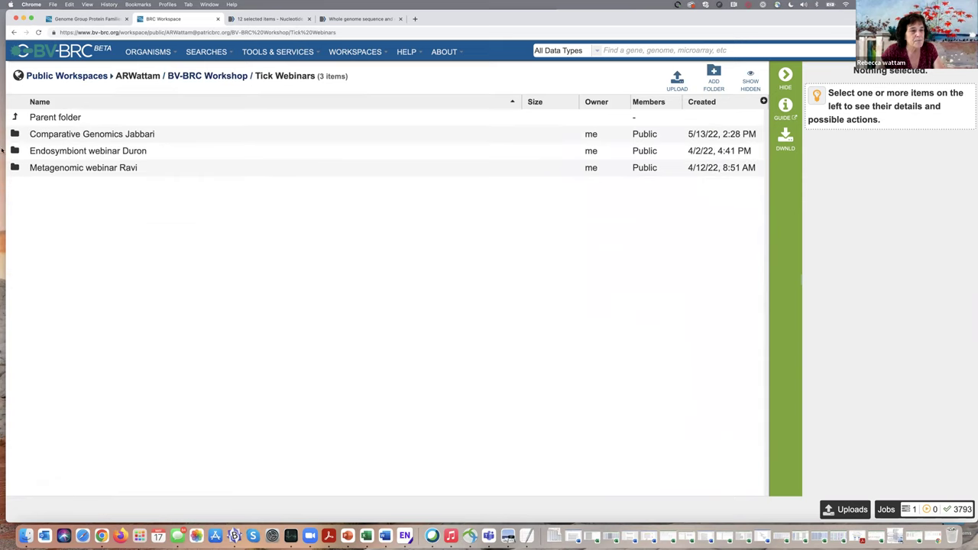
click(14, 134)
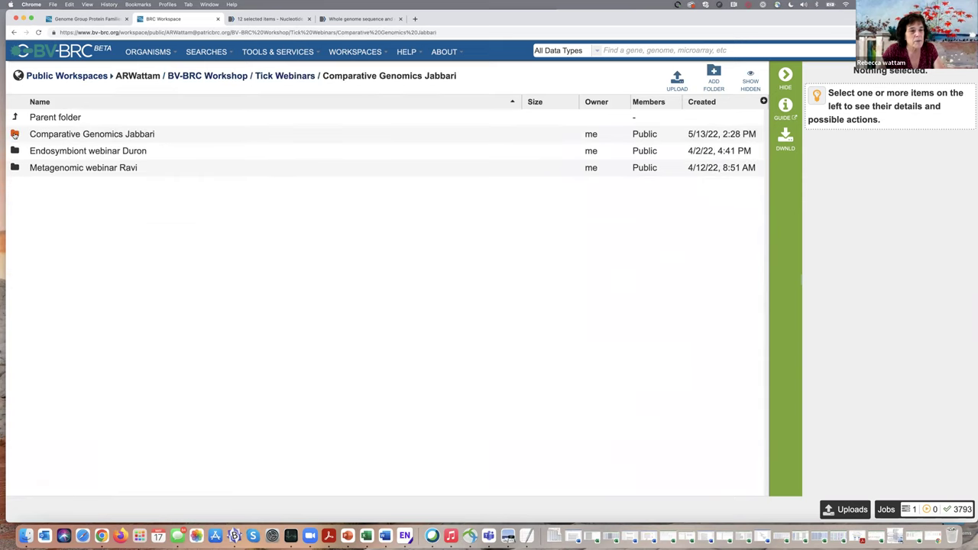
click(13, 236)
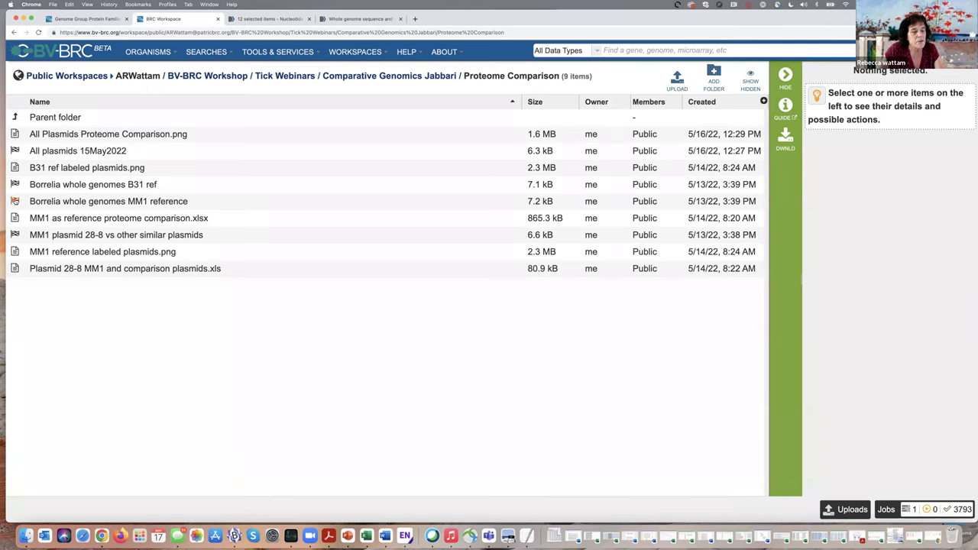
- Open the "Borrelia whole genomes MM1 reference" job result and display its summary view
double_click(15, 201)
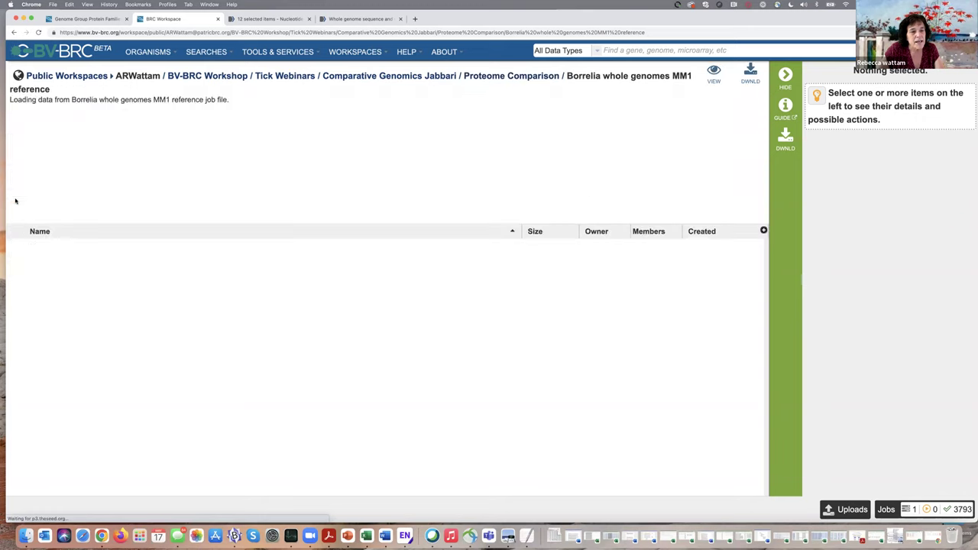
scroll(288, 313, down, 2)
scroll(288, 312, up, 2)
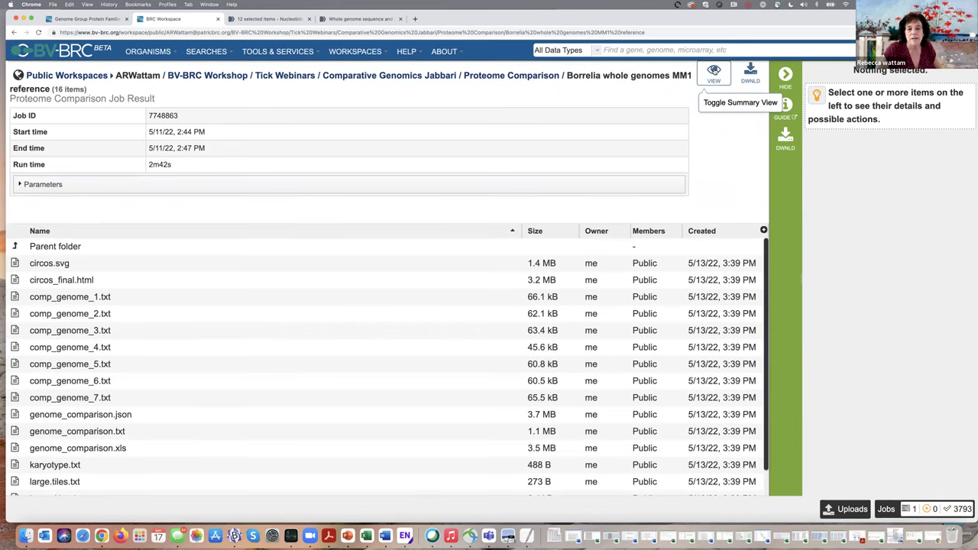
click(714, 73)
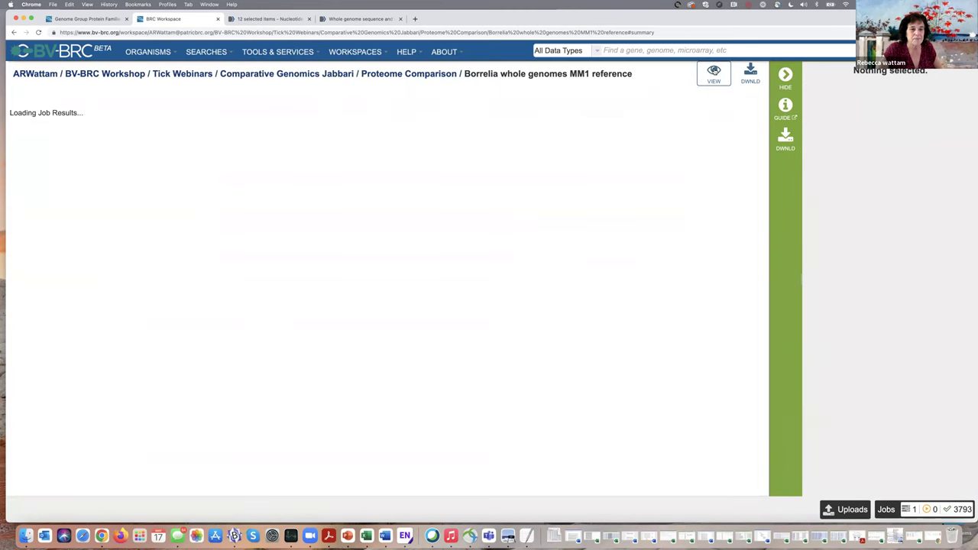
- Examine the percent protein sequence identity legend, the list of genome tracks and the circular proteome comparison plot against the MM1 reference
scroll(586, 301, down, 2)
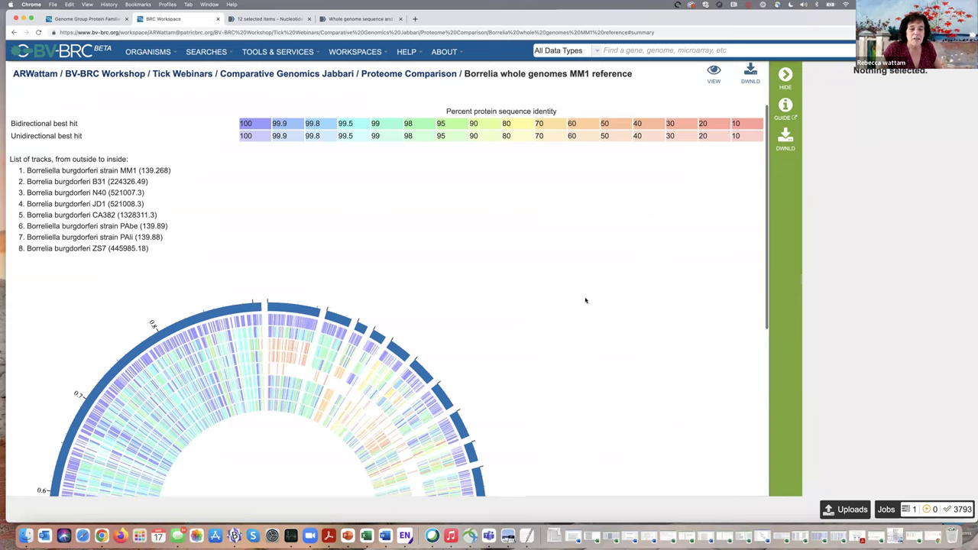
scroll(585, 300, up, 2)
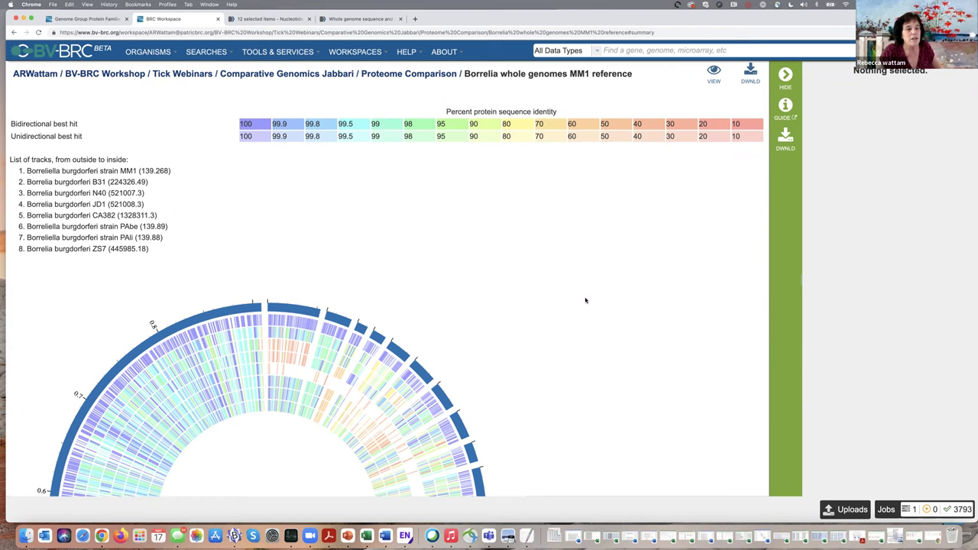
scroll(591, 317, down, 2)
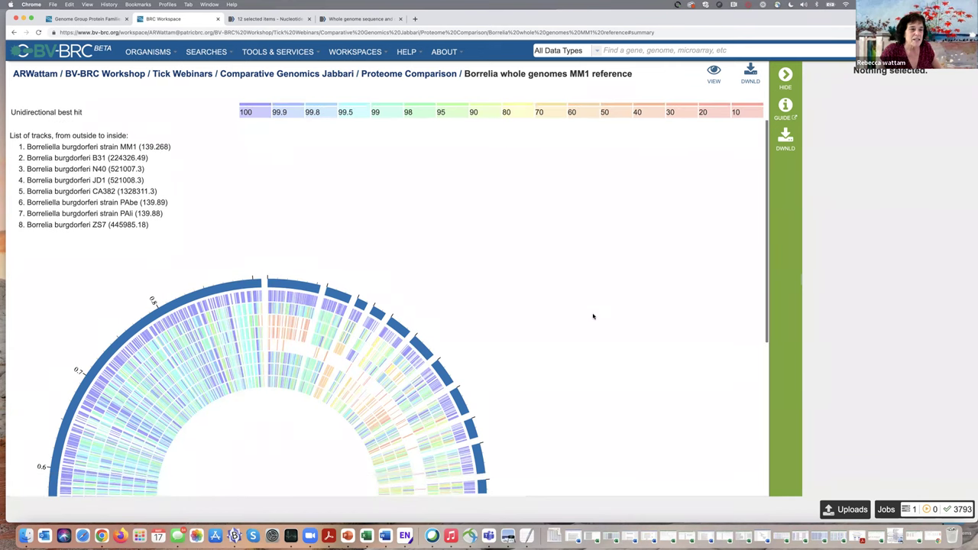
scroll(593, 316, up, 2)
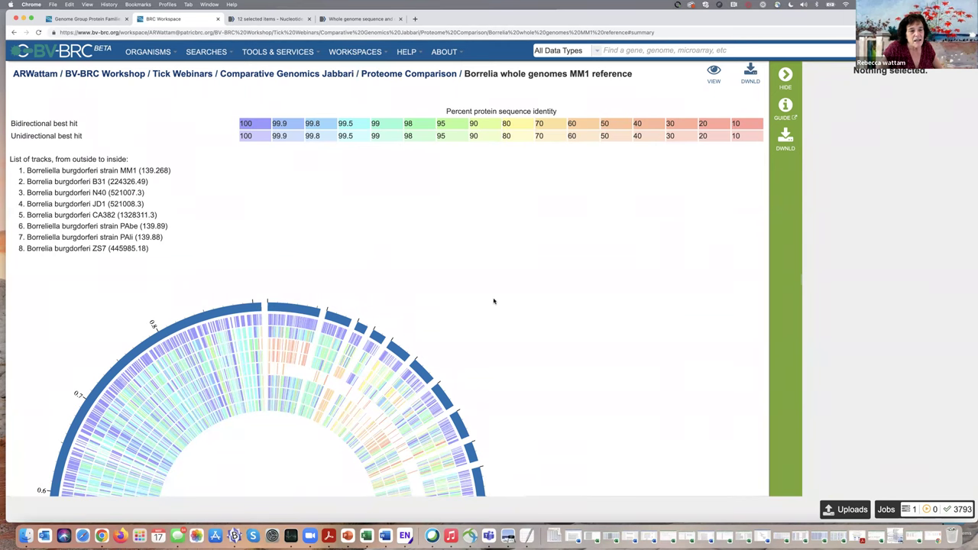
scroll(496, 300, down, 4)
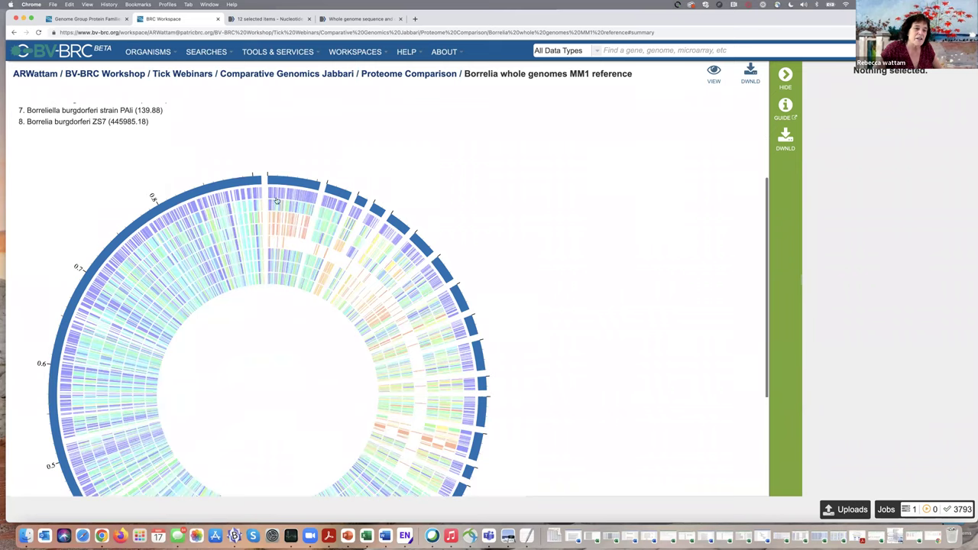
scroll(294, 246, down, 1)
scroll(425, 165, up, 3)
scroll(382, 290, up, 1)
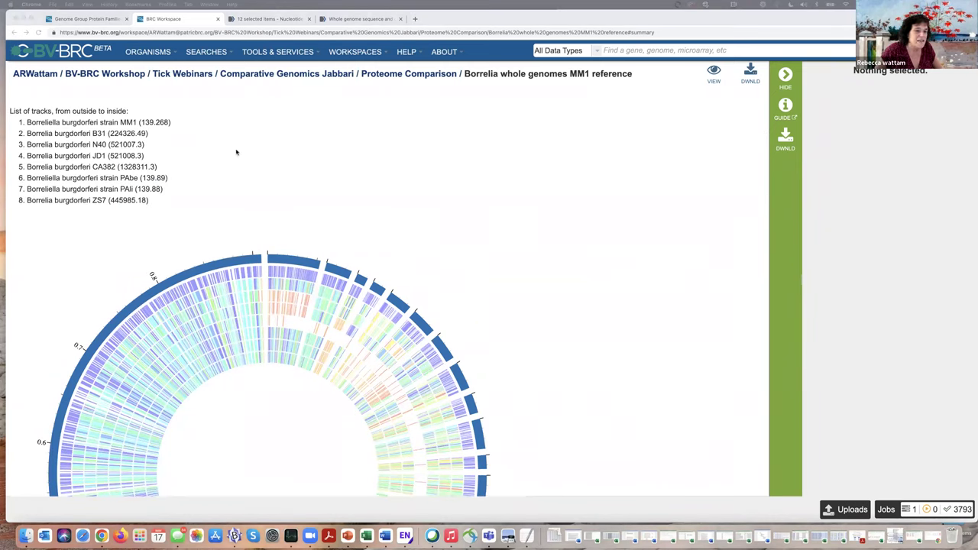
key(super+Tab)
drag(498, 390, 703, 486)
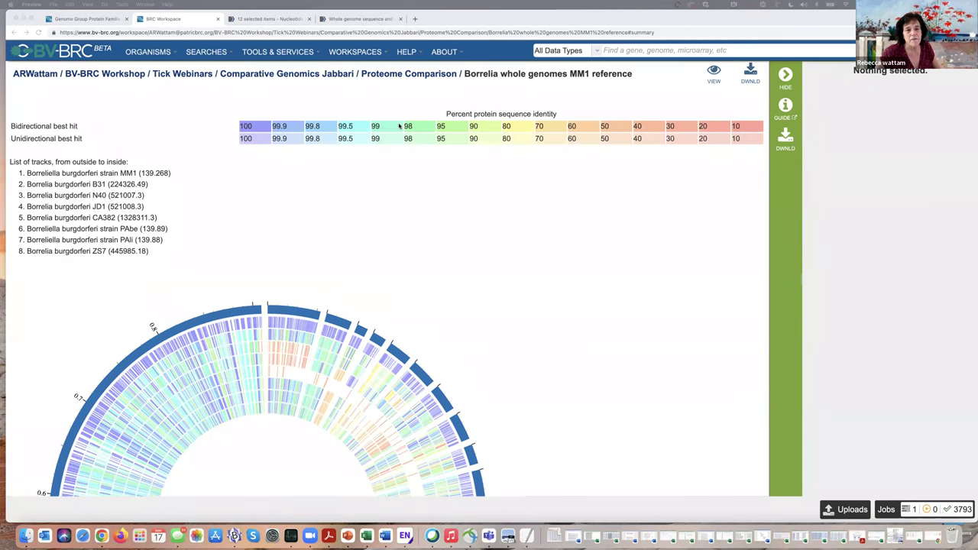
scroll(321, 126, down, 1)
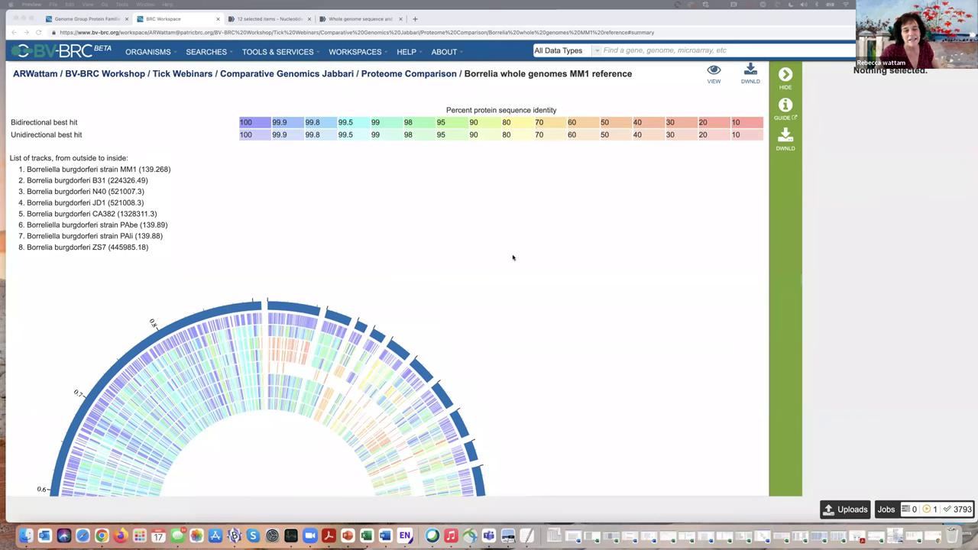
scroll(423, 262, down, 2)
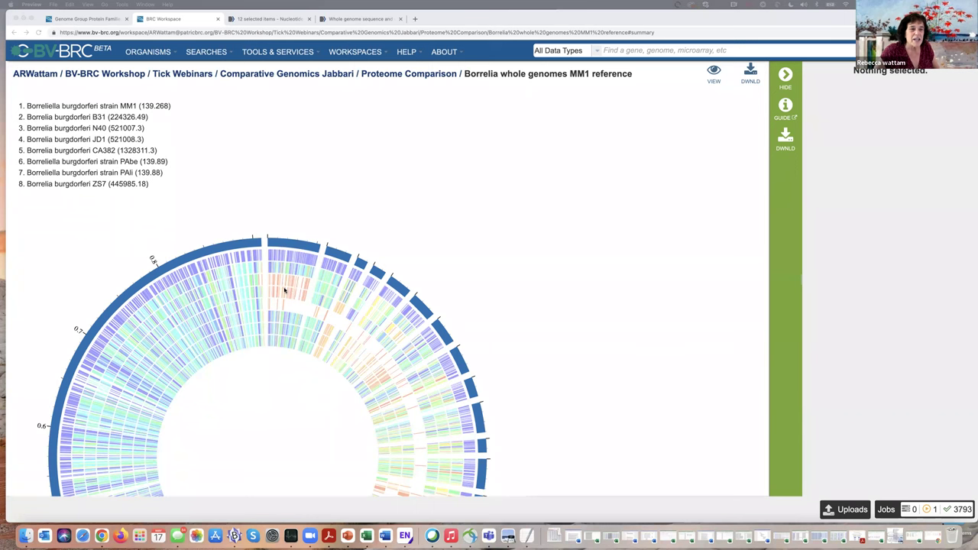
- Download the genome comparison table of the Borrelia whole genomes MM1 reference job in xls format
scroll(553, 223, up, 1)
scroll(553, 224, up, 2)
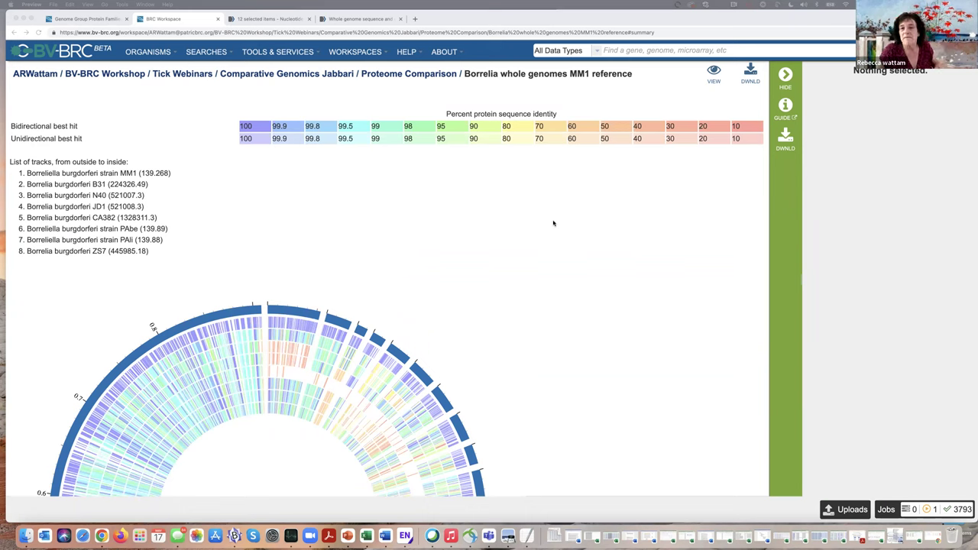
click(751, 74)
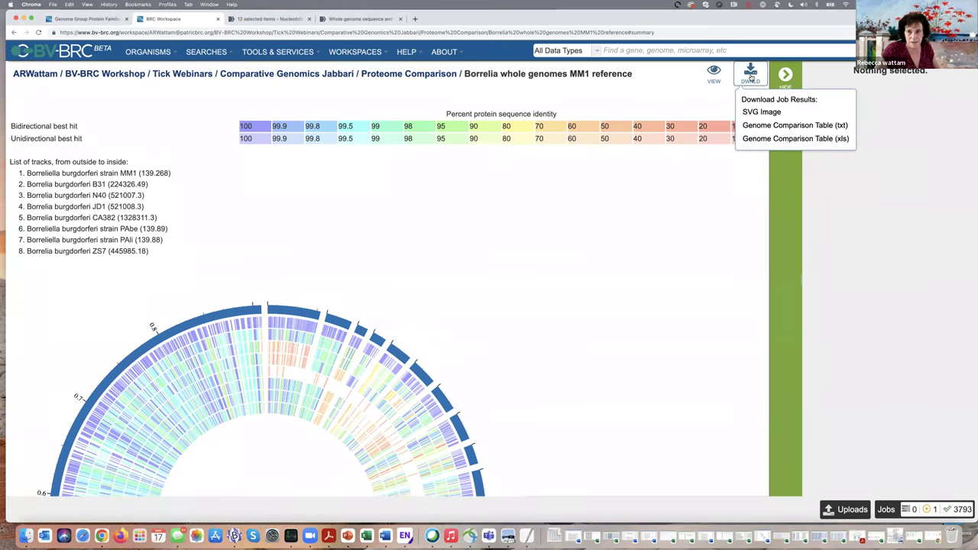
click(768, 139)
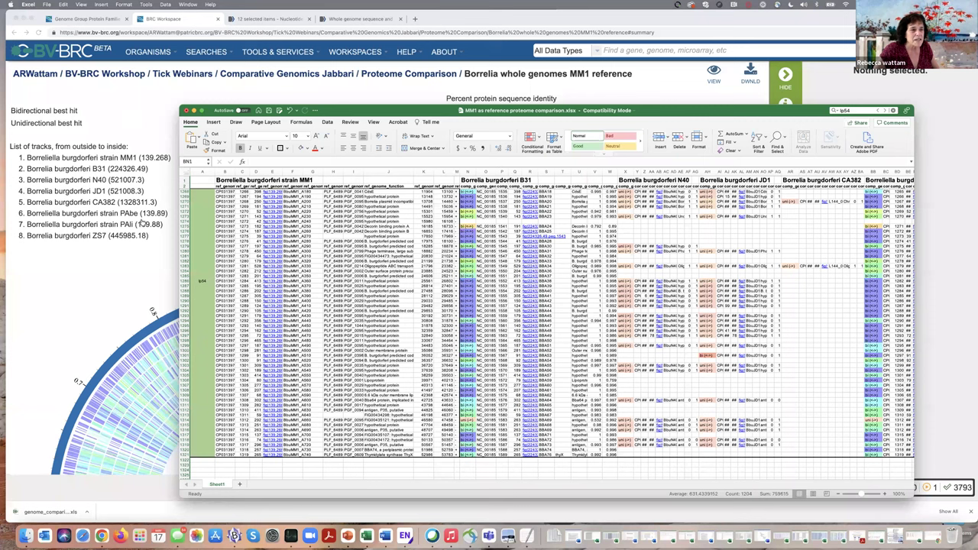
- Switch to the MM1 as reference proteome comparison workbook in Excel and set the sheet zoom to 150%
scroll(140, 221, up, 10)
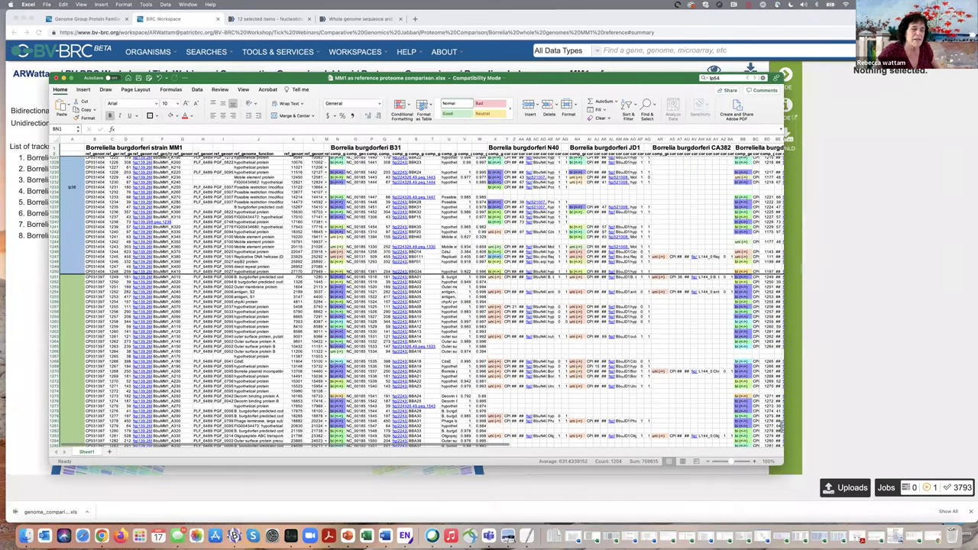
scroll(167, 151, up, 15)
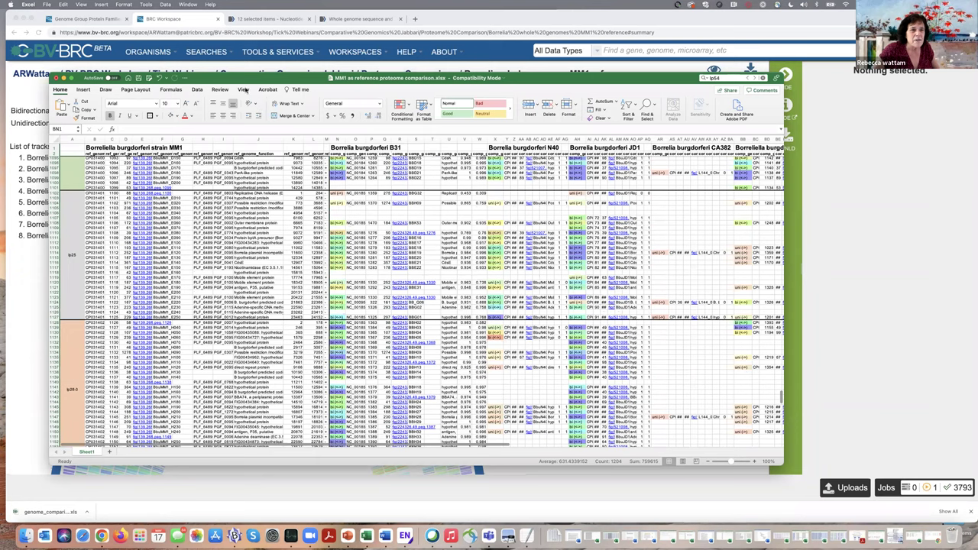
click(243, 90)
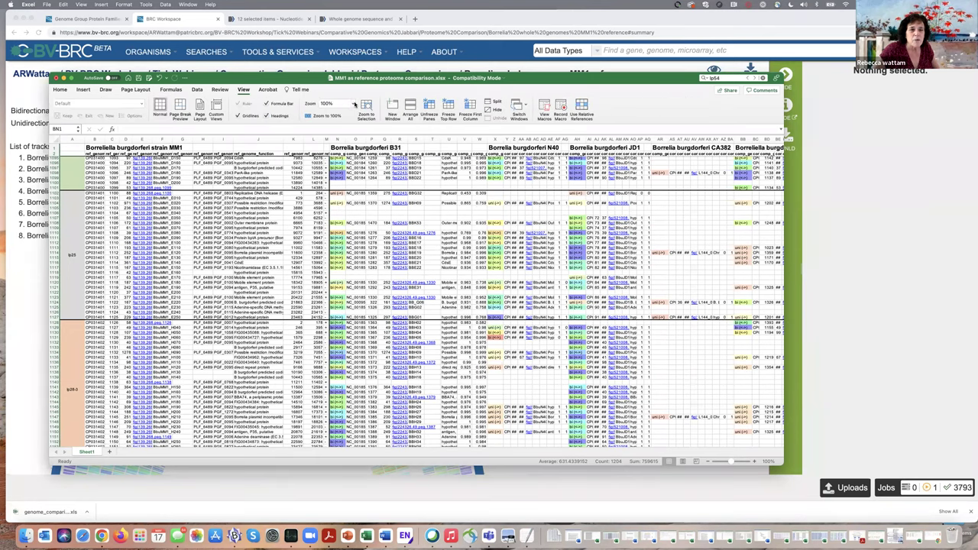
click(354, 103)
click(341, 122)
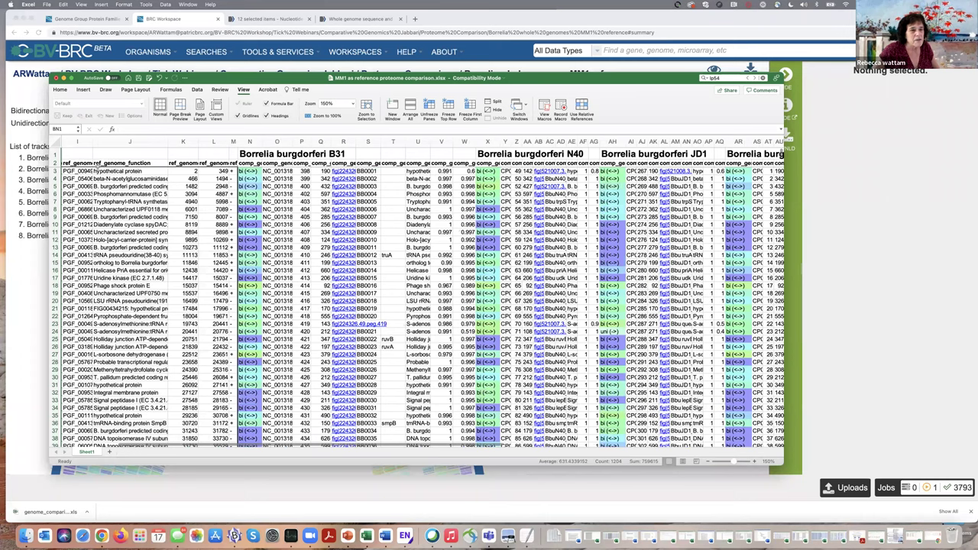
- Examine the first gene's contig, gene number, length, feature ID and locus tag cells for the MM1 reference genome
scroll(153, 176, left, 10)
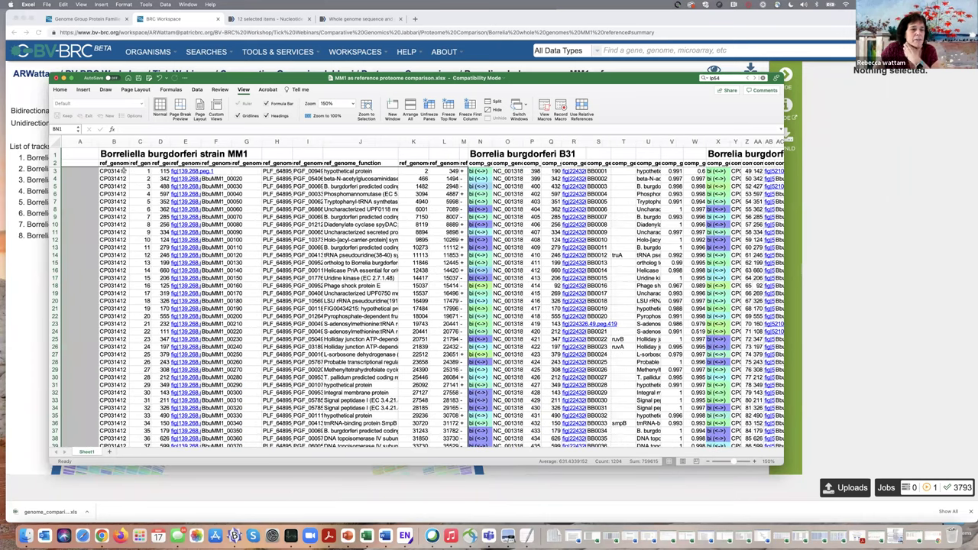
click(127, 172)
click(144, 173)
click(162, 171)
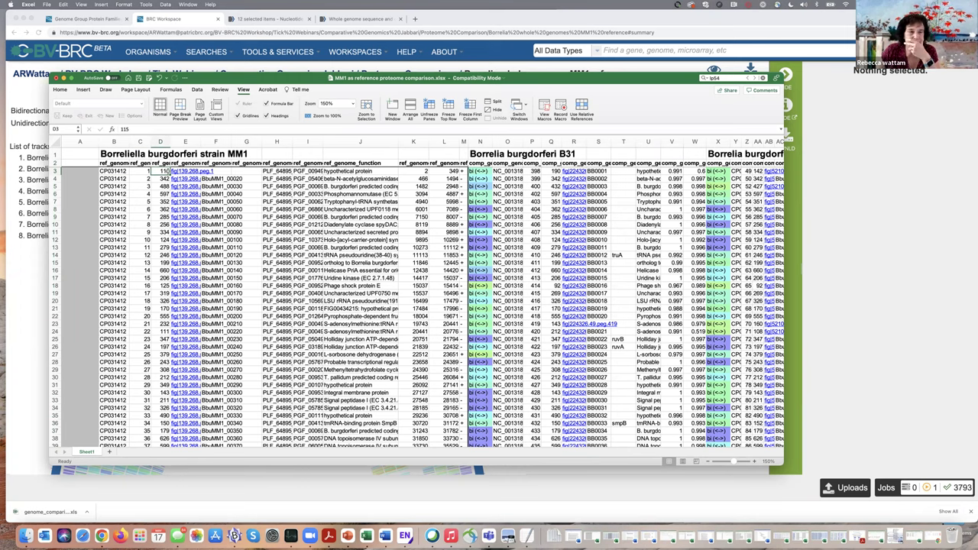
key(Right)
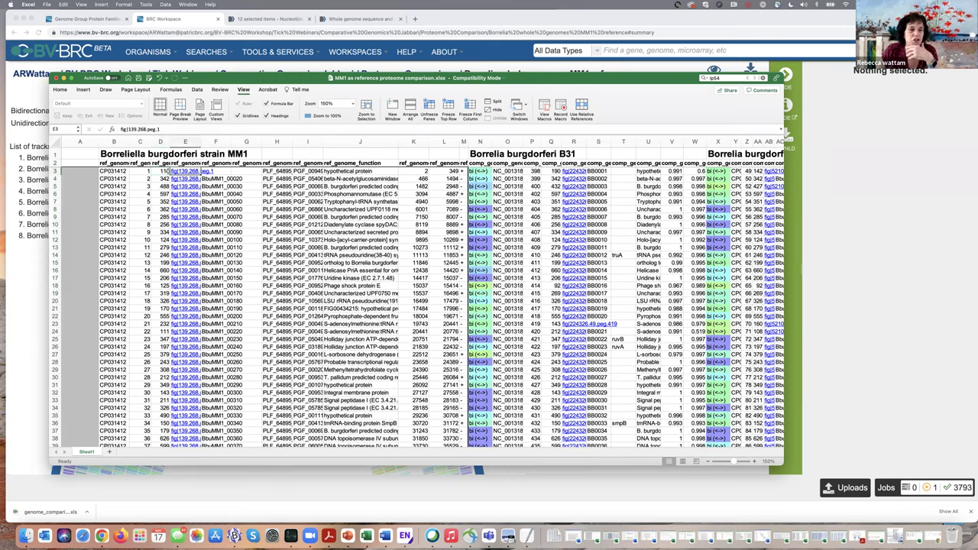
key(Right)
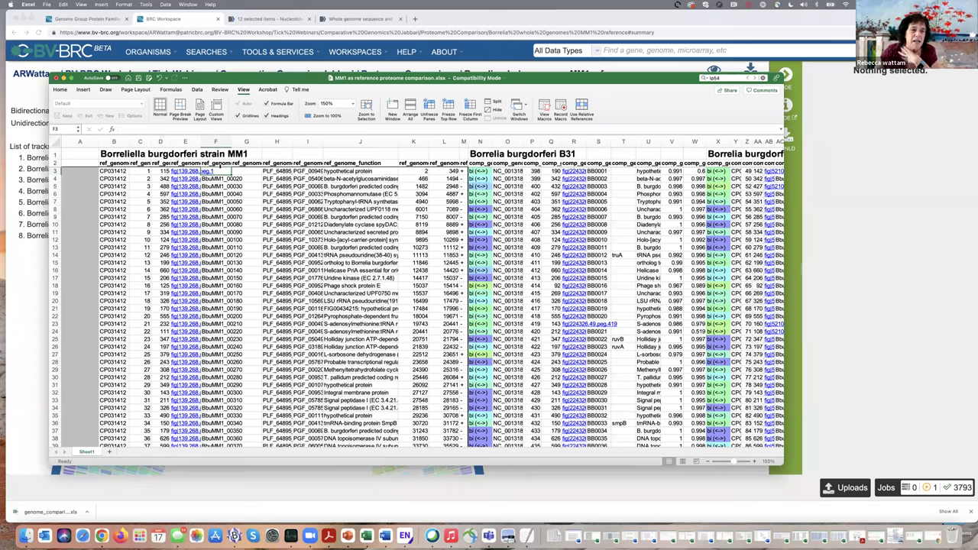
- Inspect the MM1 reference columns for gene name, protein family IDs, function, start, end and strand
click(250, 162)
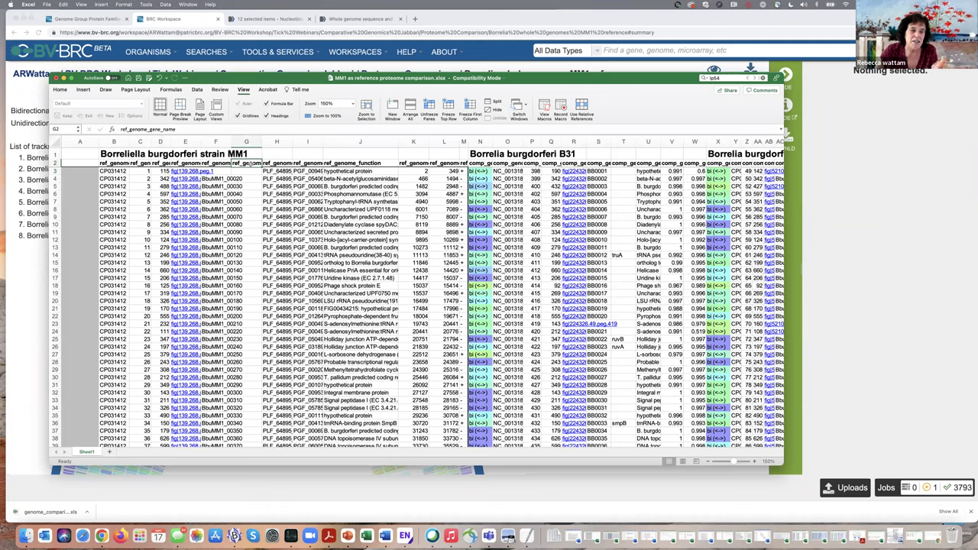
click(286, 163)
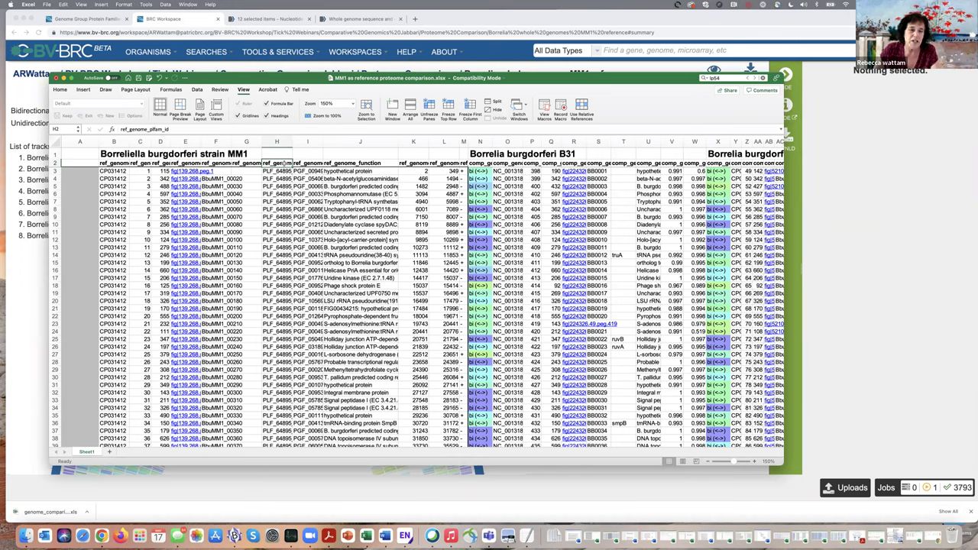
click(304, 163)
click(351, 163)
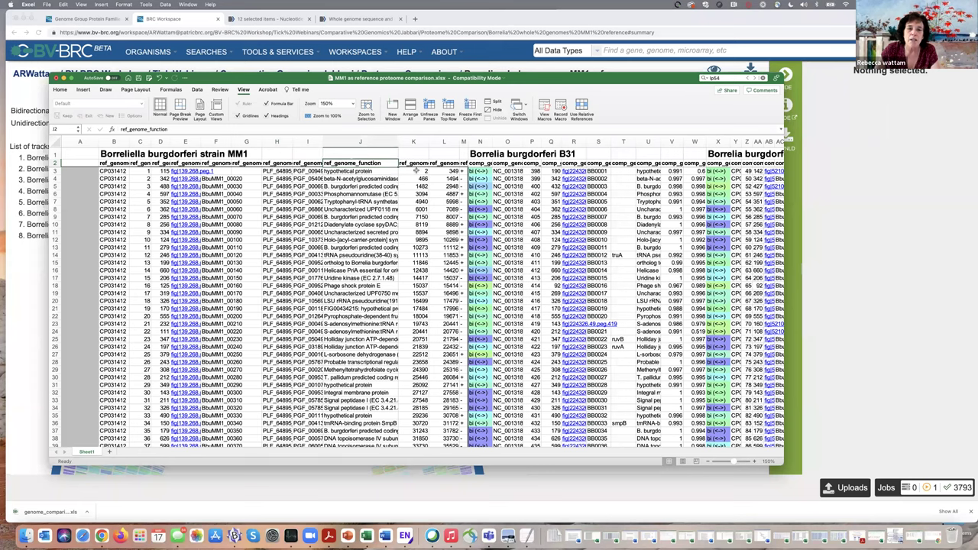
click(418, 170)
click(443, 172)
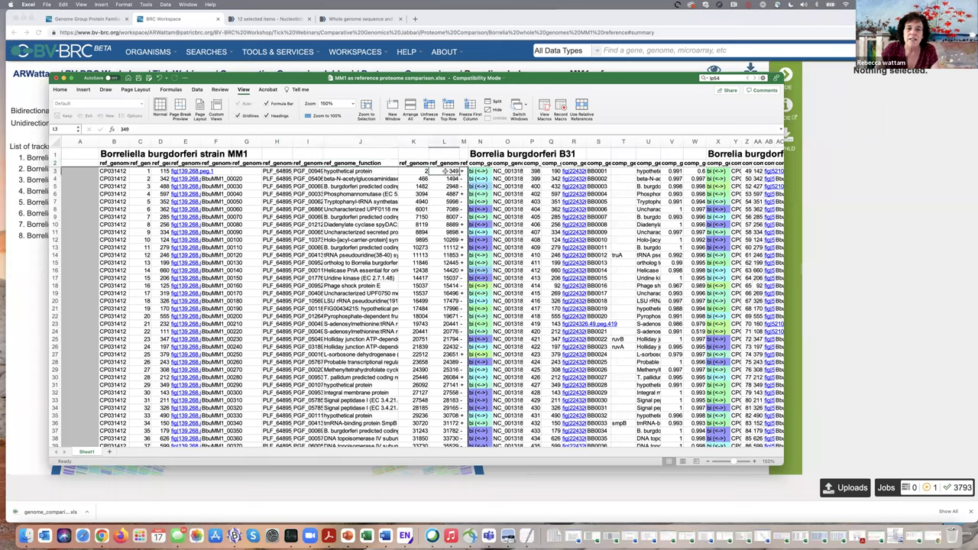
click(463, 171)
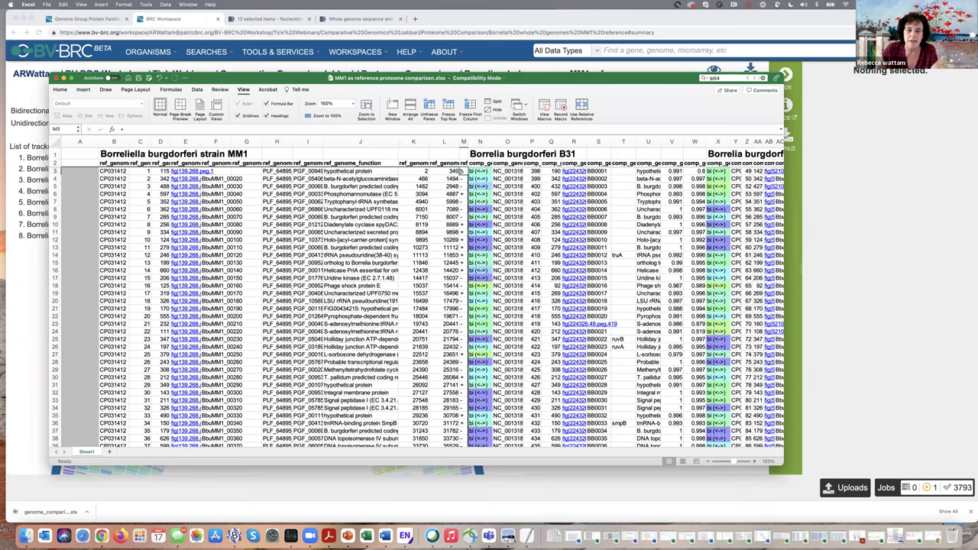
- Inspect the first gene's hit type, contig, gene number, length and feature ID in the Borrelia burgdorferi B31 comparison columns
scroll(459, 171, right, 3)
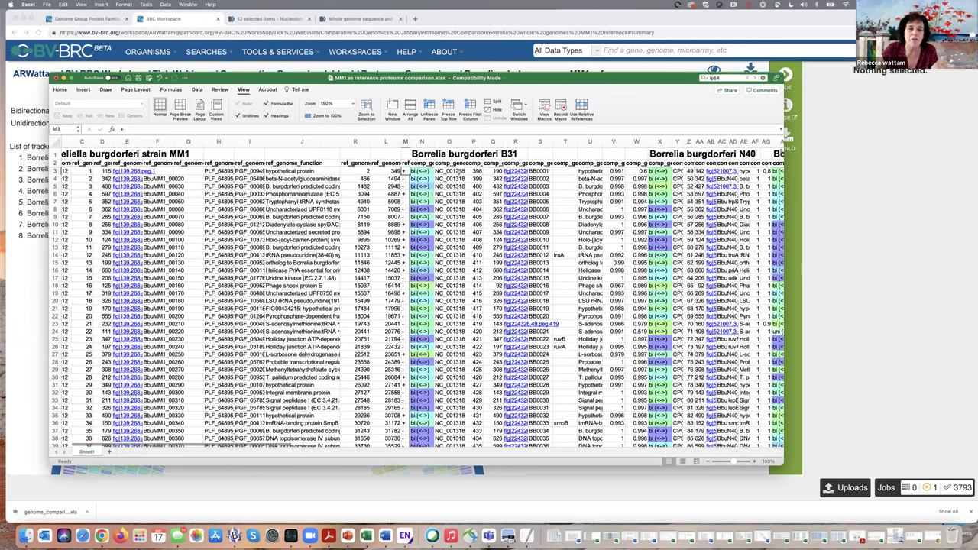
scroll(458, 171, right, 2)
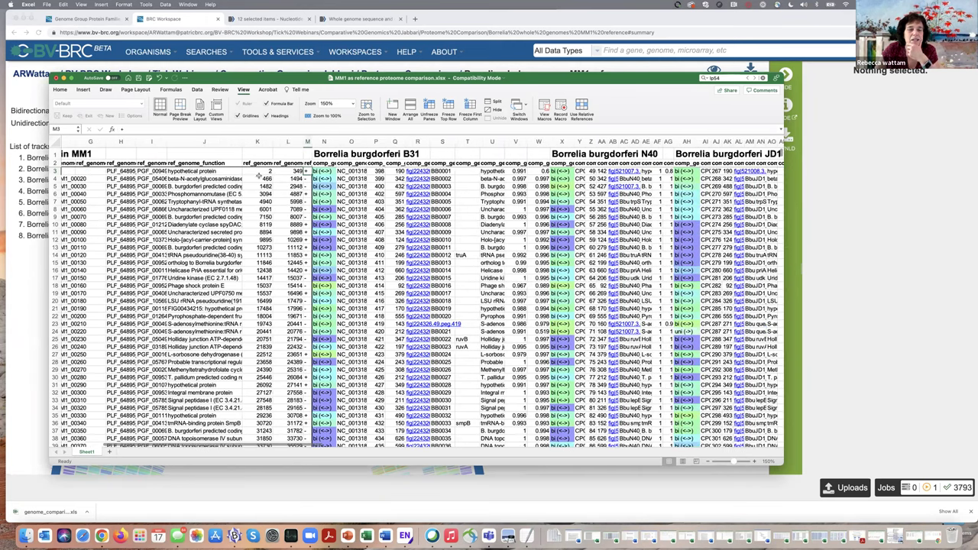
scroll(252, 172, right, 2)
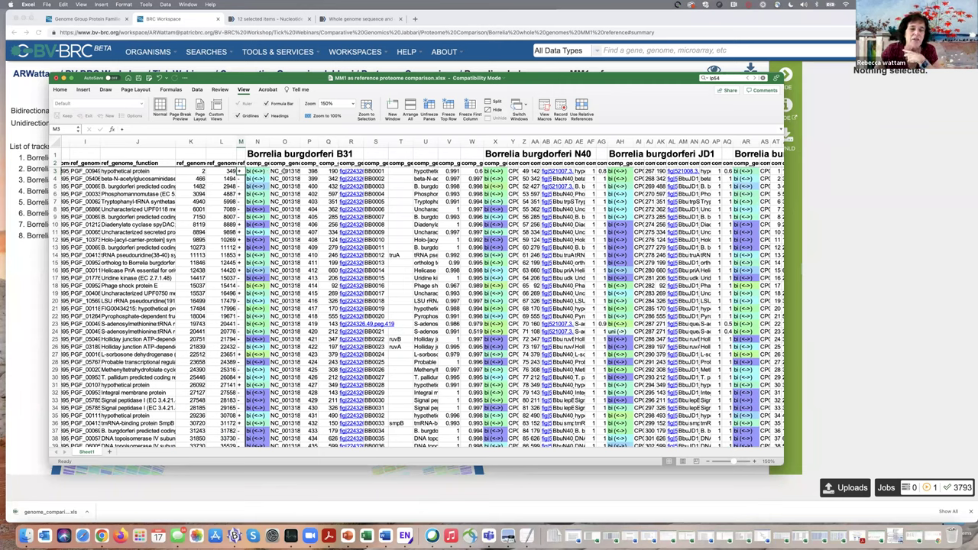
key(Right)
key(Right)
key(Right)
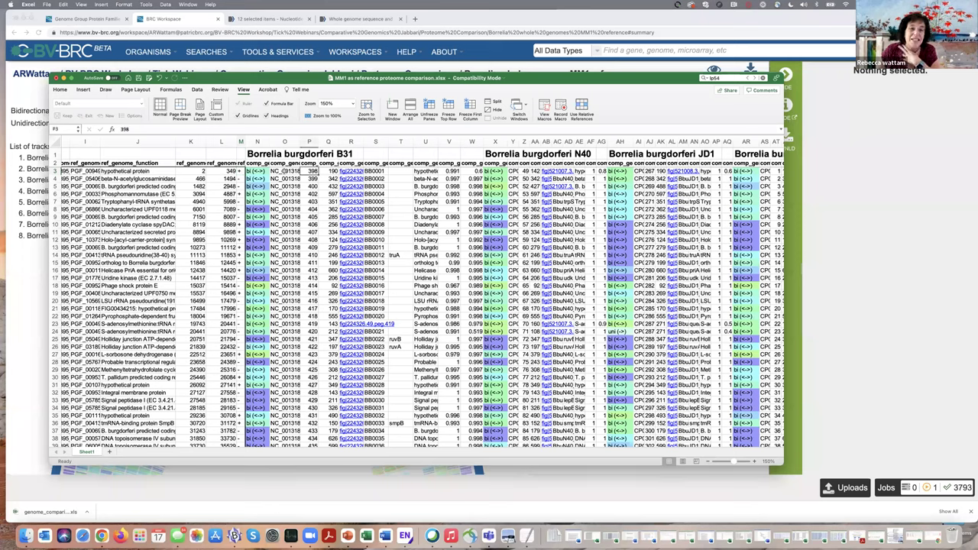
key(Right)
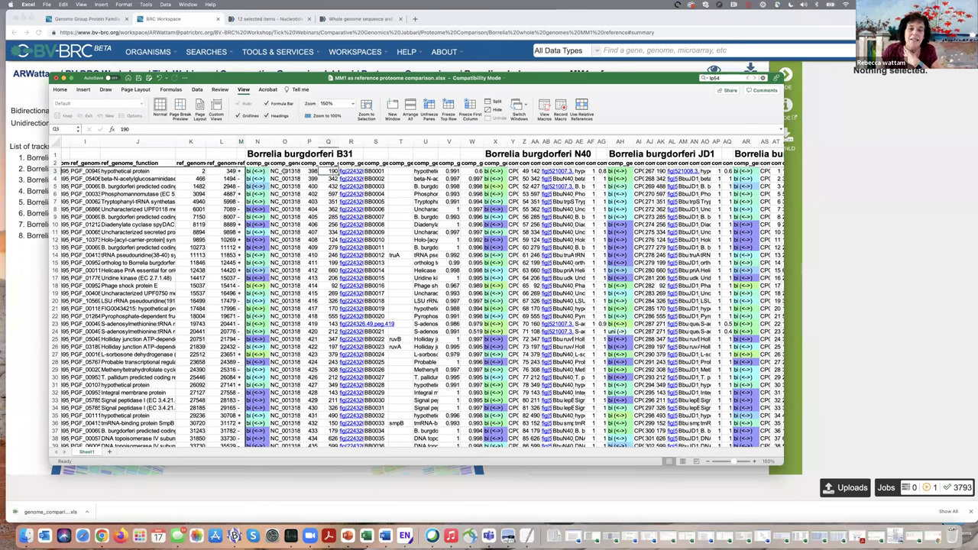
key(Right)
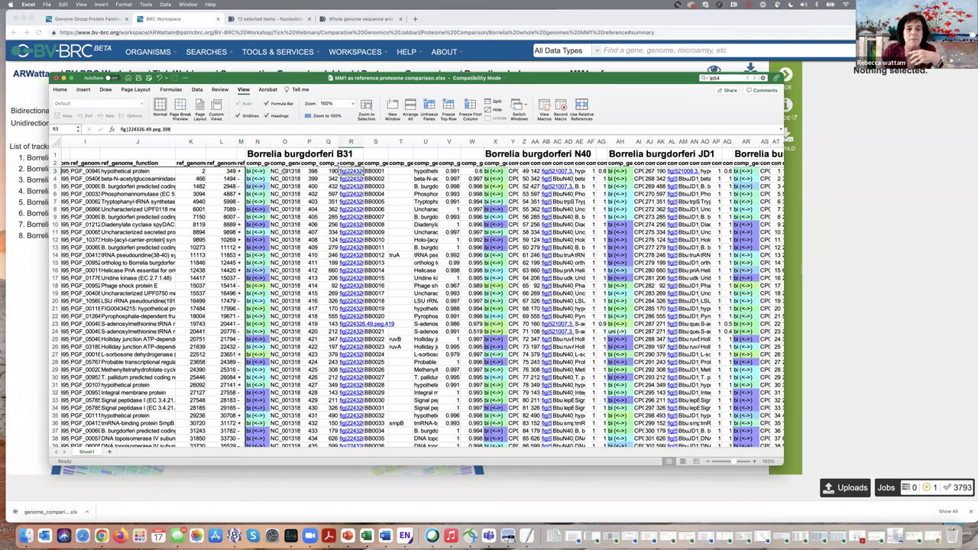
- Review the B31 locus tag, gene name, function, percent identity and sequence coverage columns
key(Right)
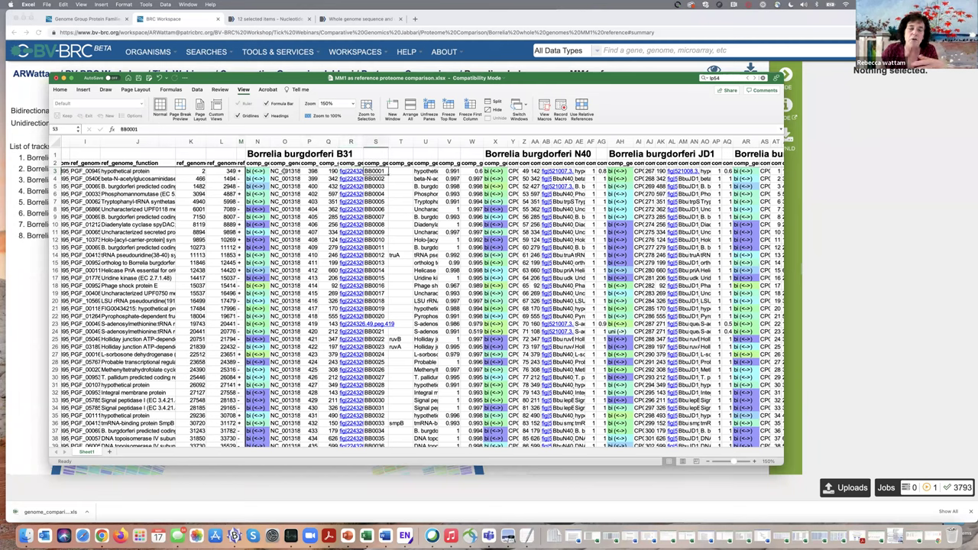
key(Right)
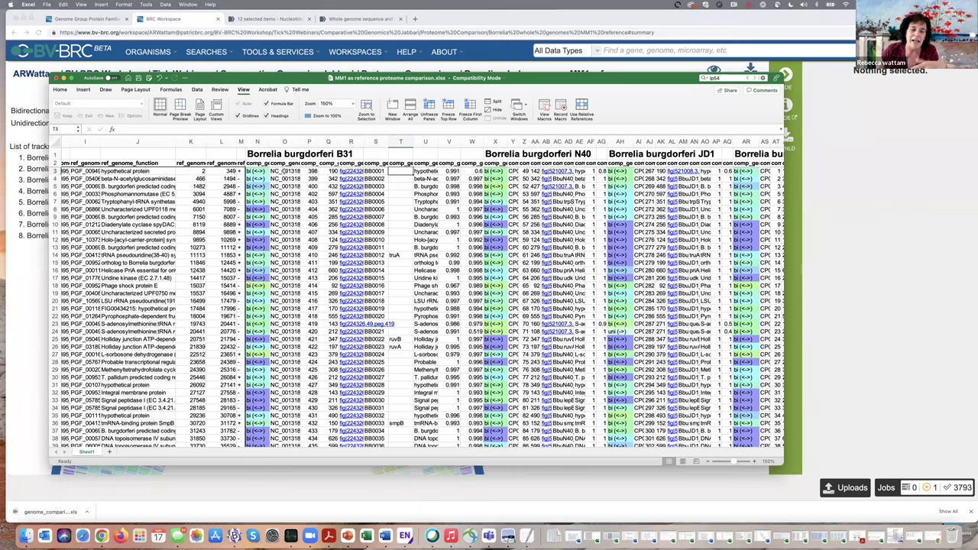
click(398, 255)
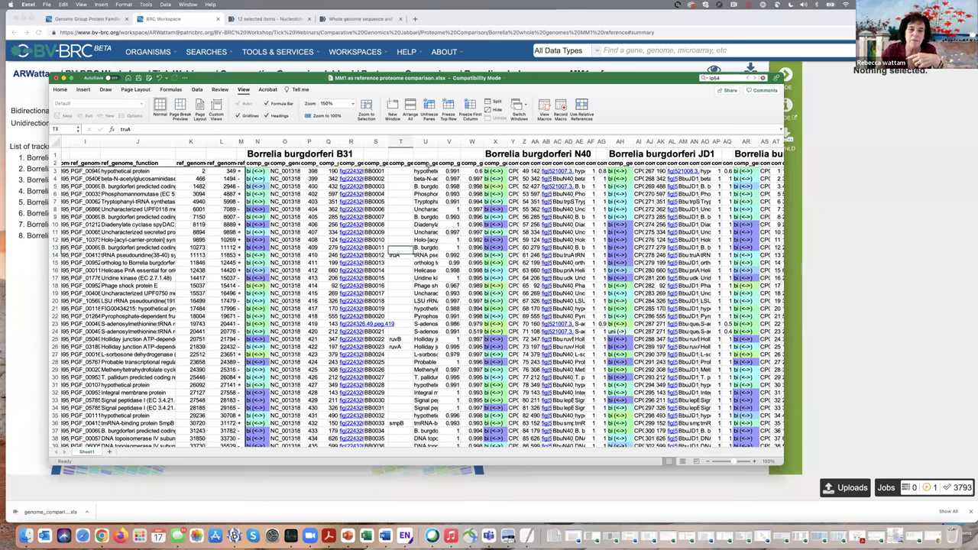
click(425, 172)
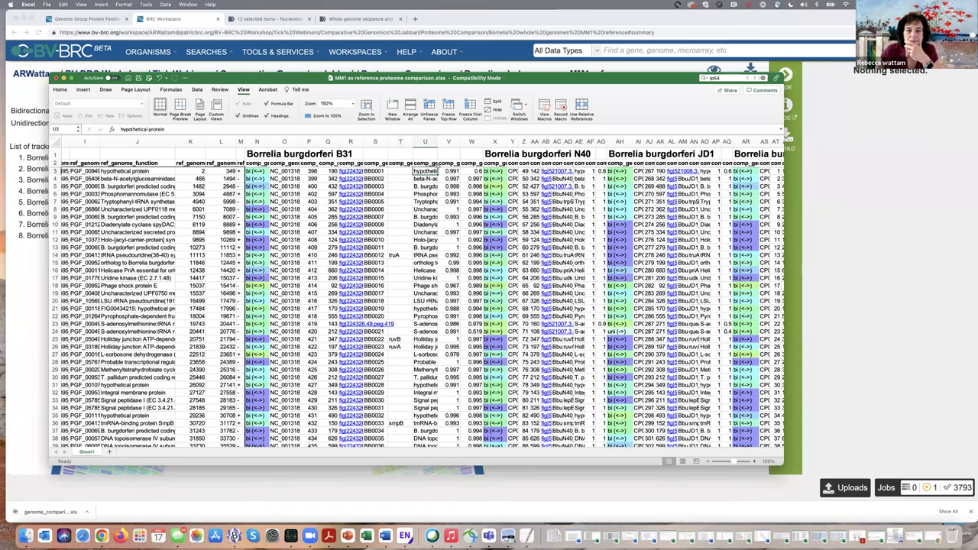
click(455, 163)
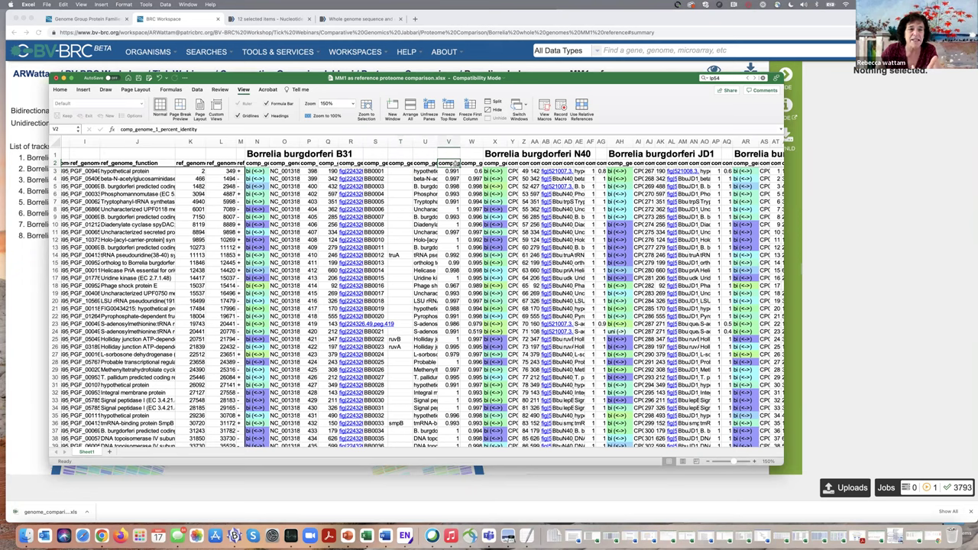
click(473, 163)
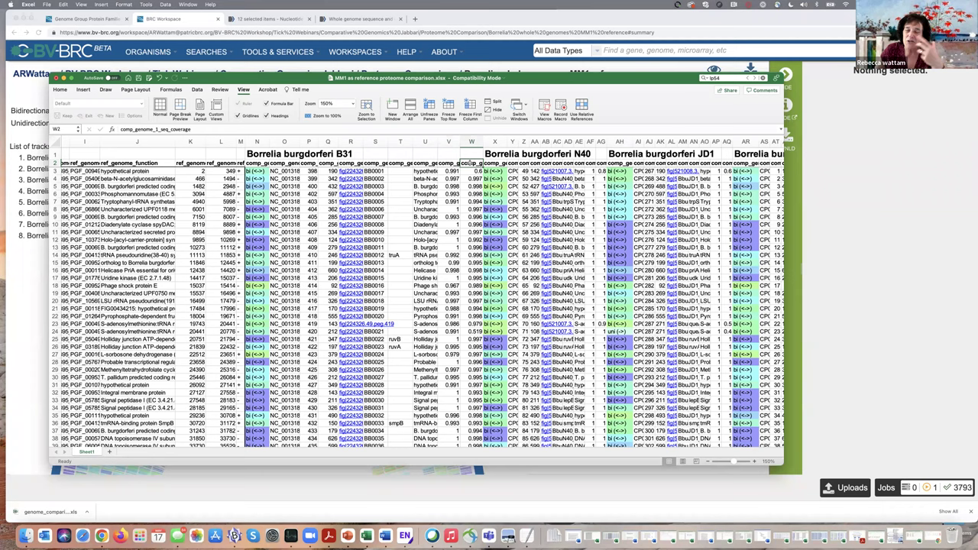
- Set the sheet zoom to 75% and examine the color-coded hits of all compared genomes from the chromosome down to the plasmids
click(353, 104)
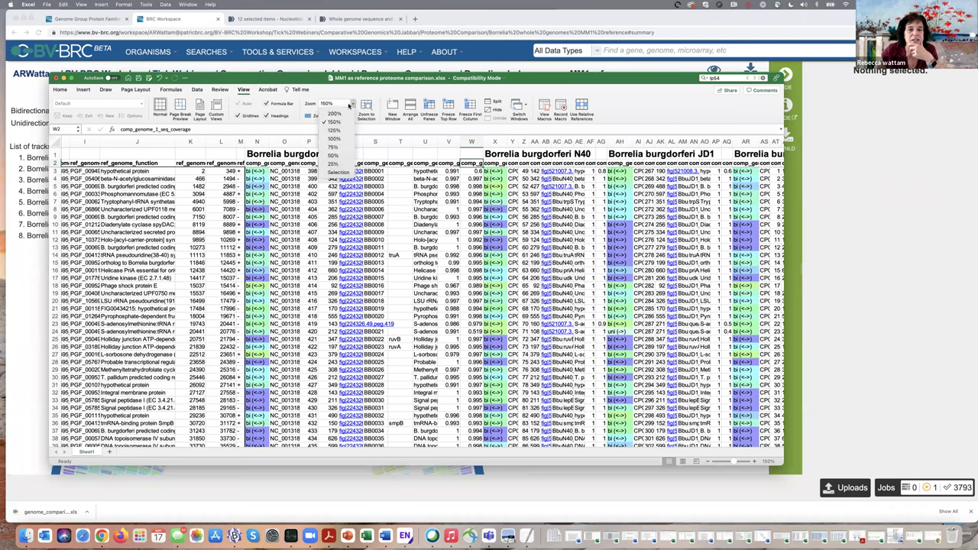
click(332, 148)
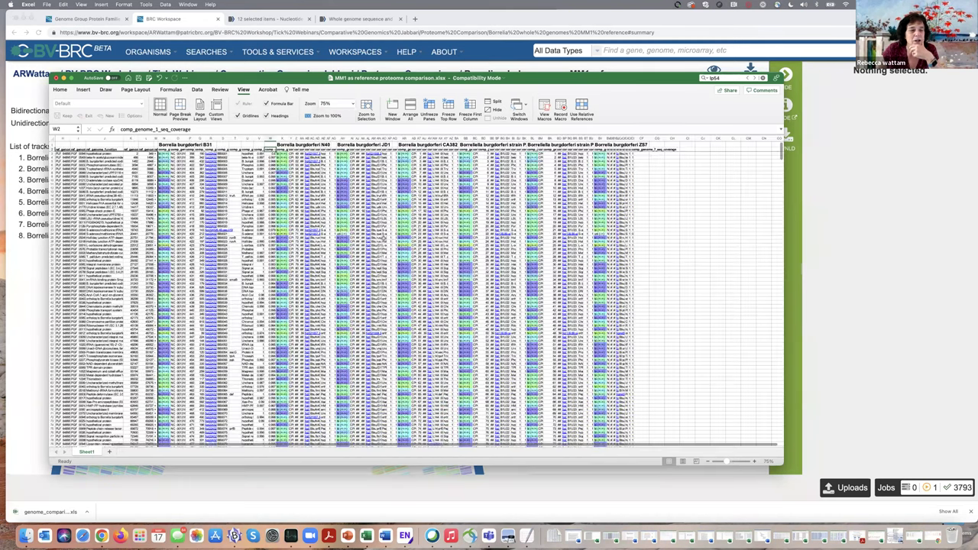
scroll(337, 242, down, 5)
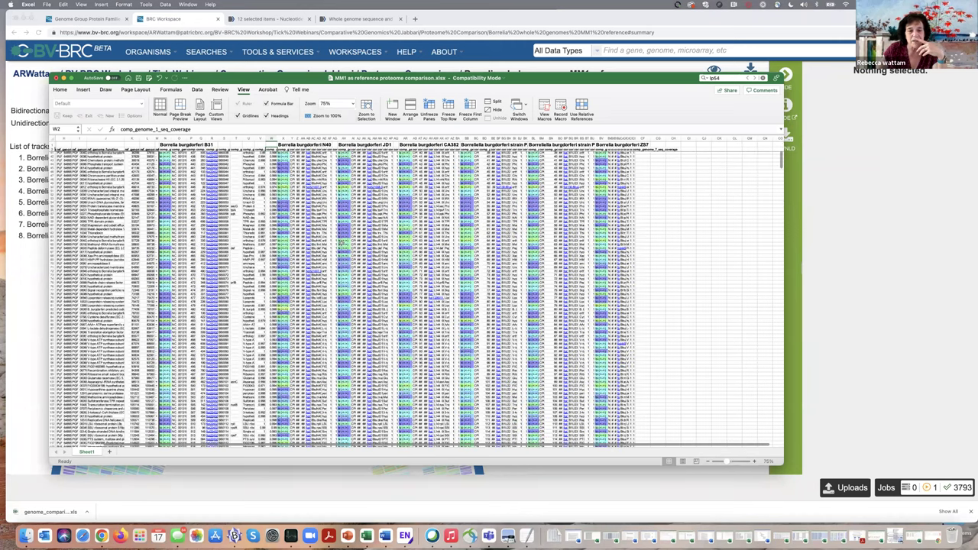
scroll(416, 298, down, 10)
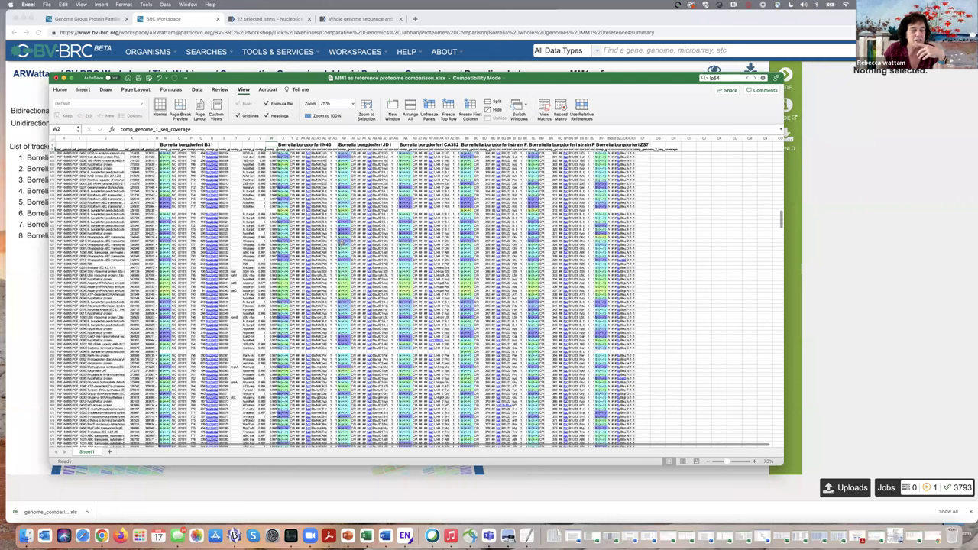
scroll(343, 241, left, 5)
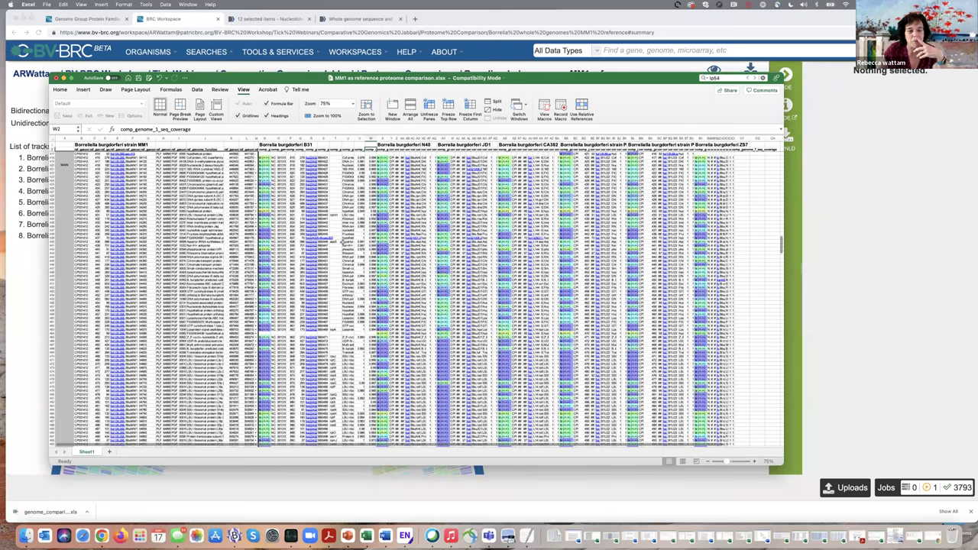
scroll(343, 241, down, 15)
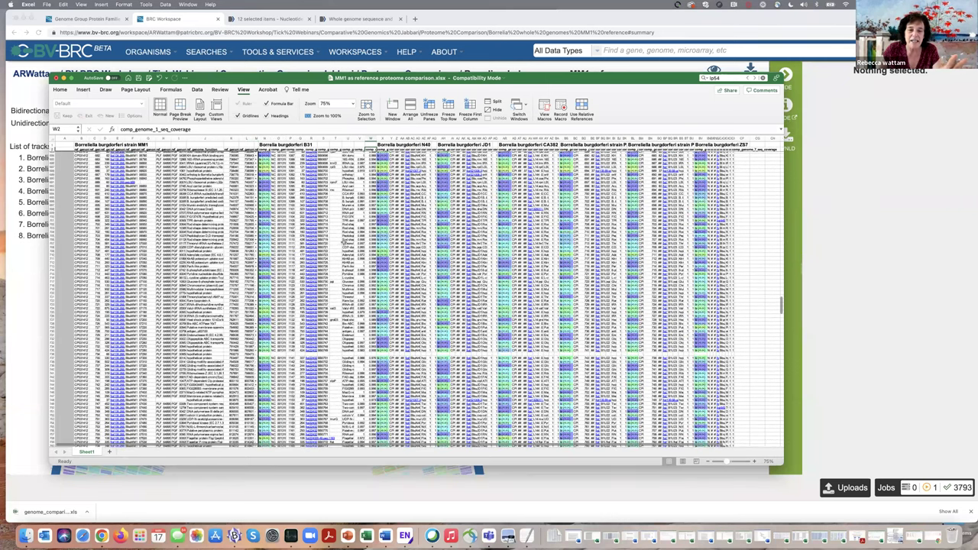
scroll(343, 242, down, 10)
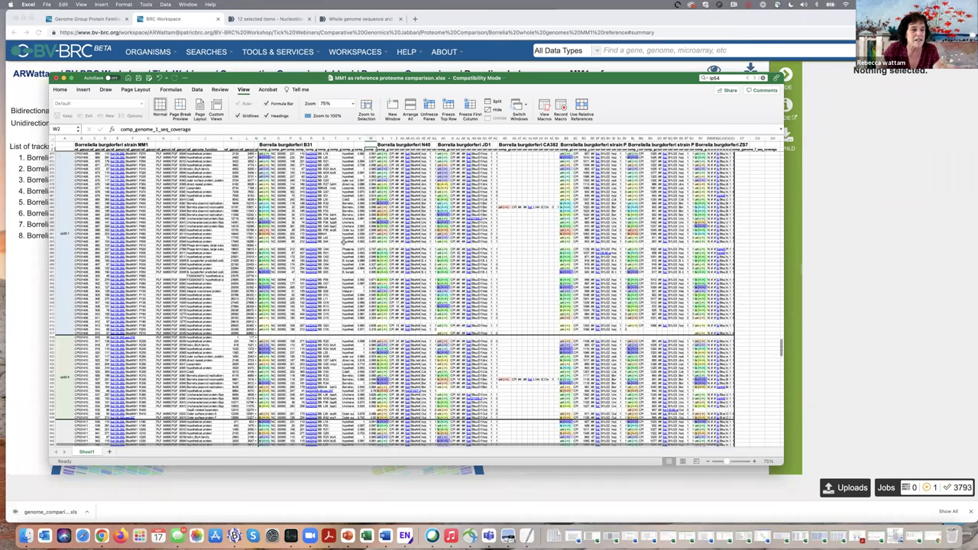
- Examine the cp32-1 plasmid block across the compared genomes, checking the hits under Borrelia burgdorferi JD1 and CA382
scroll(341, 243, down, 10)
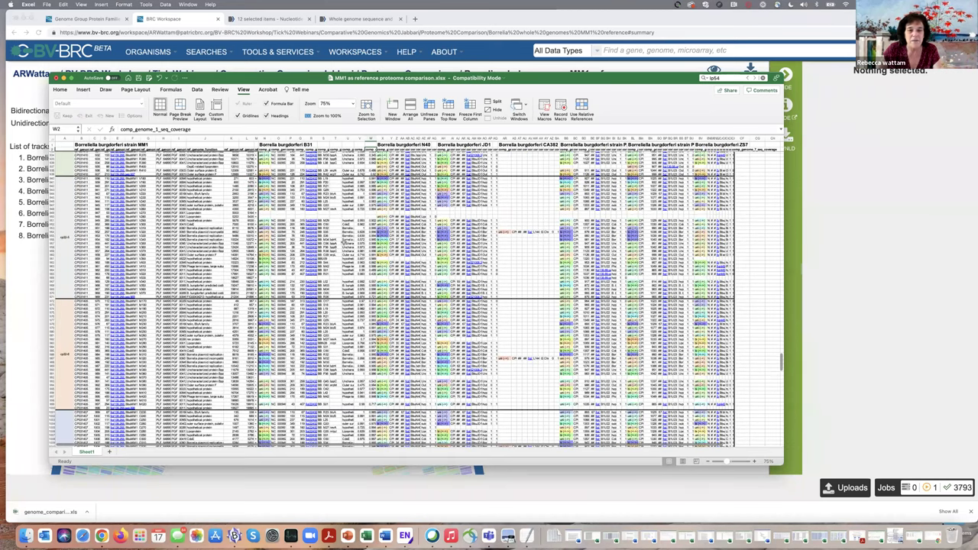
scroll(344, 243, down, 10)
scroll(343, 242, up, 3)
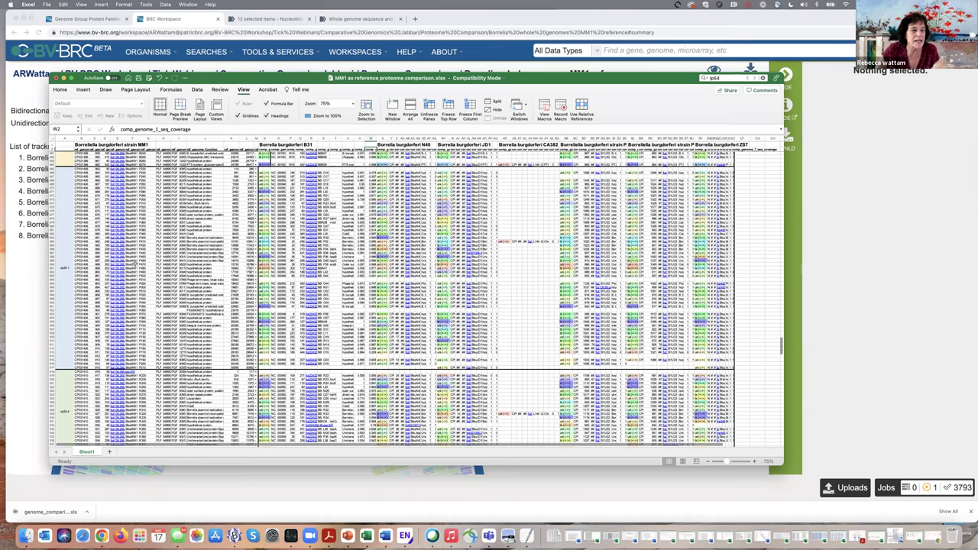
click(65, 269)
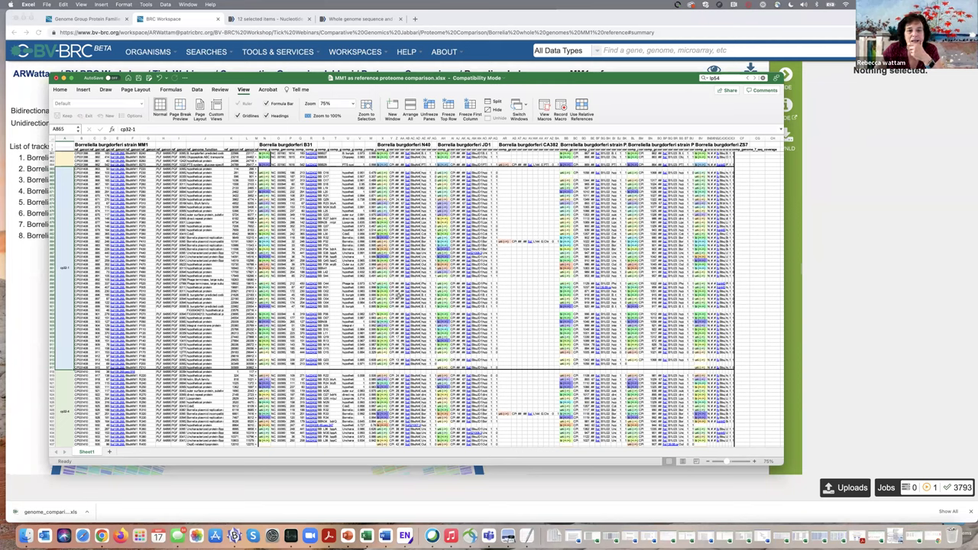
click(516, 198)
click(434, 145)
click(443, 145)
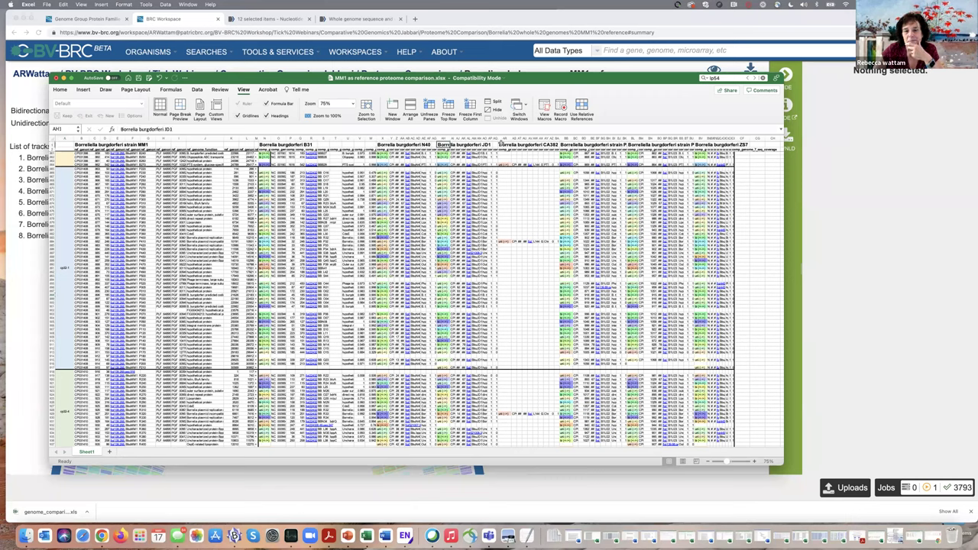
click(501, 145)
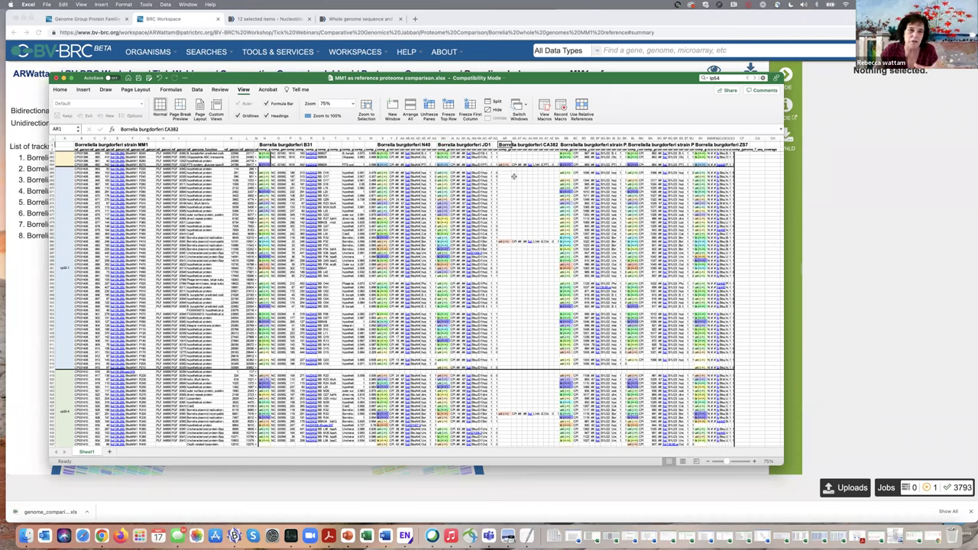
- Review the color-coded hits of the remaining plasmids down to the green block at the end of the table
scroll(328, 280, down, 5)
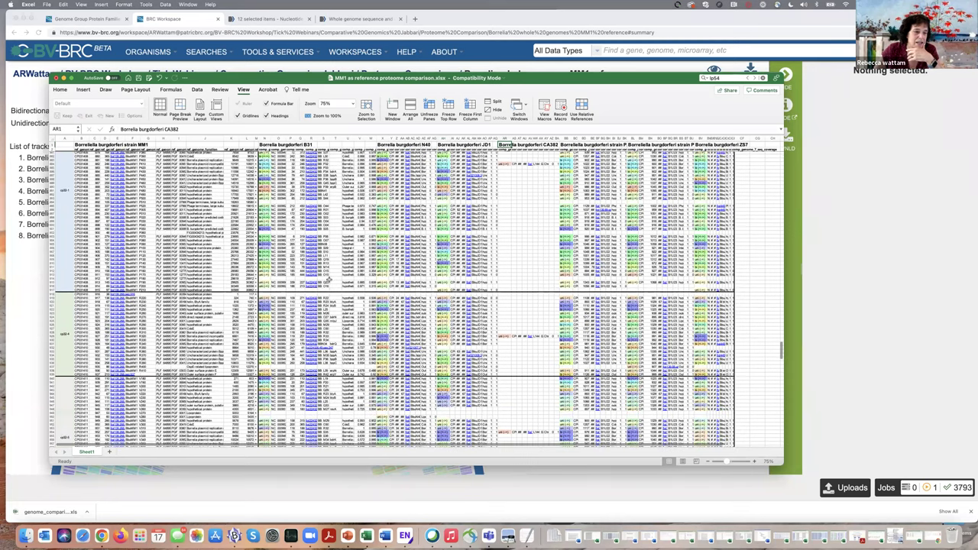
scroll(328, 279, down, 3)
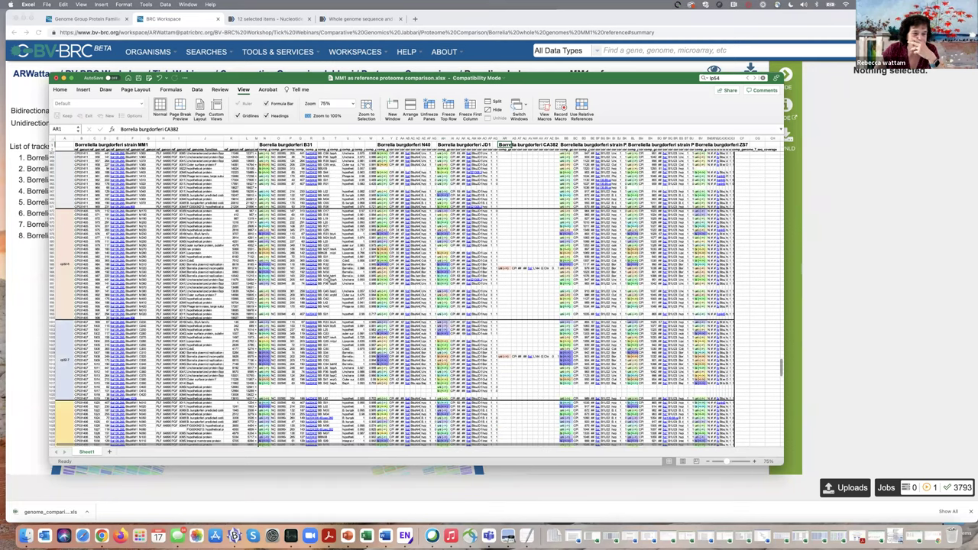
scroll(329, 279, down, 10)
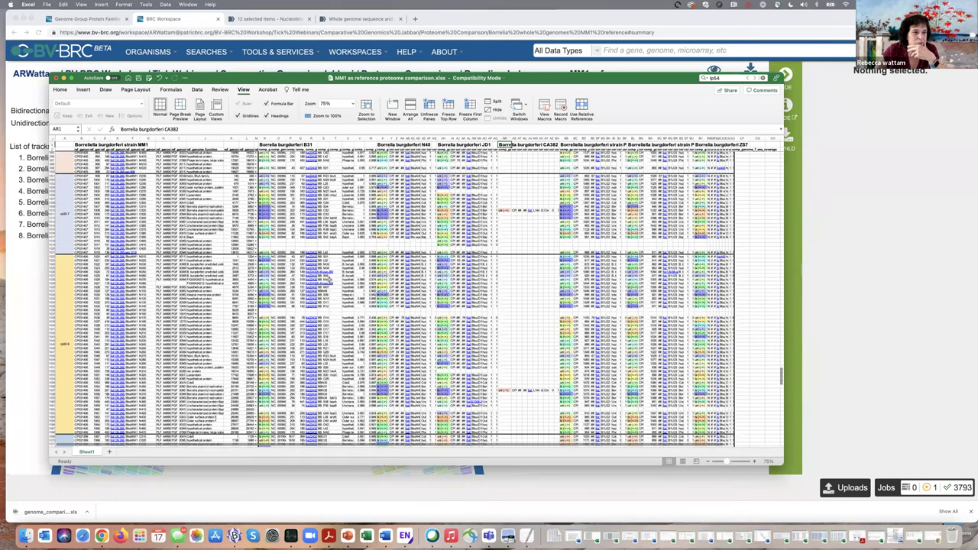
scroll(329, 280, down, 10)
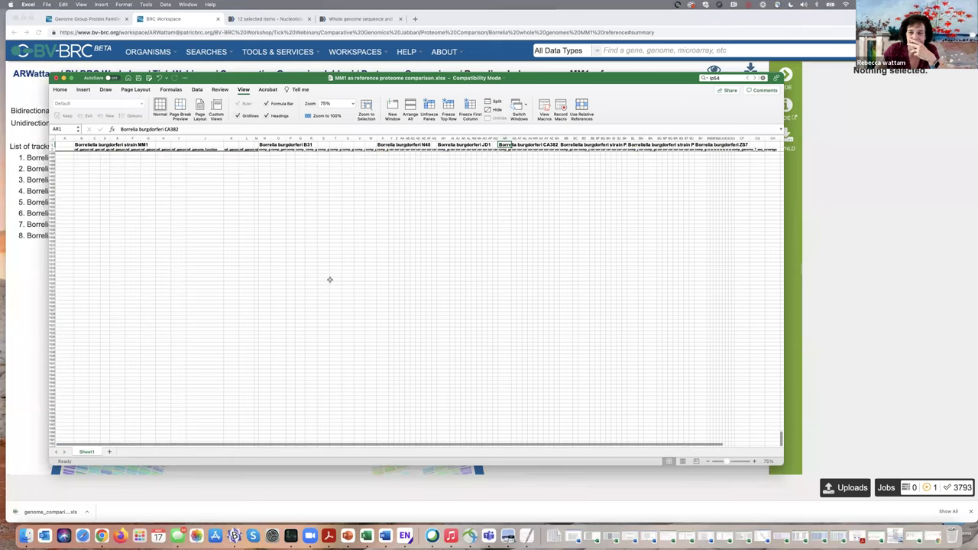
scroll(329, 280, up, 5)
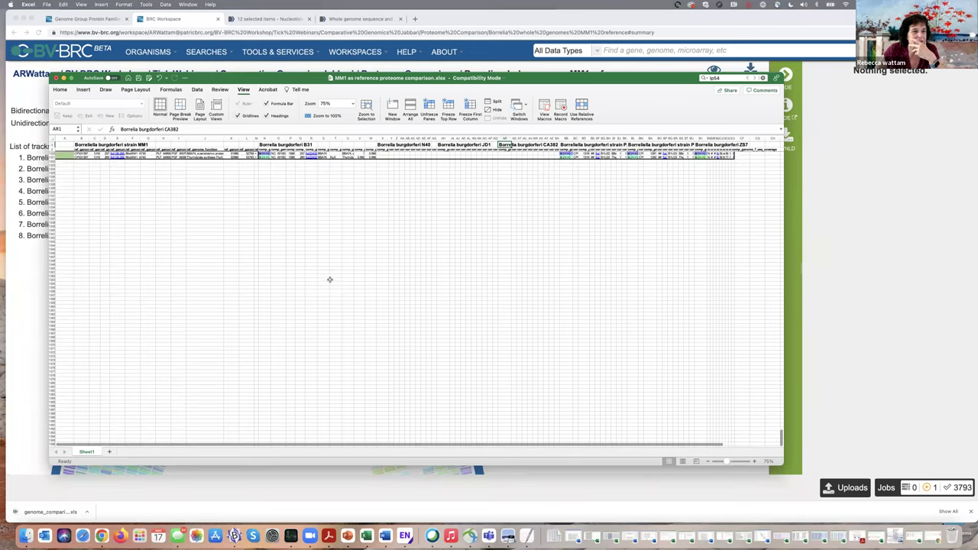
scroll(337, 279, up, 5)
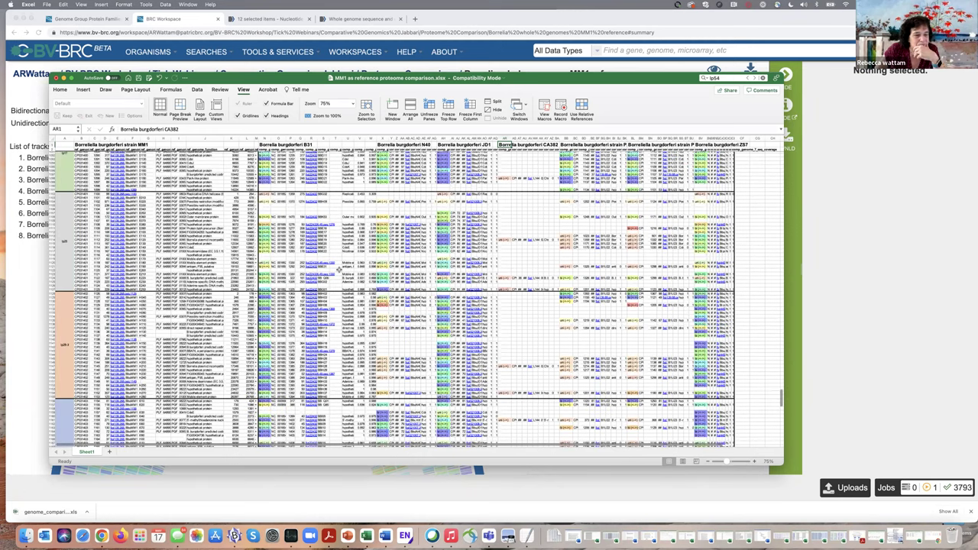
scroll(336, 279, up, 5)
click(336, 279)
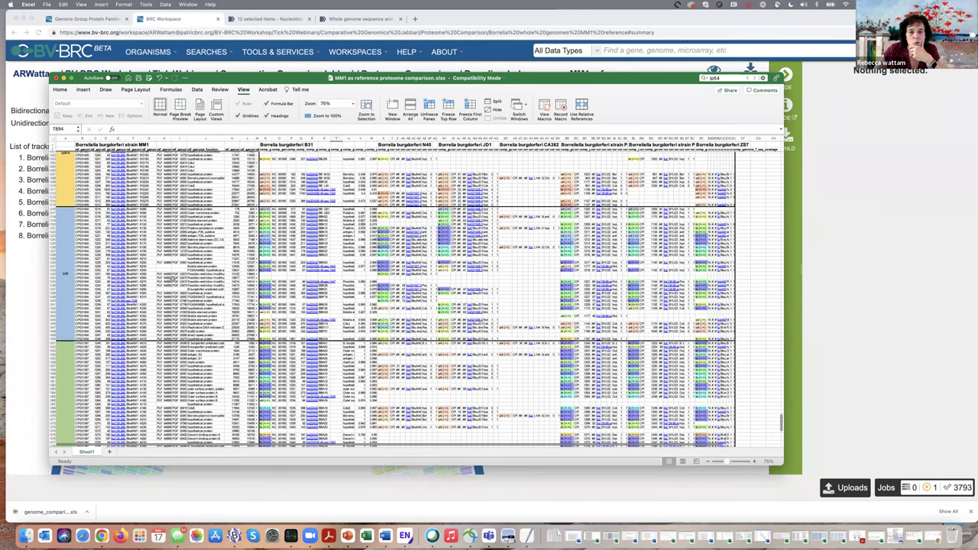
scroll(219, 252, down, 5)
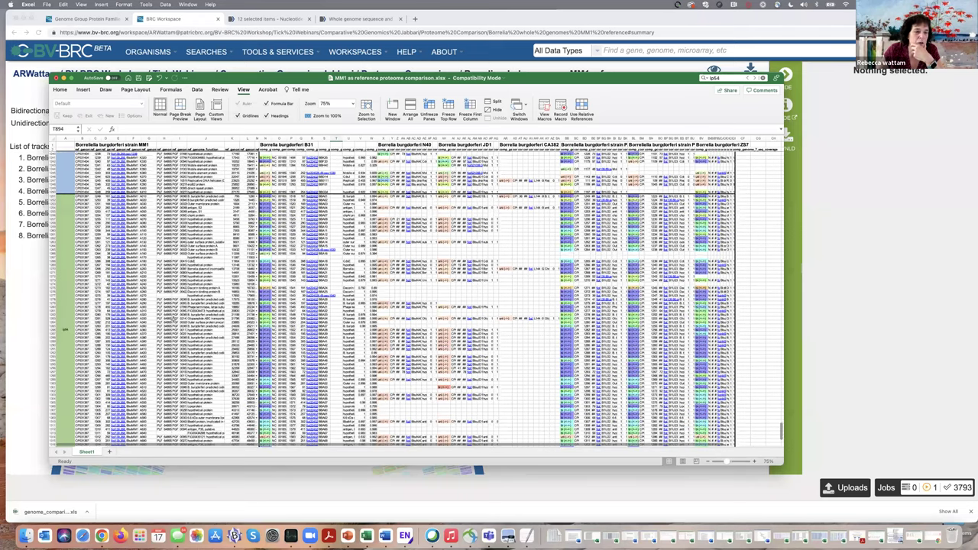
scroll(417, 299, down, 5)
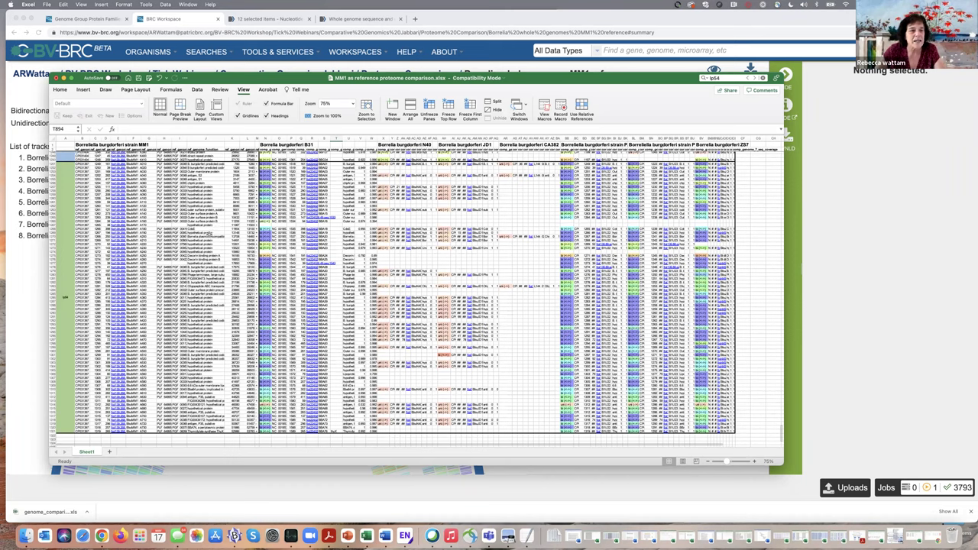
- Compare the last plasmid's hits across the Borrelia burgdorferi B31, JD1, CA382, PAbe and ZS7 genome columns
click(271, 144)
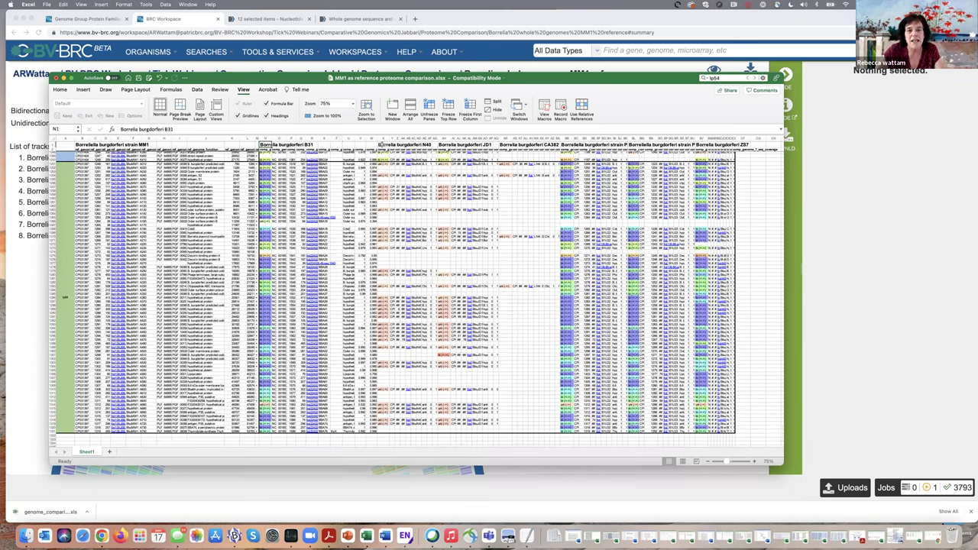
click(444, 145)
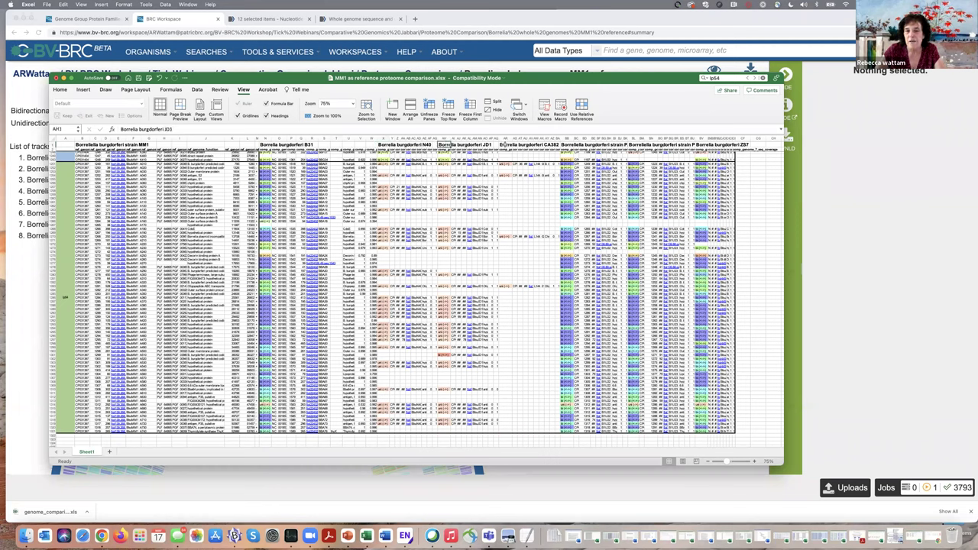
click(504, 146)
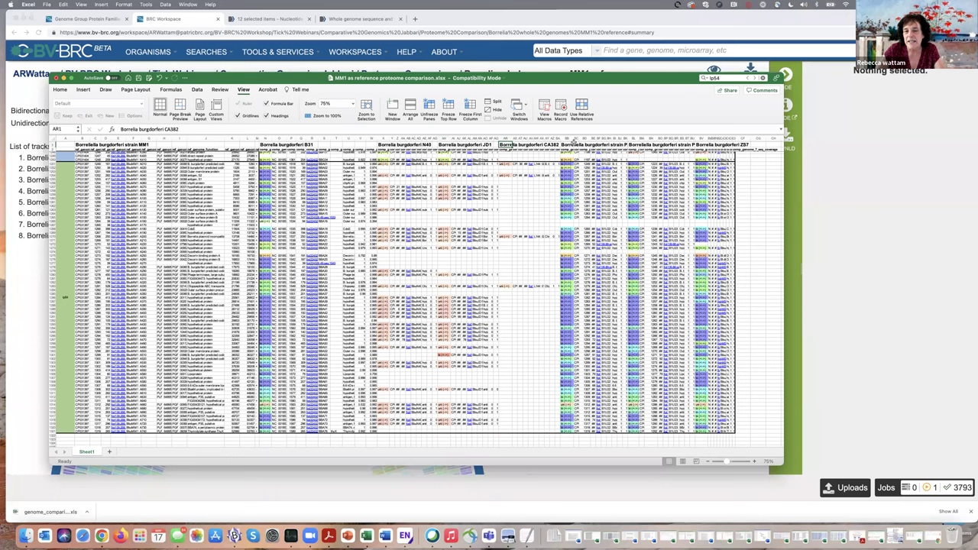
click(564, 145)
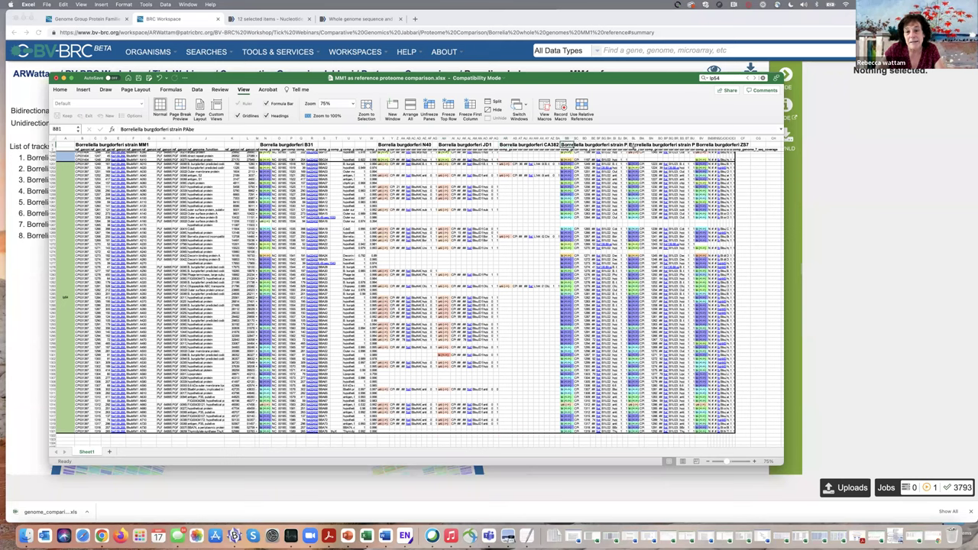
click(698, 143)
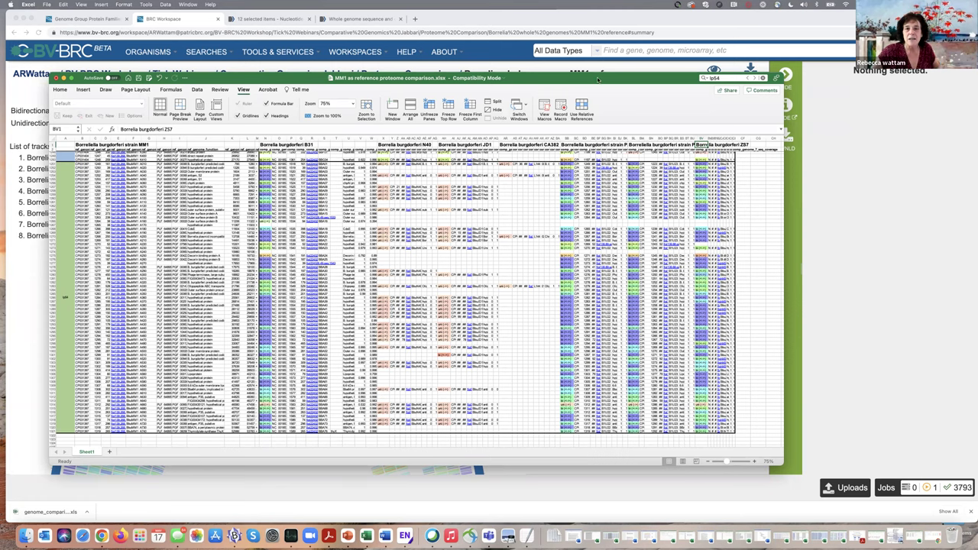
- Move the workbook window aside to view the percent identity color scale and circular genome map, and return to the table
drag(600, 78, 109, 217)
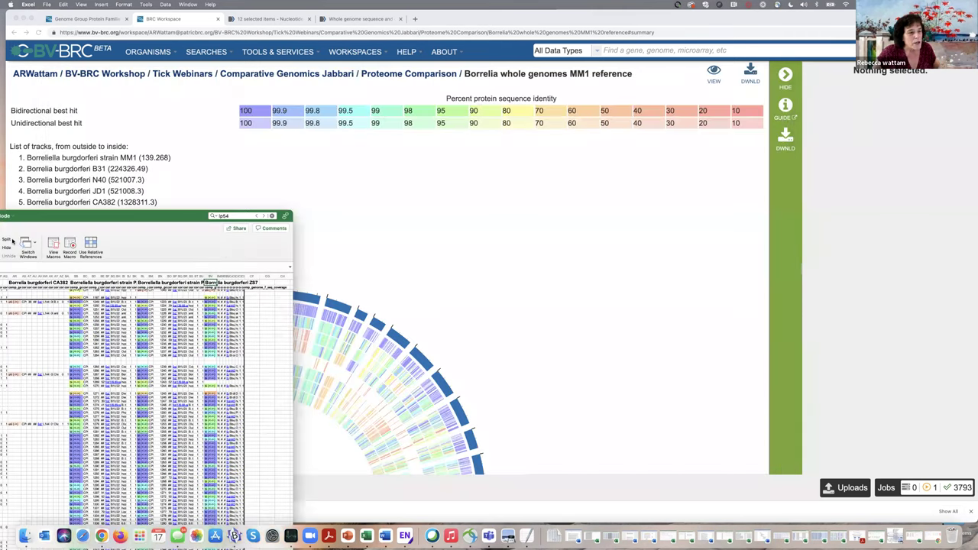
key(super+h)
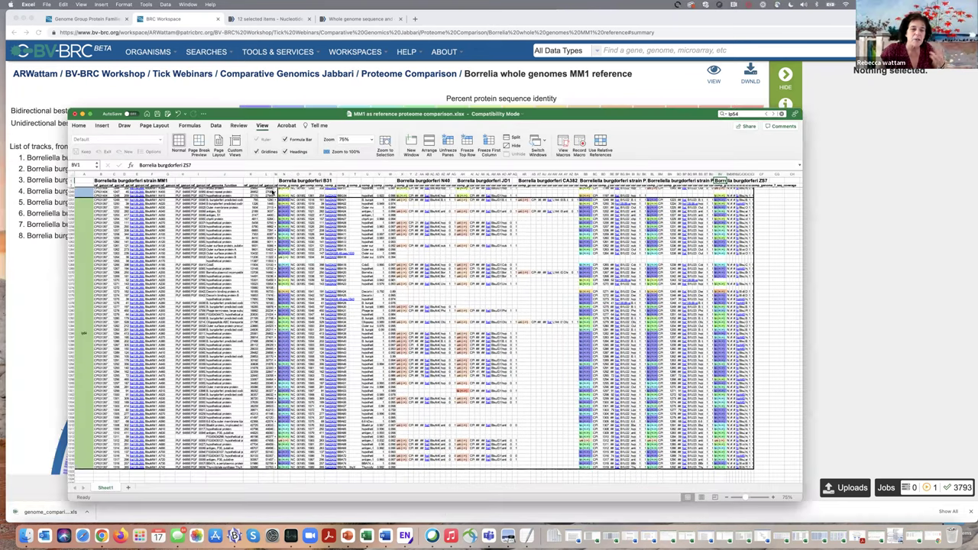
scroll(273, 192, up, 3)
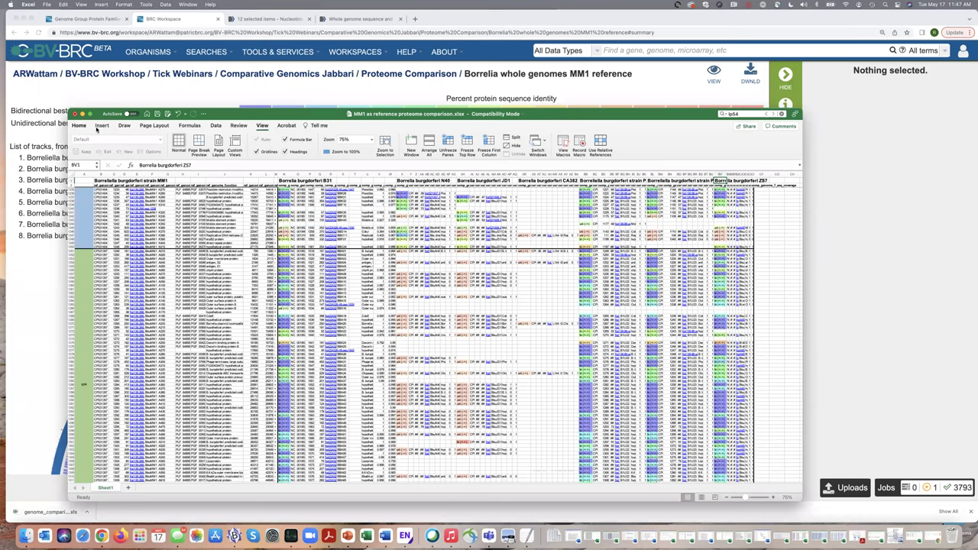
- Set the sheet zoom to 150% and bring the first gene rows of the MM1 and Borrelia burgdorferi B31 columns into view
click(371, 139)
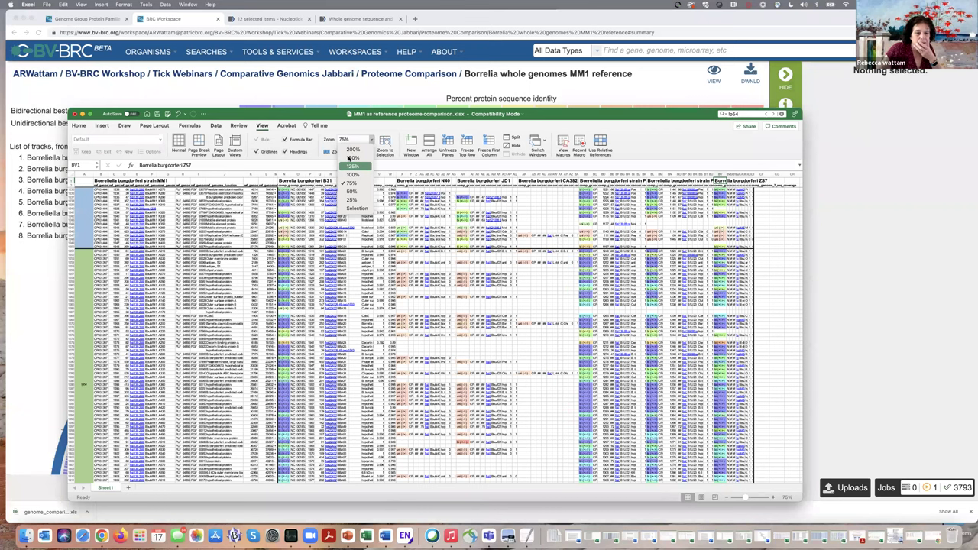
key(Escape)
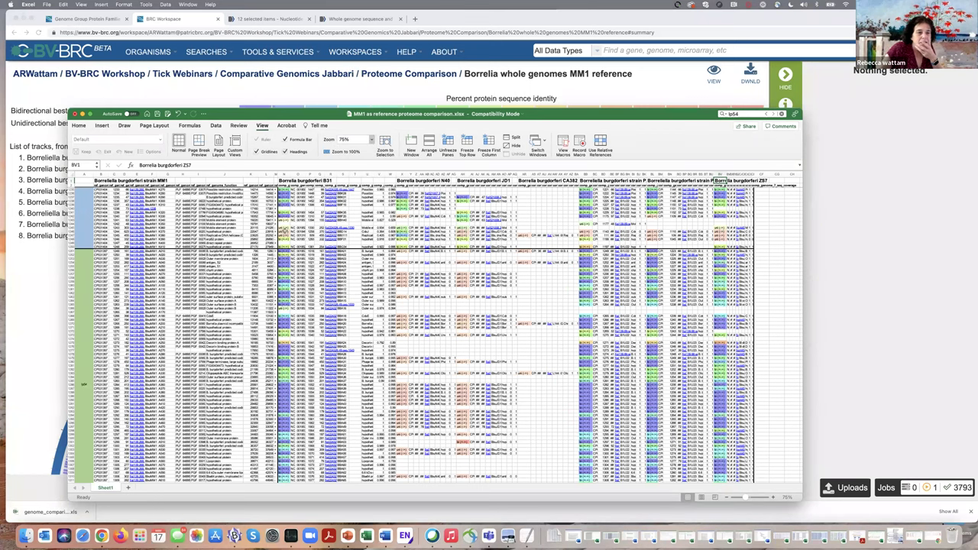
scroll(266, 229, up, 5)
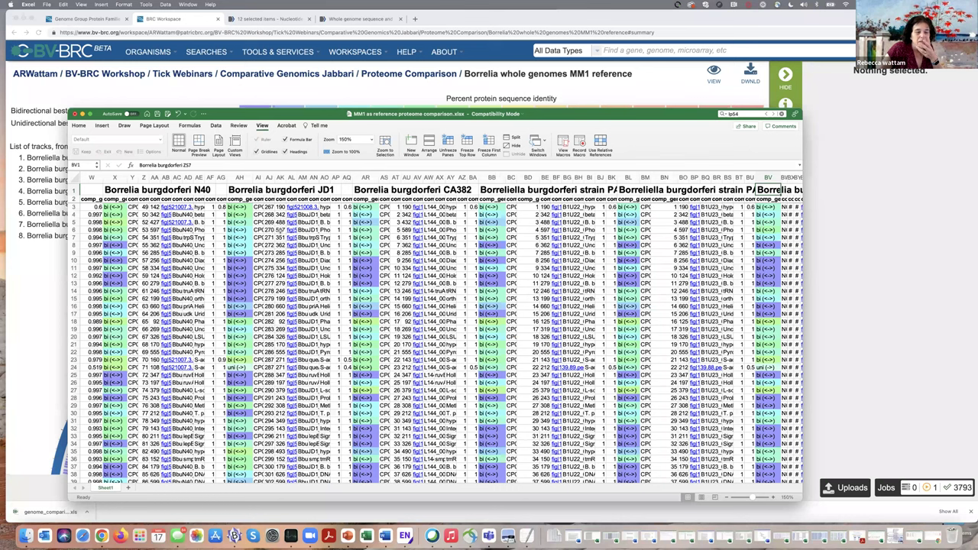
scroll(282, 229, left, 1)
scroll(337, 245, left, 10)
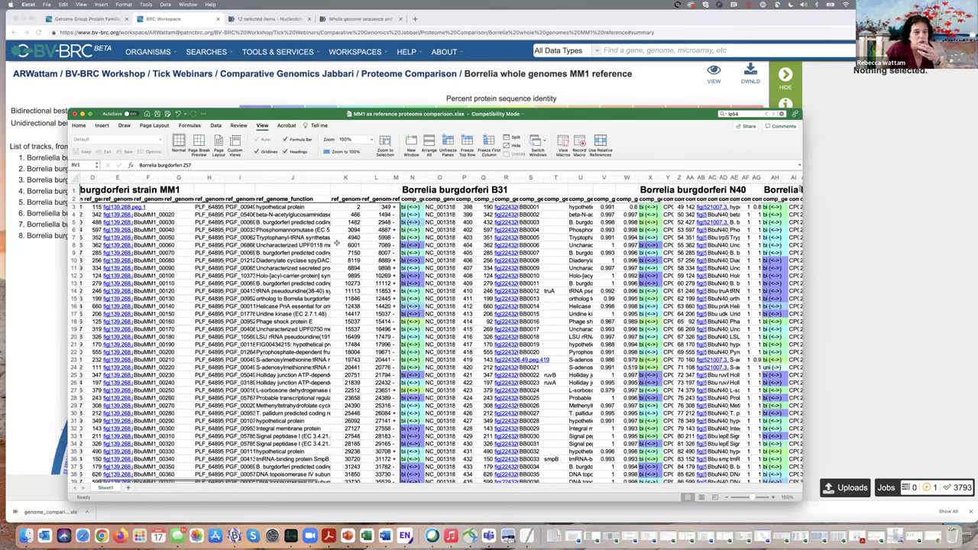
scroll(461, 207, right, 1)
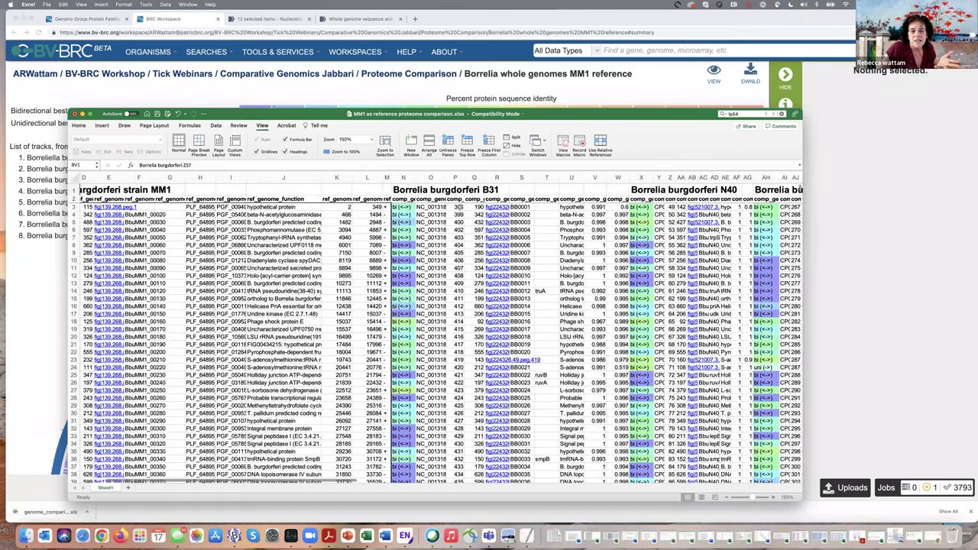
- Trace the consecutive gene numbers in the B31 comparison gene column from row 3 to row 11
click(460, 207)
key(Down)
key(Down)
key(Down)
key(Down)
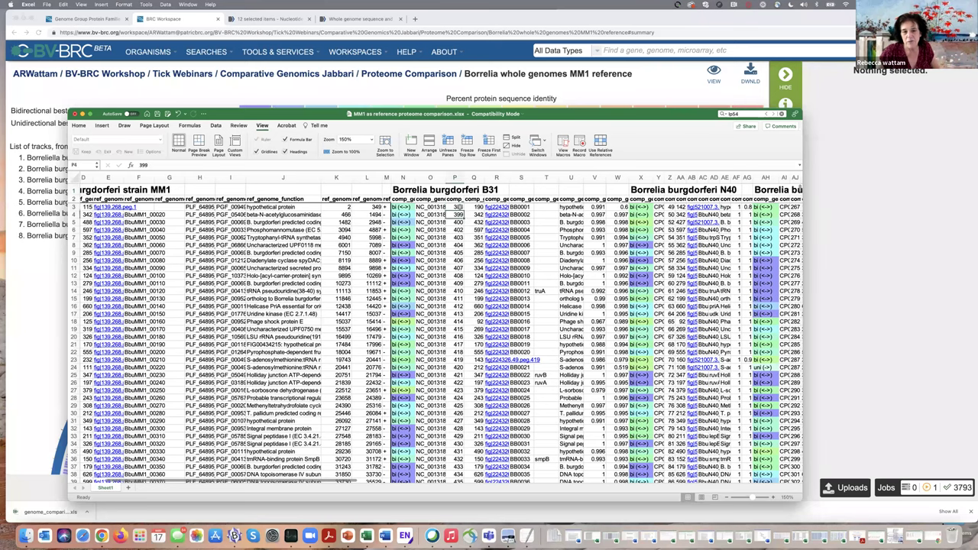
key(Down)
key(Down)
key(Down)
key(Down)
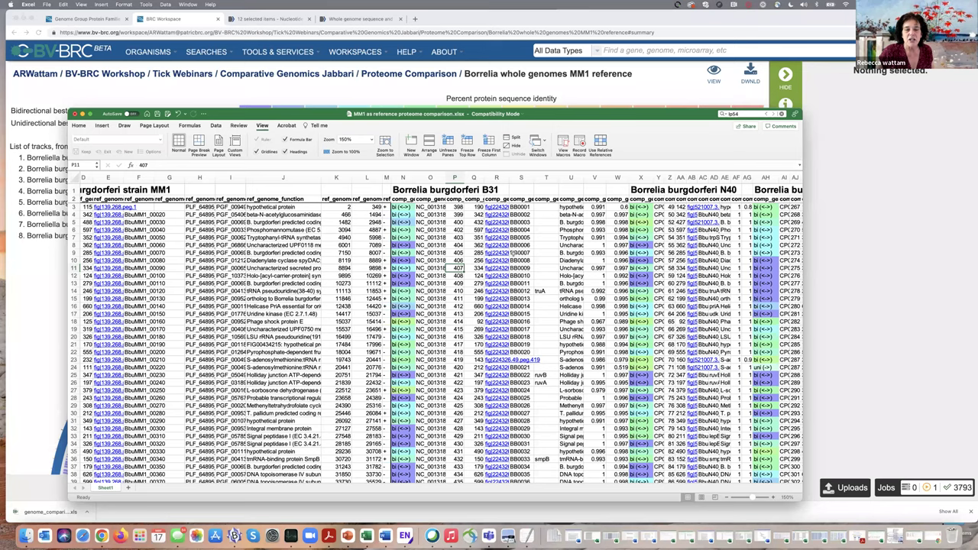
- Examine the B31 gene order against MM1 down the chromosome rows, looking for genes without a match
scroll(513, 244, down, 3)
scroll(513, 253, down, 2)
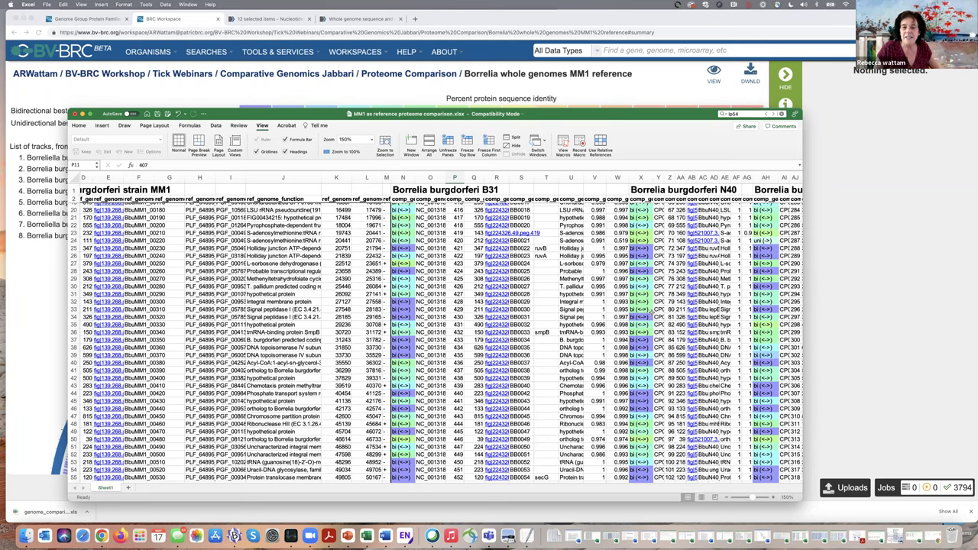
scroll(609, 311, right, 2)
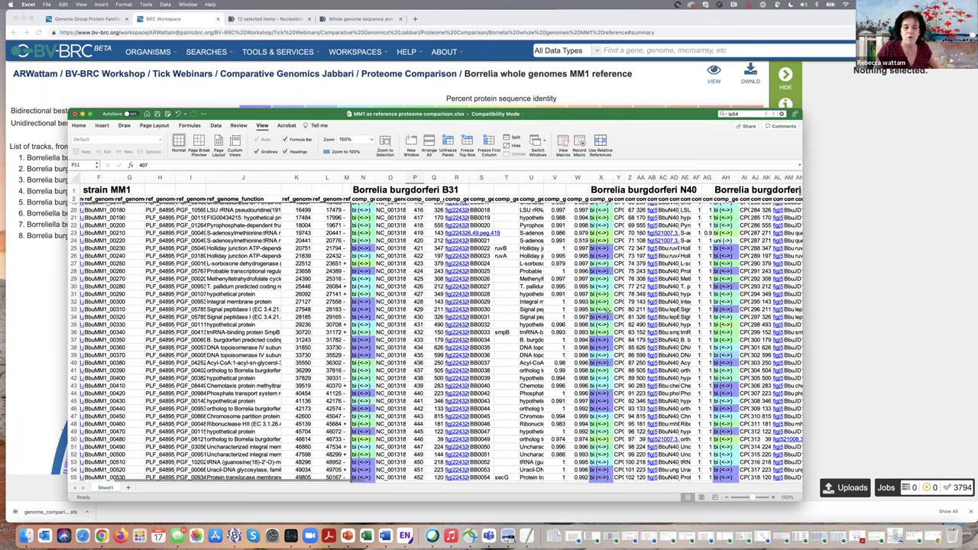
scroll(609, 311, down, 15)
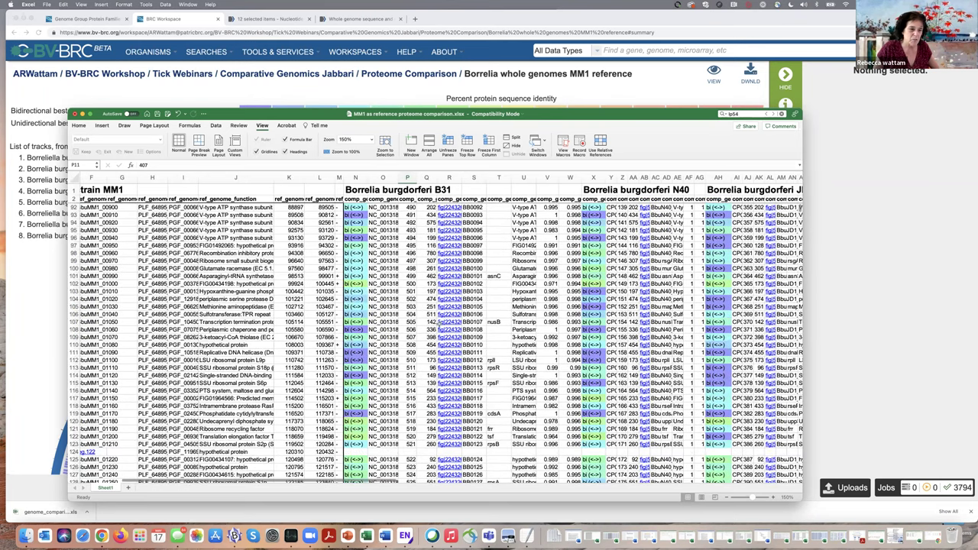
scroll(679, 388, down, 10)
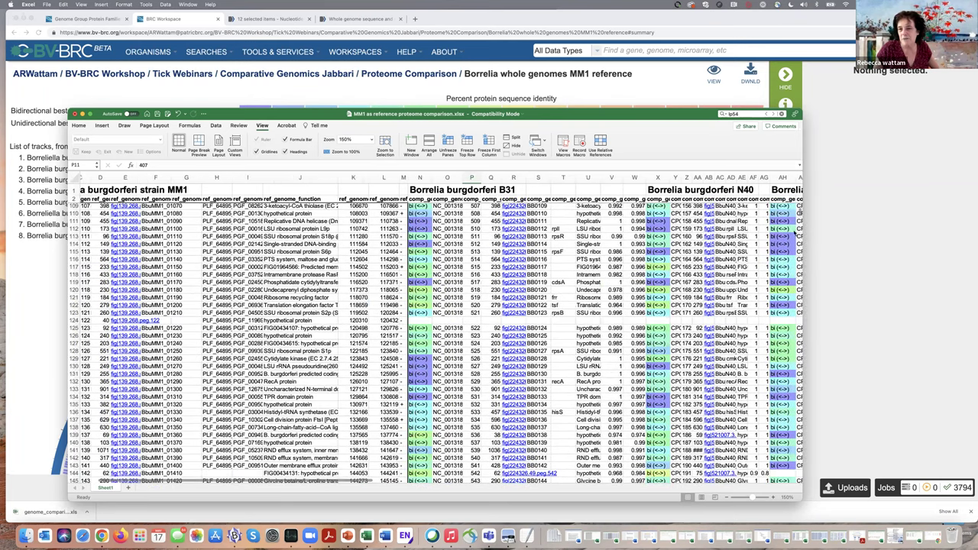
scroll(799, 251, left, 3)
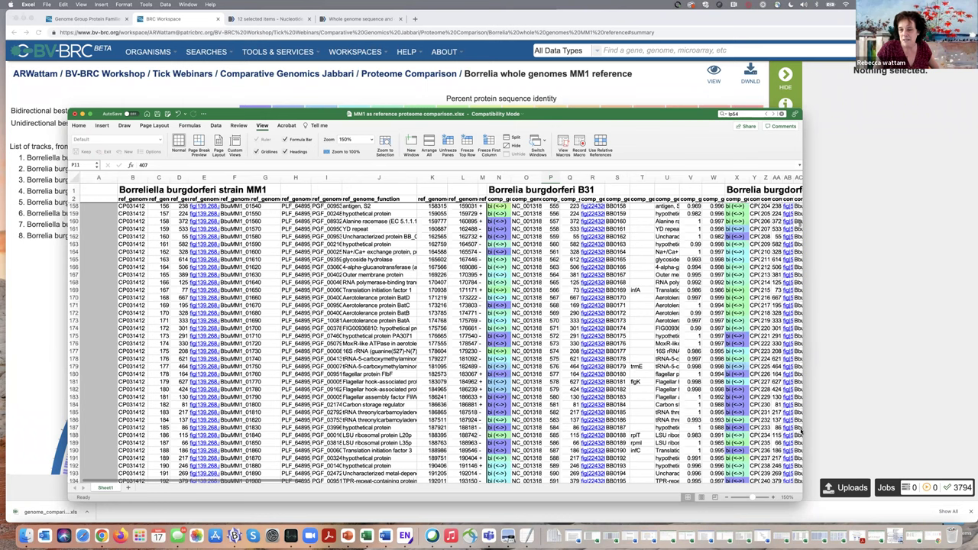
scroll(800, 432, down, 20)
scroll(583, 291, down, 20)
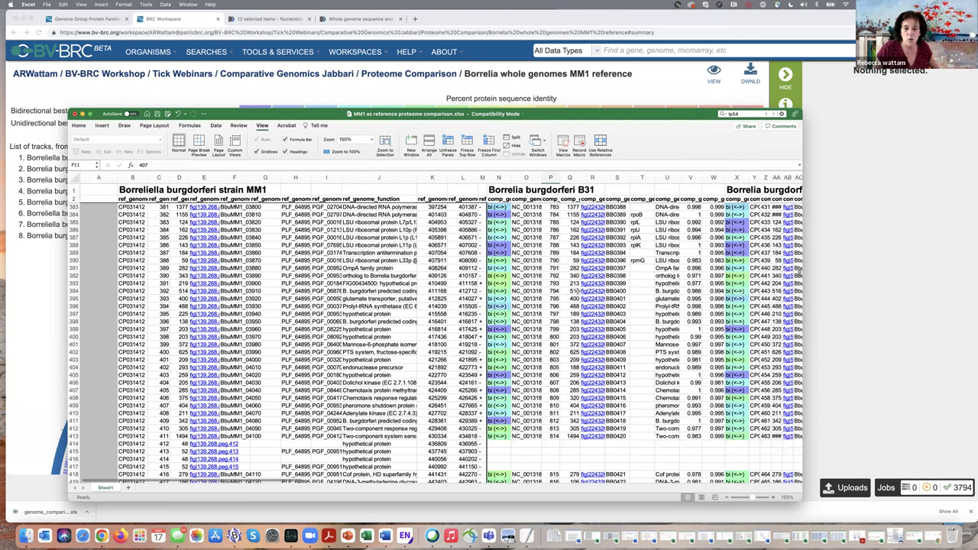
- Trace the consecutive B31 comparison gene numbers on MM1 plasmid CP031401 from row 1113 to row 1117
scroll(577, 292, down, 20)
scroll(601, 337, right, 2)
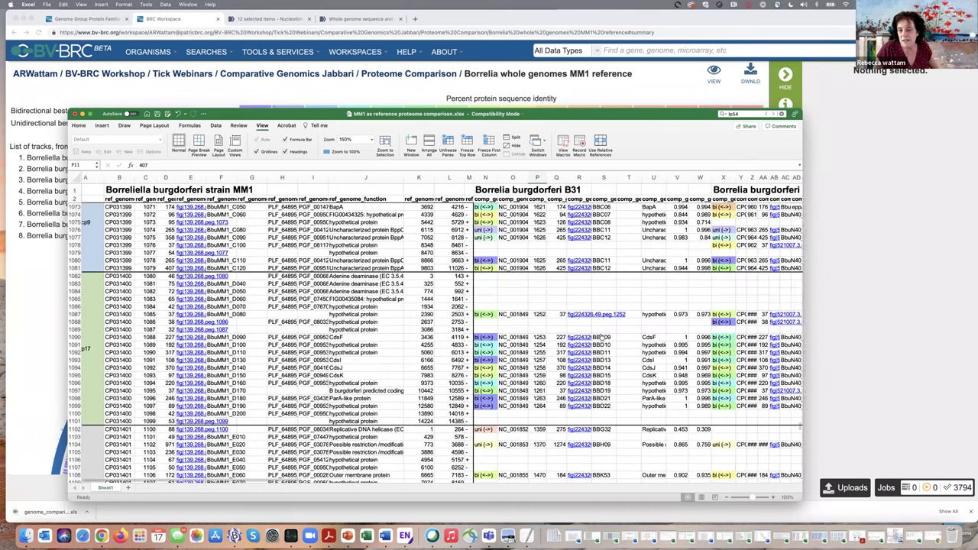
scroll(602, 338, right, 2)
scroll(601, 337, down, 1)
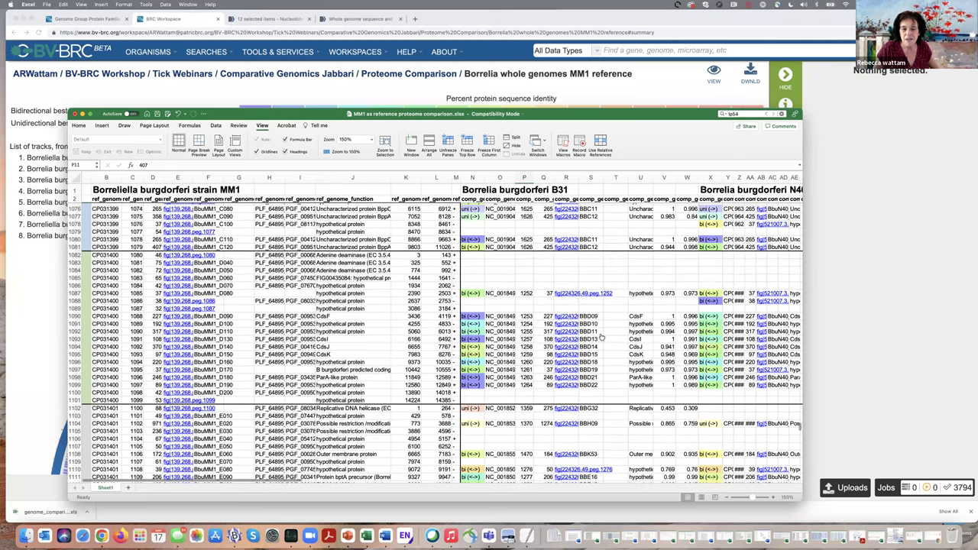
scroll(535, 306, down, 4)
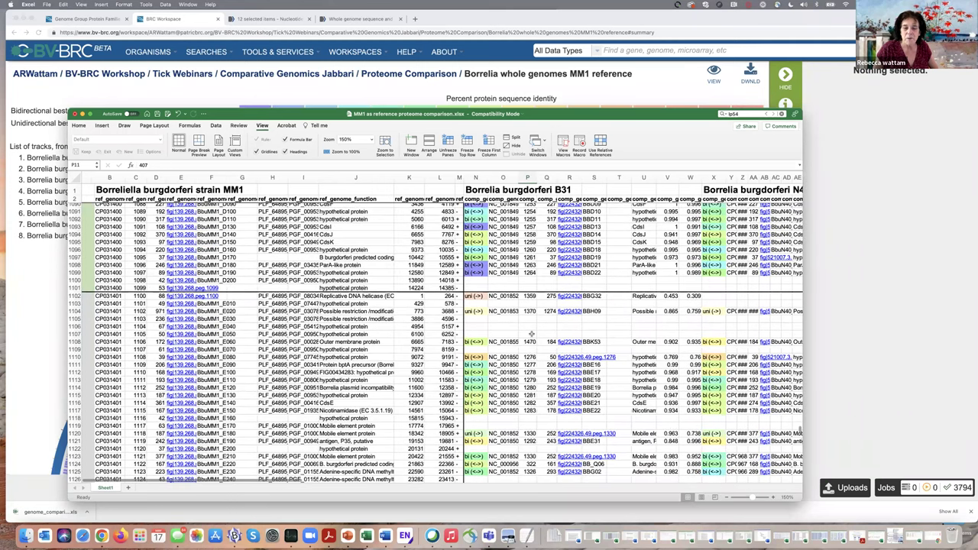
scroll(532, 336, down, 3)
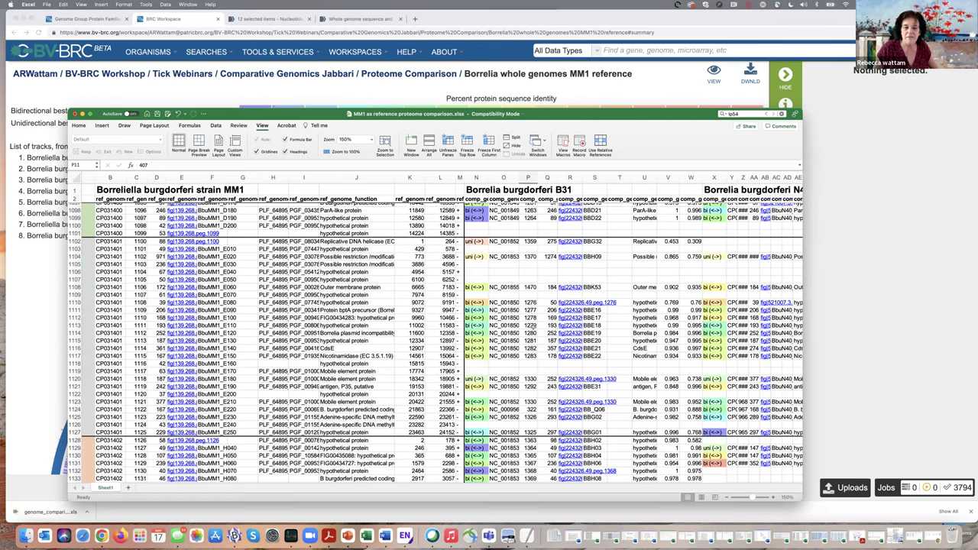
click(530, 326)
click(530, 333)
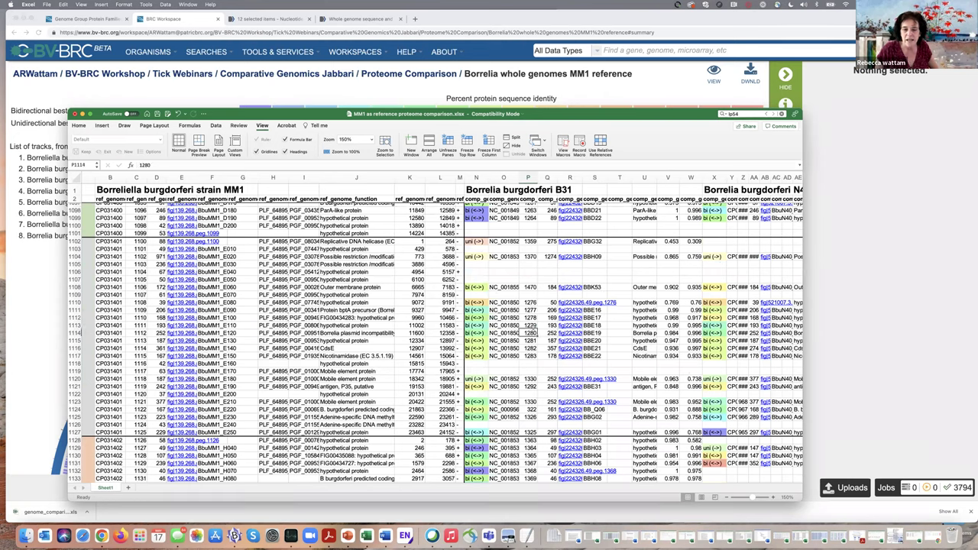
key(Down)
key(Down)
key(Down)
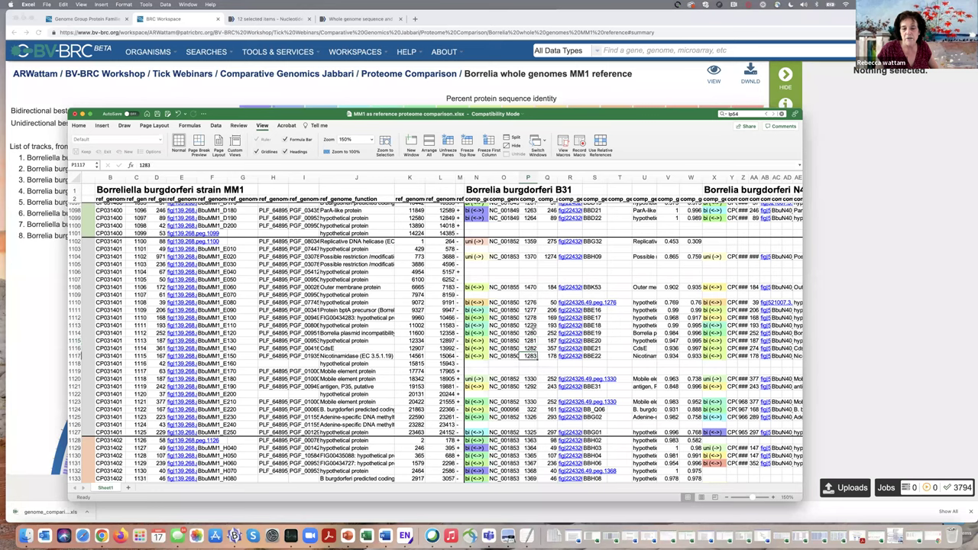
- Check the out-of-sequence B31 gene matches for the mobile element proteins in rows 1120 and 1123
key(Down)
key(Down)
key(Down)
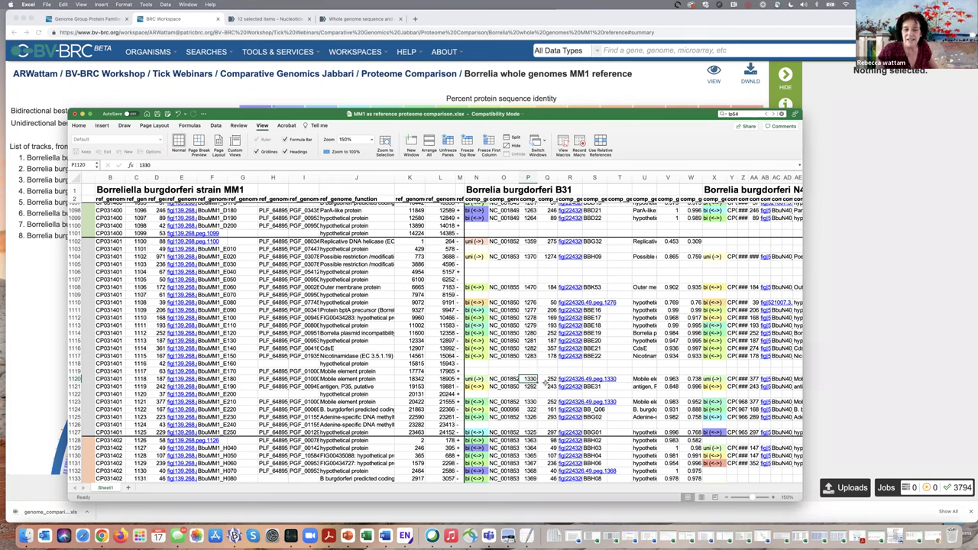
click(533, 402)
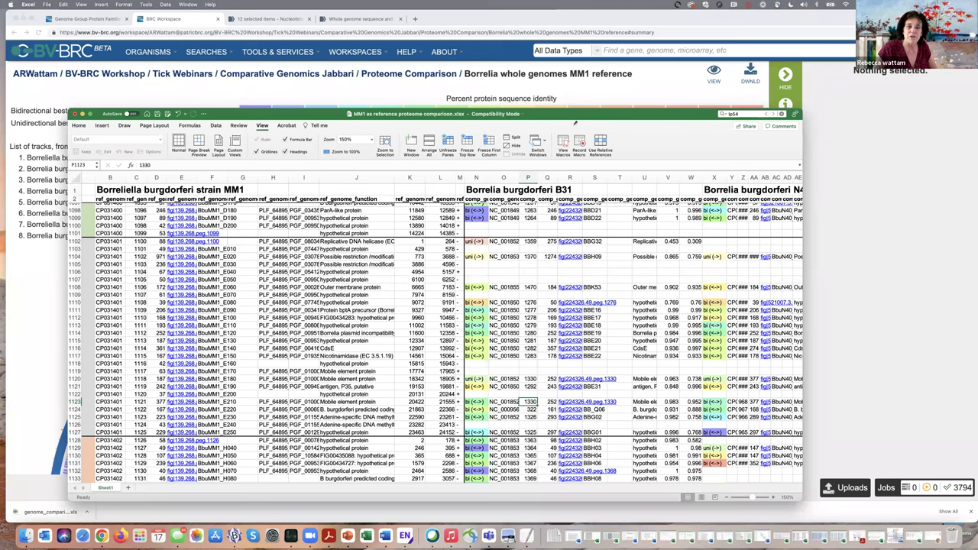
- Put the Excel workbook away, switch to TextEdit and look through the plasmid sequences in All_Plasmids.fasta
double_click(569, 123)
drag(512, 219, 395, 195)
key(super+h)
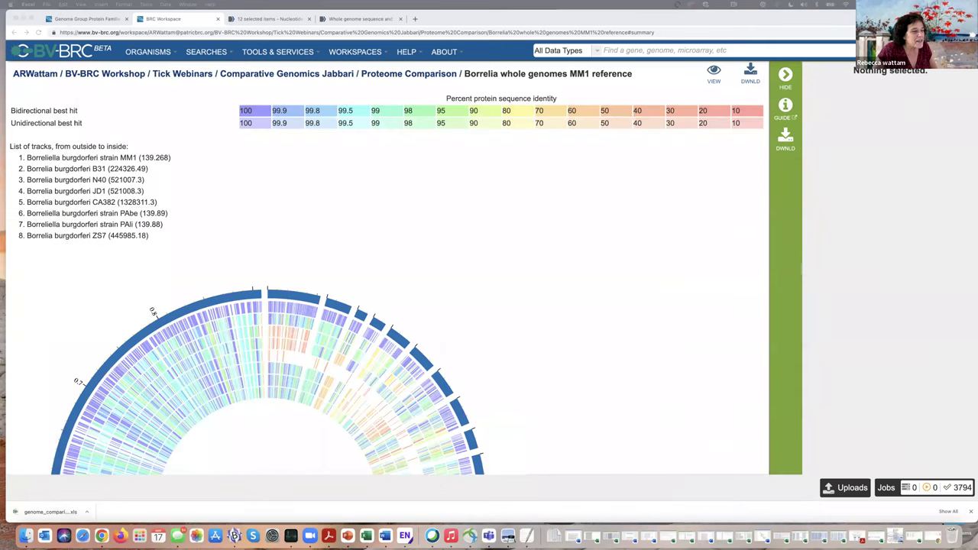
key(super+Tab)
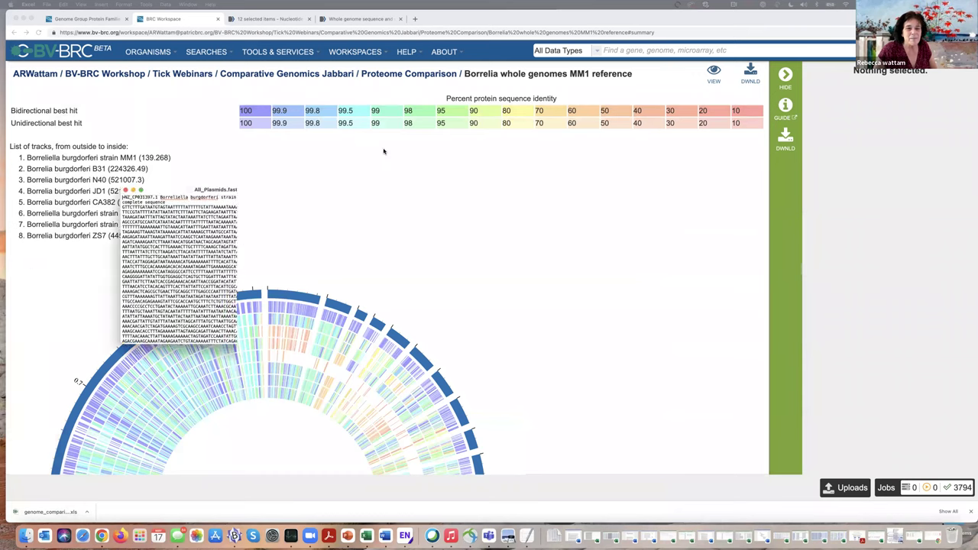
drag(530, 302, 635, 366)
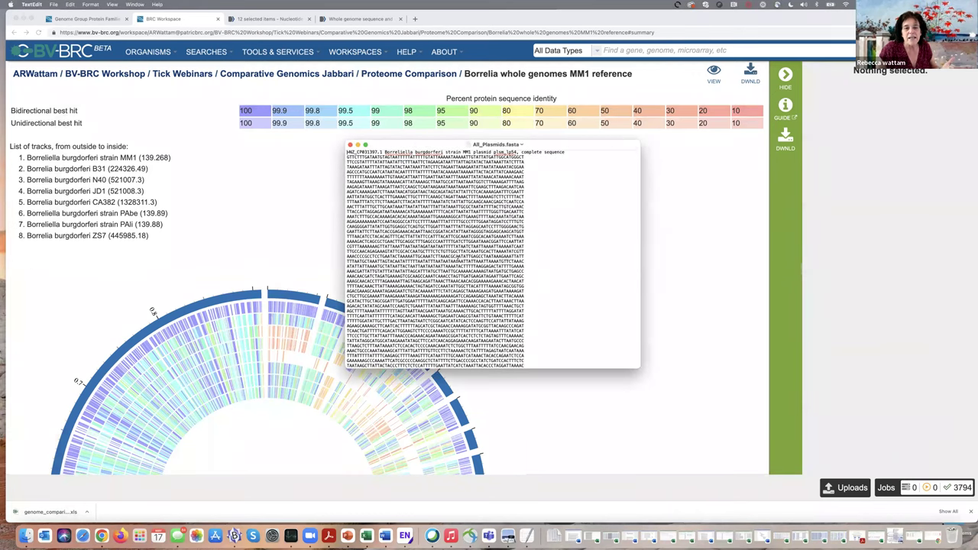
scroll(469, 257, down, 15)
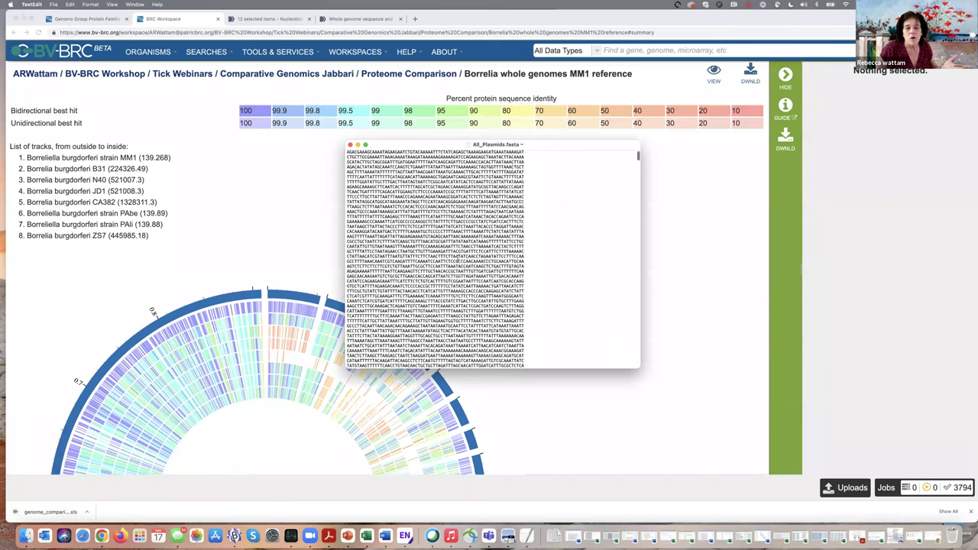
scroll(436, 260, up, 15)
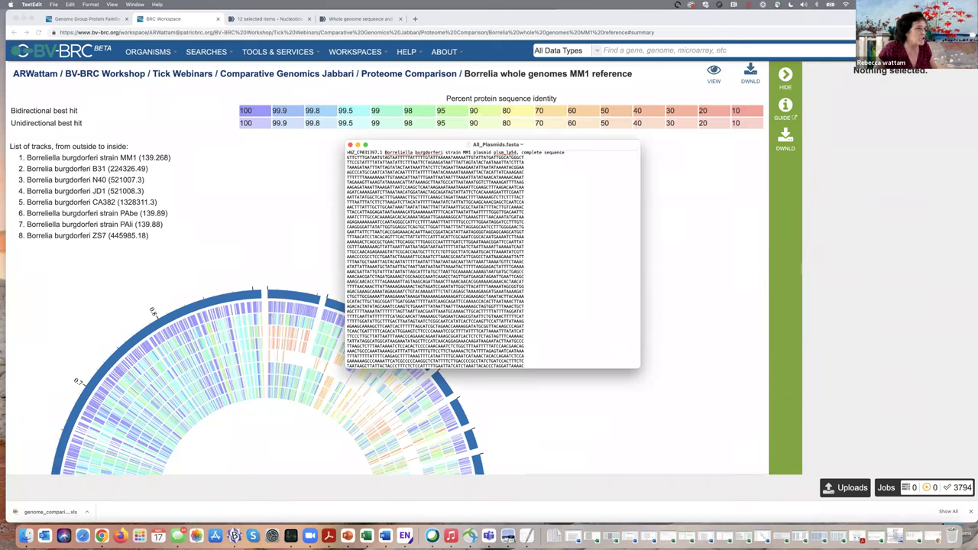
- View the plasmid table for MM1, B31, JD1 and N40 in Preview, and close it and All_Plasmids.fasta
key(super+Tab)
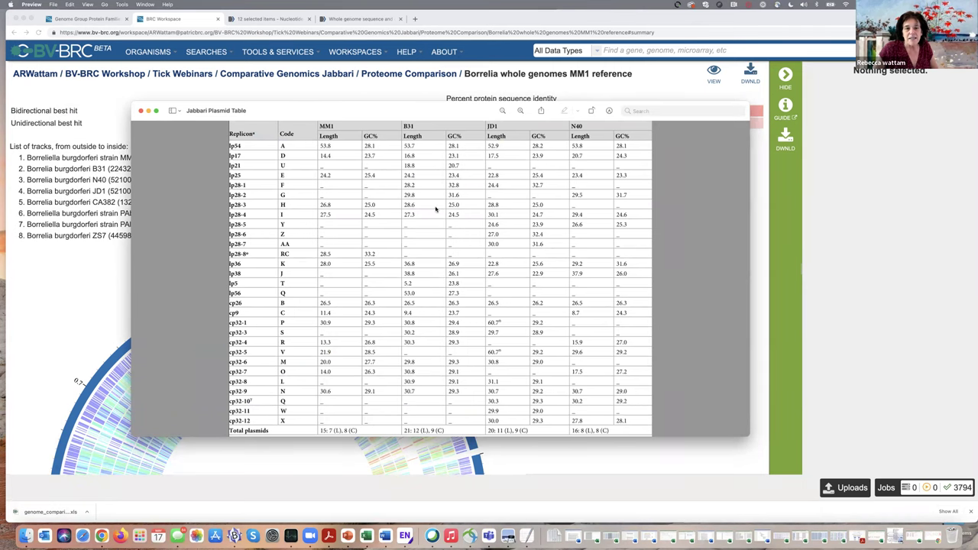
drag(449, 113, 443, 113)
key(super+w)
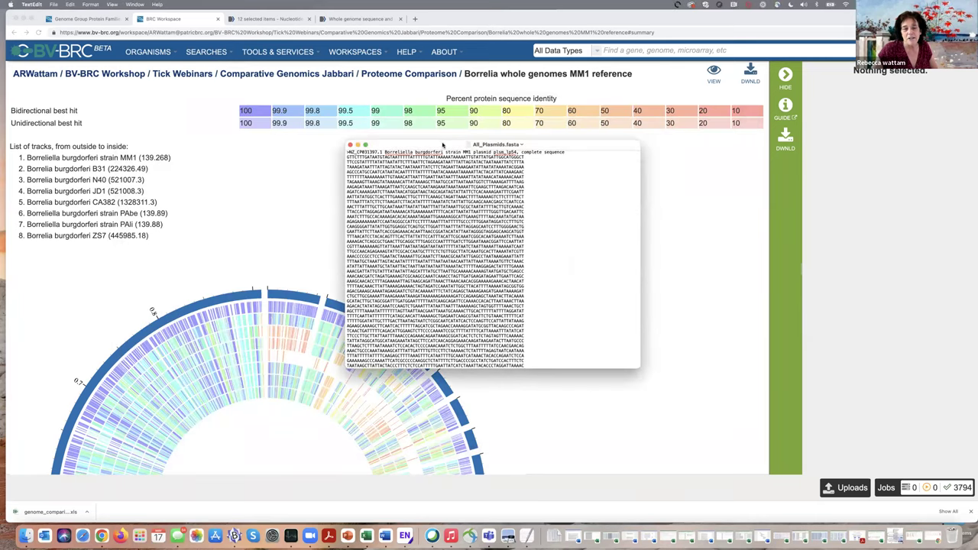
key(super+w)
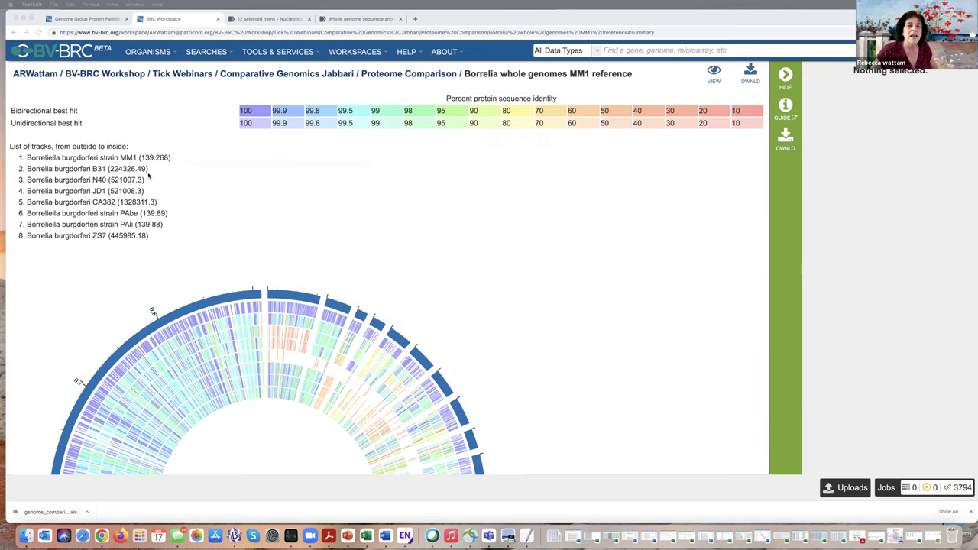
- Open the Genome Annotation service in BV-BRC in Chrome and choose All_Plasmids.fasta as the contigs
click(448, 69)
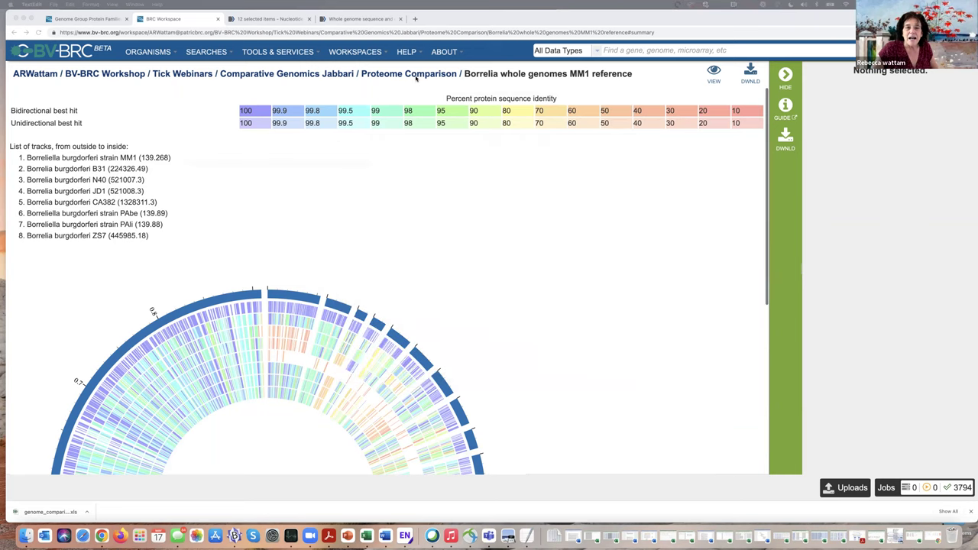
click(265, 55)
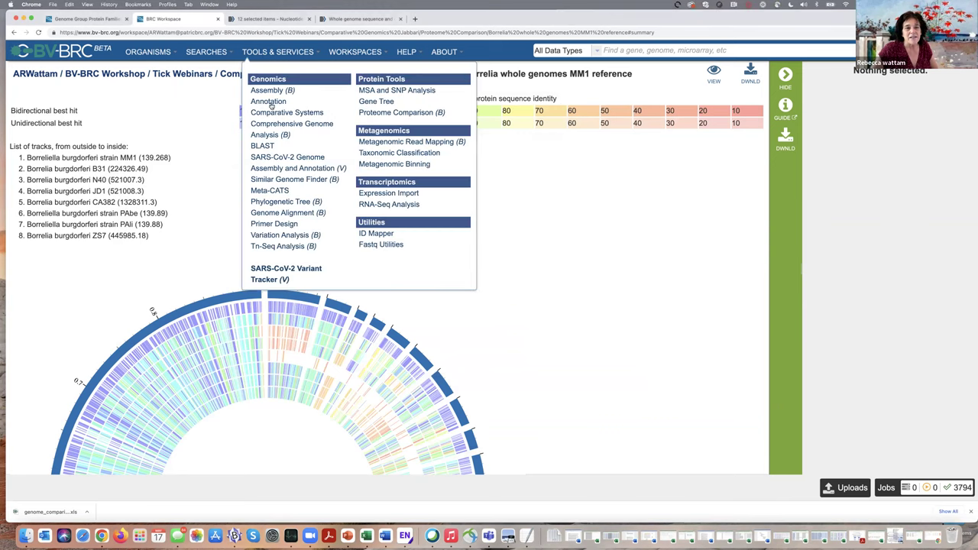
click(270, 104)
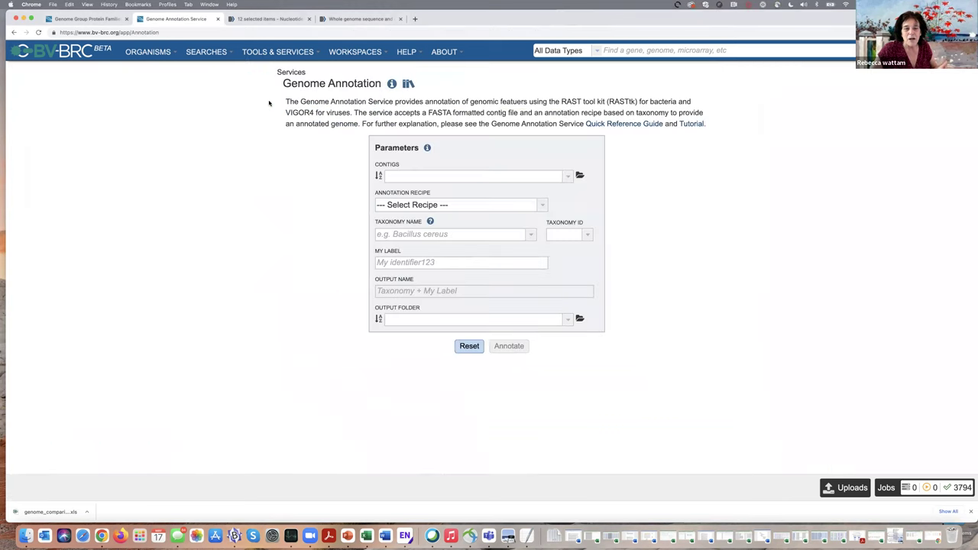
click(505, 177)
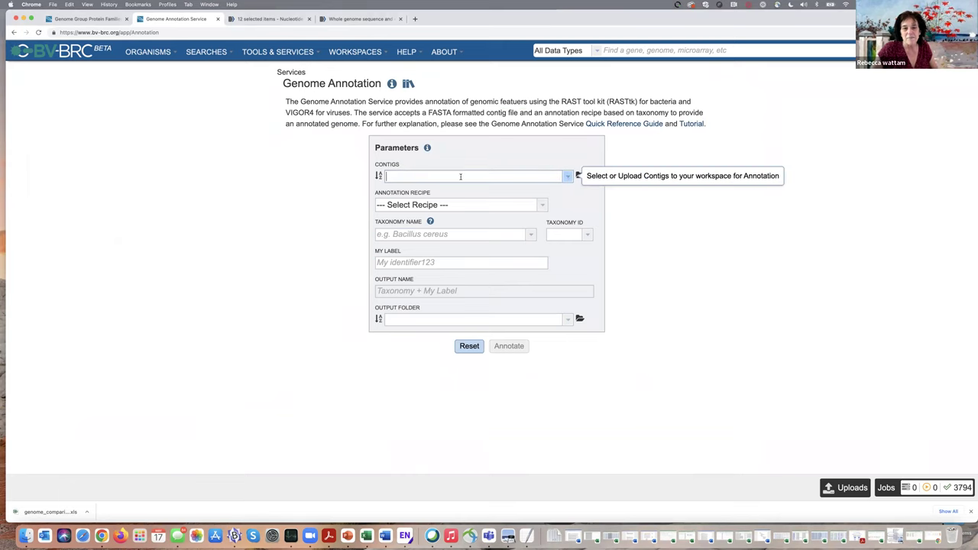
text(All_Plasmids.fasta)
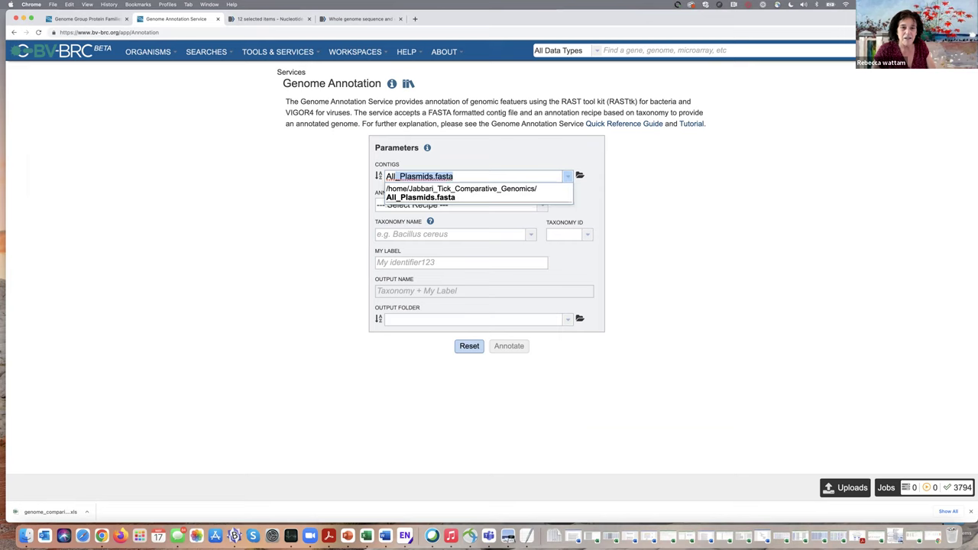
click(464, 197)
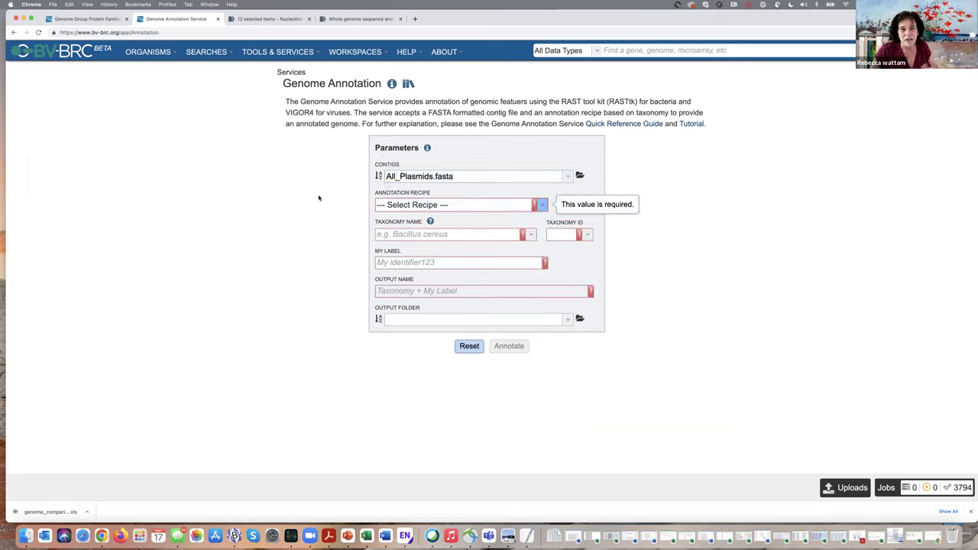
- From the public BV-BRC Workshop workspace, open the Proteome Comparison folder inside the comparative genomics folder under Tick Webinars
click(351, 52)
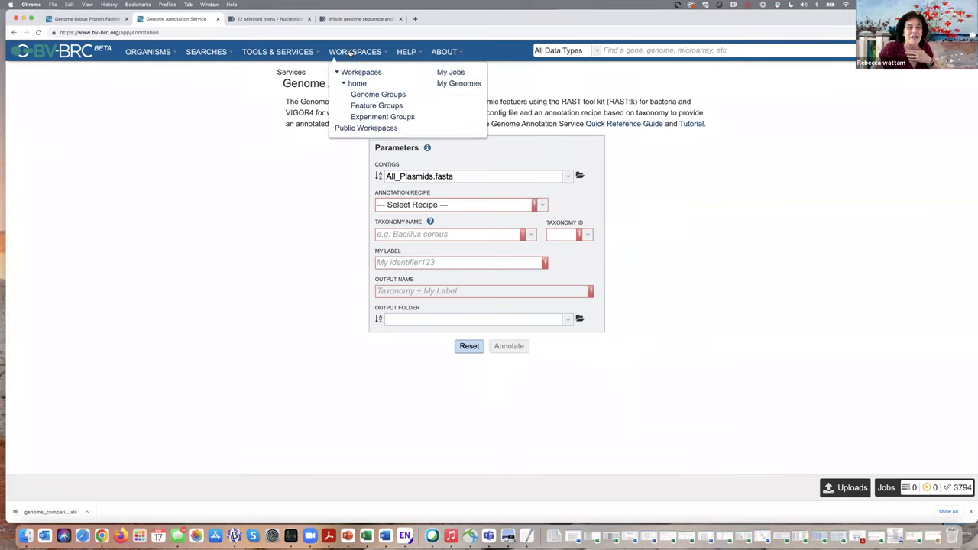
click(378, 130)
scroll(260, 321, down, 5)
scroll(262, 321, down, 2)
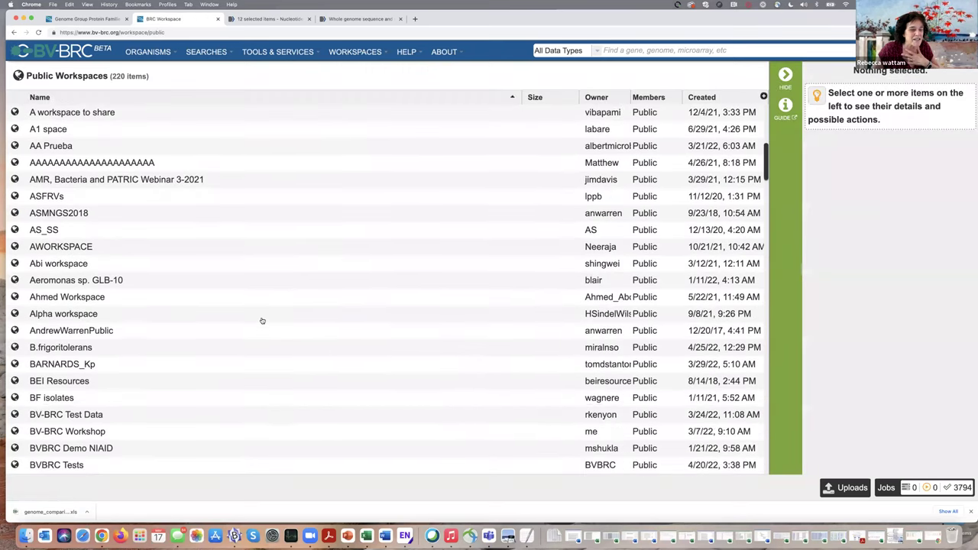
scroll(262, 321, down, 2)
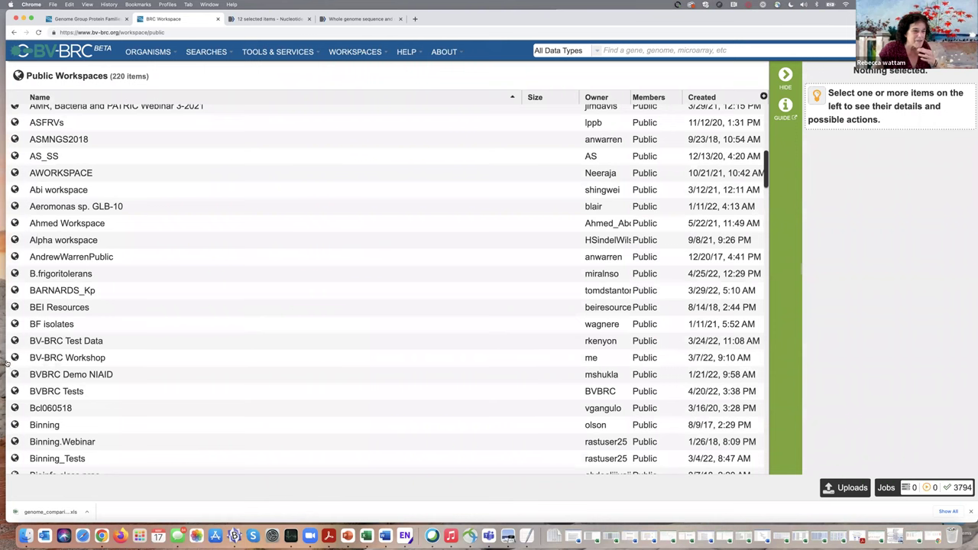
double_click(177, 360)
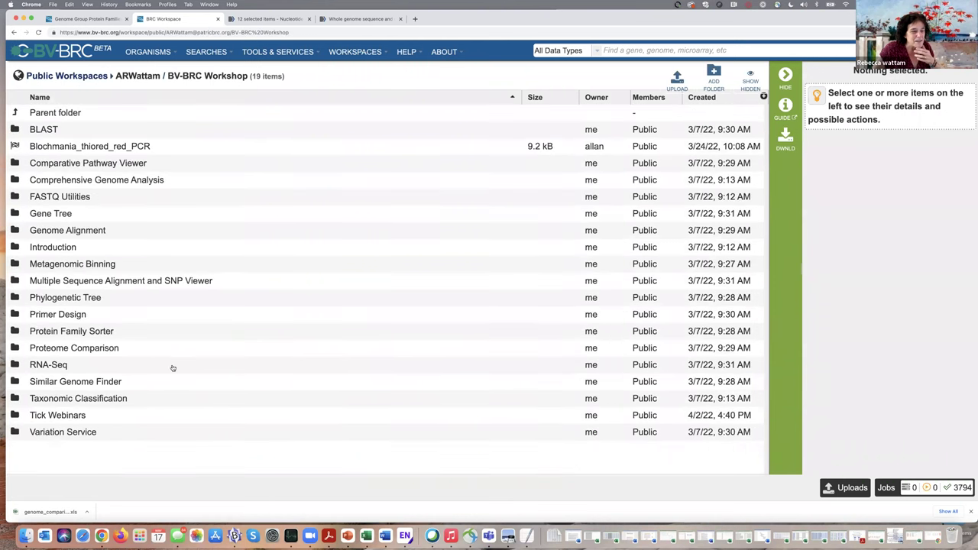
double_click(14, 414)
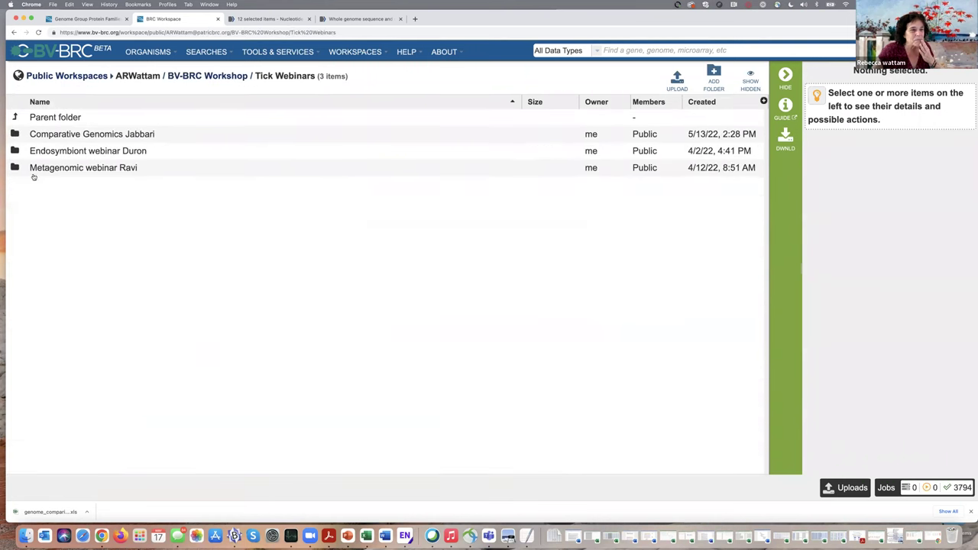
double_click(16, 135)
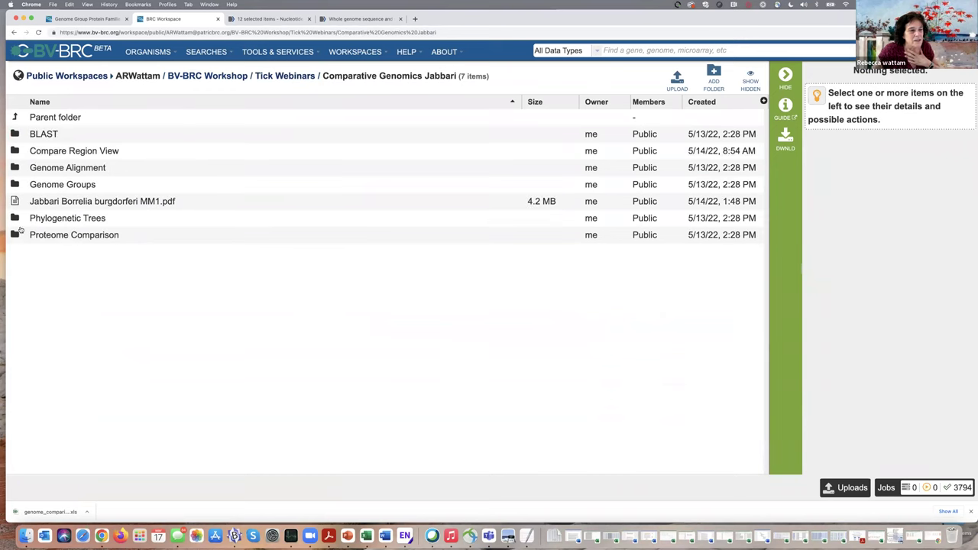
double_click(15, 236)
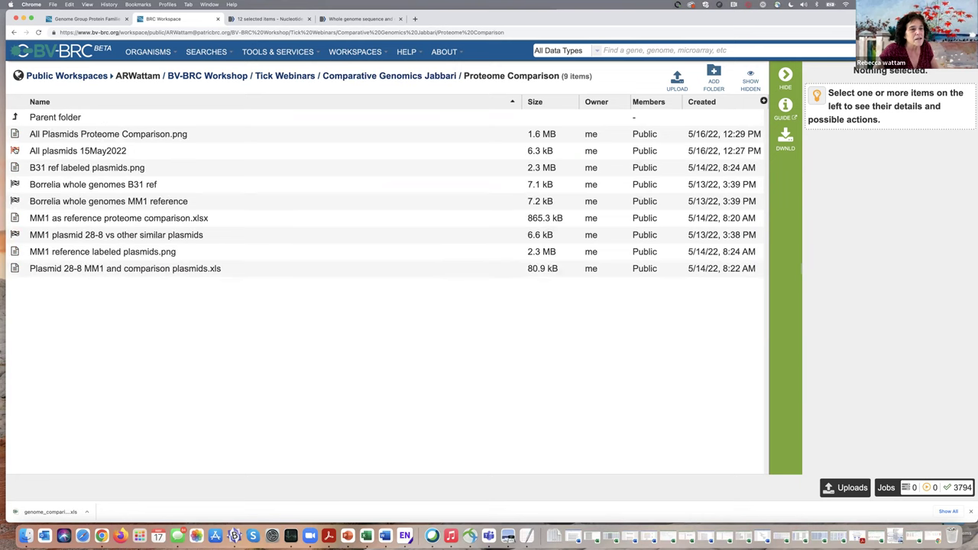
- Open the All plasmids 15May2022 job result and view its circular proteome comparison map
click(15, 151)
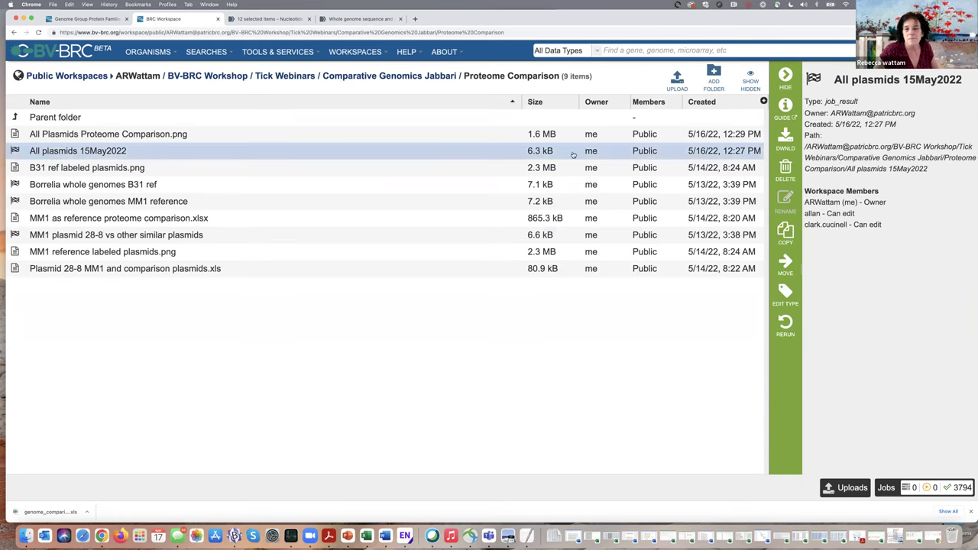
double_click(15, 151)
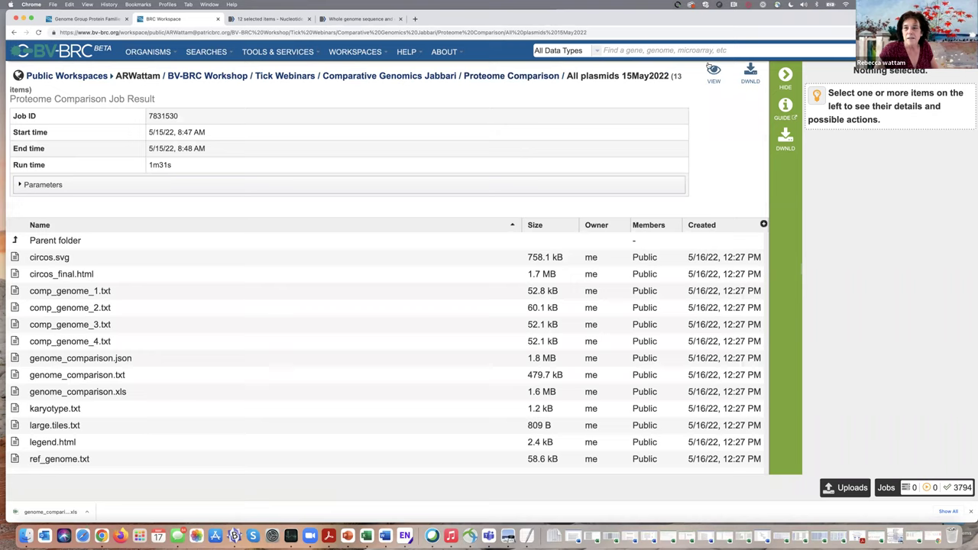
click(711, 76)
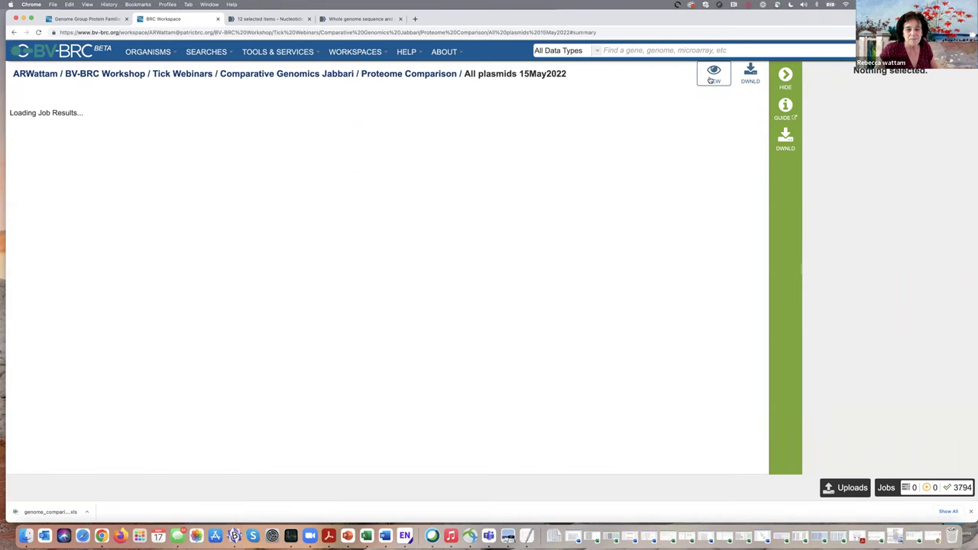
scroll(603, 261, down, 3)
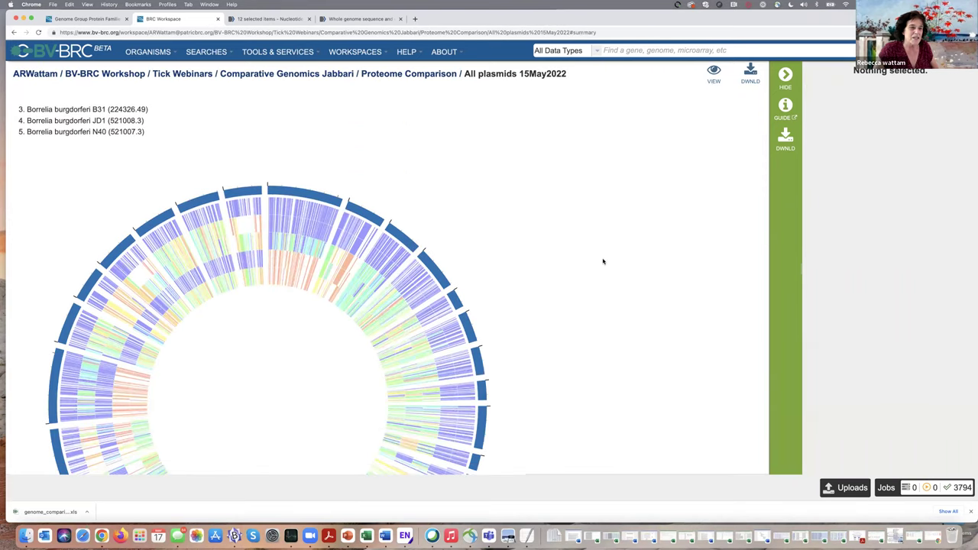
scroll(603, 261, up, 1)
scroll(603, 262, down, 2)
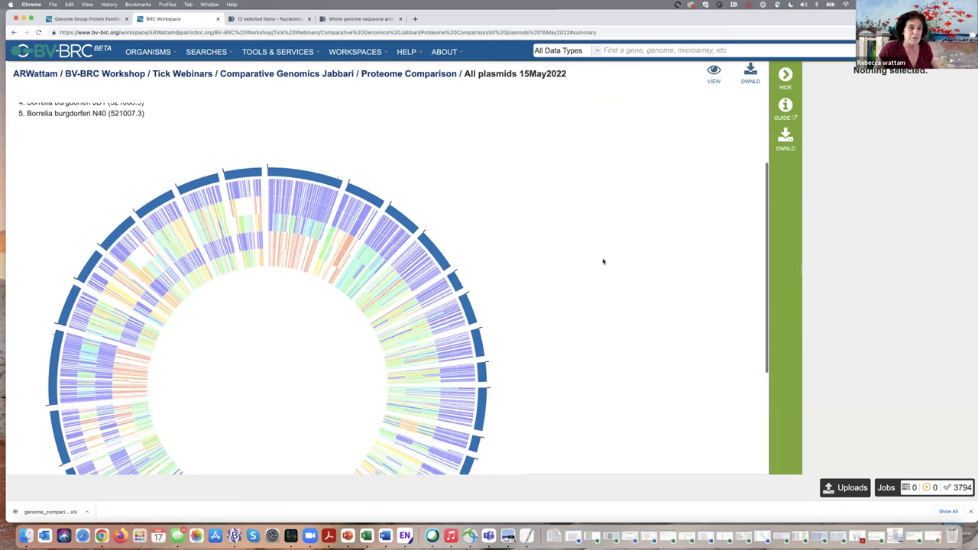
scroll(603, 261, down, 1)
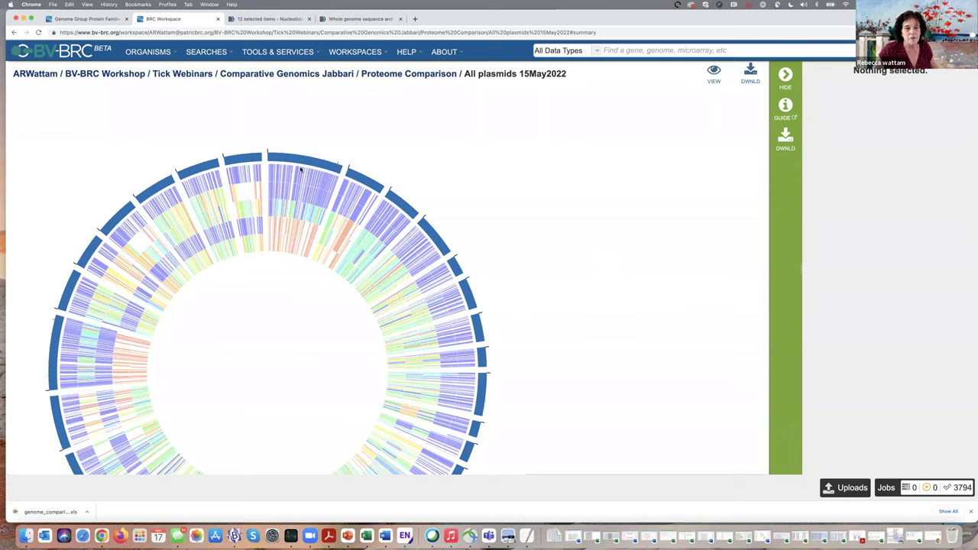
- Check the labelled All Plasmids Proteome Comparison.png map against the Jabbari Plasmid Table for MM1, B31, JD1 and N40 in Preview
scroll(462, 176, up, 3)
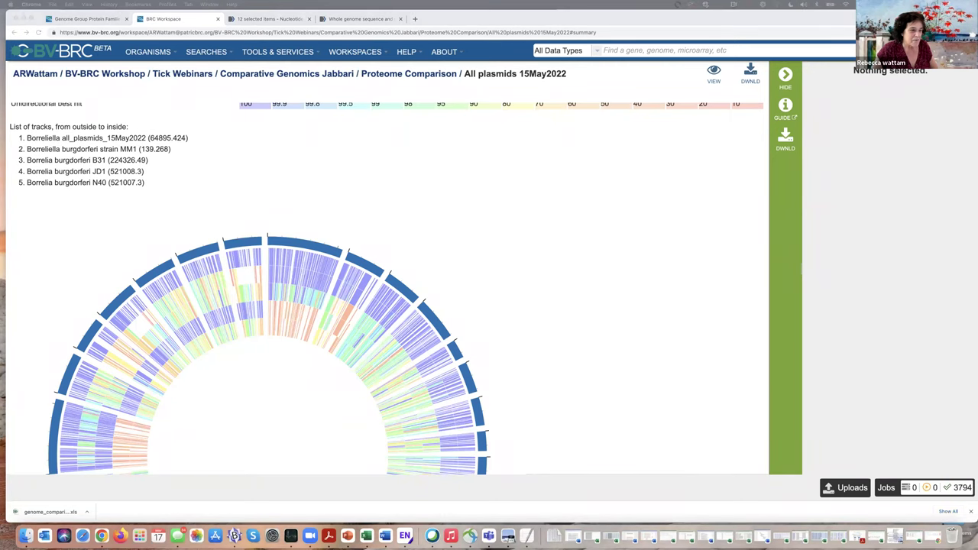
drag(364, 139, 317, 114)
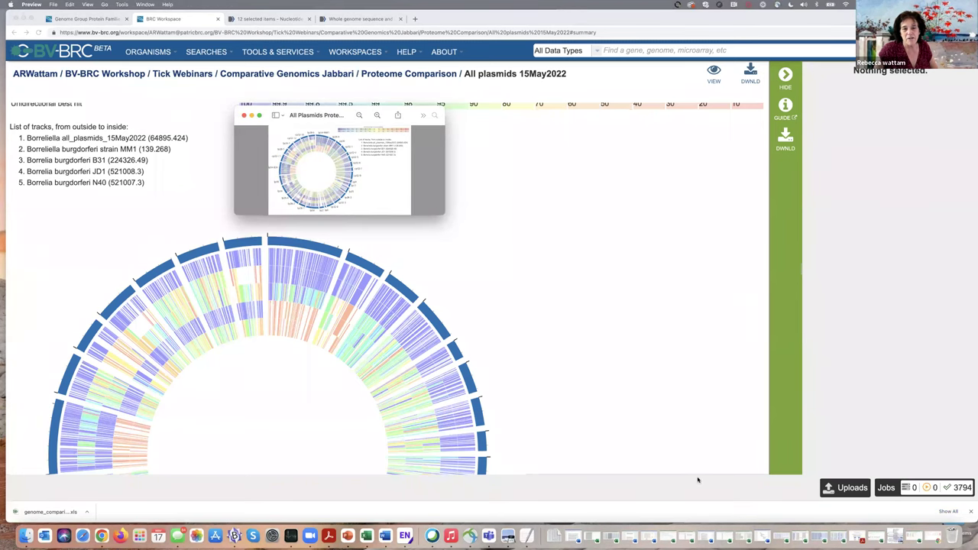
key(super+equal)
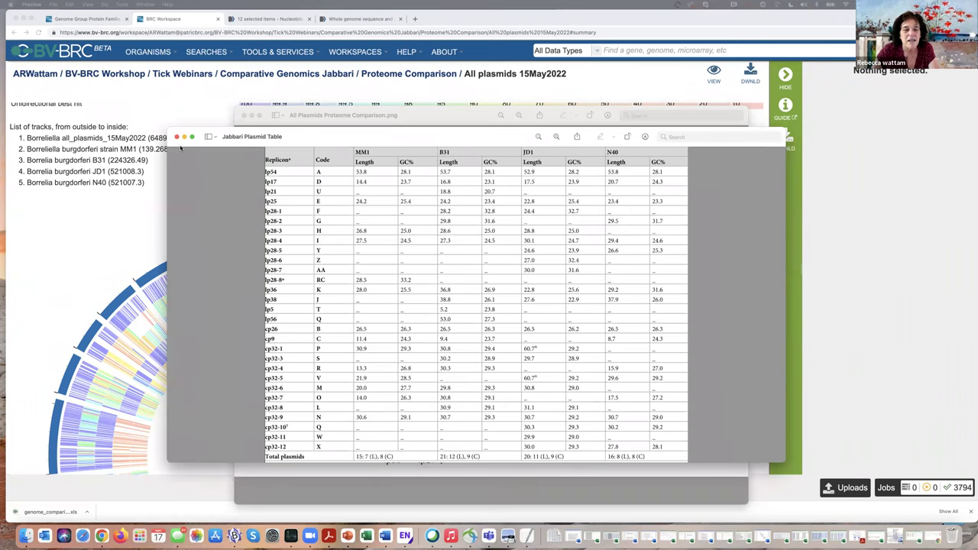
double_click(324, 136)
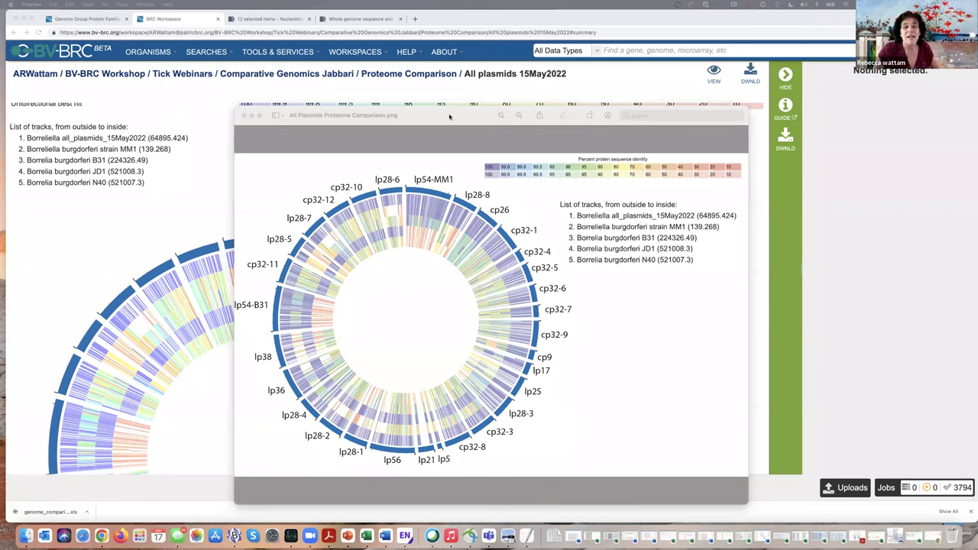
click(449, 116)
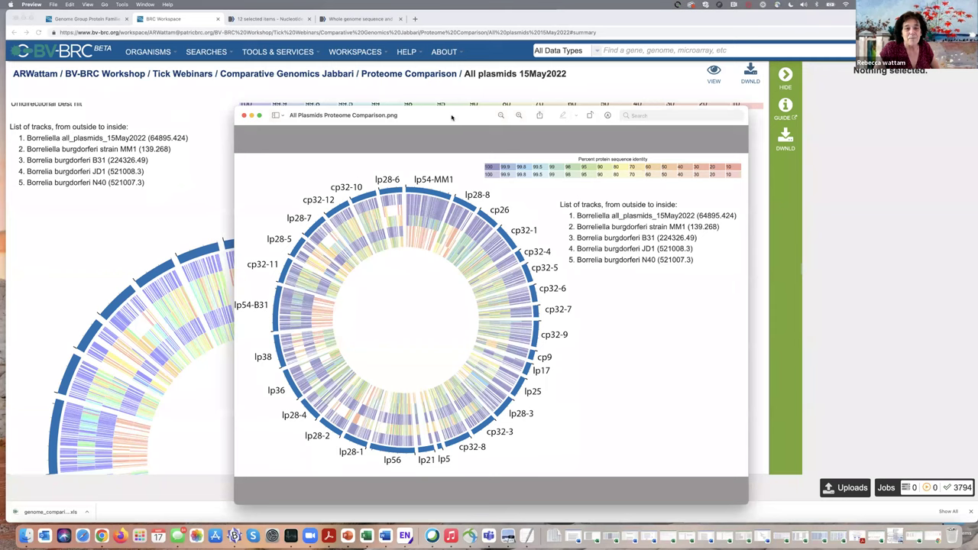
click(243, 115)
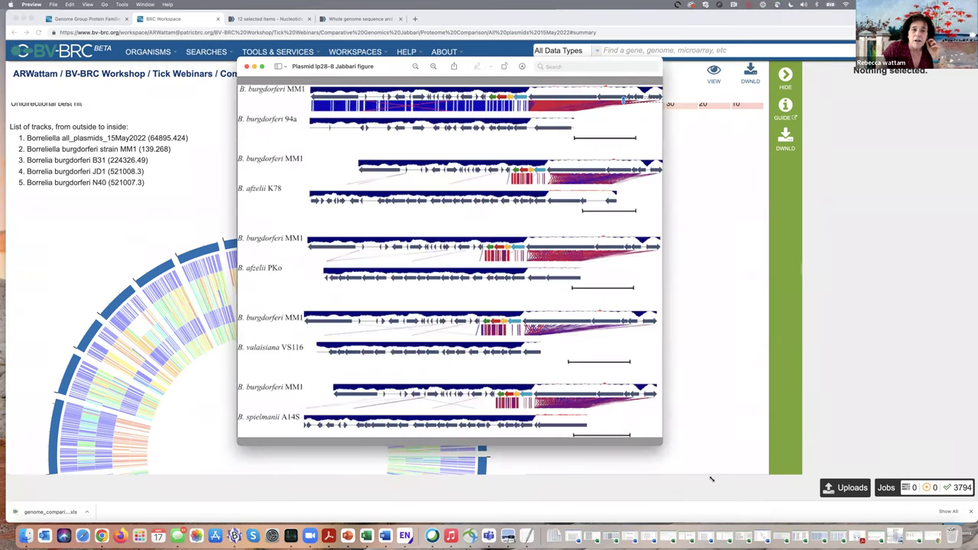
- View the Plasmid lp28-8 Jabbari figure in an enlarged window, and close it and the All Plasmids Proteome Comparison image
drag(711, 479, 711, 478)
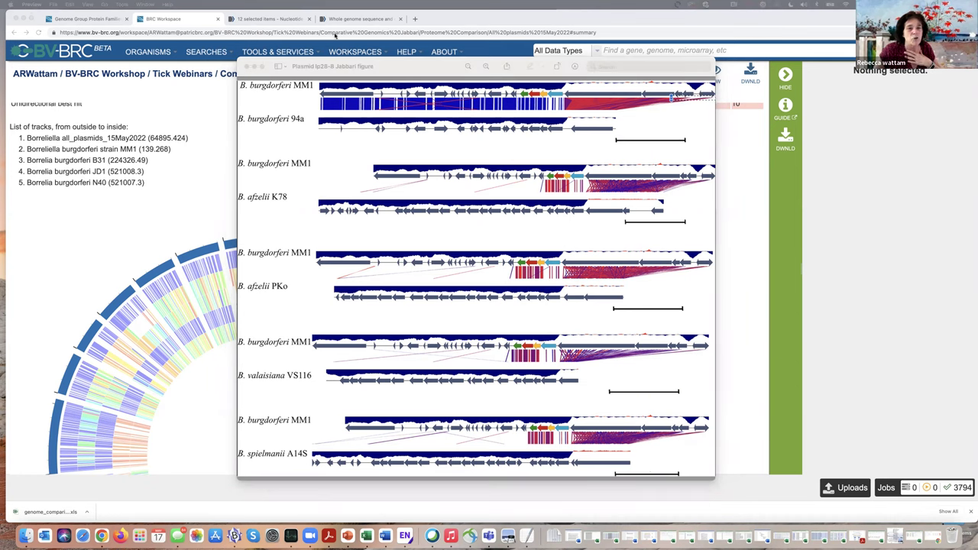
key(super+grave)
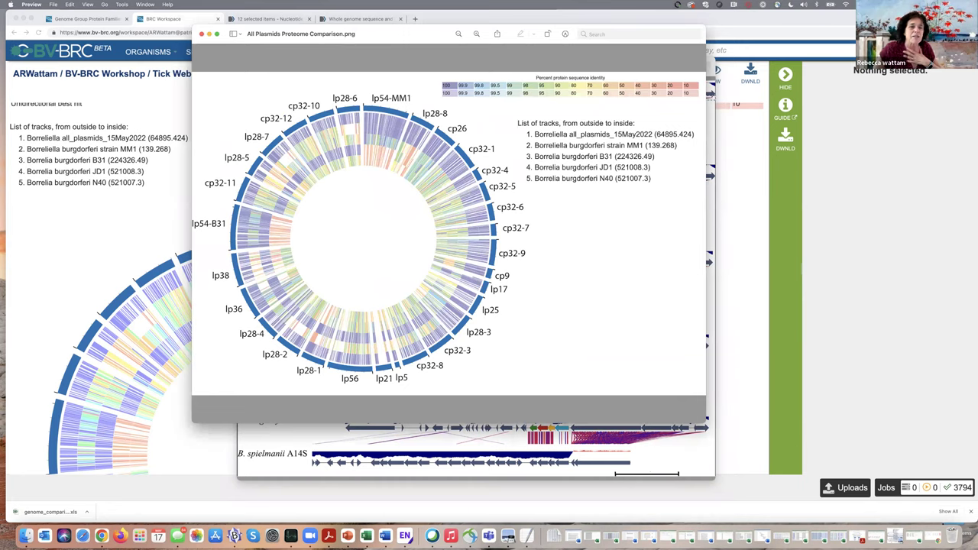
key(super+w)
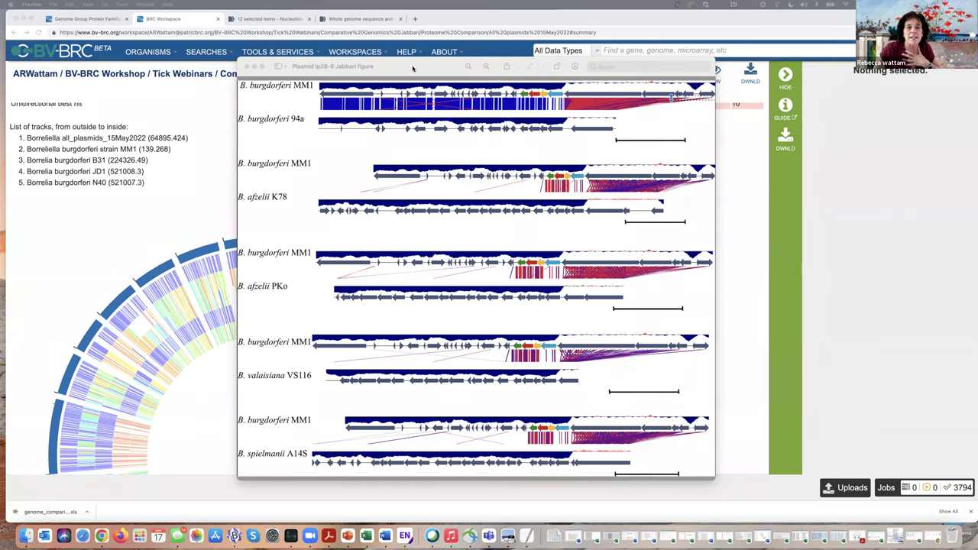
key(super+w)
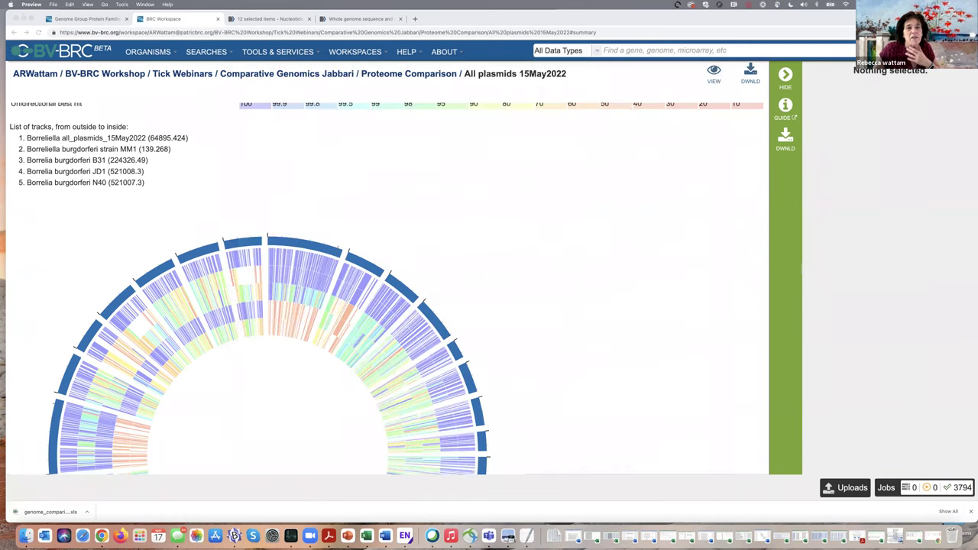
- From the Proteome Comparison folder in Chrome, open the MM1 plasmid 28-8 vs other similar plasmids result and view its circular map
click(414, 74)
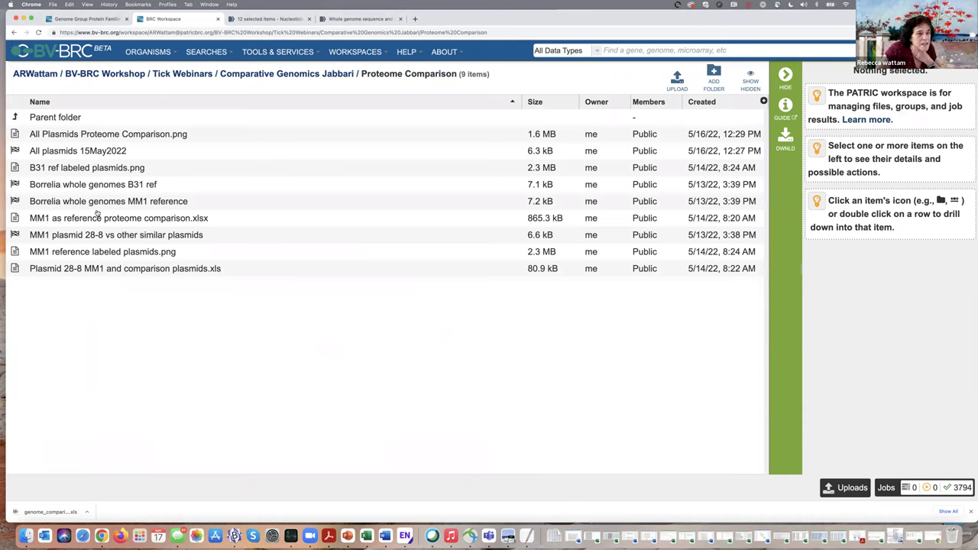
click(15, 234)
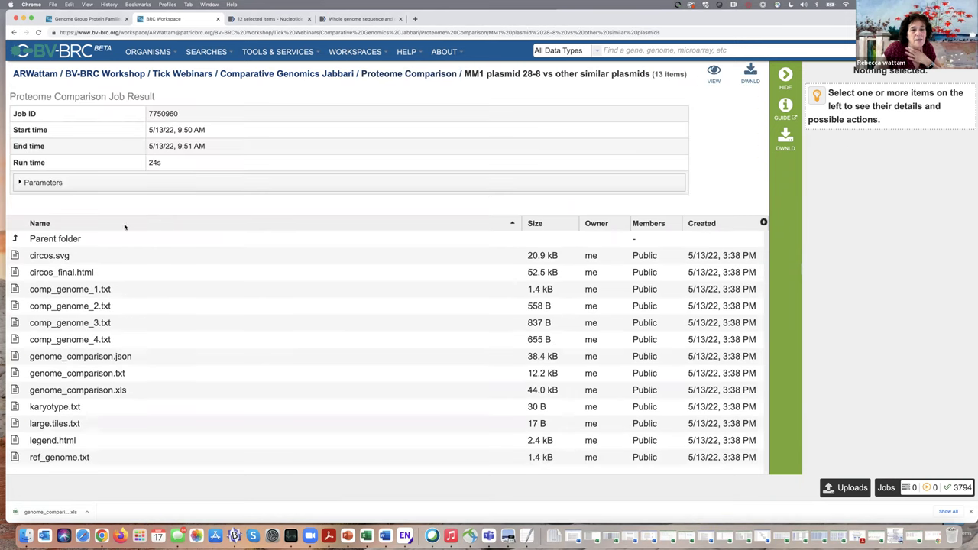
click(714, 73)
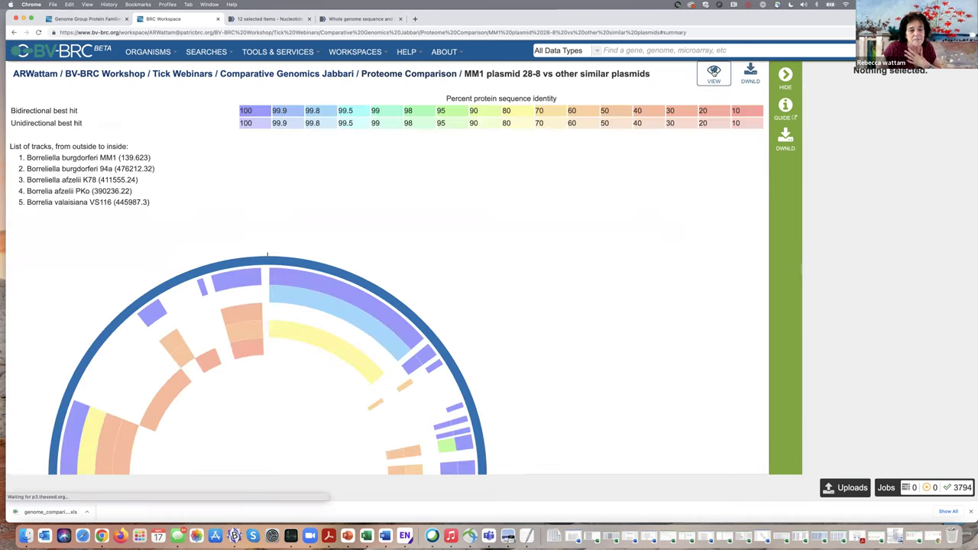
scroll(554, 254, down, 5)
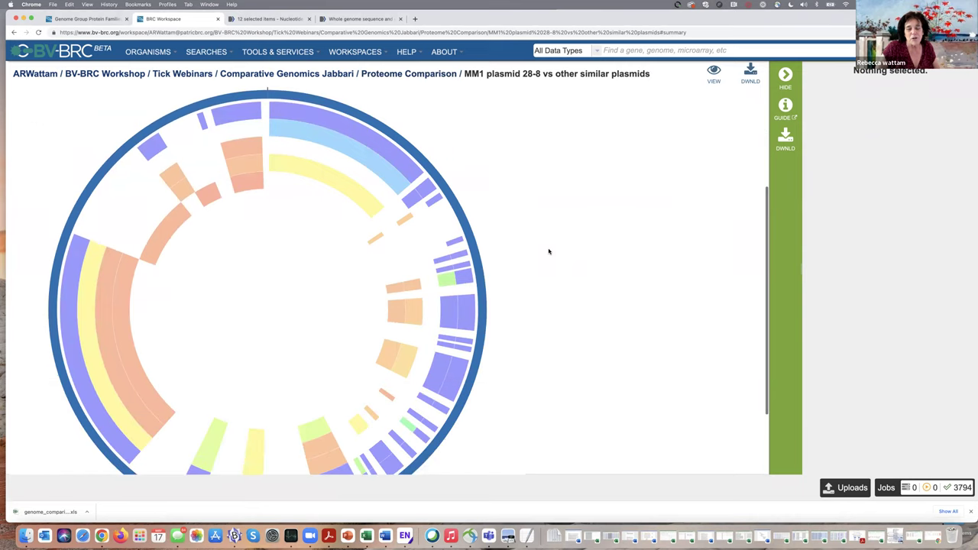
scroll(549, 251, up, 2)
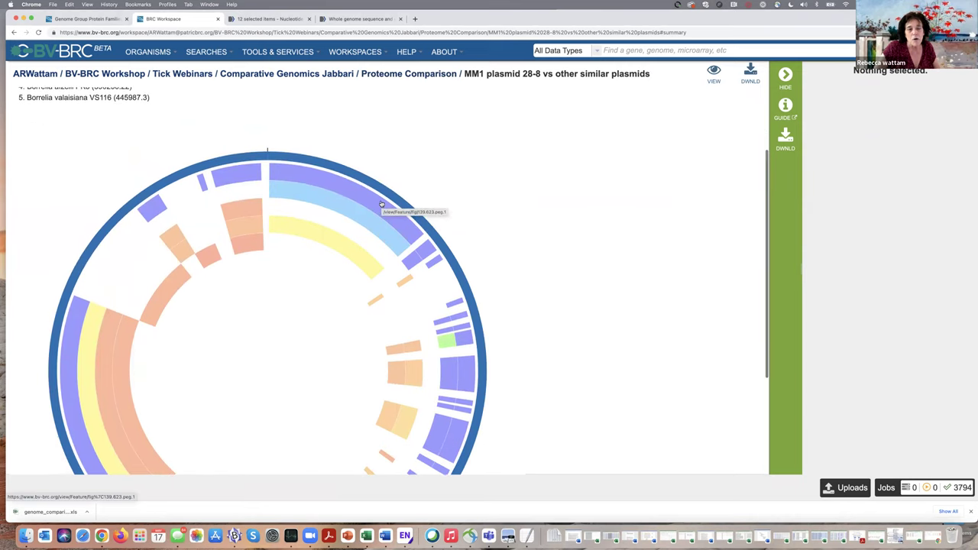
scroll(382, 204, up, 1)
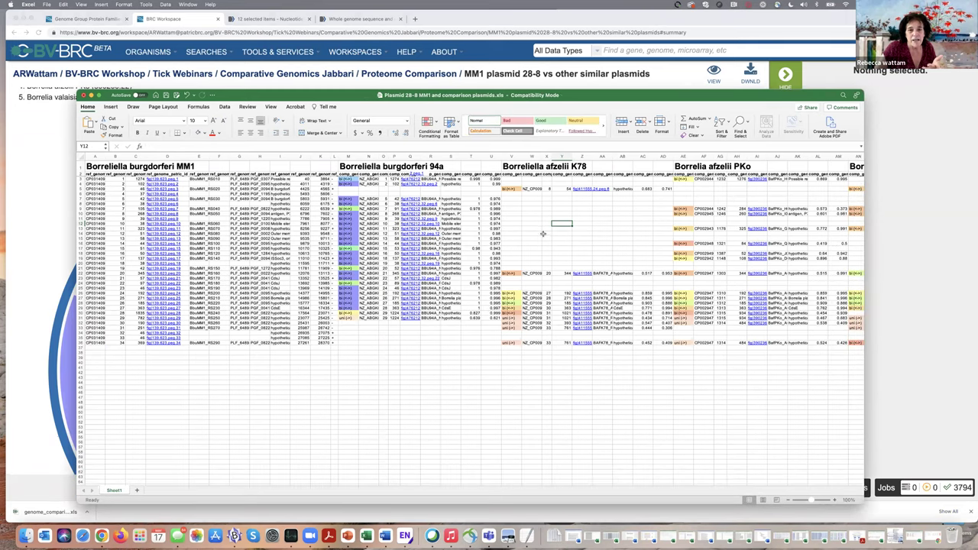
- Examine the 94a, K78, PKo and VS116 gene matches to MM1 in Plasmid 28-8 MM1 and comparison plasmids.xls in Excel
scroll(545, 234, right, 1)
scroll(544, 234, right, 3)
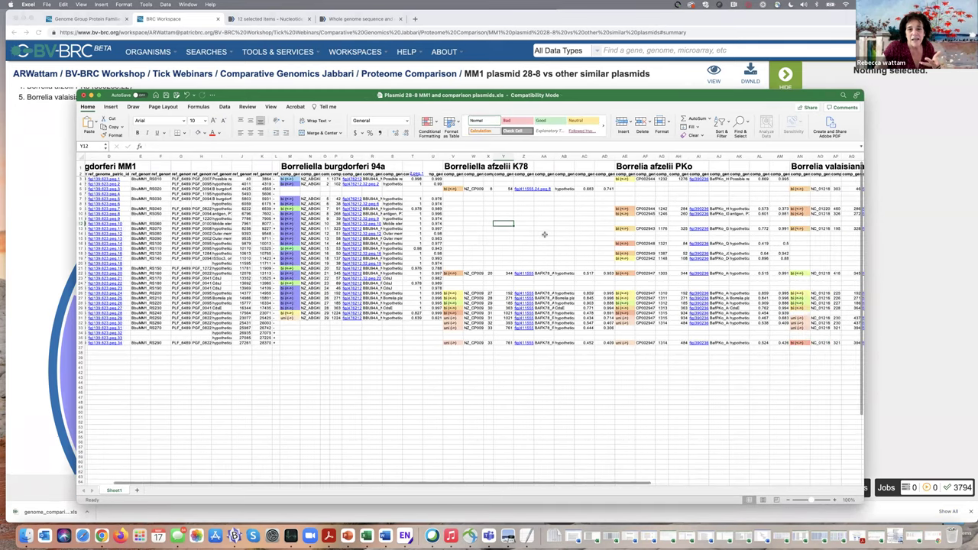
scroll(544, 234, left, 1)
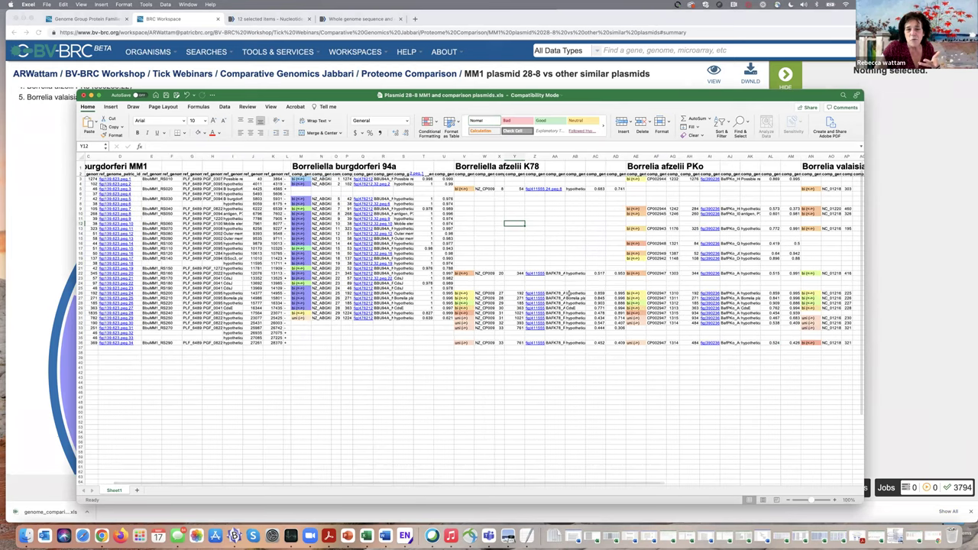
scroll(636, 282, right, 5)
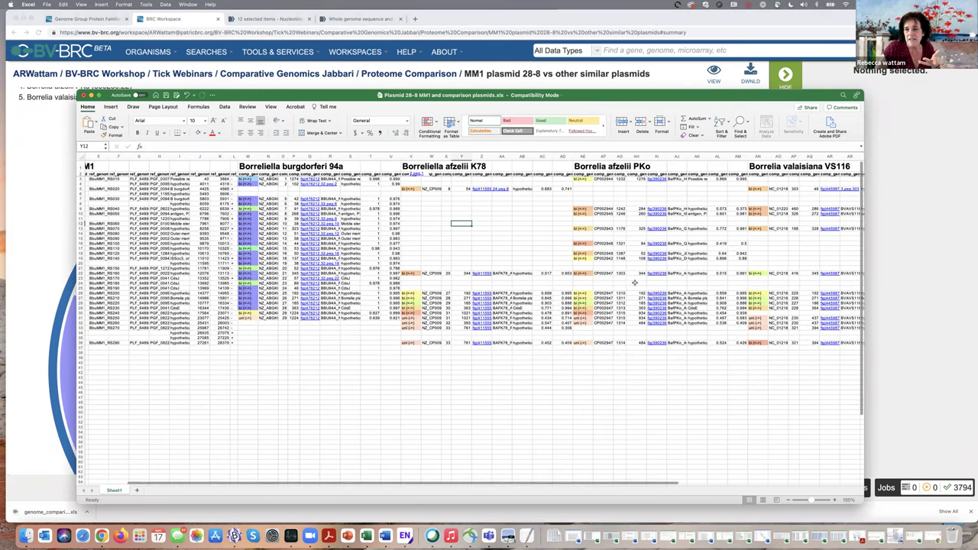
scroll(635, 283, left, 7)
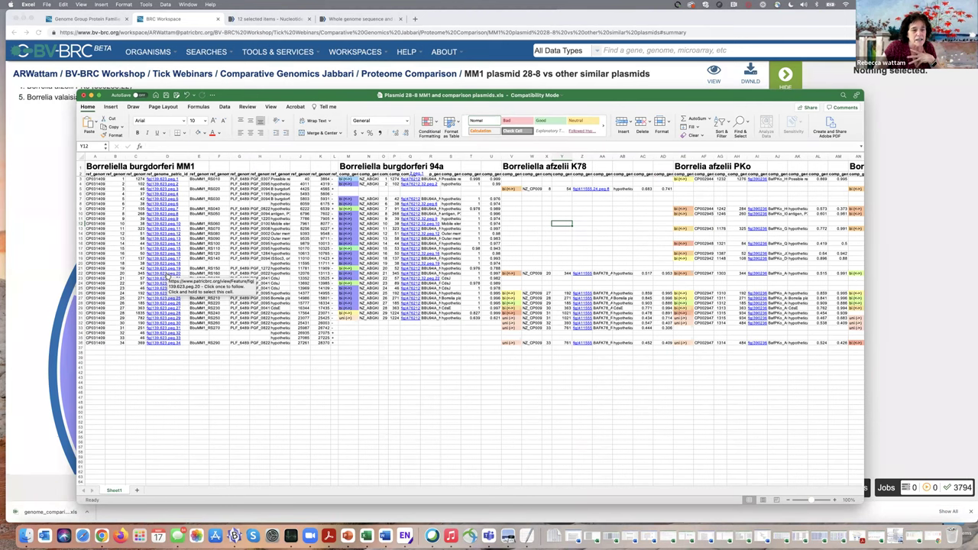
- Open the feature page of MM1 gene fig|139.623.peg.20 from the spreadsheet and inspect its neighbouring genes
click(165, 275)
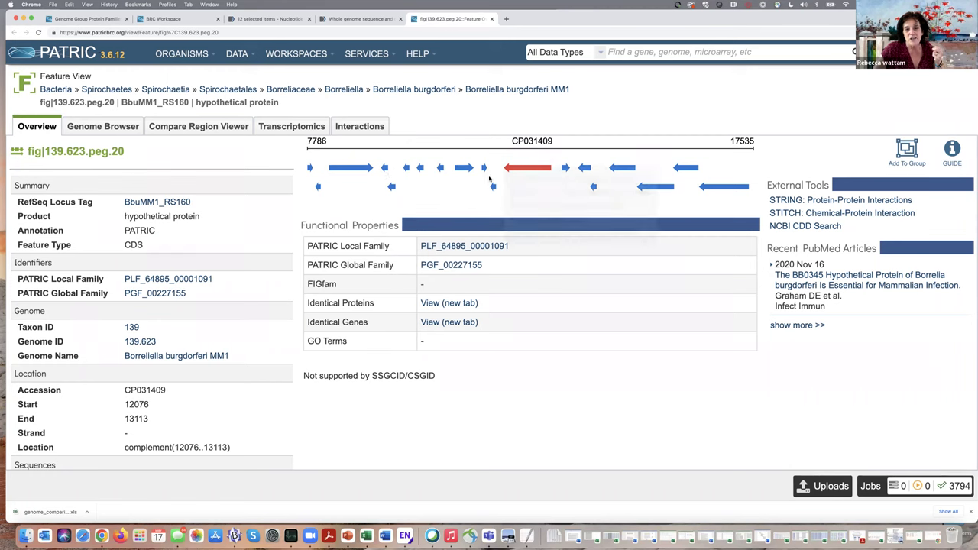
mouse_move(619, 171)
mouse_move(536, 169)
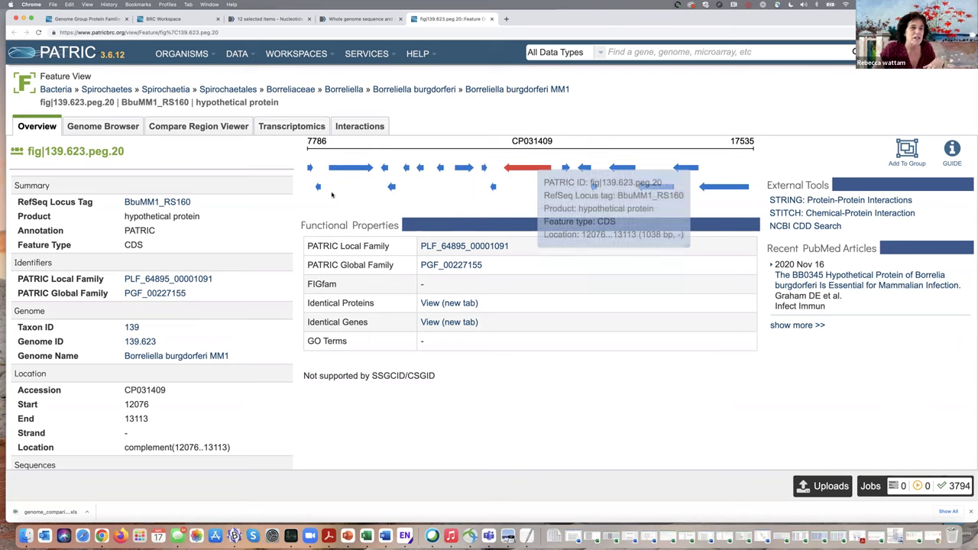
- Compare the gene's region using PATRIC genus-specific families (PLfams) across all public genomes in the Compare Region Viewer
click(208, 127)
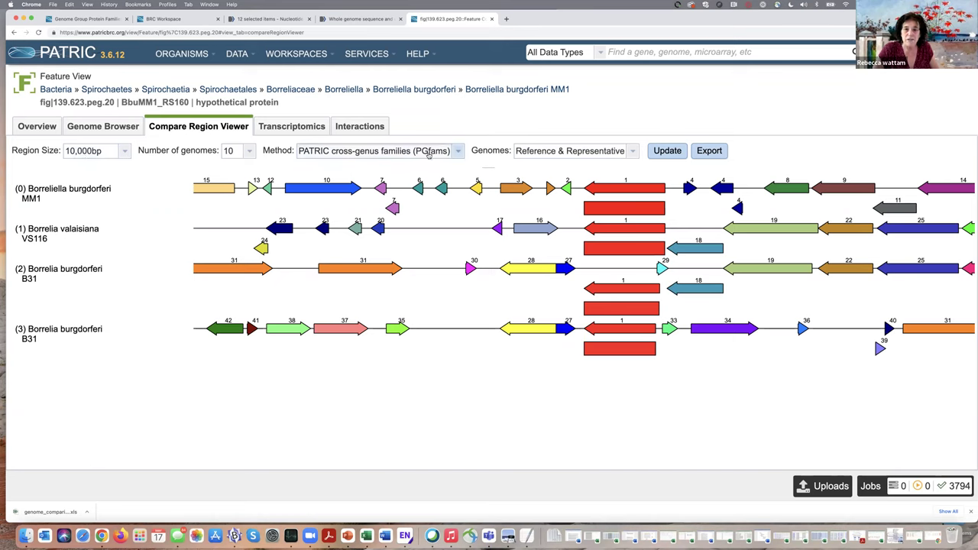
click(455, 152)
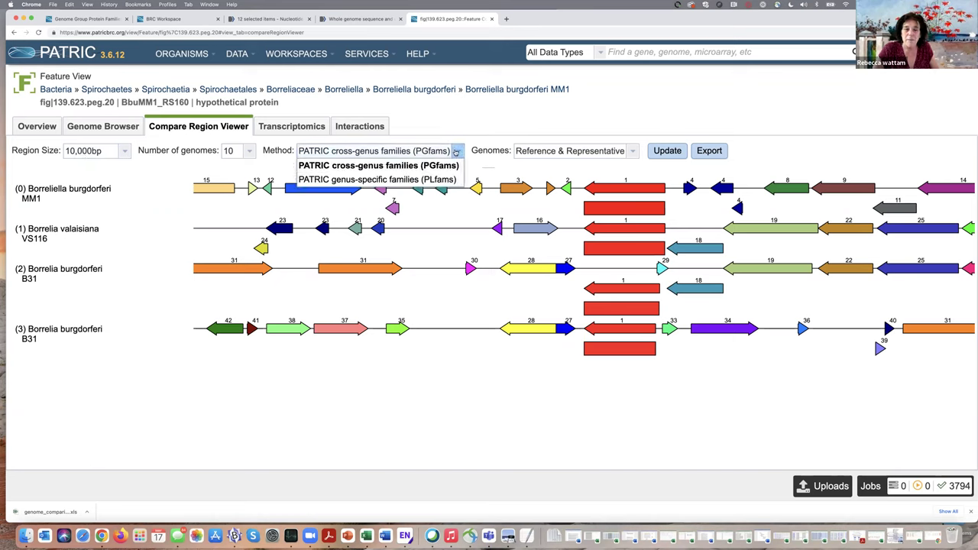
click(433, 179)
click(639, 151)
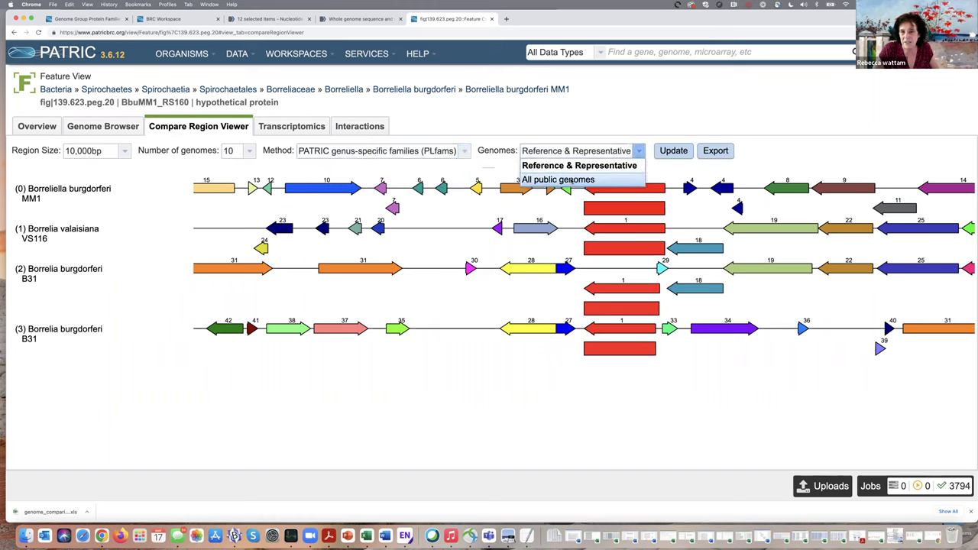
click(570, 180)
click(636, 151)
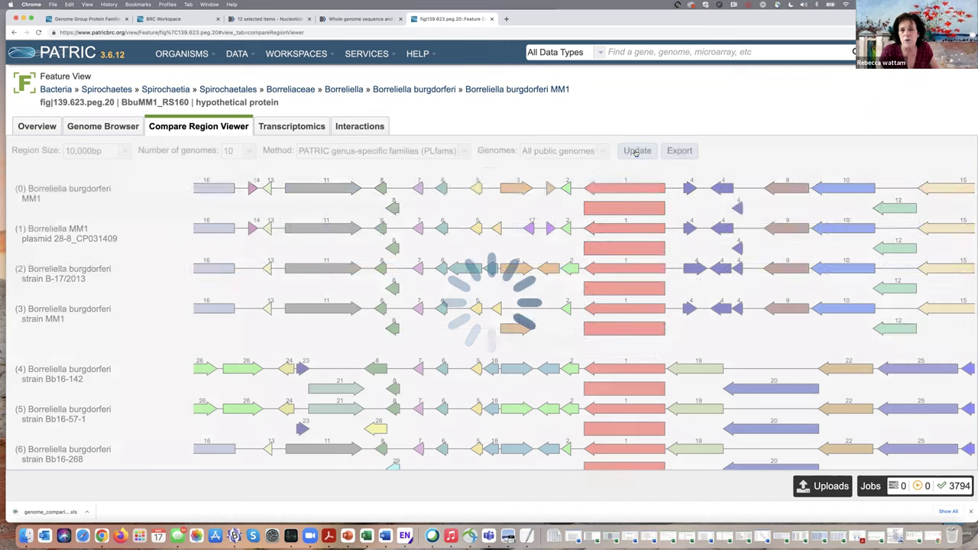
- Examine the gene order around the red focus gene across the compared genomes and read the details of individual neighbouring genes
mouse_move(621, 190)
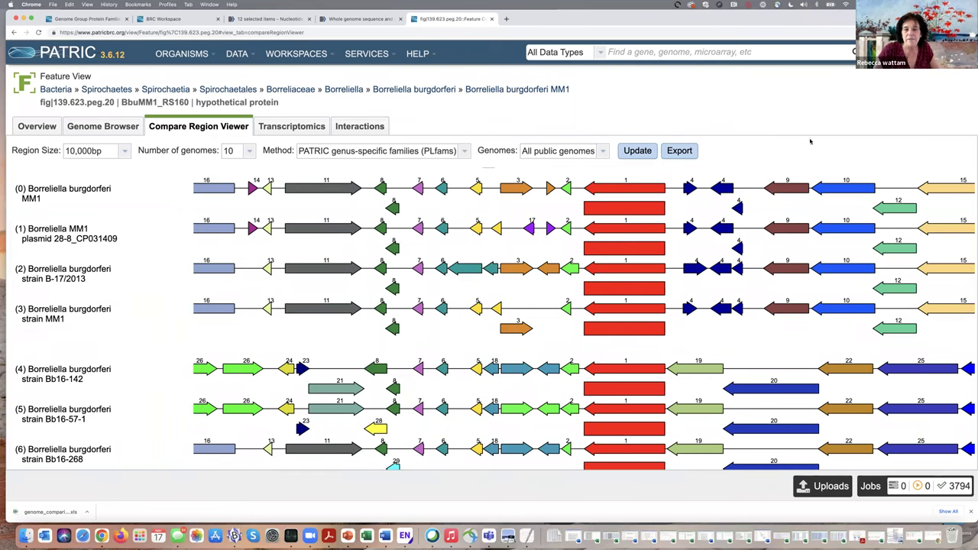
scroll(685, 284, down, 5)
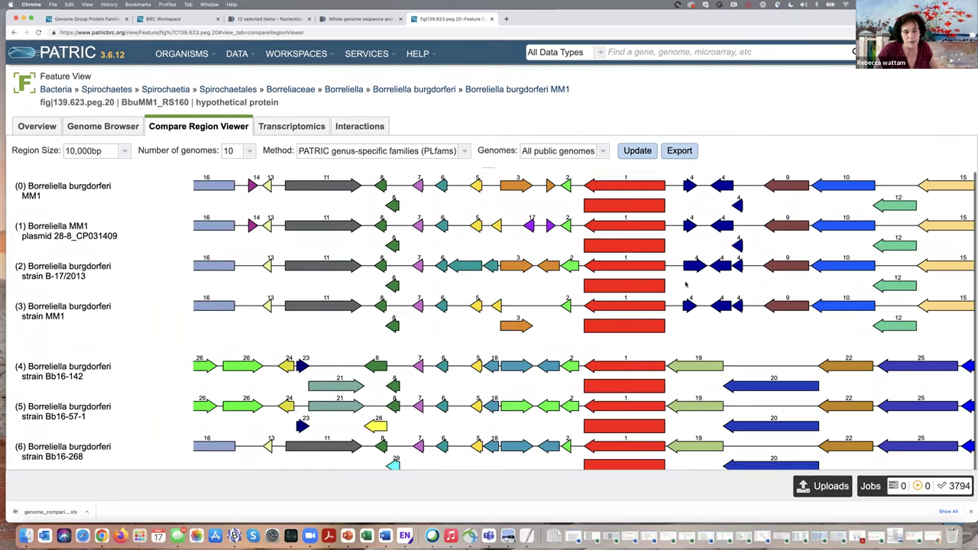
scroll(685, 284, down, 3)
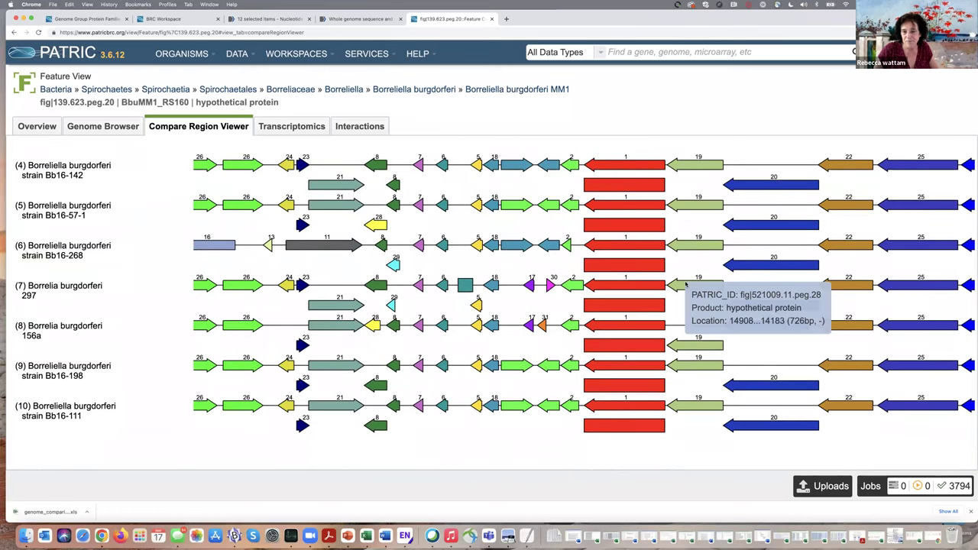
scroll(711, 267, up, 5)
scroll(722, 260, up, 3)
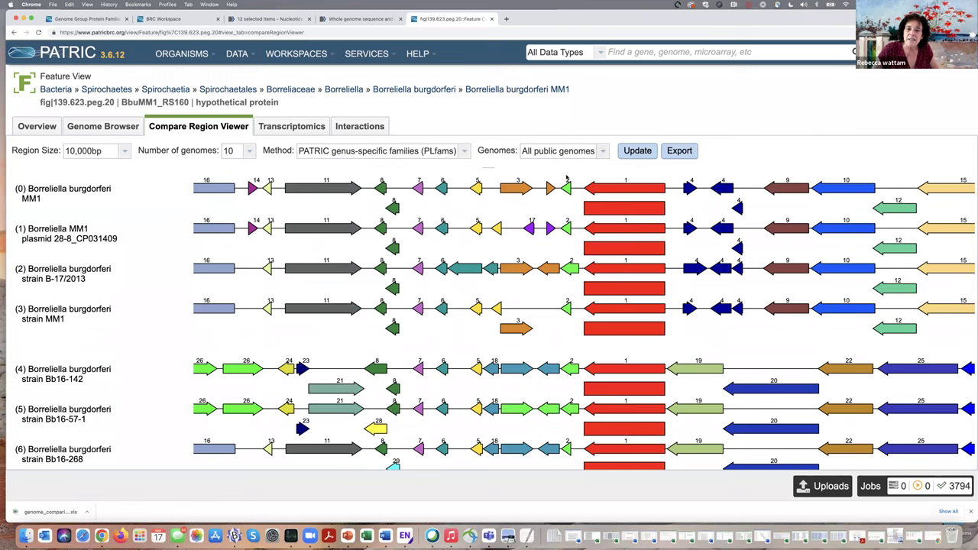
mouse_move(566, 190)
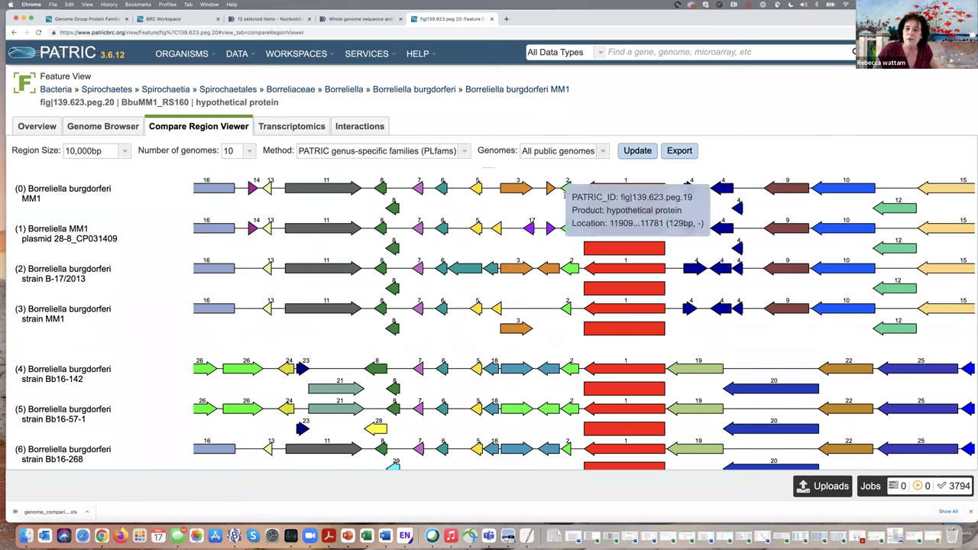
mouse_move(570, 230)
mouse_move(567, 269)
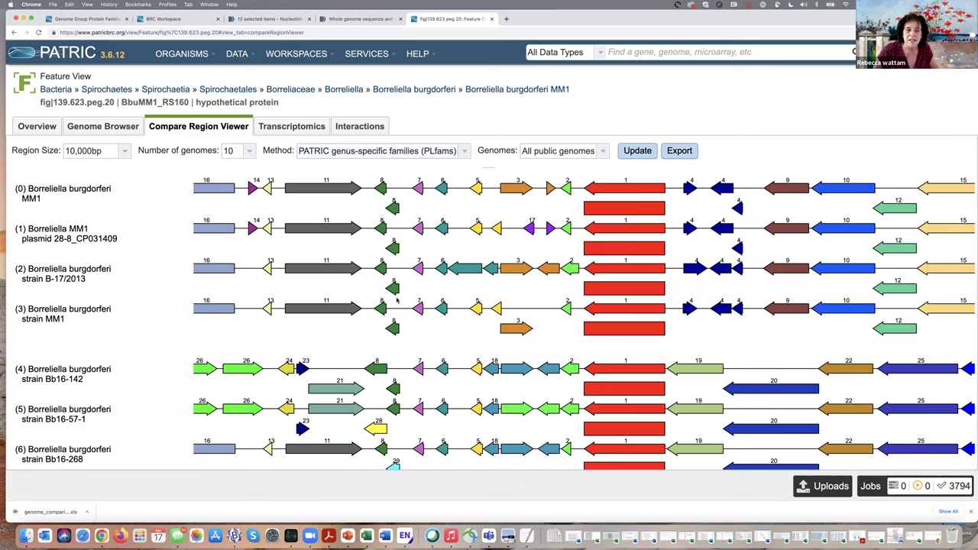
mouse_move(332, 386)
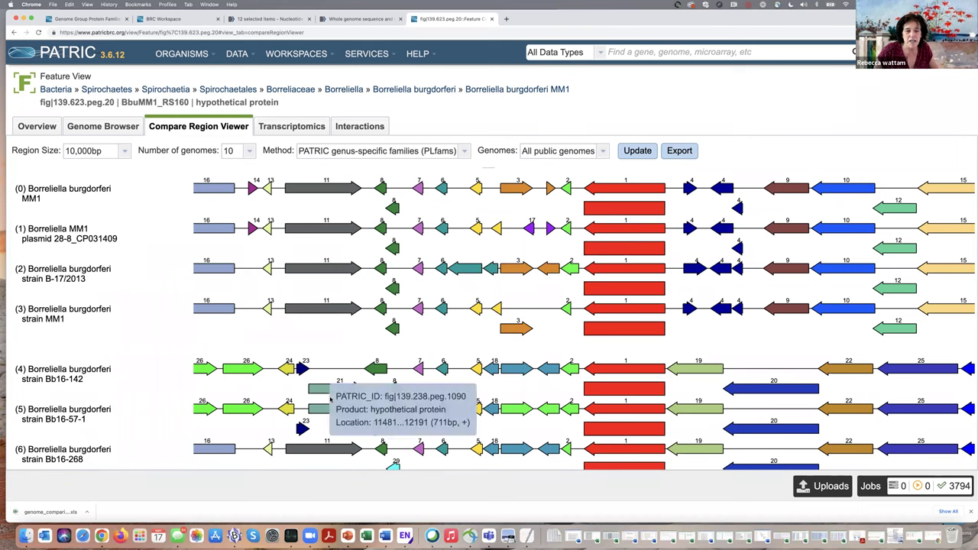
mouse_move(335, 410)
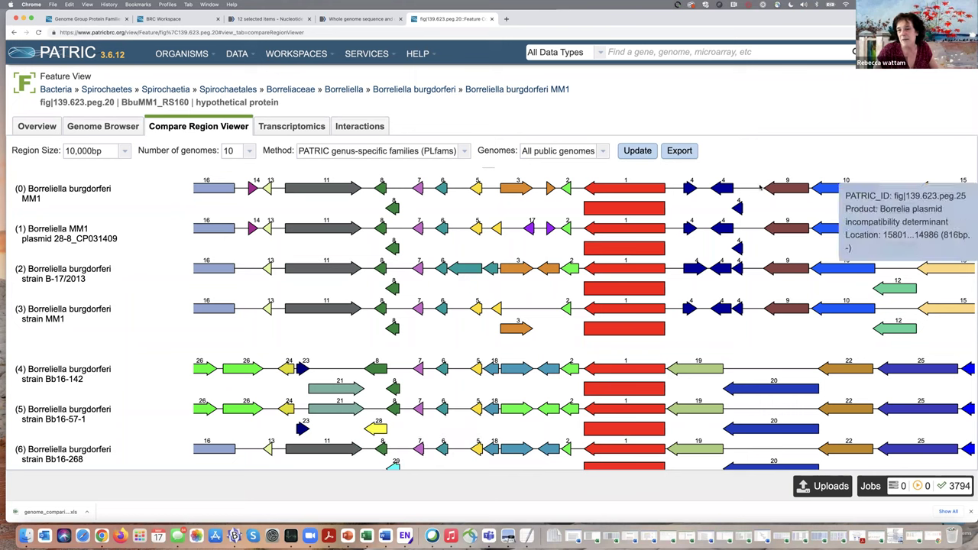
mouse_move(653, 186)
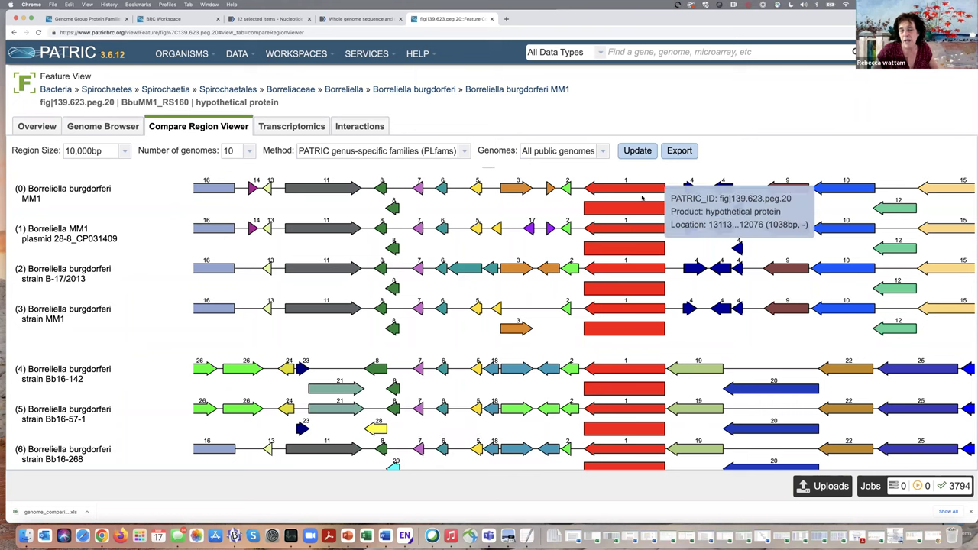
- Widen the compared region around the MM1 focus gene to 20,000bp and inspect the outlying genes
mouse_move(686, 188)
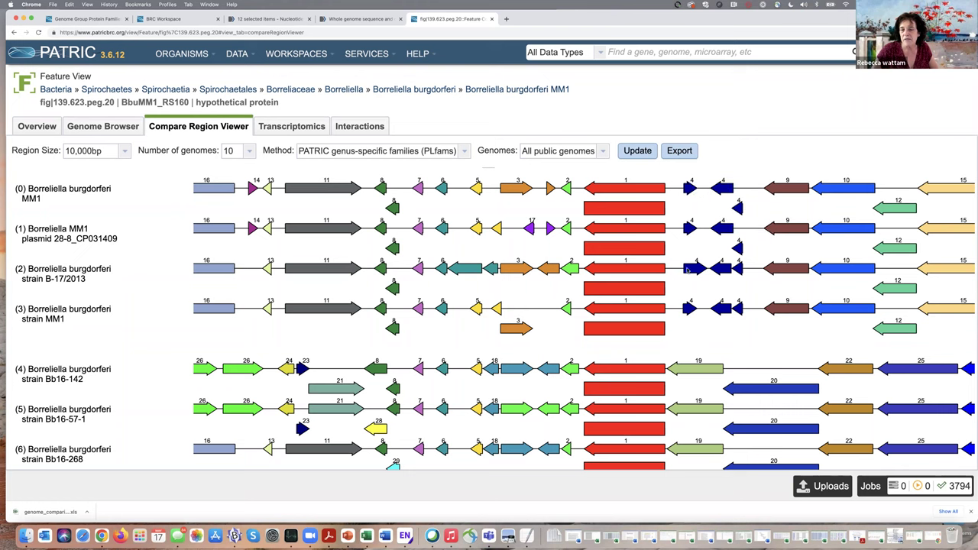
mouse_move(694, 371)
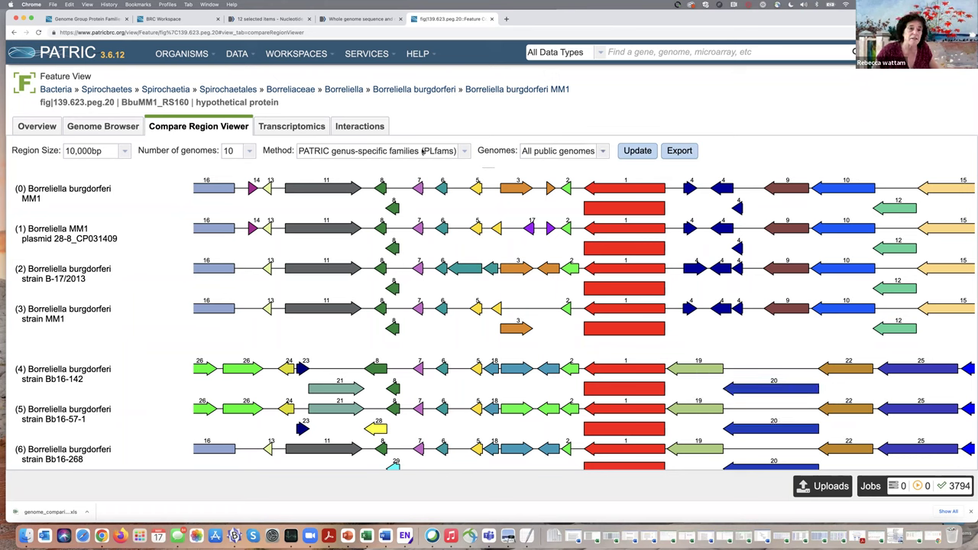
click(124, 151)
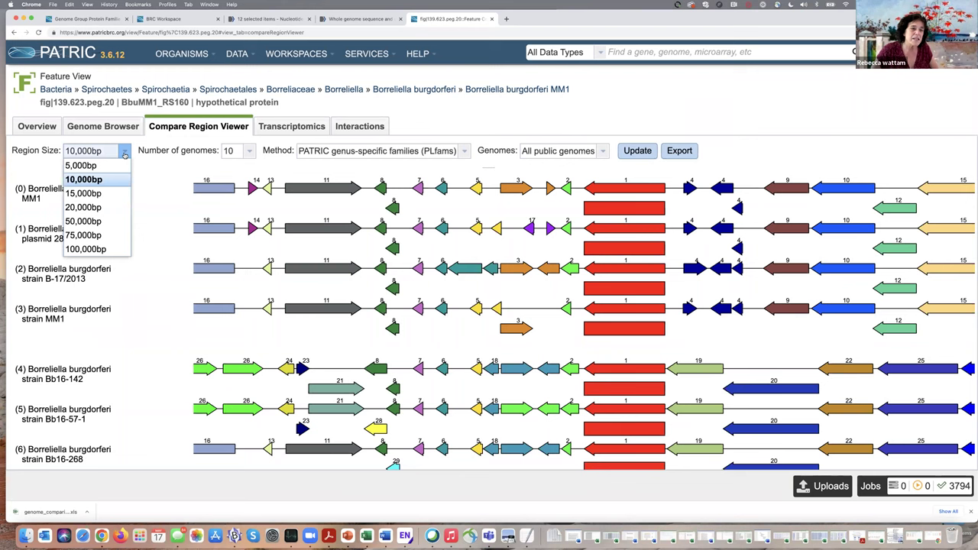
click(98, 208)
click(635, 153)
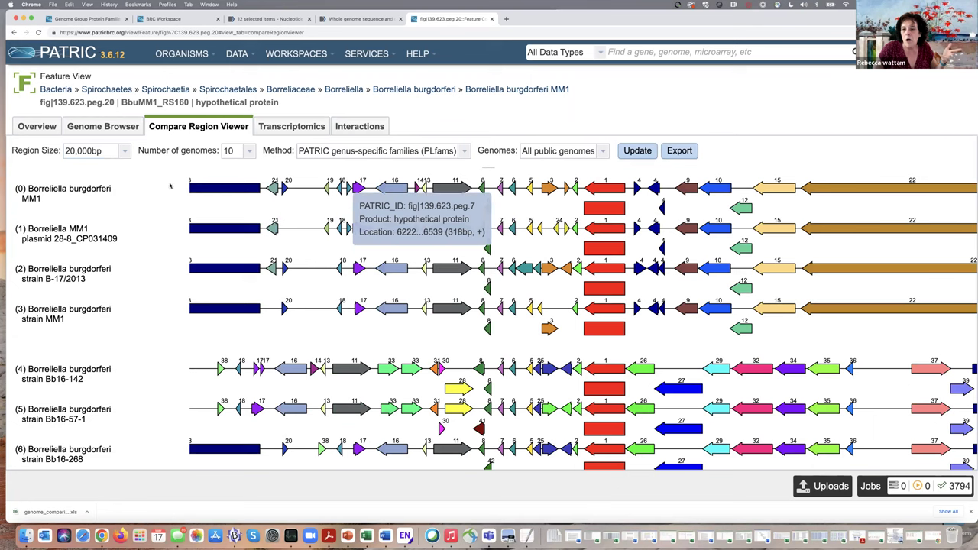
mouse_move(891, 188)
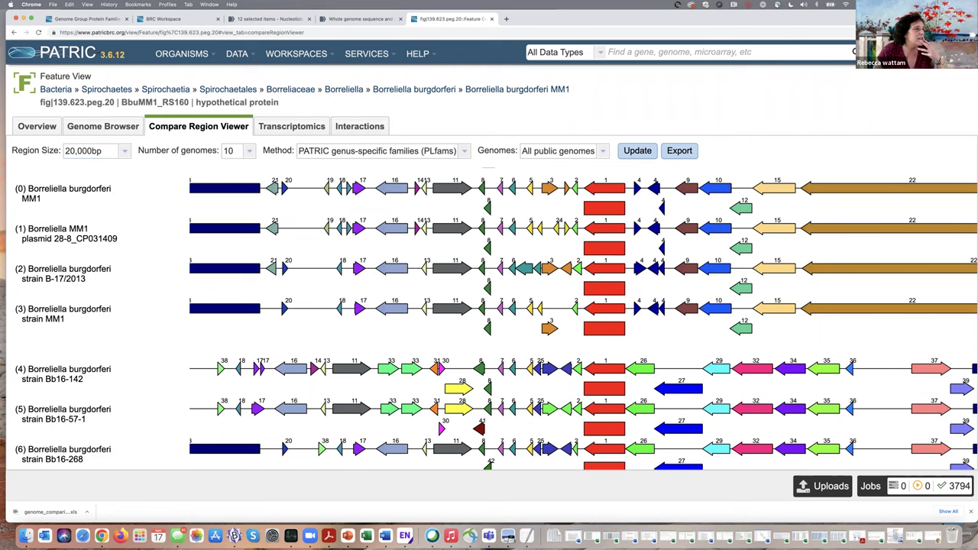
- Consult the Plasmid lp28-8 Jabbari figure and expand the region comparison to 50 genomes
key(super+Tab)
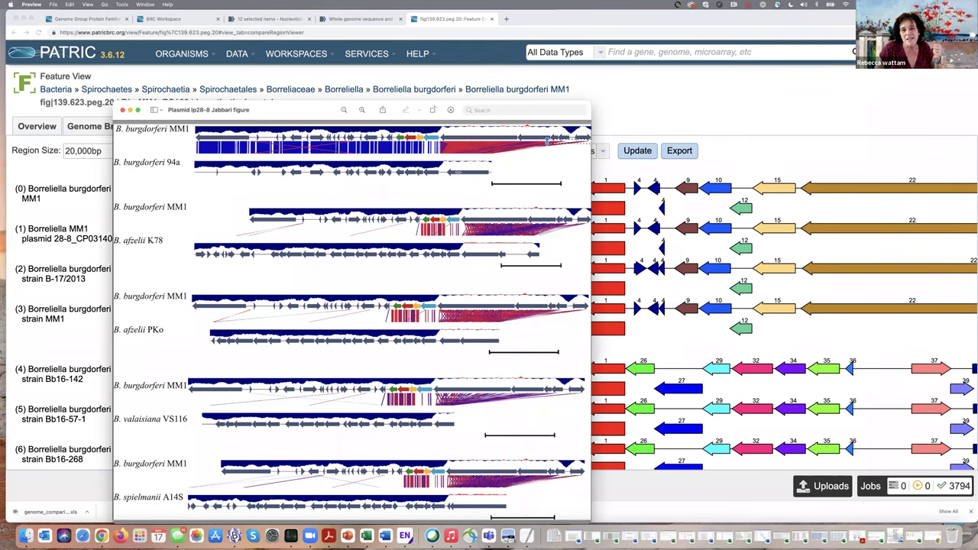
key(super+m)
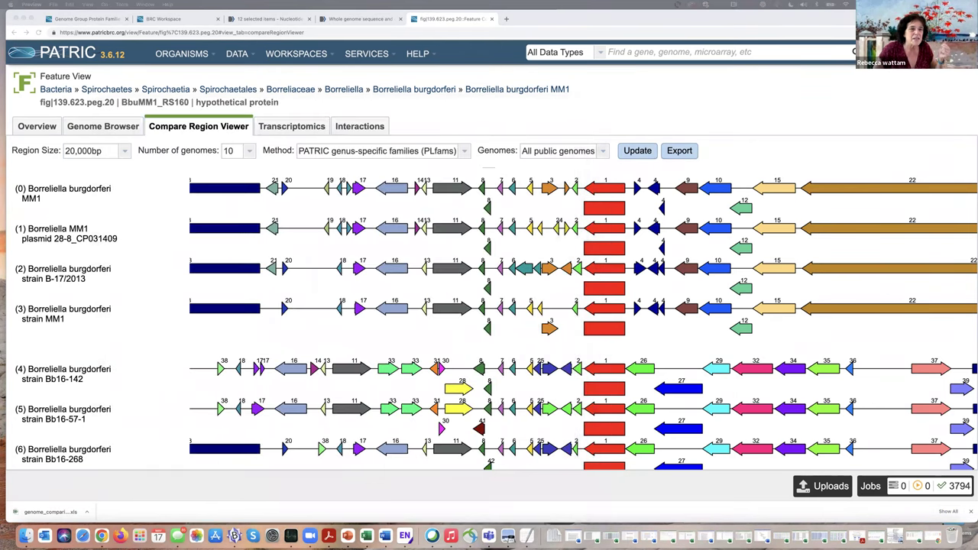
click(125, 151)
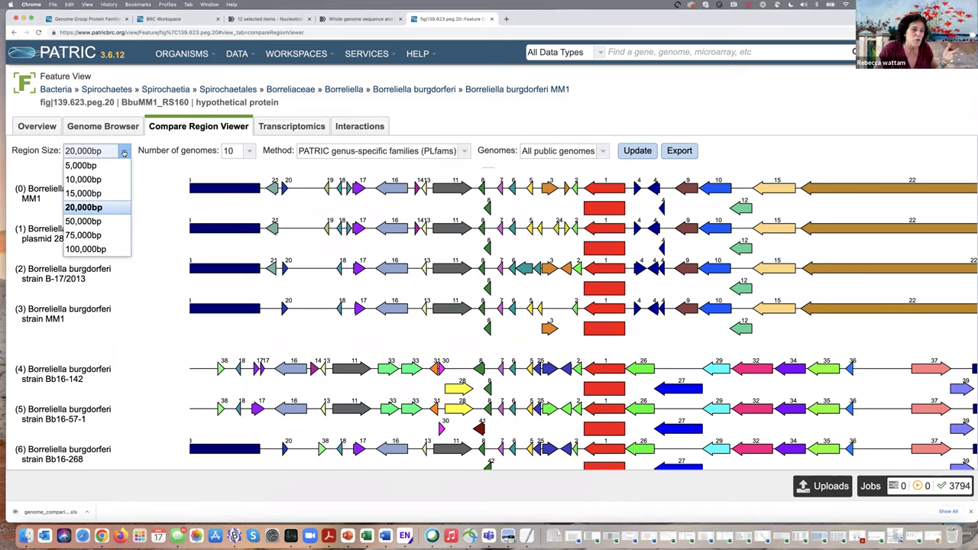
click(102, 207)
click(252, 152)
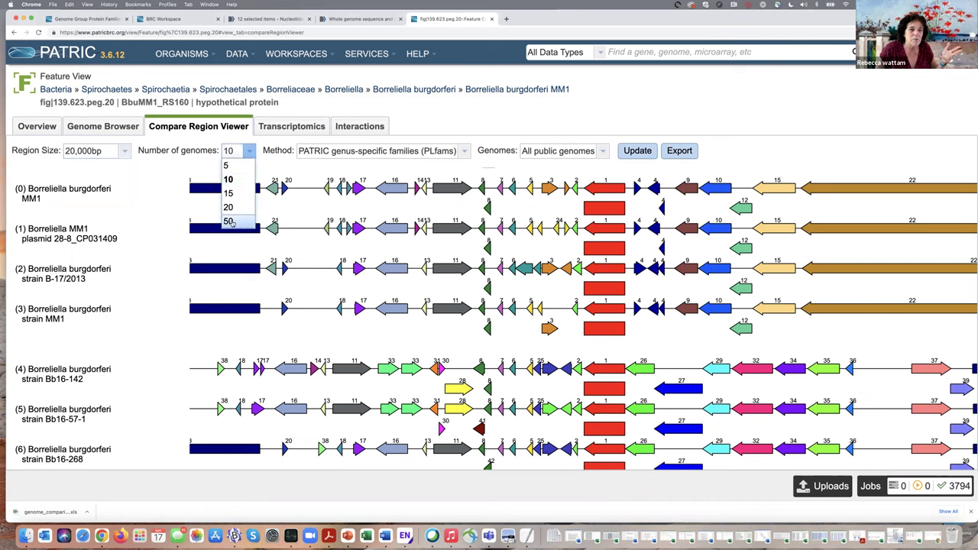
click(230, 221)
click(636, 151)
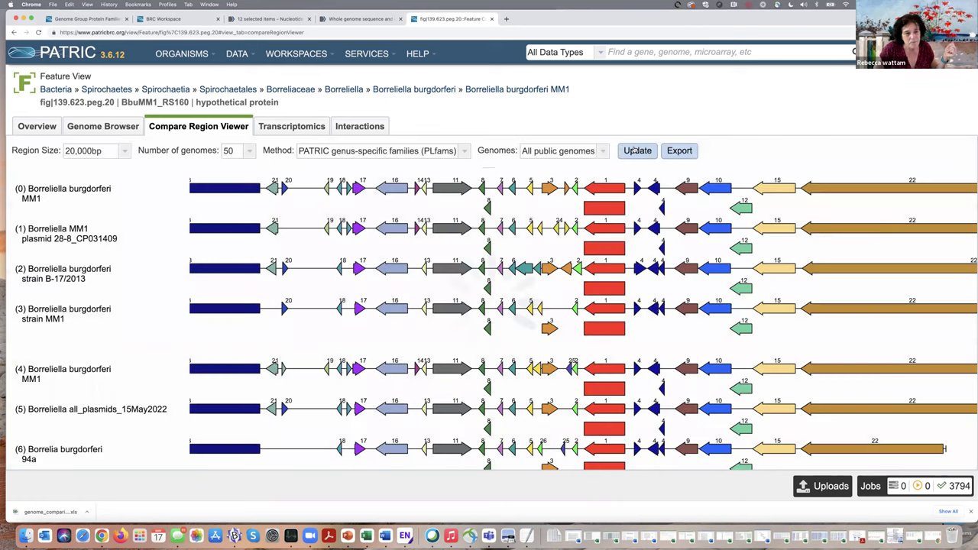
scroll(397, 353, down, 3)
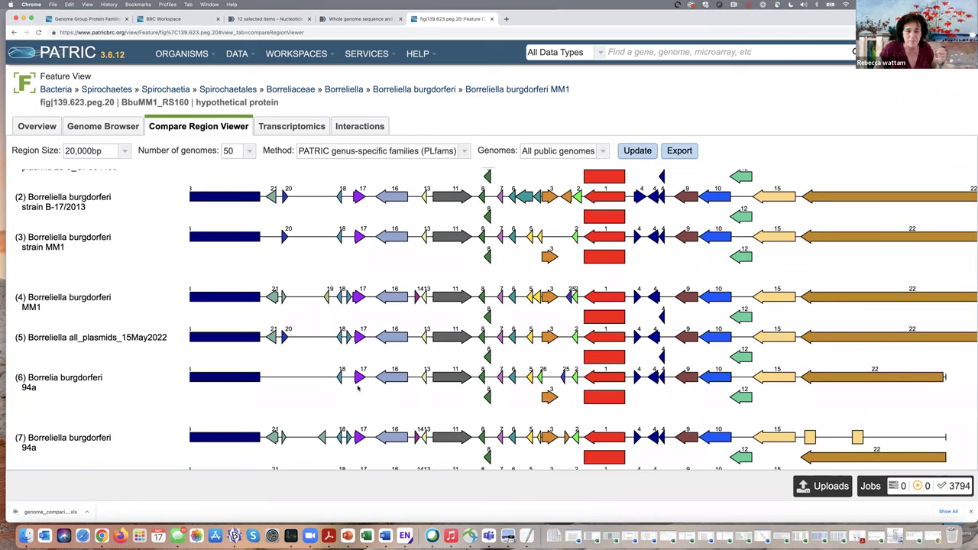
- Set the region size to 50,000bp, redraw the comparison and inspect the plasmid ends in the MM1 and 94a genomes
click(121, 153)
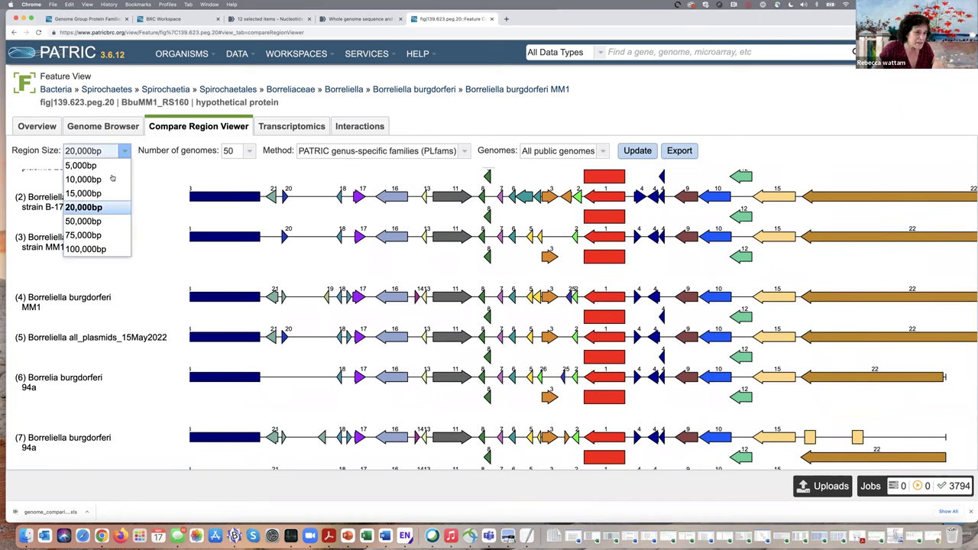
click(100, 221)
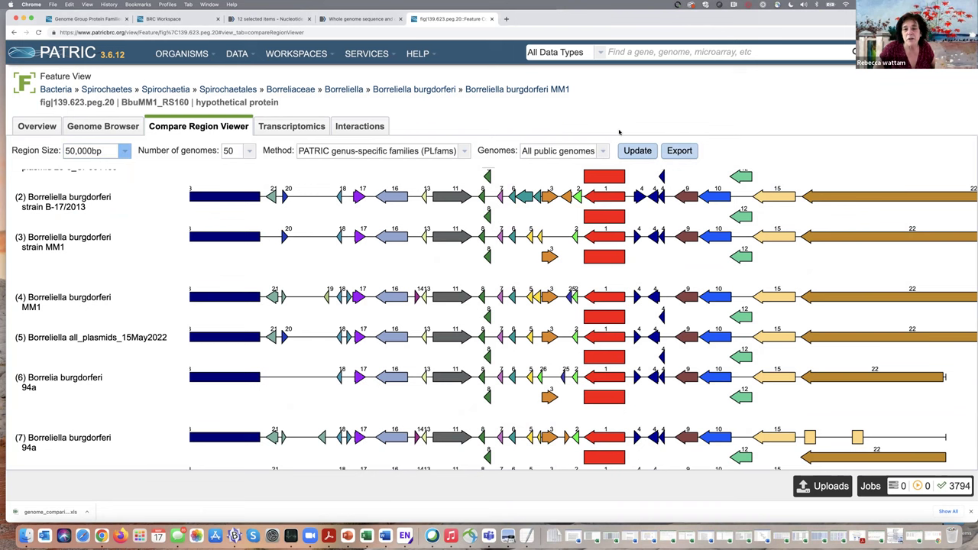
click(647, 152)
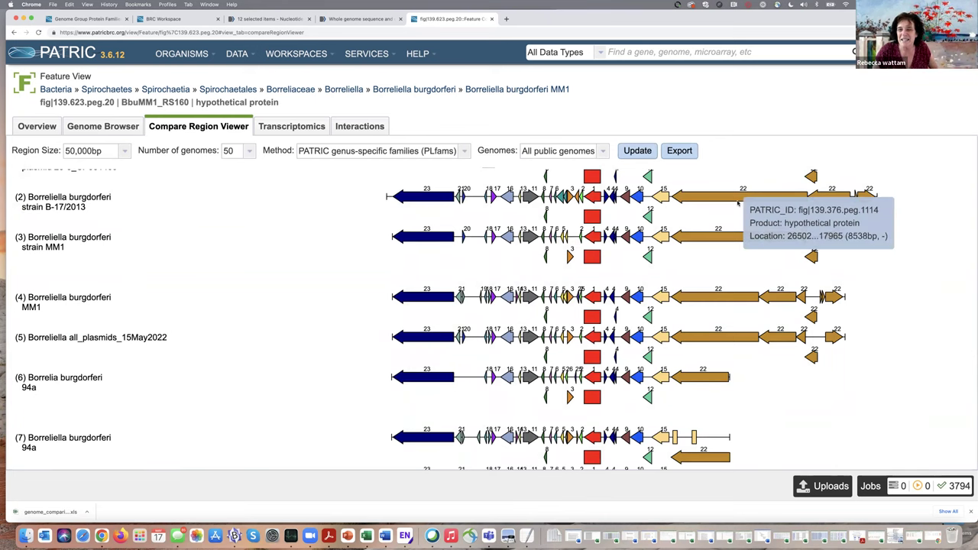
scroll(917, 240, down, 1)
scroll(913, 241, up, 2)
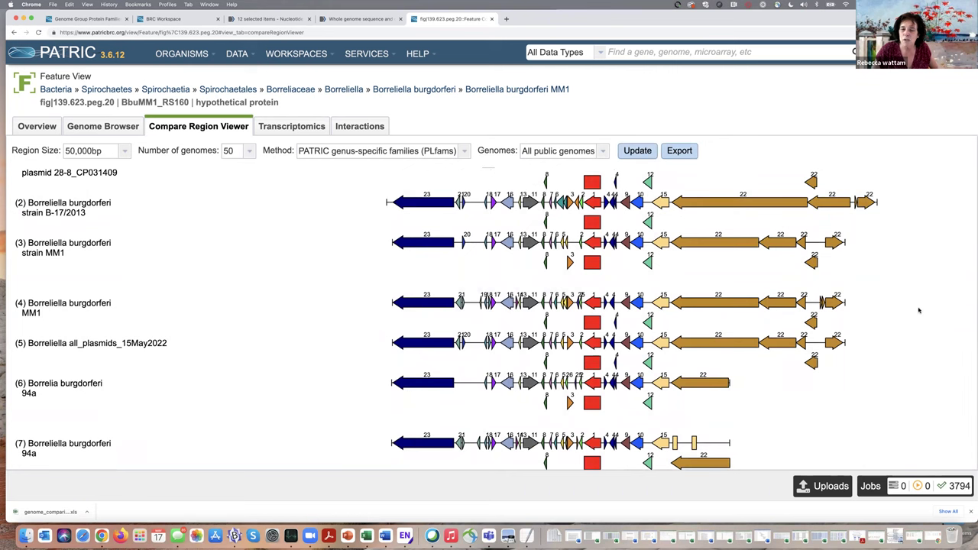
scroll(917, 308, down, 3)
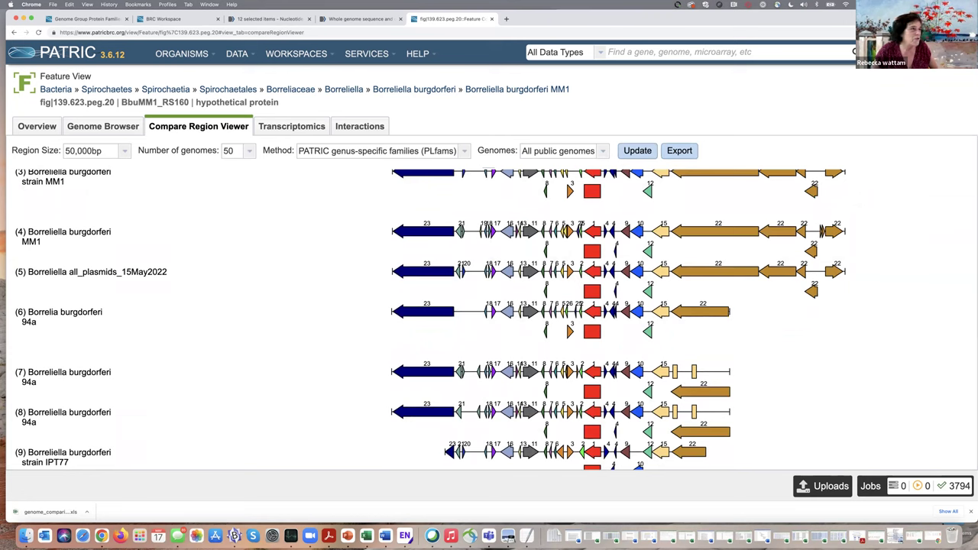
- Compare the gene order with the Plasmid lp28-8 Jabbari figure and examine how it differs across the listed Borreliella strains
click(611, 537)
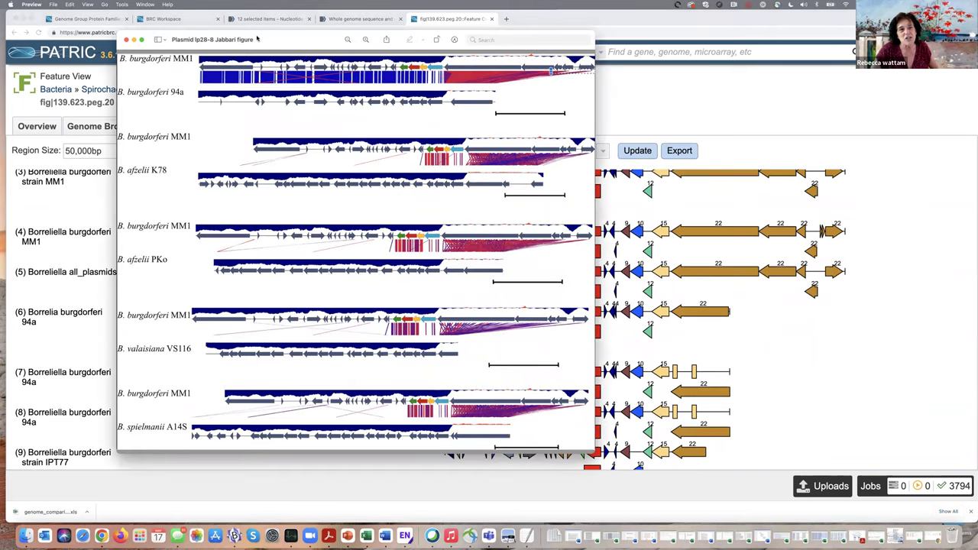
click(691, 372)
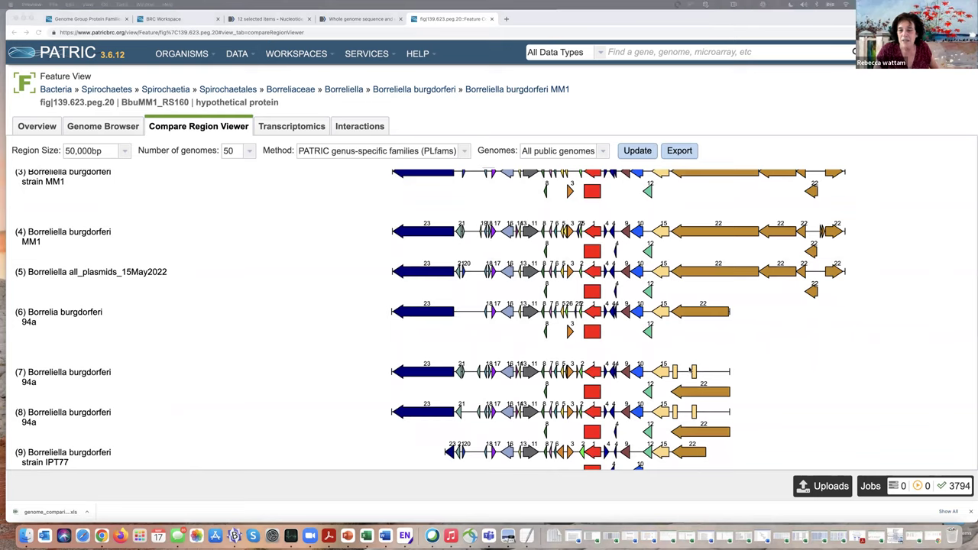
scroll(692, 372, down, 8)
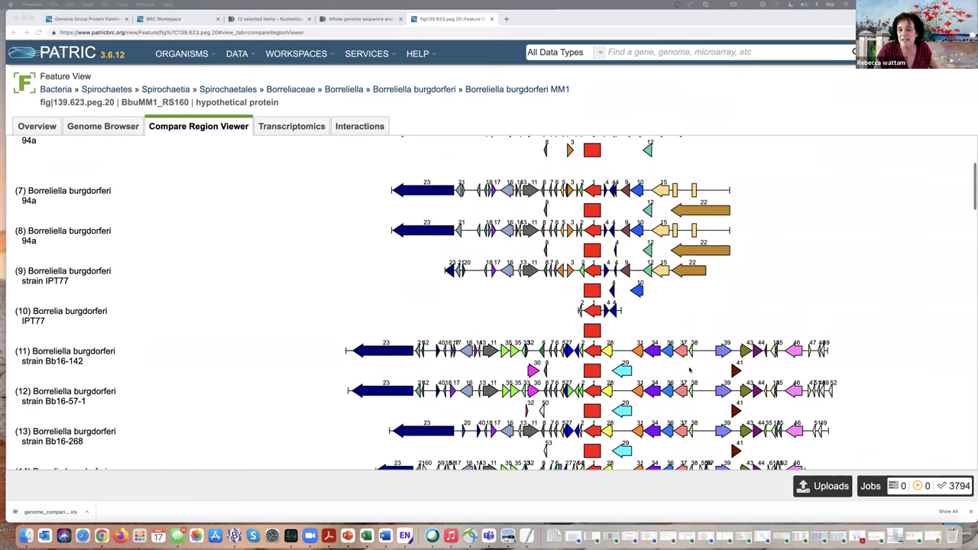
scroll(690, 370, down, 1)
scroll(690, 370, up, 2)
scroll(690, 370, down, 4)
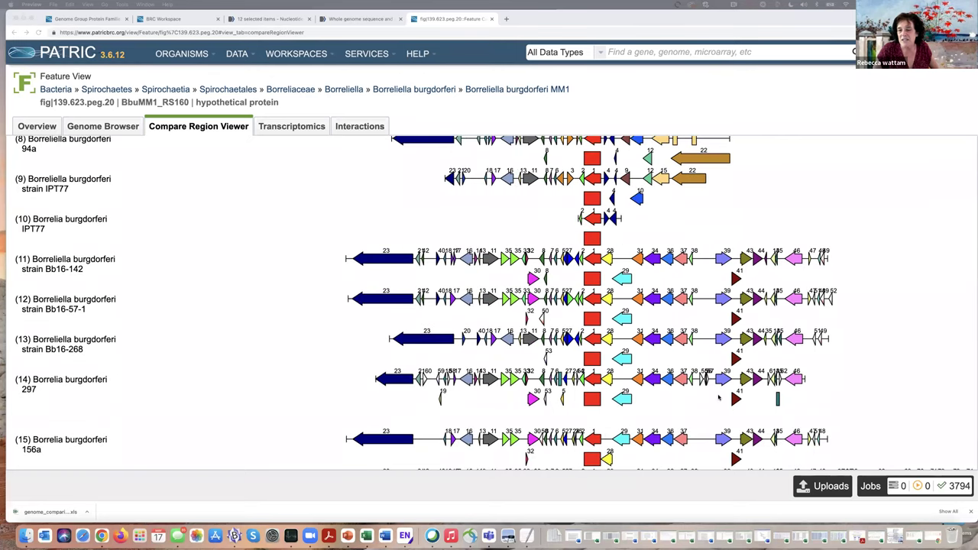
scroll(718, 396, down, 2)
scroll(718, 397, down, 4)
scroll(717, 396, up, 3)
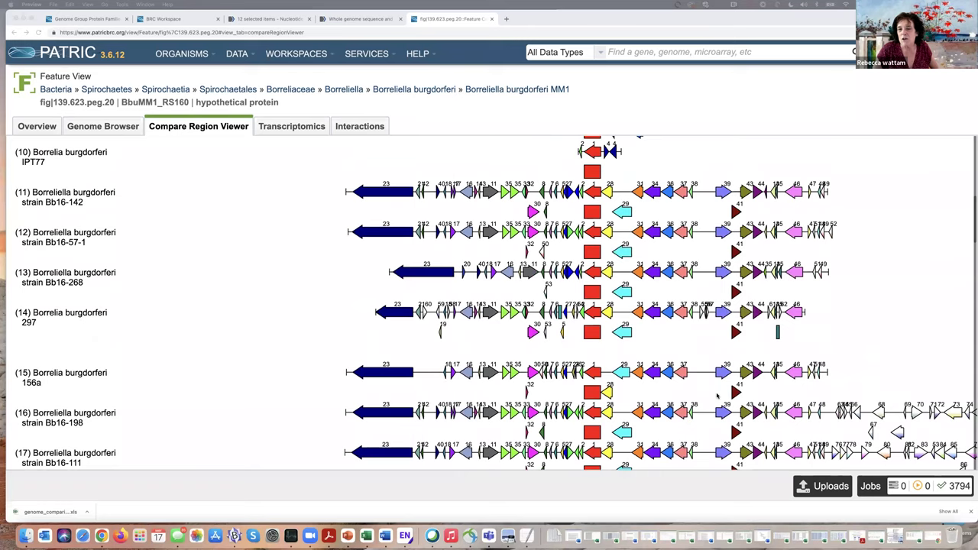
scroll(717, 396, up, 3)
scroll(717, 396, up, 10)
scroll(717, 395, up, 5)
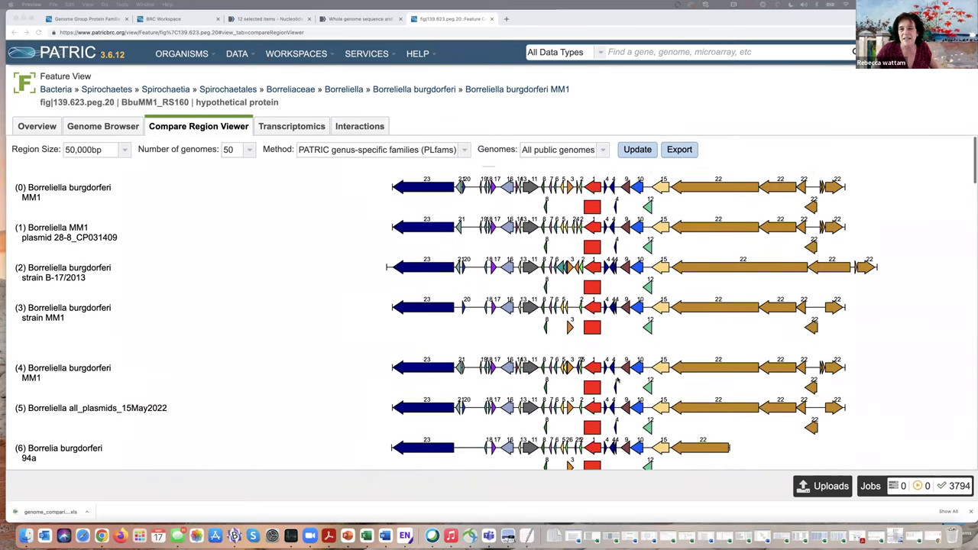
- Export the 50,000bp region comparison as an SVG file and look through the compared genomes
click(678, 154)
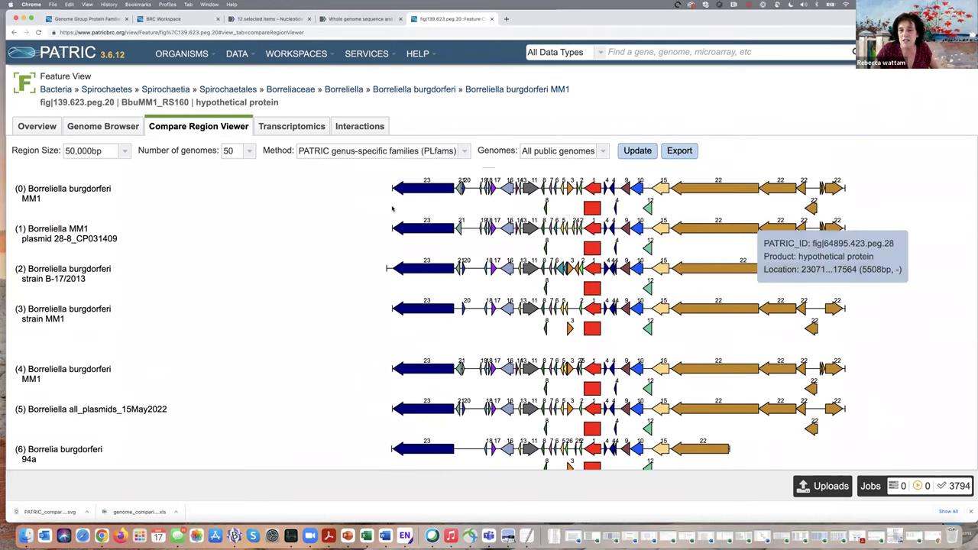
scroll(236, 240, down, 4)
scroll(234, 240, down, 10)
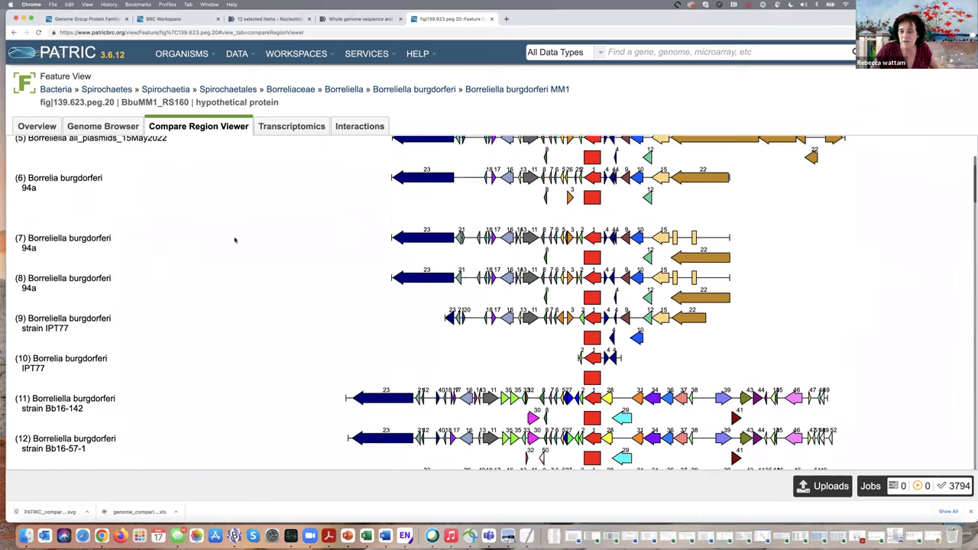
scroll(235, 240, down, 5)
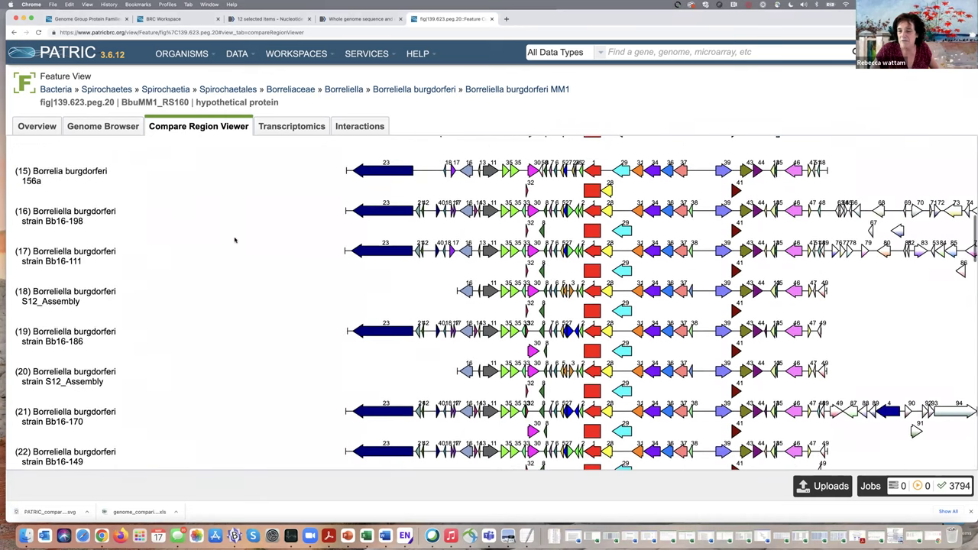
scroll(235, 240, up, 20)
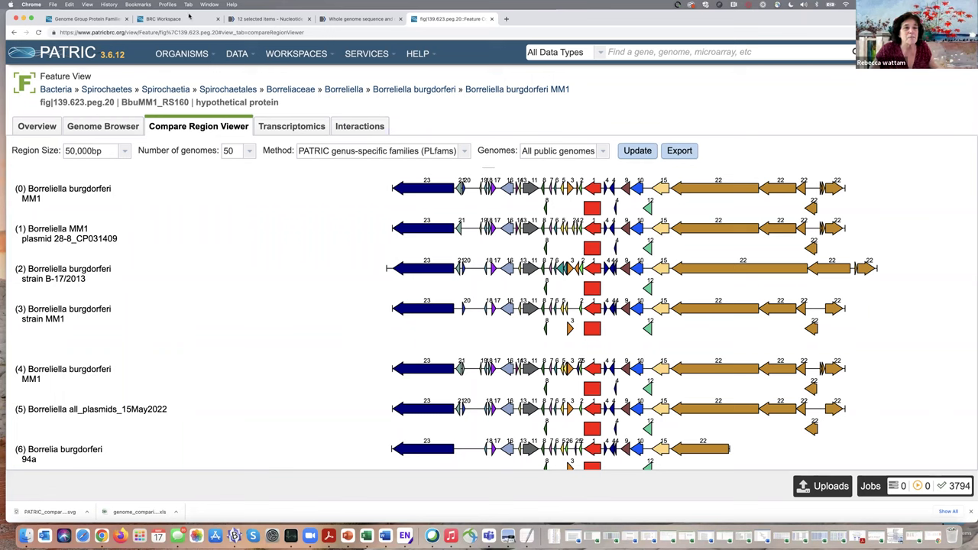
- Switch to BV-BRC, open the genome list of the genus Borreliella and filter it by genome status Plasmid
click(186, 17)
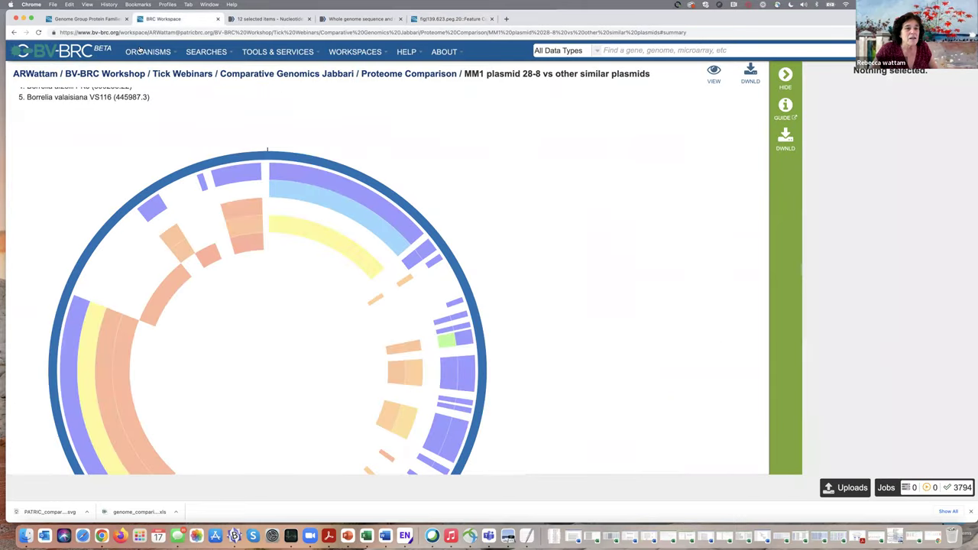
mouse_move(141, 51)
click(149, 126)
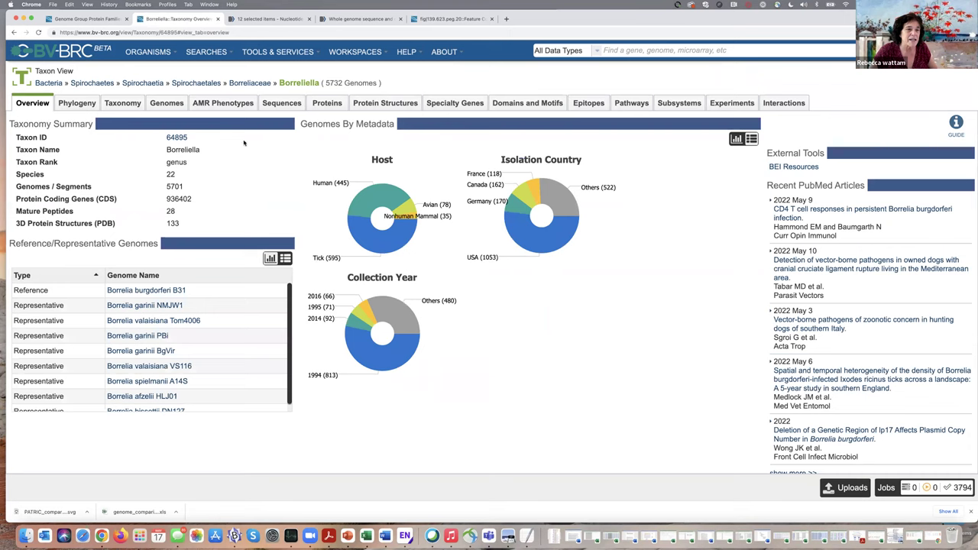
click(168, 105)
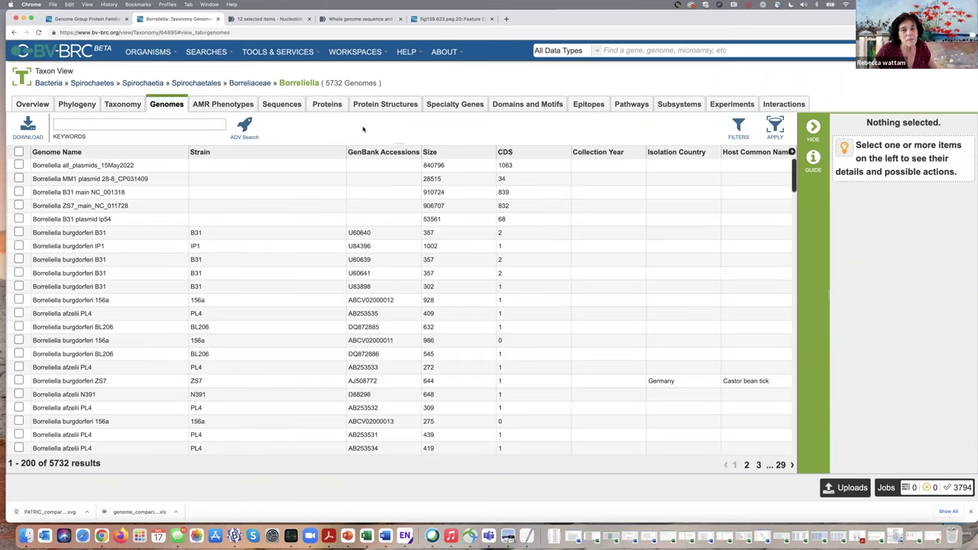
click(728, 132)
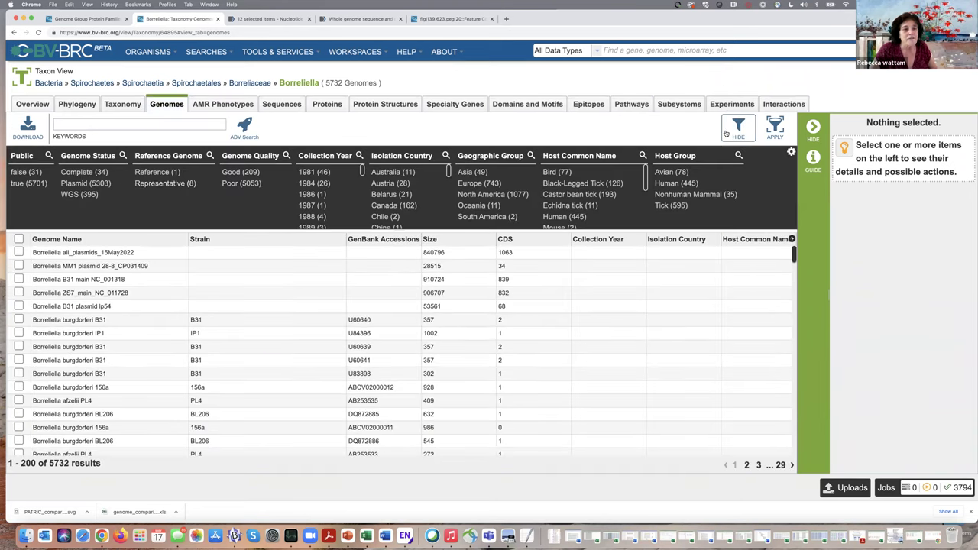
click(77, 184)
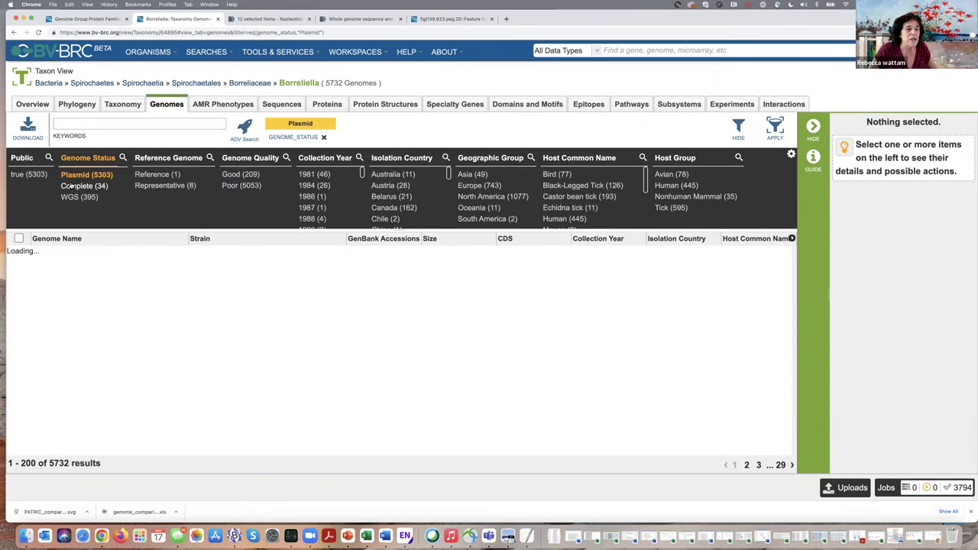
click(86, 128)
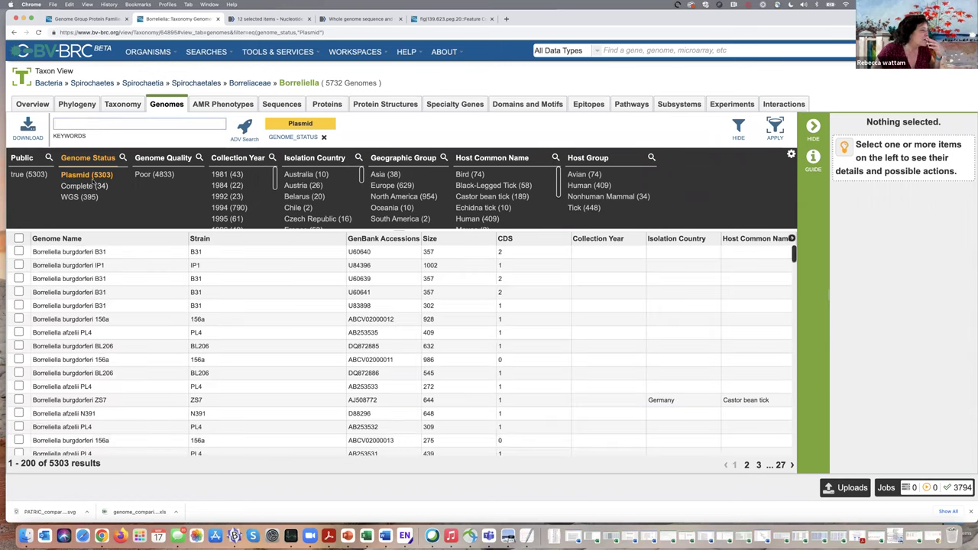
- Review the figure All Plasmids Proteome Comparison.png and apply the Plasmid filter to the Borreliella taxon view
key(super+Tab)
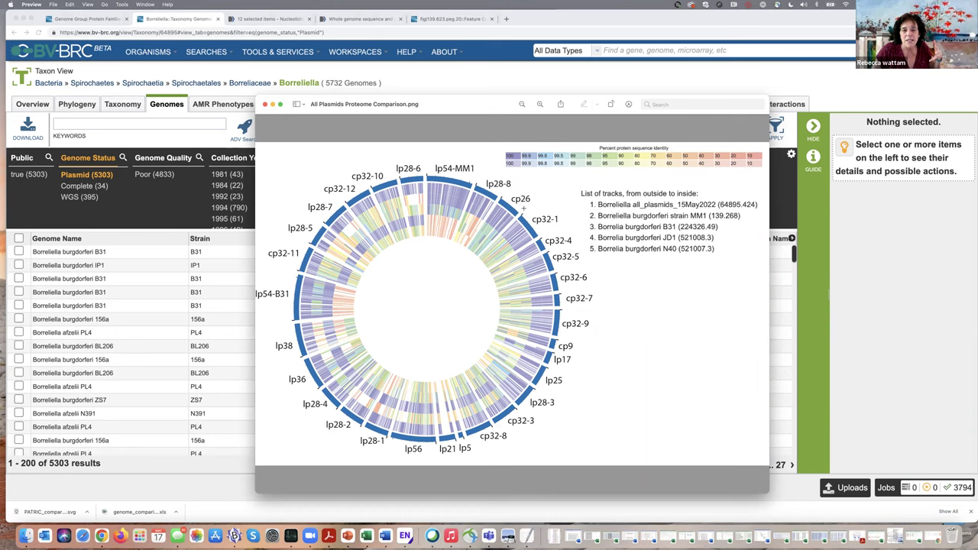
key(super+w)
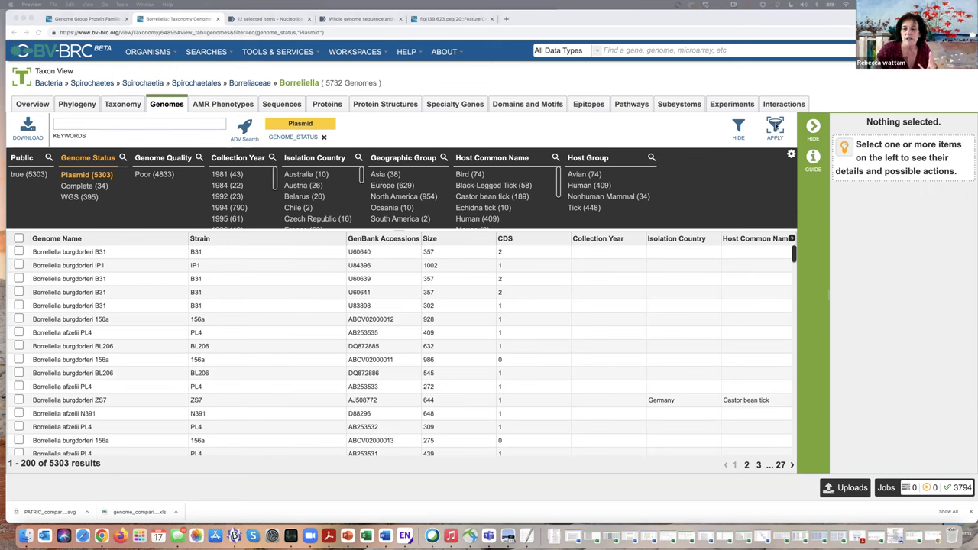
click(775, 126)
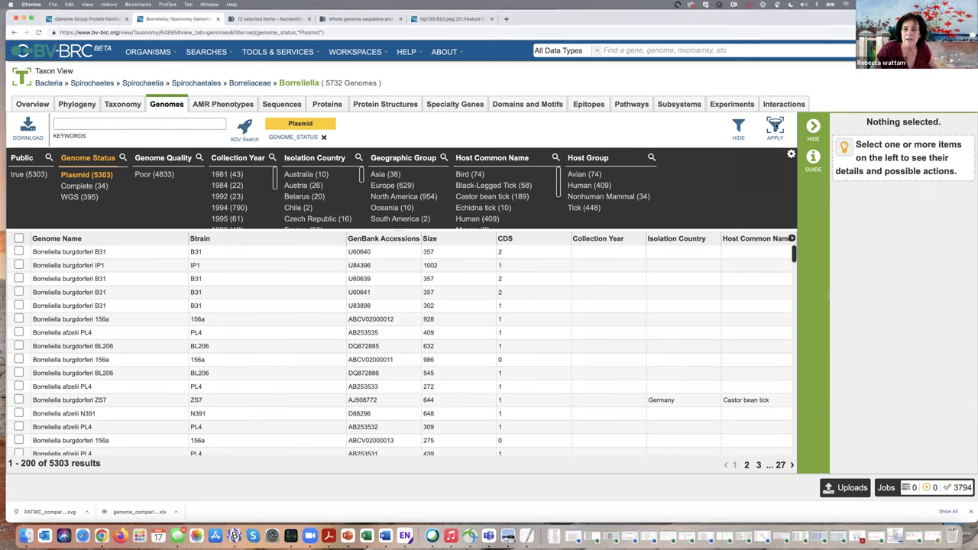
- Restrict the Borreliella taxon view to plasmid genomes and search the genome list for the keyword cp26
click(775, 126)
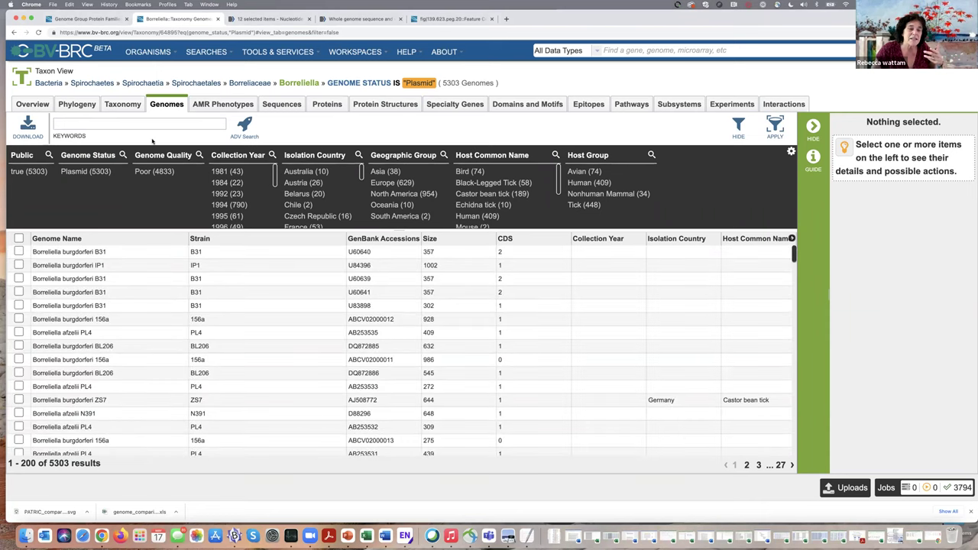
click(149, 122)
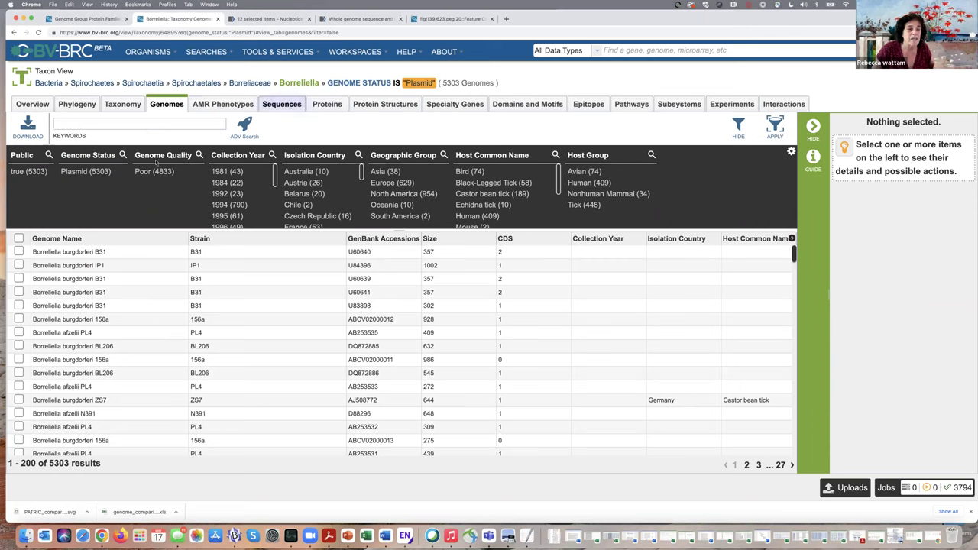
text(cp)
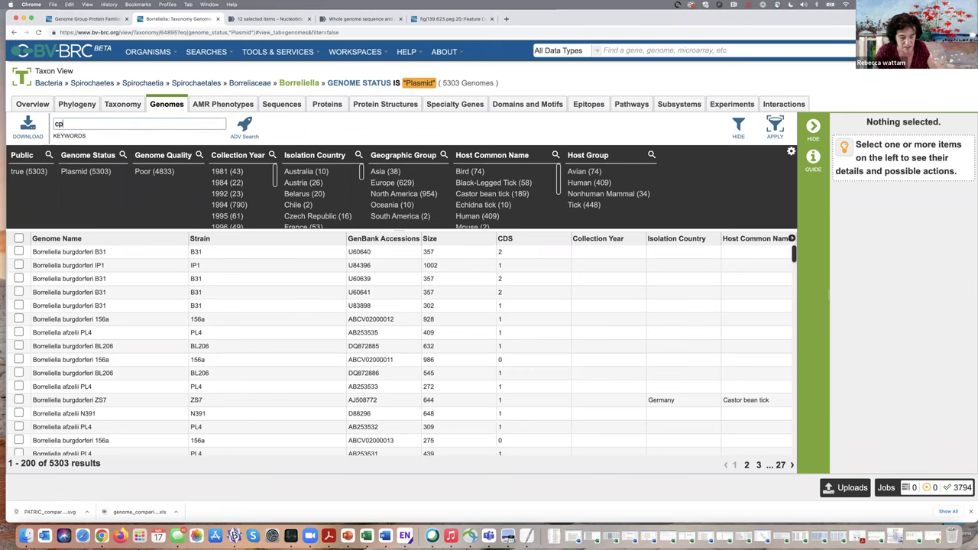
text(26)
key(Return)
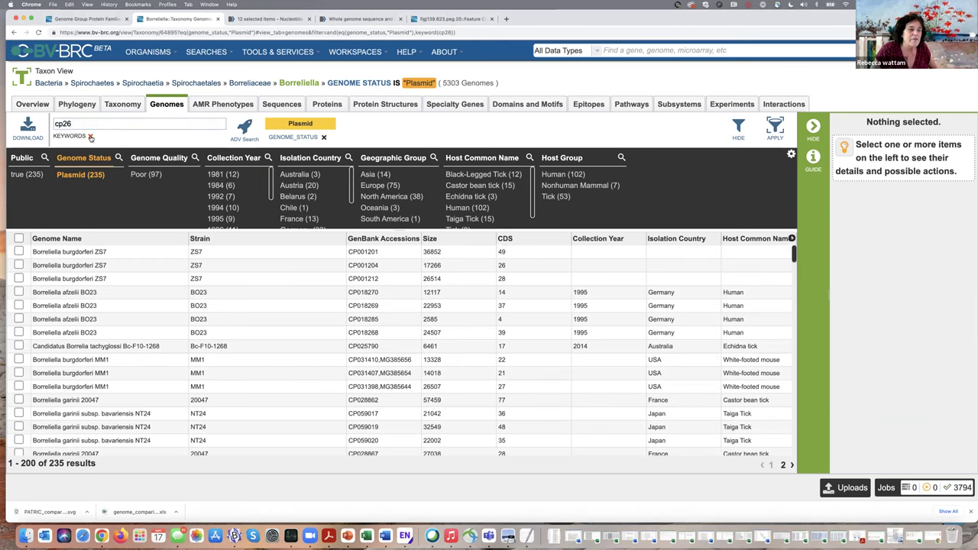
- Clear the genome keyword search and search the plasmid sequences for the keyword cp26 instead
click(91, 136)
click(282, 105)
click(91, 123)
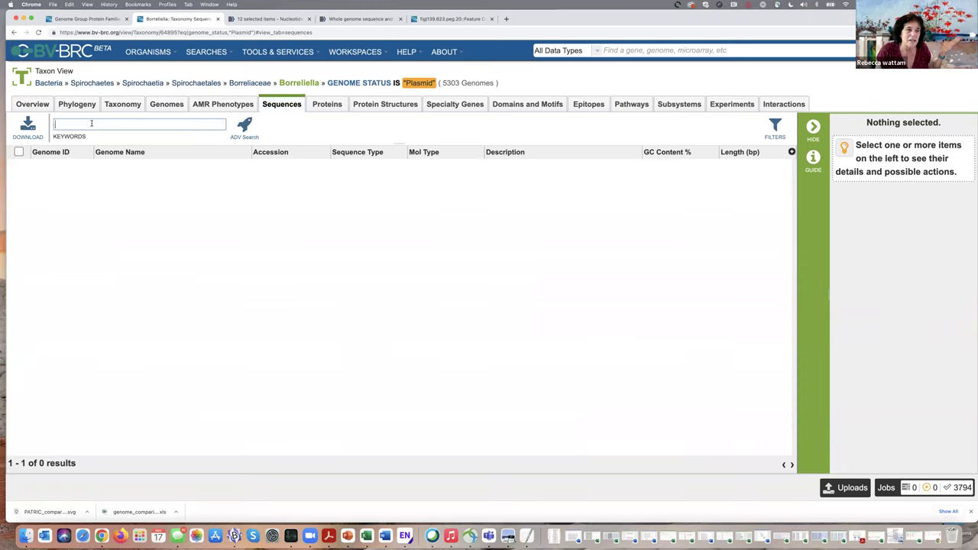
text(cp26)
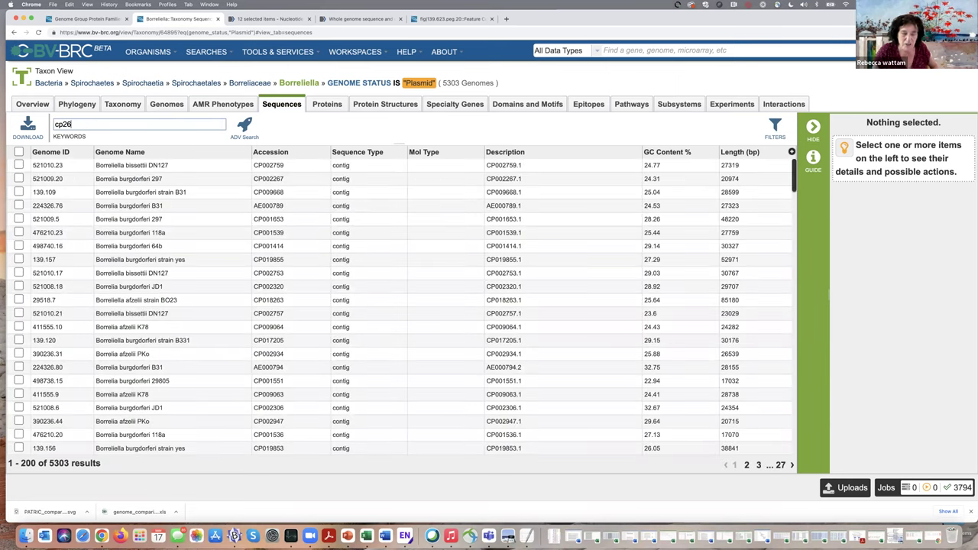
key(Return)
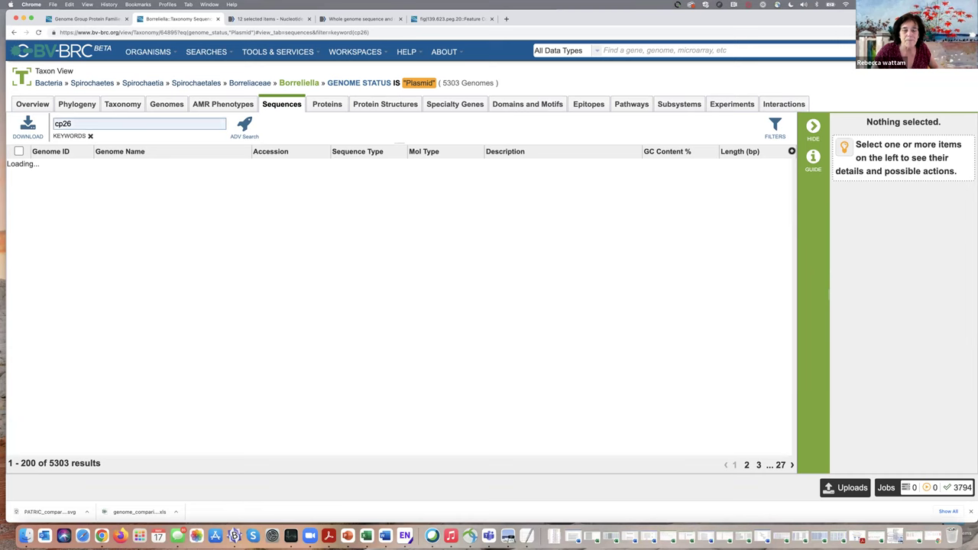
- Find cp26 on the page and select the first three sequences whose description names plasmid cp26
key(super+f)
text(cp26)
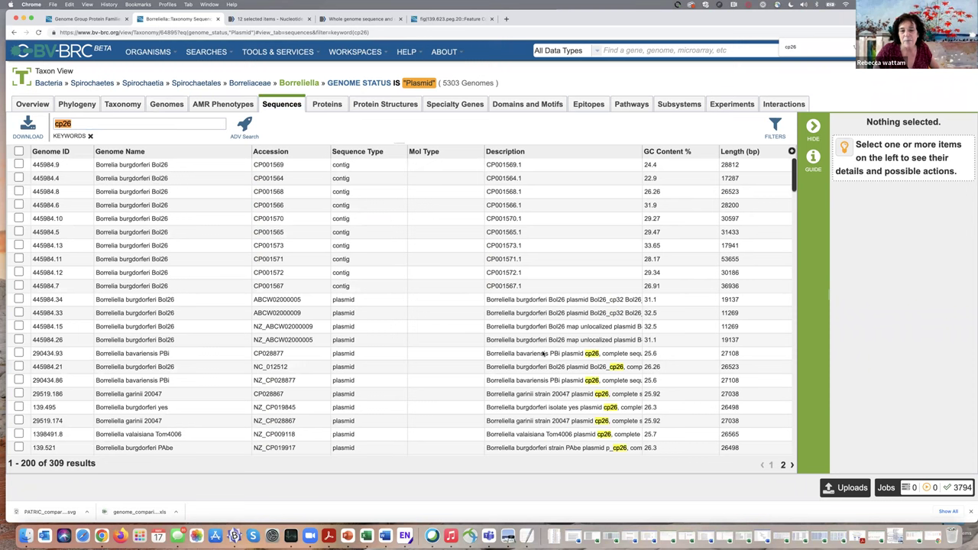
click(18, 353)
click(18, 367)
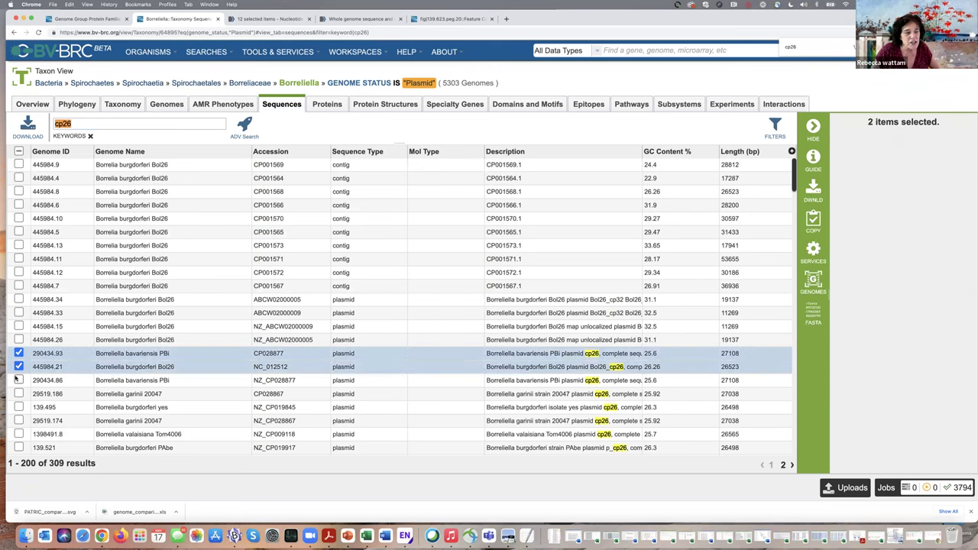
click(18, 380)
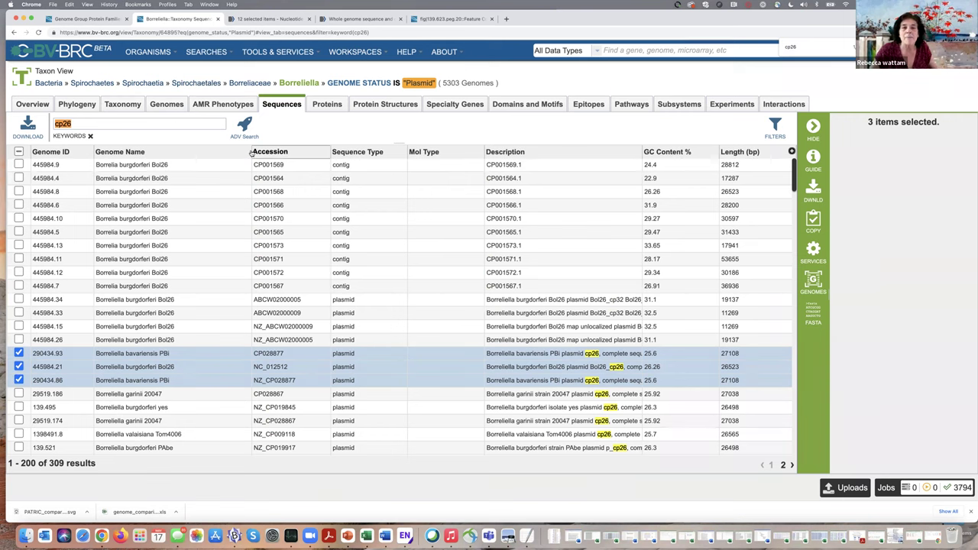
- Open the comparative genomics folder under Tick Webinars in the public BV-BRC Workshop workspace
click(349, 54)
click(365, 128)
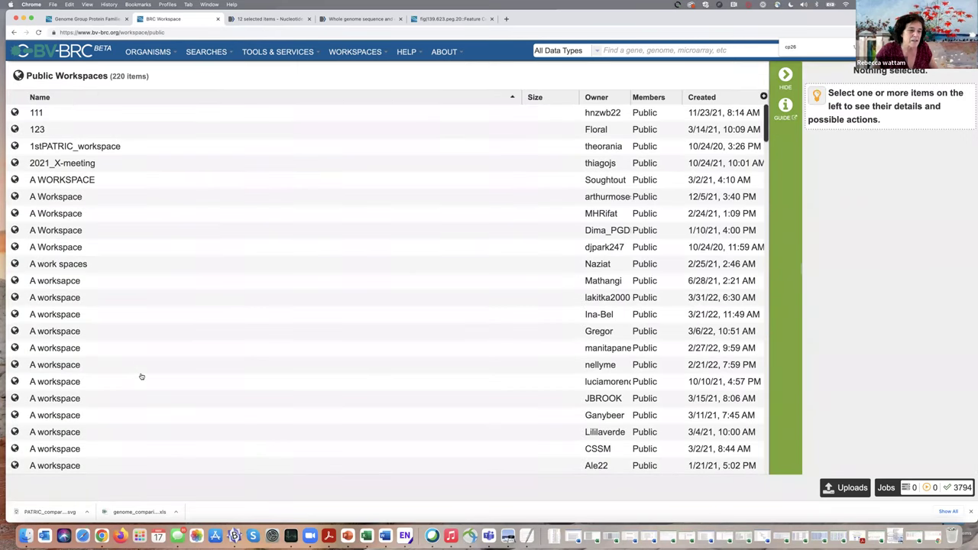
scroll(141, 375, down, 5)
scroll(141, 376, down, 5)
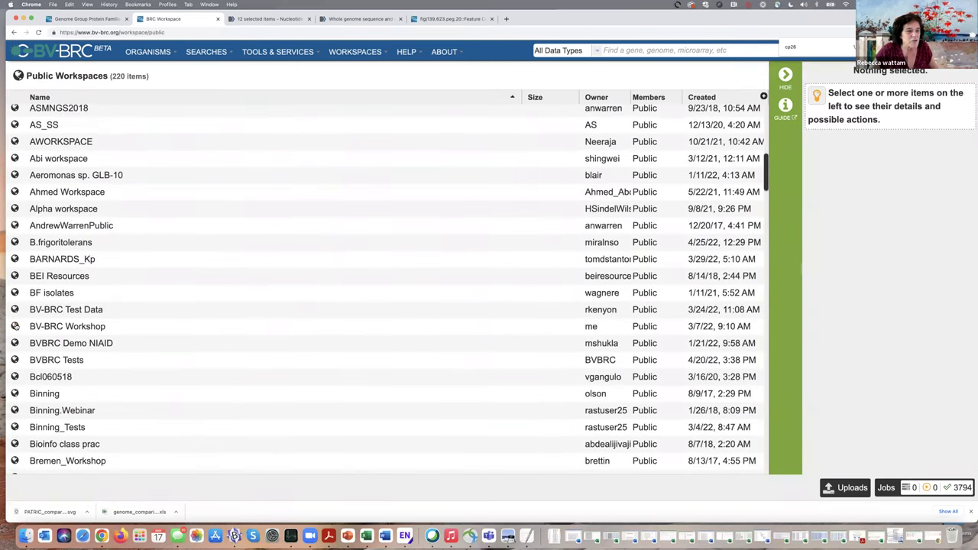
click(16, 326)
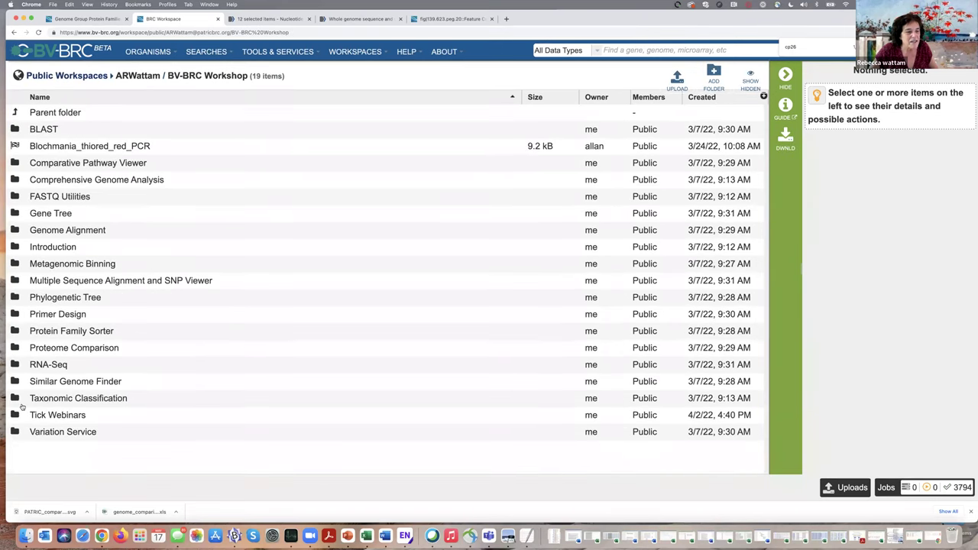
click(16, 415)
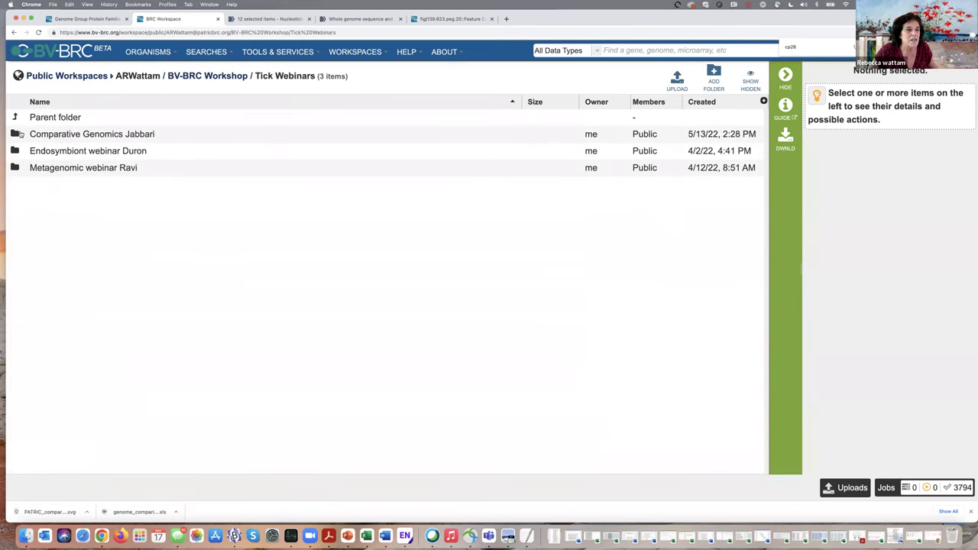
double_click(48, 138)
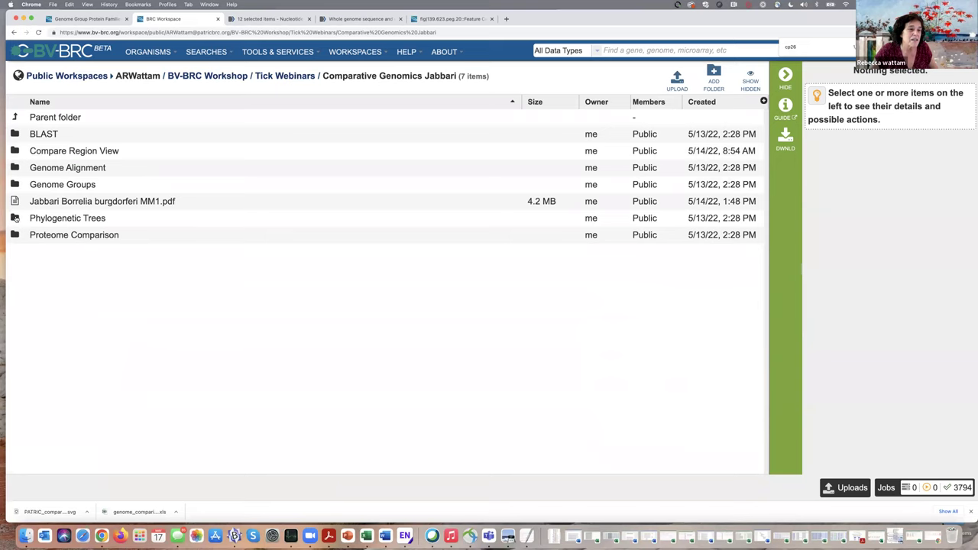
- Open the tree job result Borrelia cp26 15May2022_50 in the Plasmid_Tree folder of Phylogenetic Trees
click(14, 218)
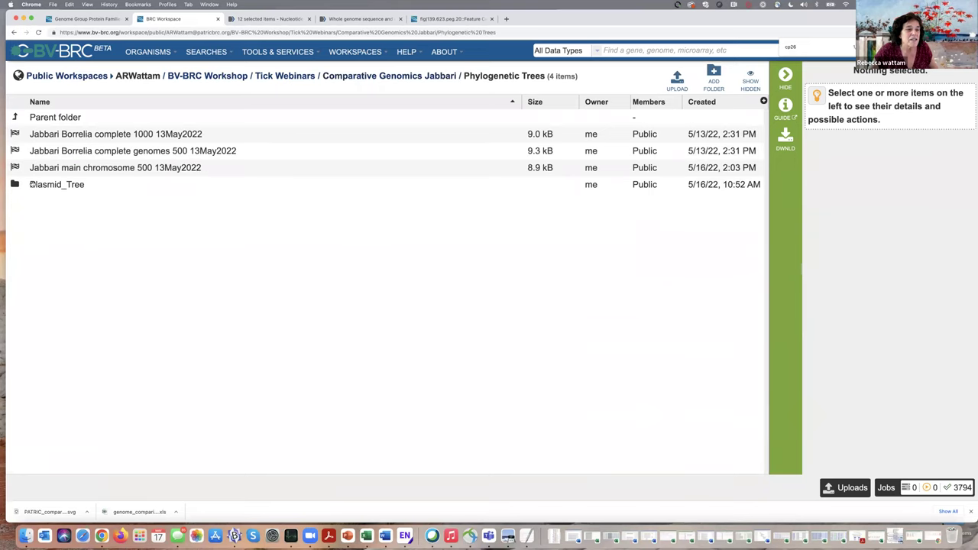
click(15, 184)
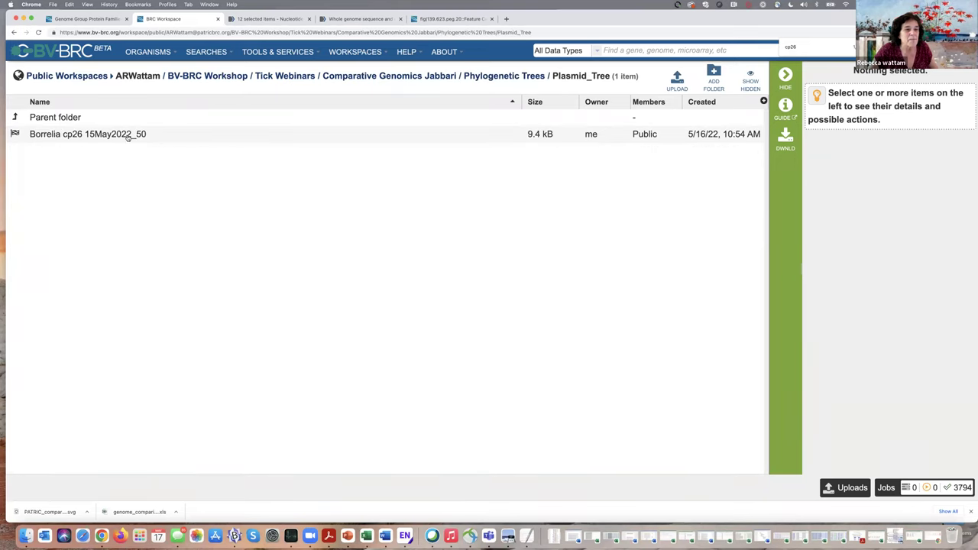
click(129, 136)
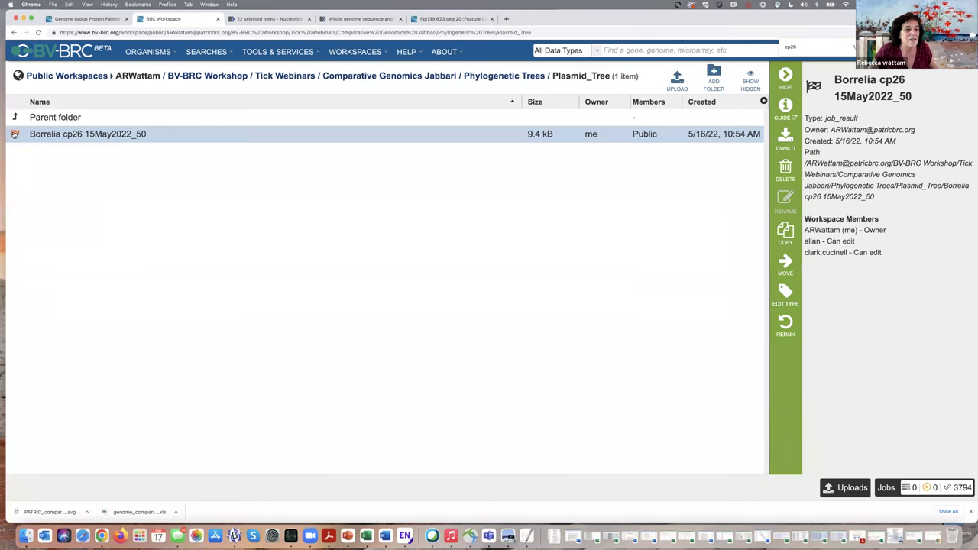
click(14, 134)
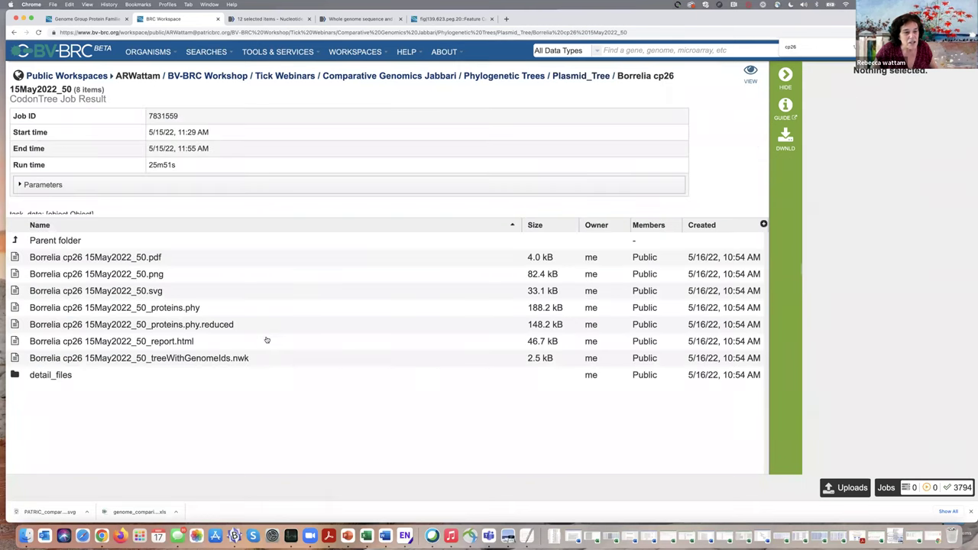
- View Borrelia cp26 15May2022_50_report.html and examine how the strains group in the cp26 phylogenetic tree
click(262, 344)
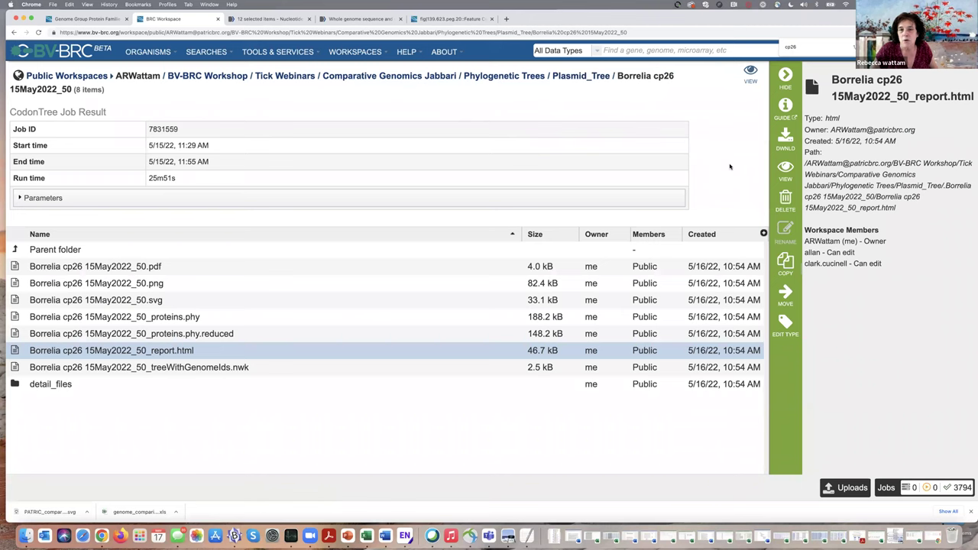
click(785, 168)
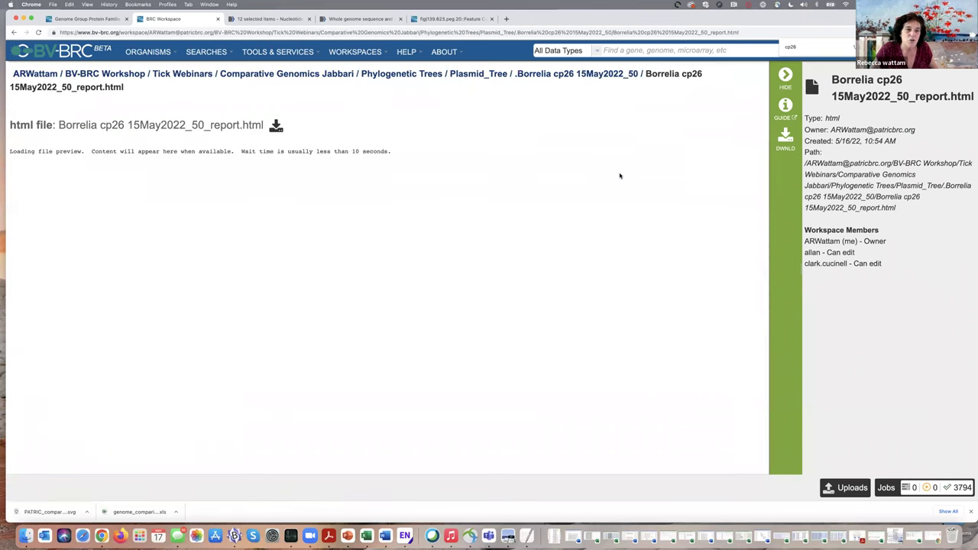
scroll(617, 176, down, 3)
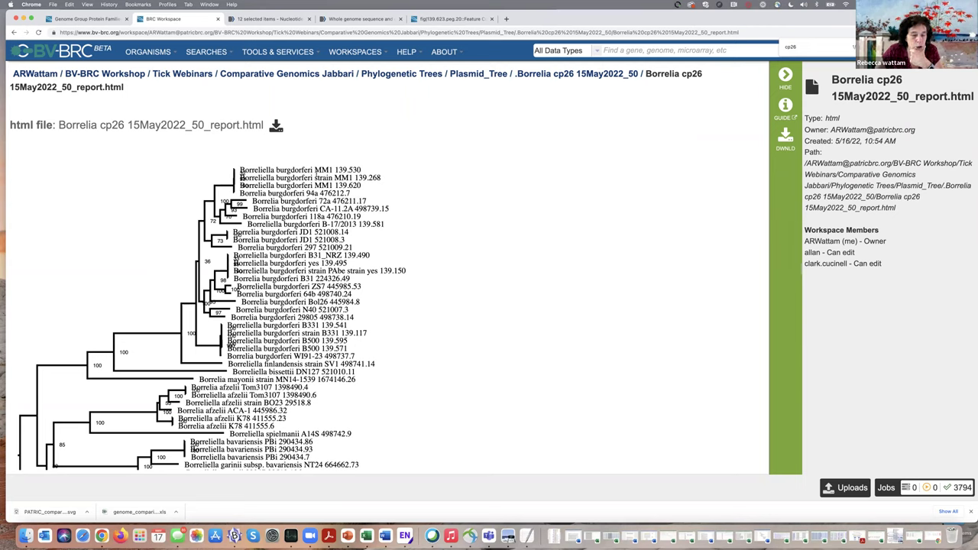
scroll(319, 226, down, 3)
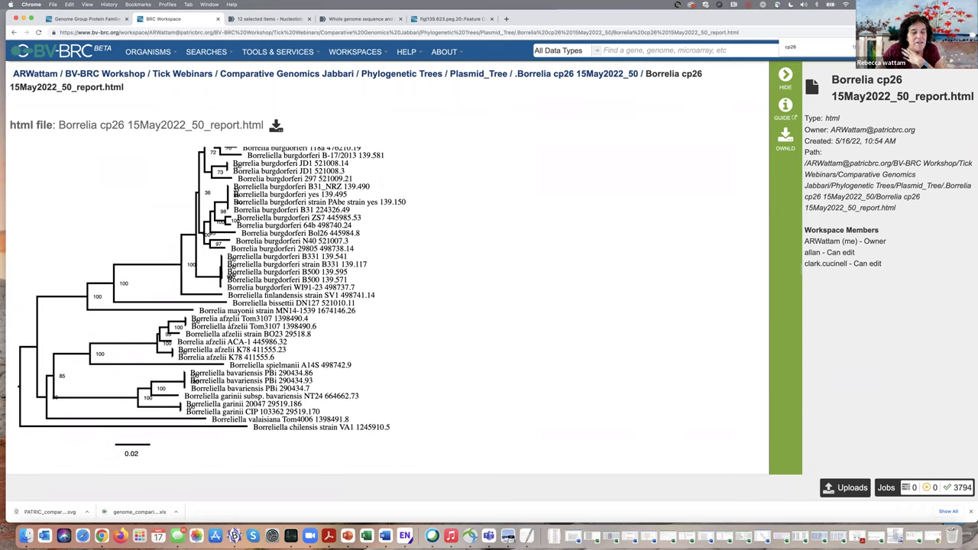
scroll(385, 357, down, 3)
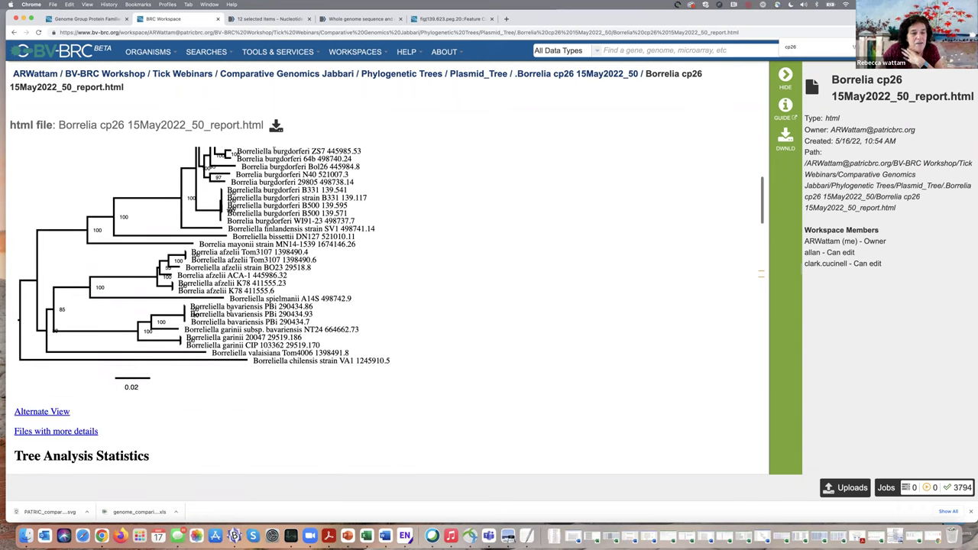
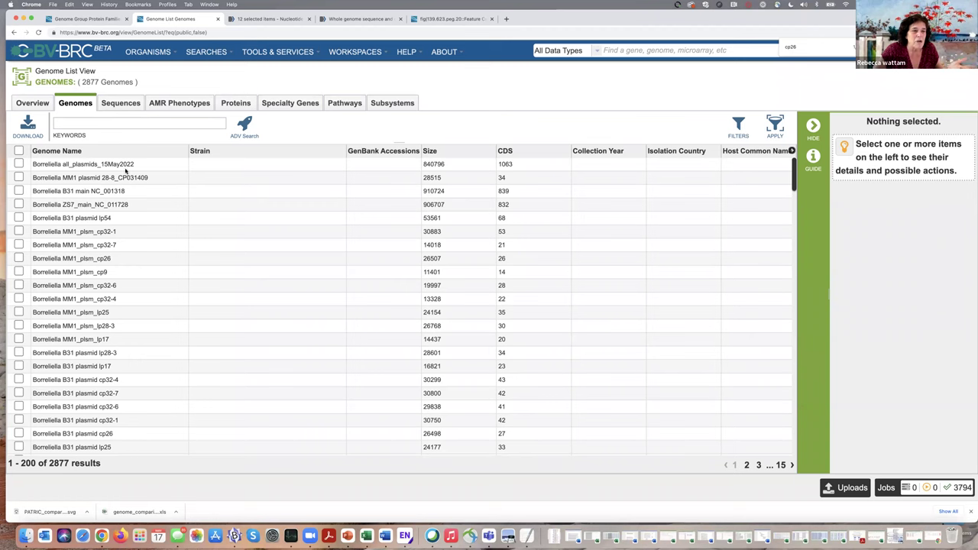
- Open the Genome Annotation service and upload All_Plasmids.fasta from Downloads to the home workspace as its contigs
click(274, 51)
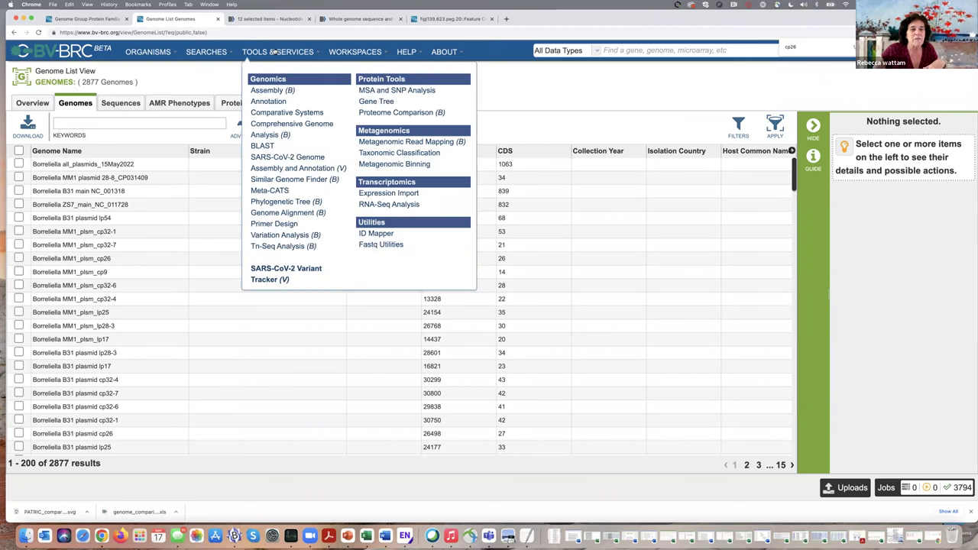
click(269, 101)
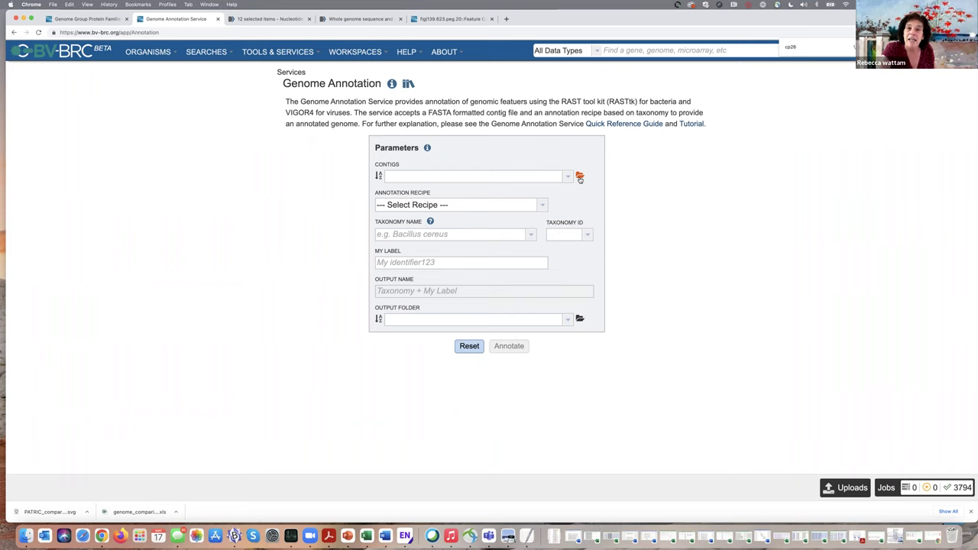
click(580, 177)
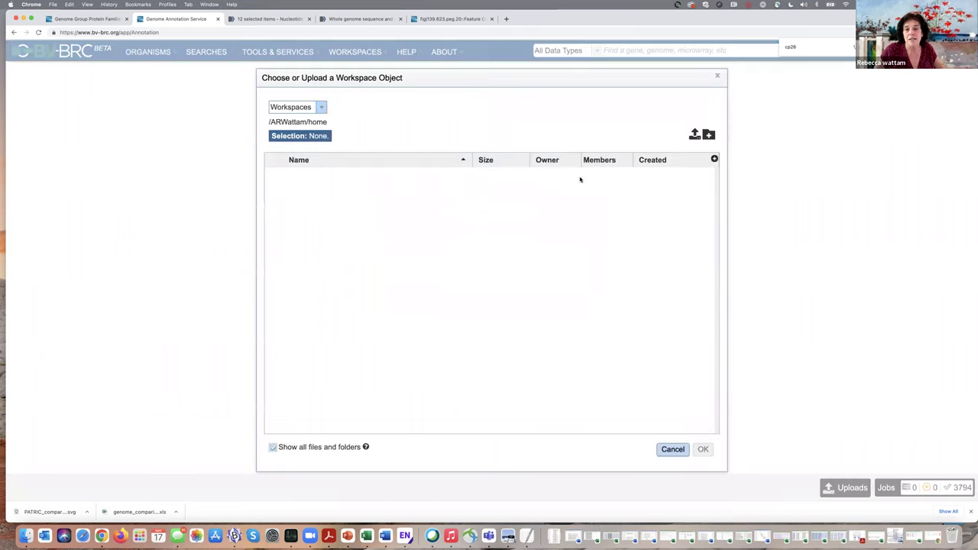
click(695, 135)
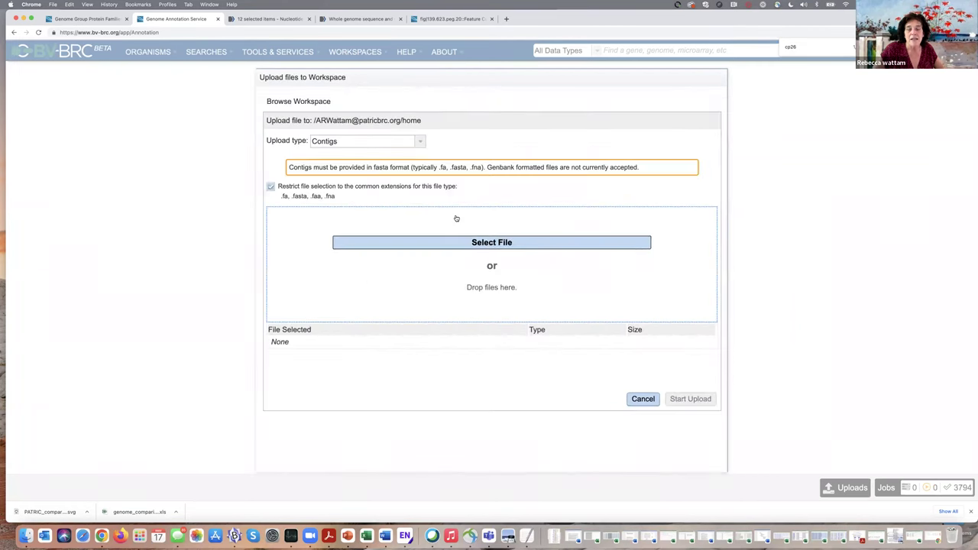
click(506, 242)
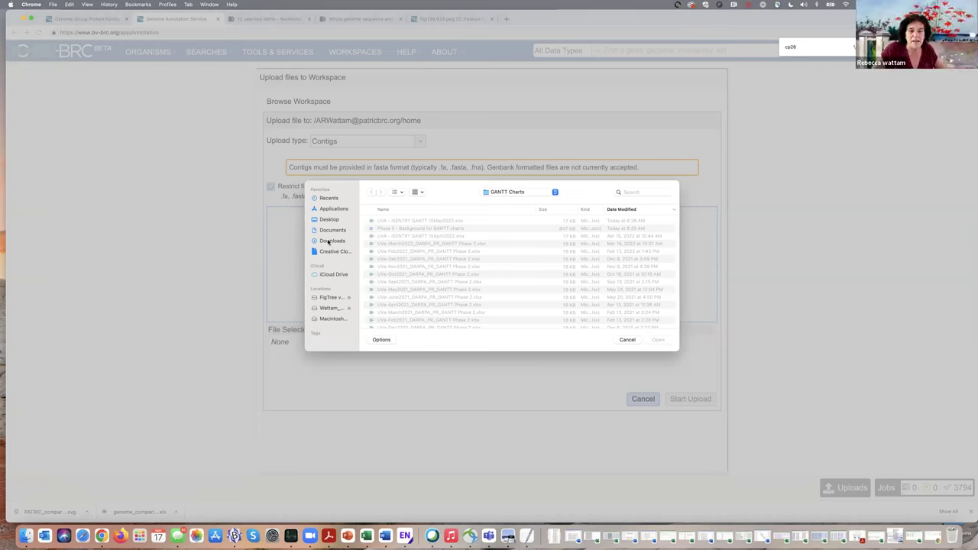
click(330, 240)
click(435, 297)
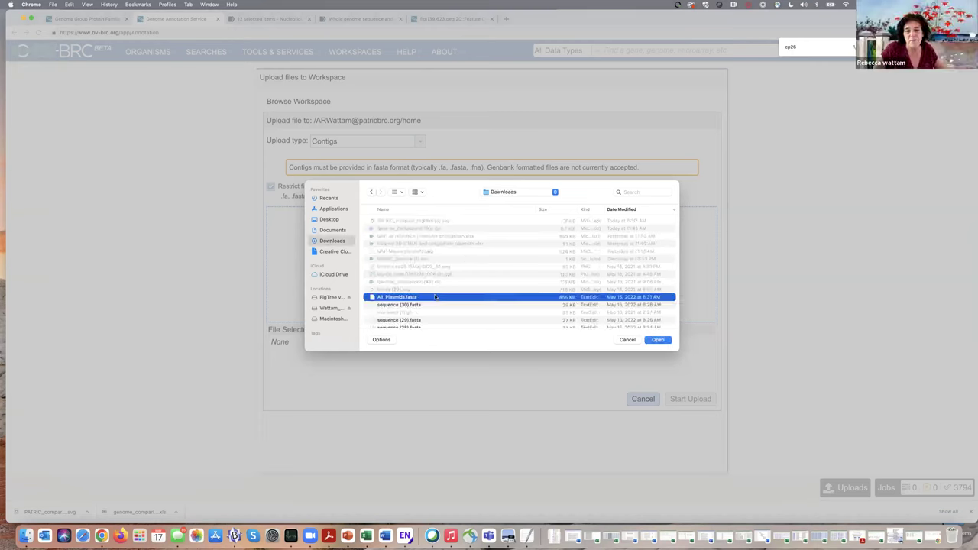
click(658, 340)
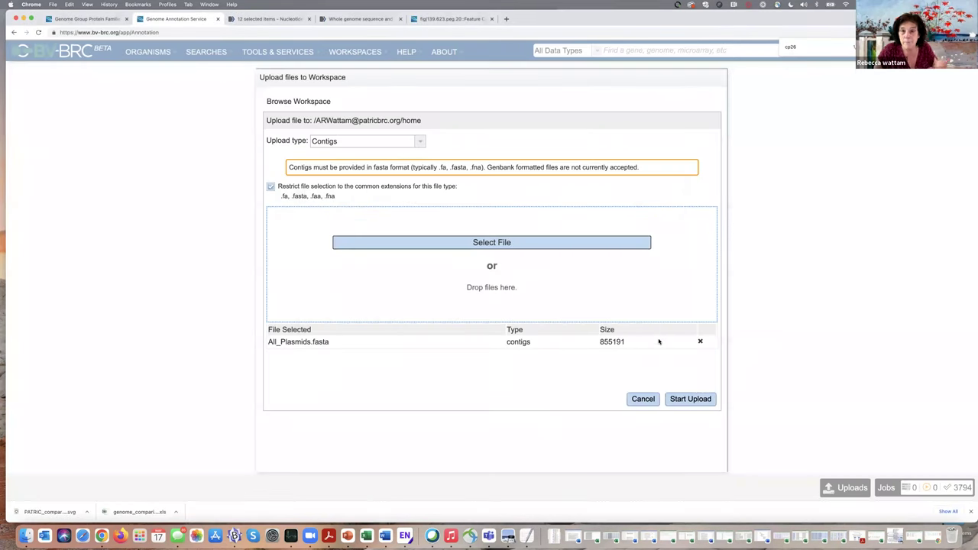
click(697, 399)
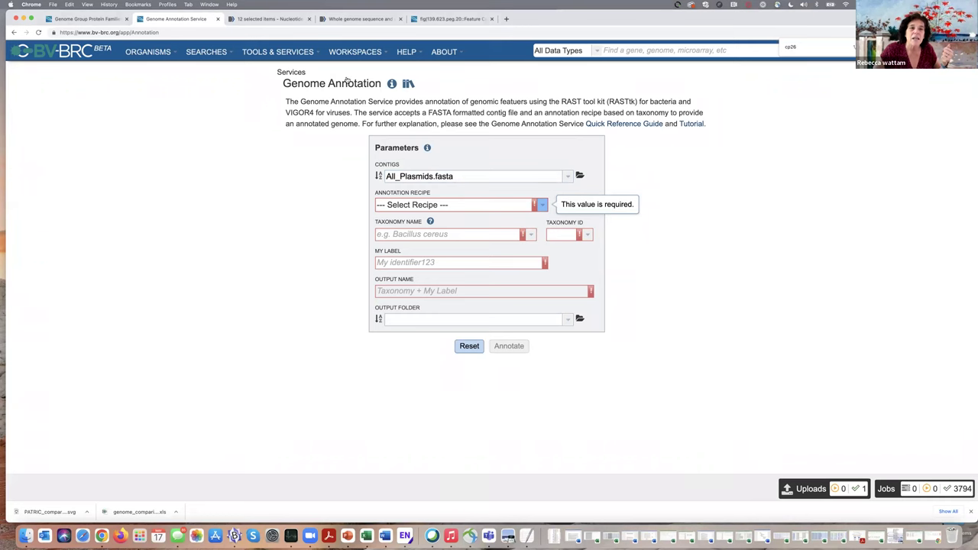
- Open the Comprehensive Genome Analysis service
click(274, 52)
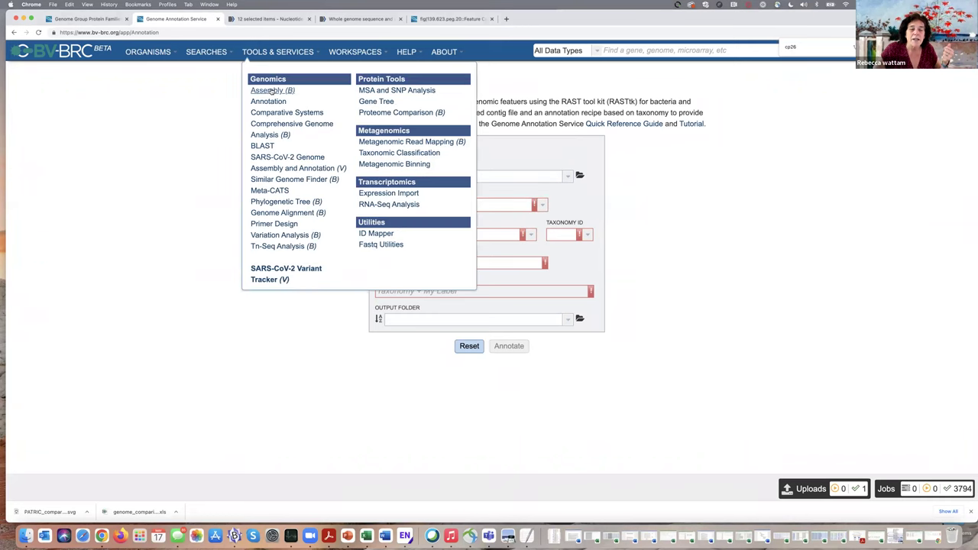
click(274, 124)
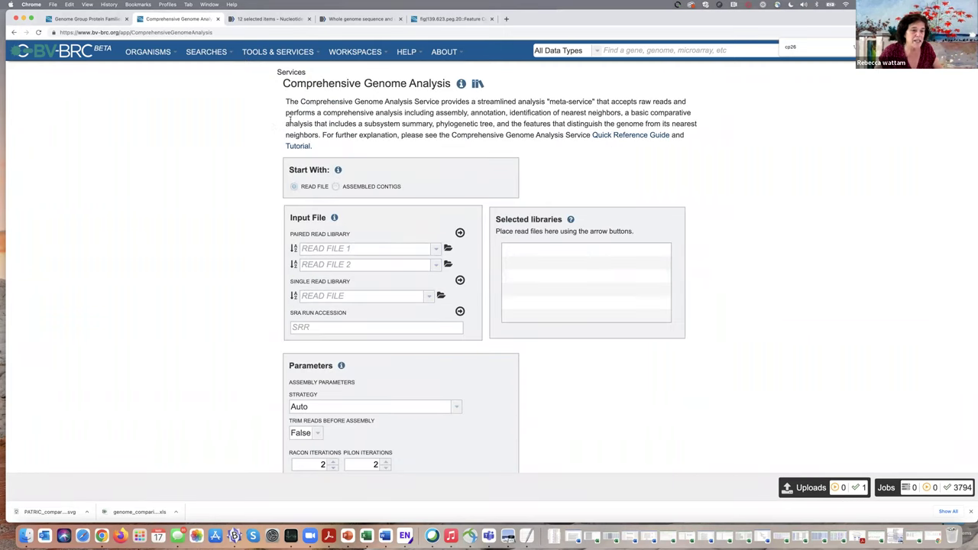
click(449, 249)
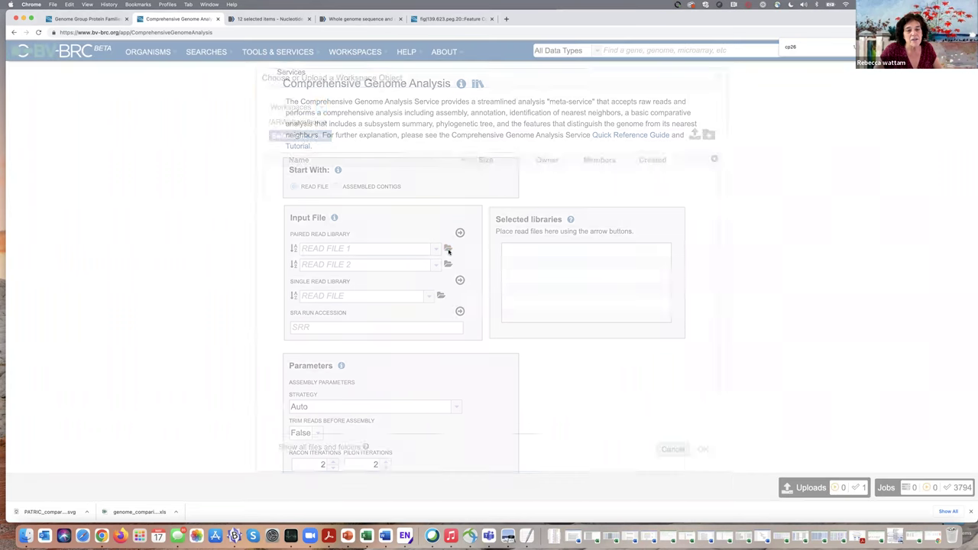
click(695, 135)
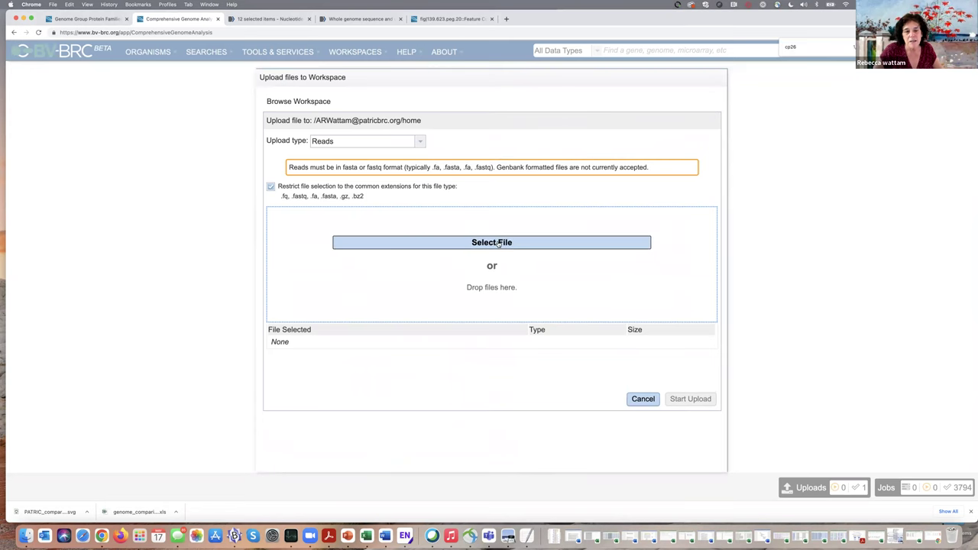
click(497, 243)
scroll(454, 298, down, 10)
scroll(454, 299, down, 10)
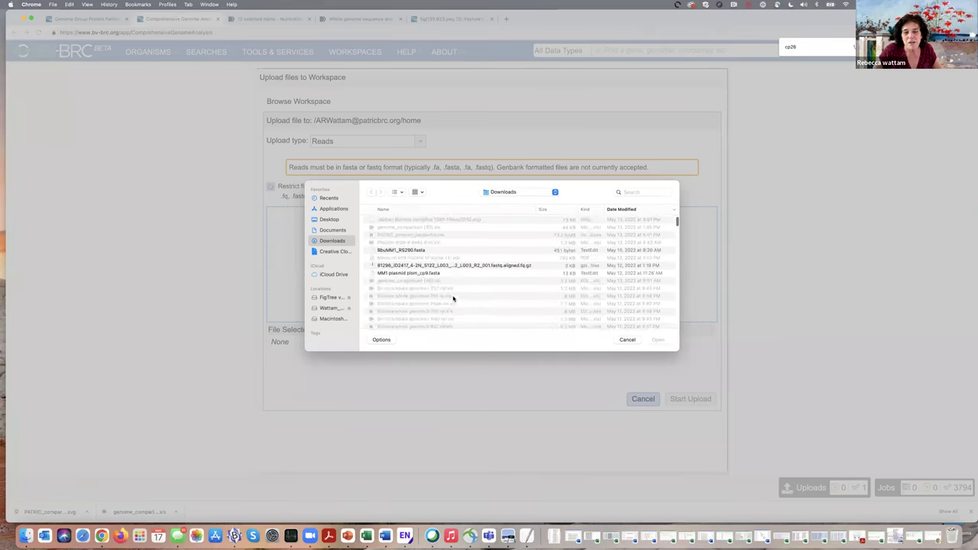
click(496, 266)
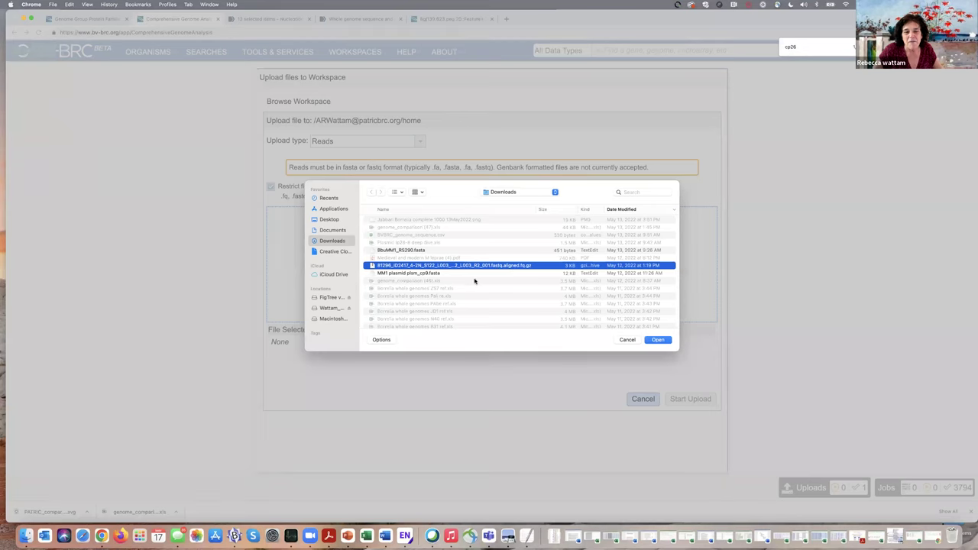
click(626, 339)
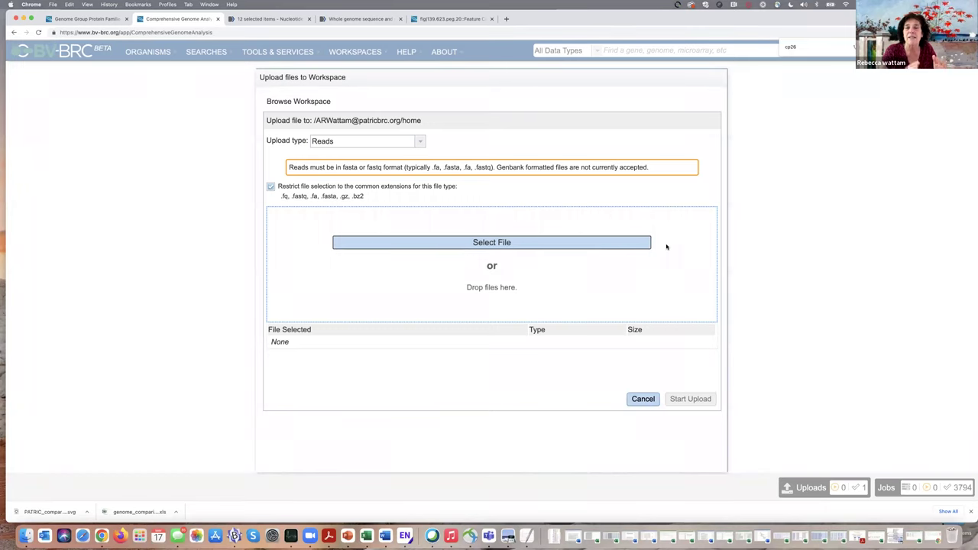
click(646, 400)
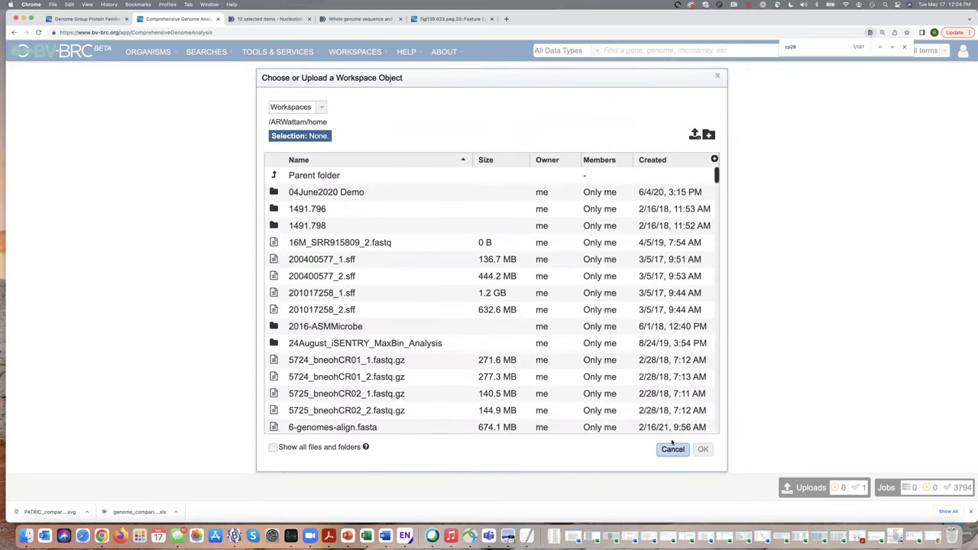
click(673, 448)
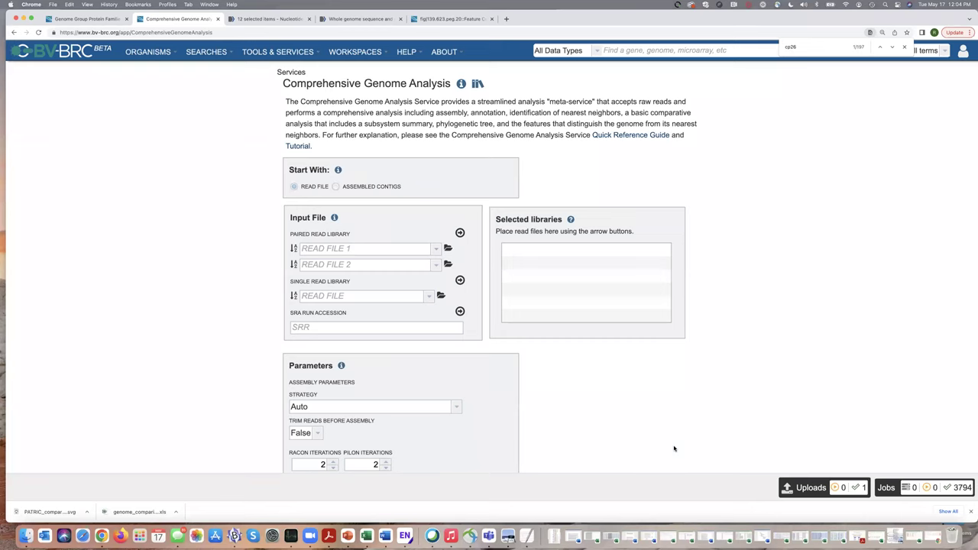
scroll(568, 400, down, 1)
click(336, 328)
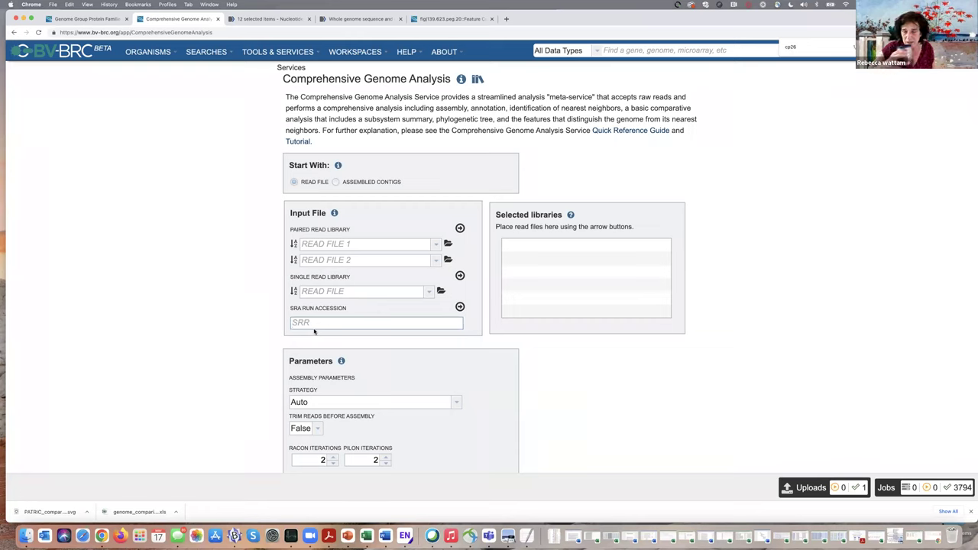
click(314, 328)
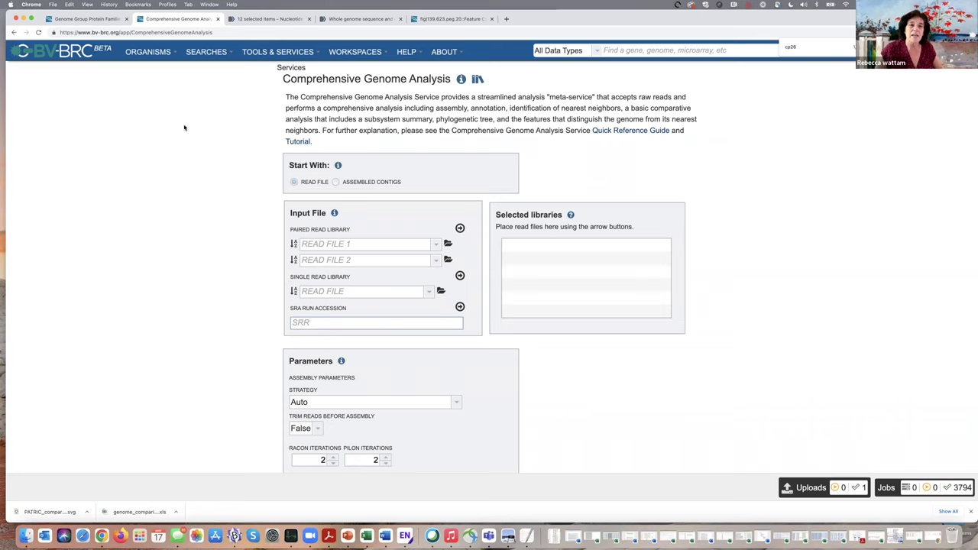
scroll(185, 128, down, 1)
- Open the Proteome Comparison service
click(354, 51)
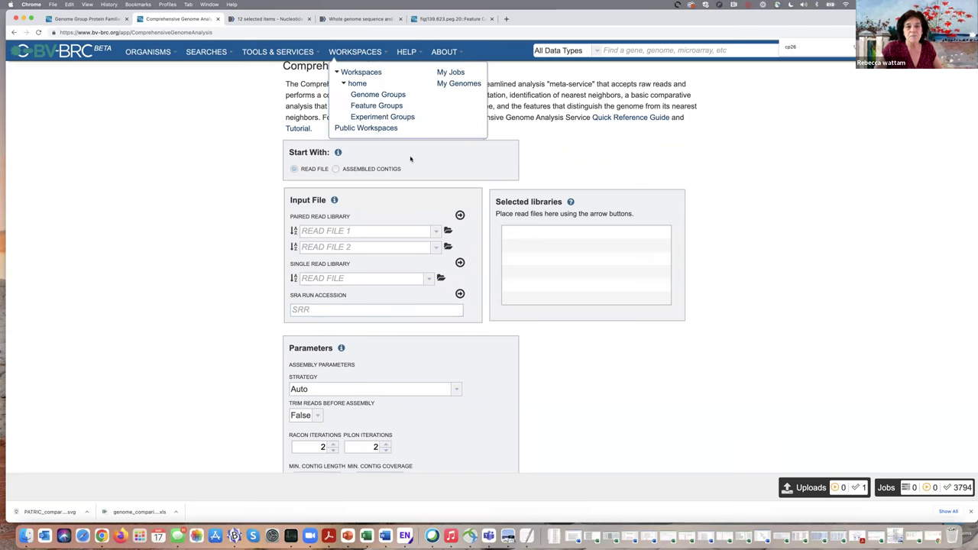
click(266, 52)
click(386, 113)
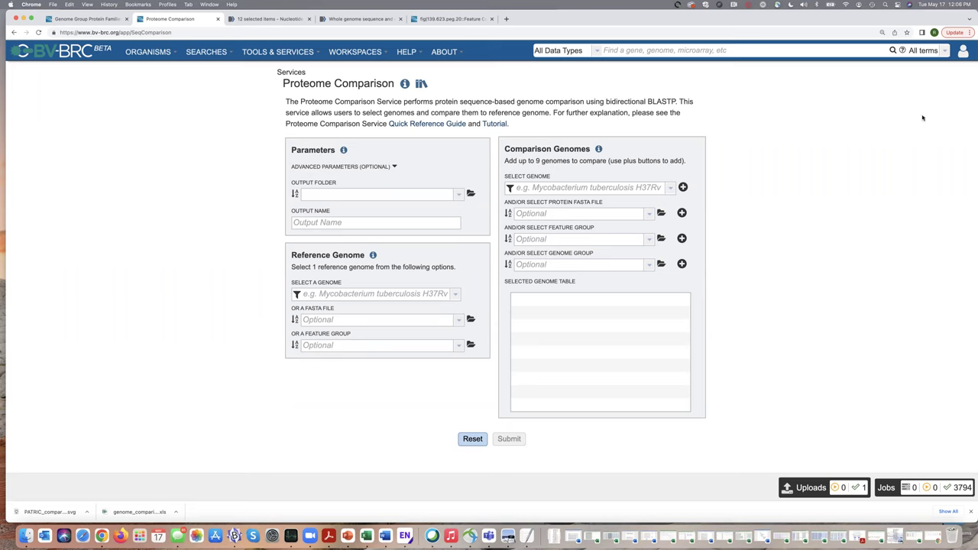
- View the Contact Us form for sending questions to the support team and close it without submitting
mouse_move(450, 55)
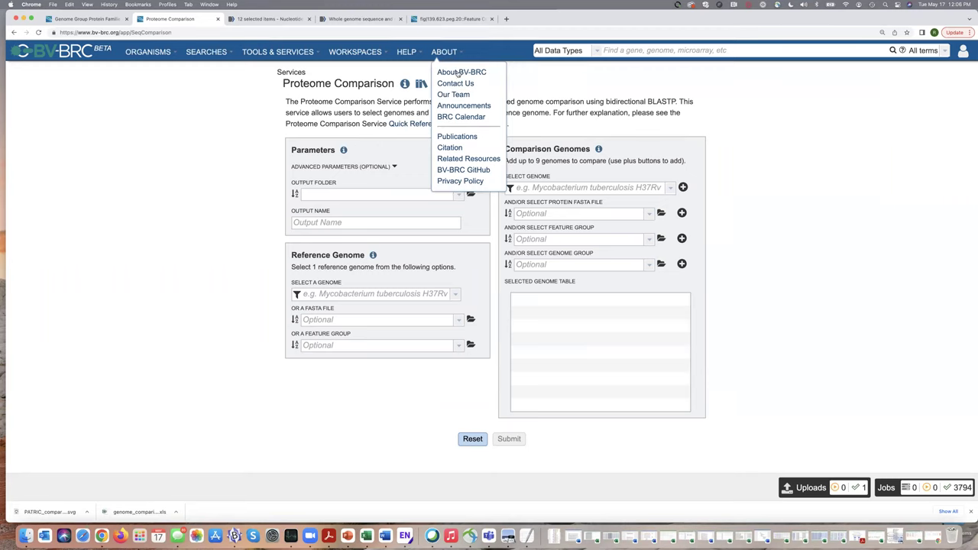
mouse_move(411, 53)
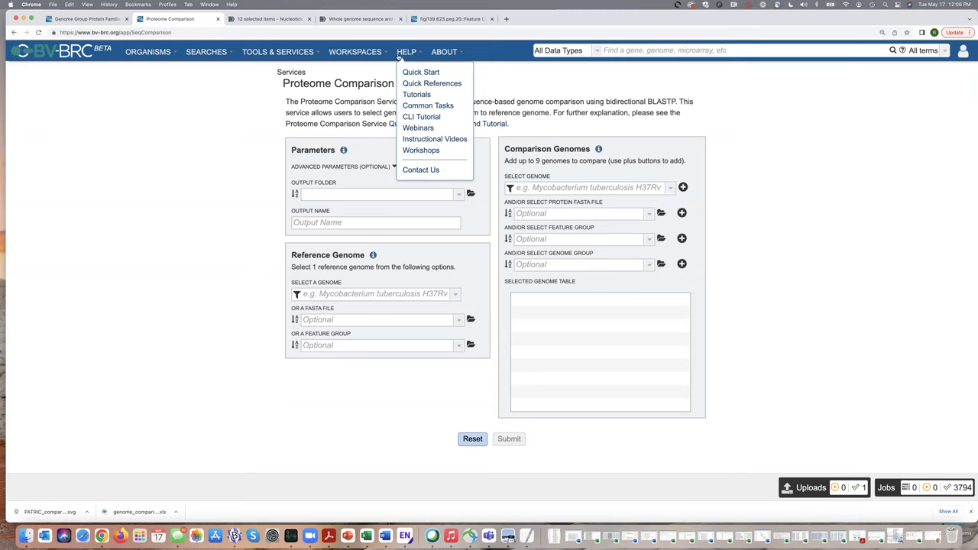
click(419, 170)
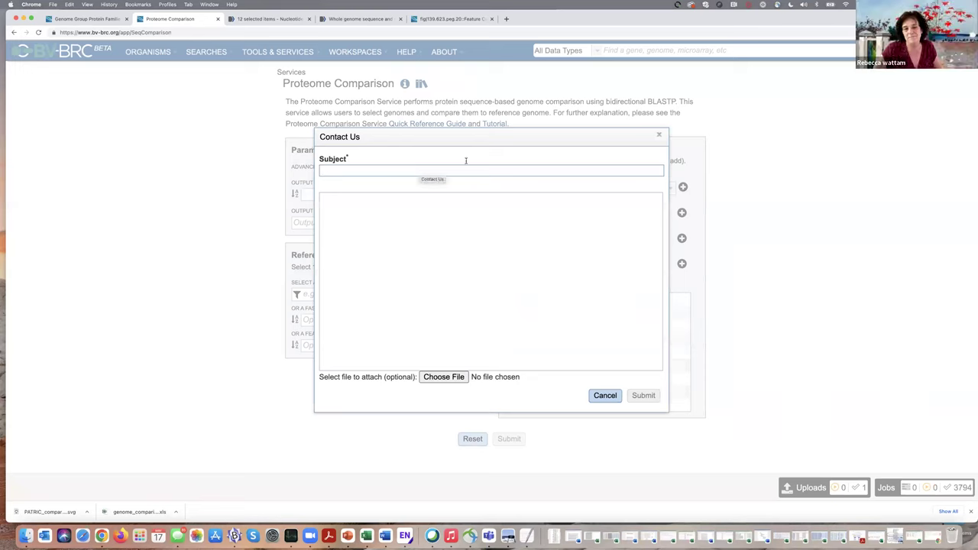
click(661, 137)
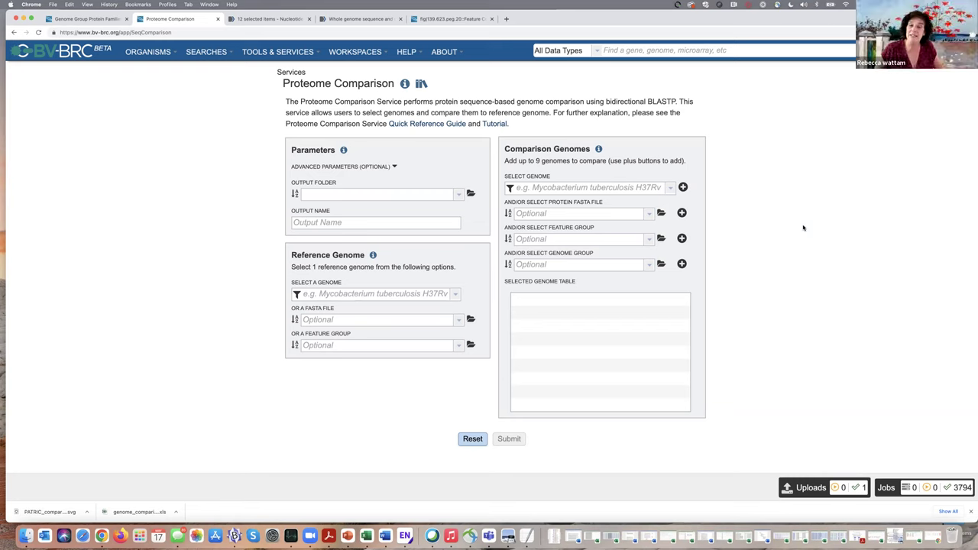
- Open the Variation Analysis service and review its aligner, SNP caller and target genome parameters
click(268, 52)
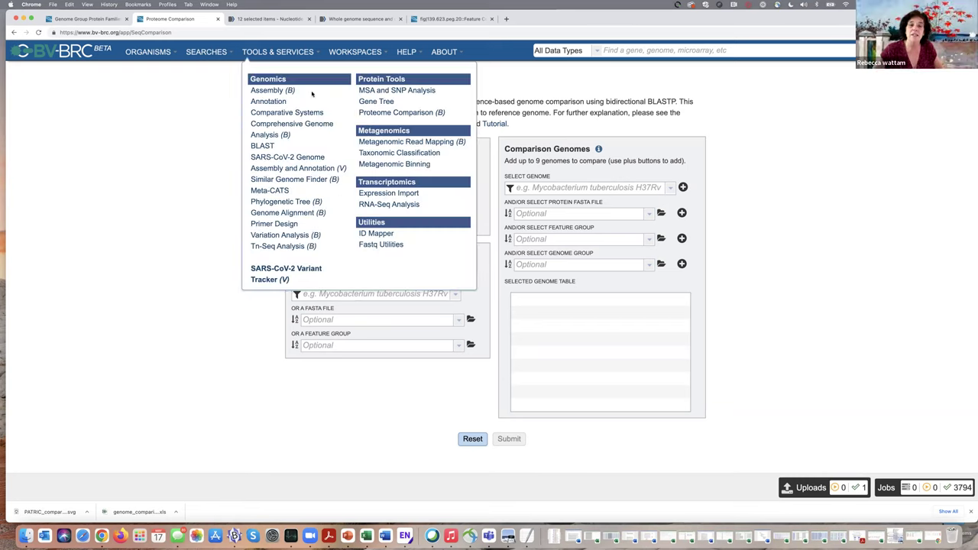
click(283, 236)
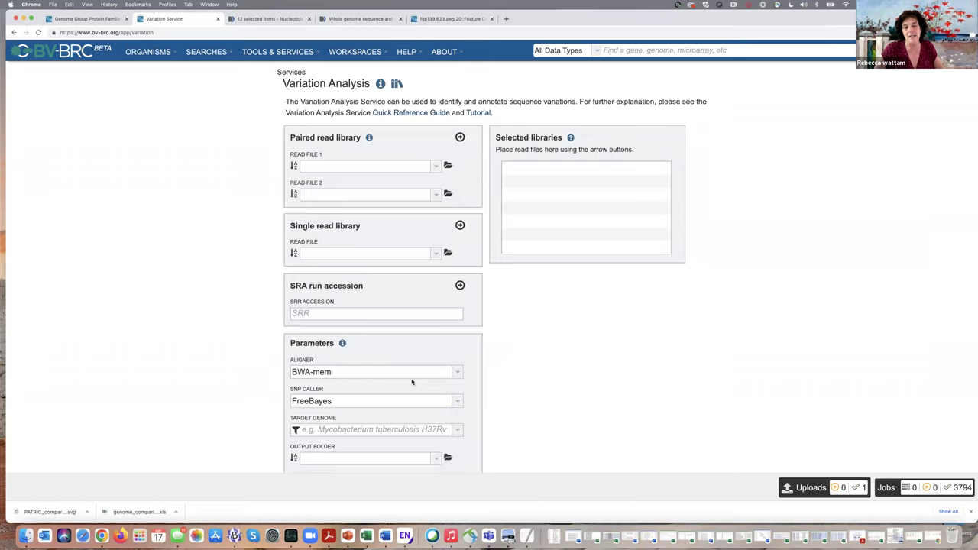
scroll(412, 382, down, 2)
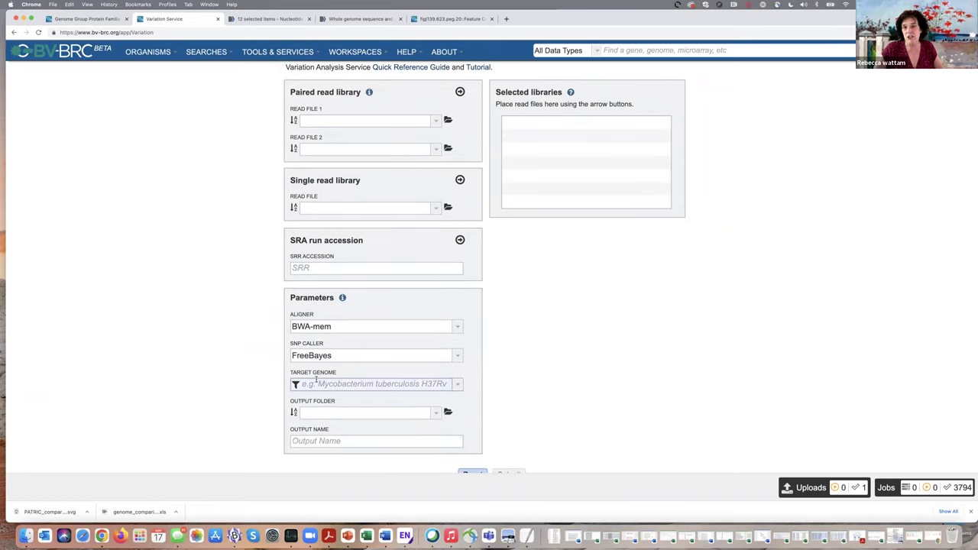